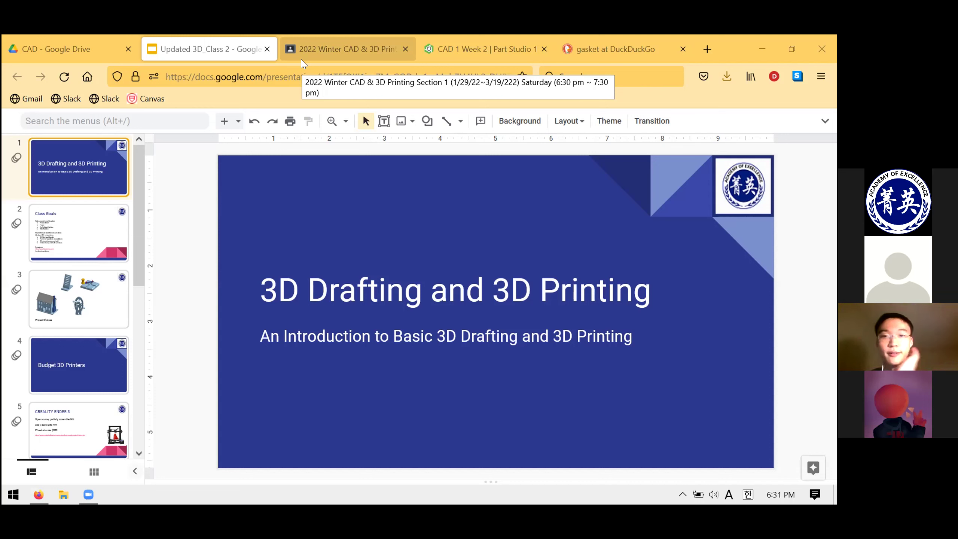
# - Compare the Onshape gasket sketch against the thermostat gasket reference image in DuckDuckGo
pyautogui.click(487, 39)
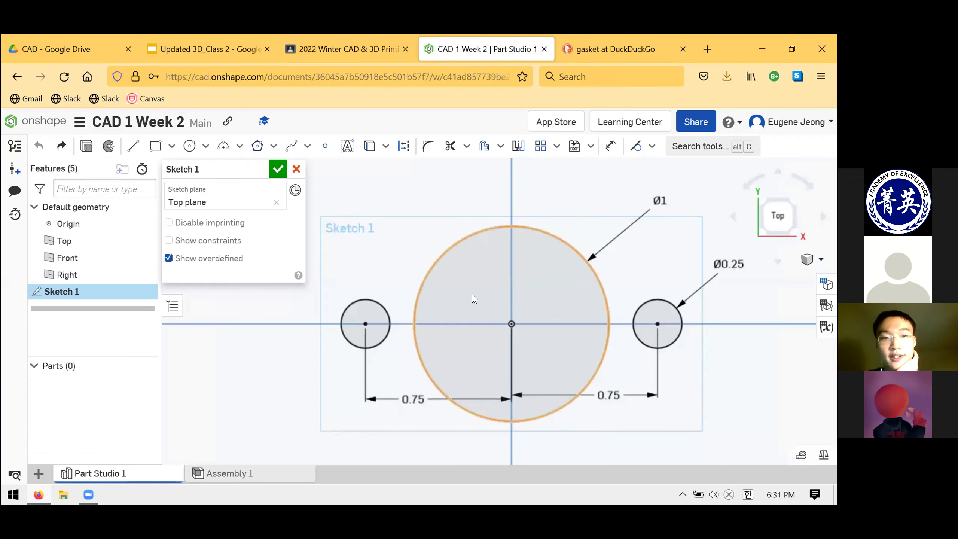
pyautogui.click(563, 38)
pyautogui.click(83, 306)
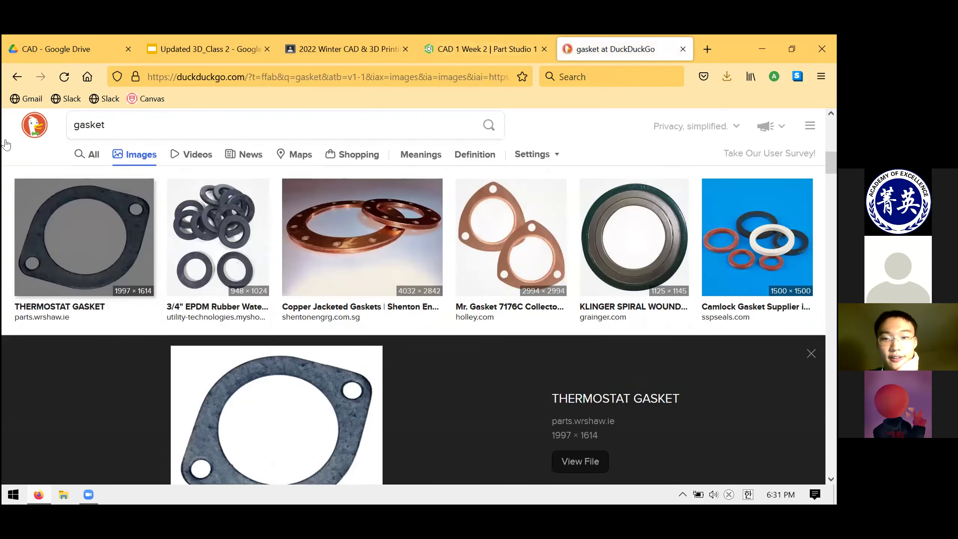
pyautogui.scroll(-2, 195, 260)
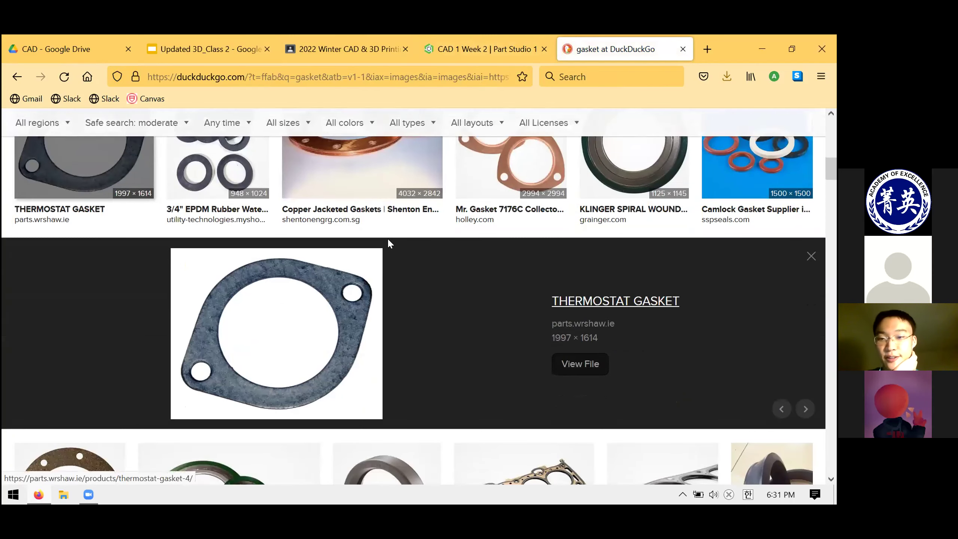
pyautogui.click(445, 36)
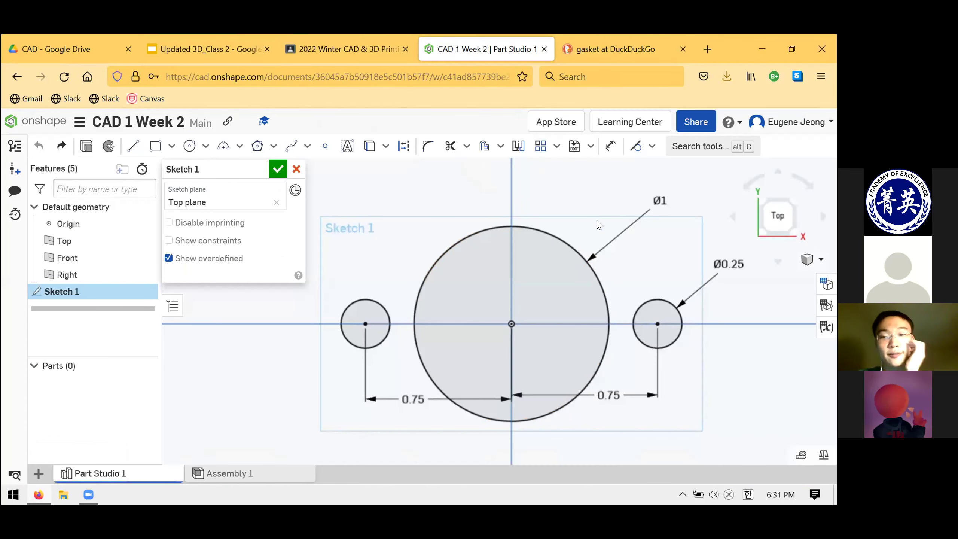
pyautogui.scroll(-3, 547, 177)
pyautogui.scroll(3, 587, 227)
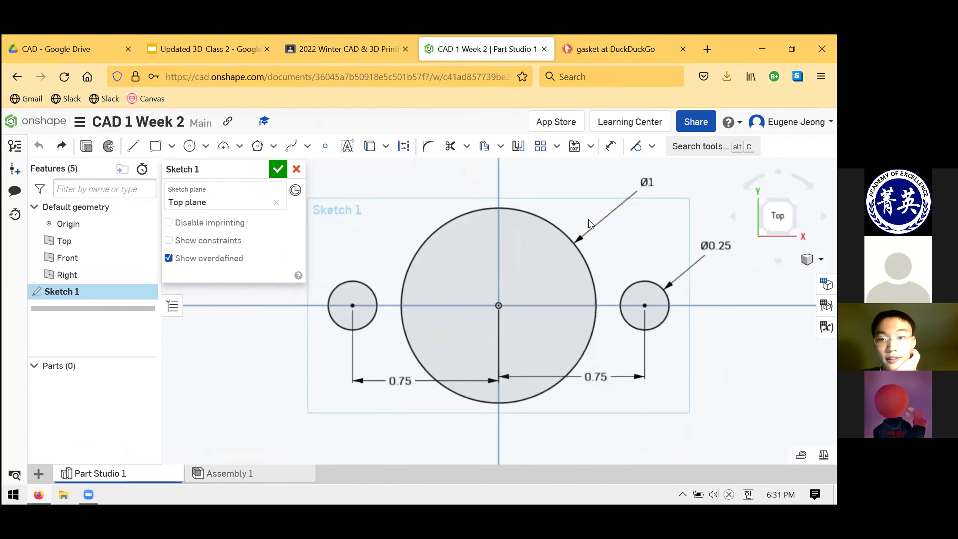
pyautogui.scroll(-2, 540, 213)
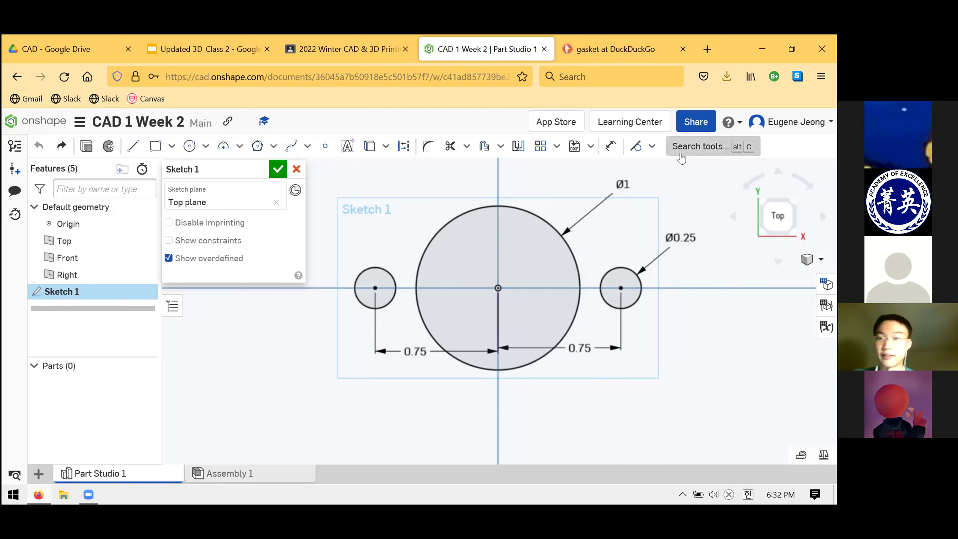
# - Recheck the reference image, then bring up the sketch constraints list in Sketch 1
pyautogui.click(581, 43)
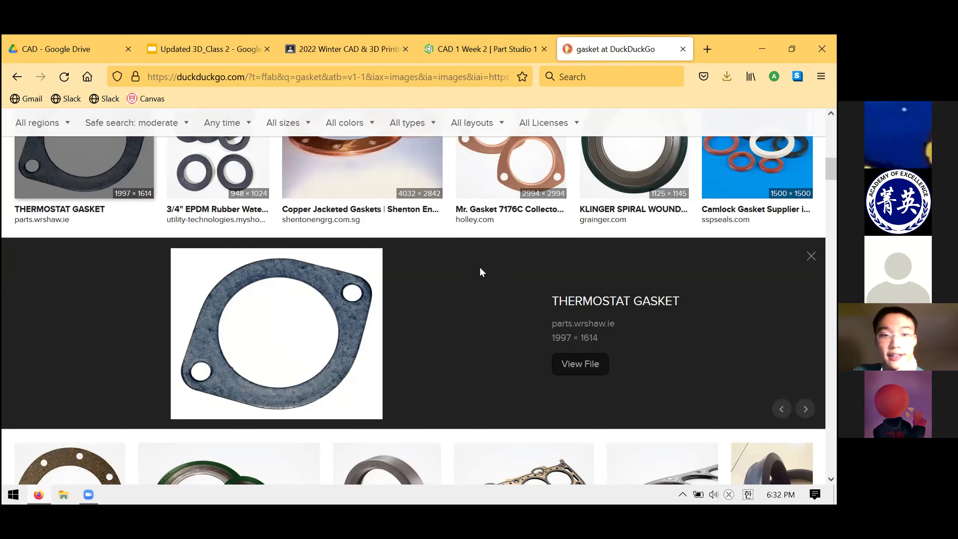
pyautogui.click(449, 38)
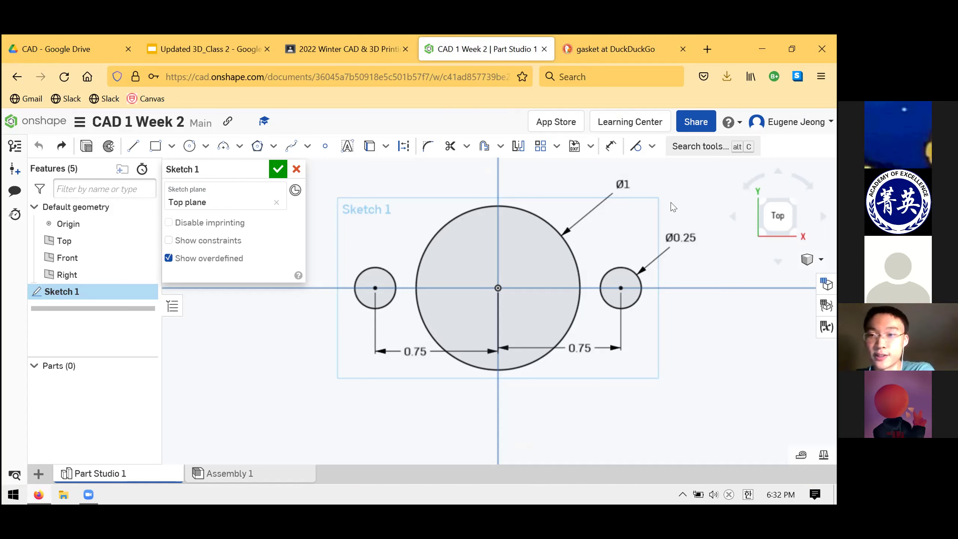
pyautogui.click(652, 146)
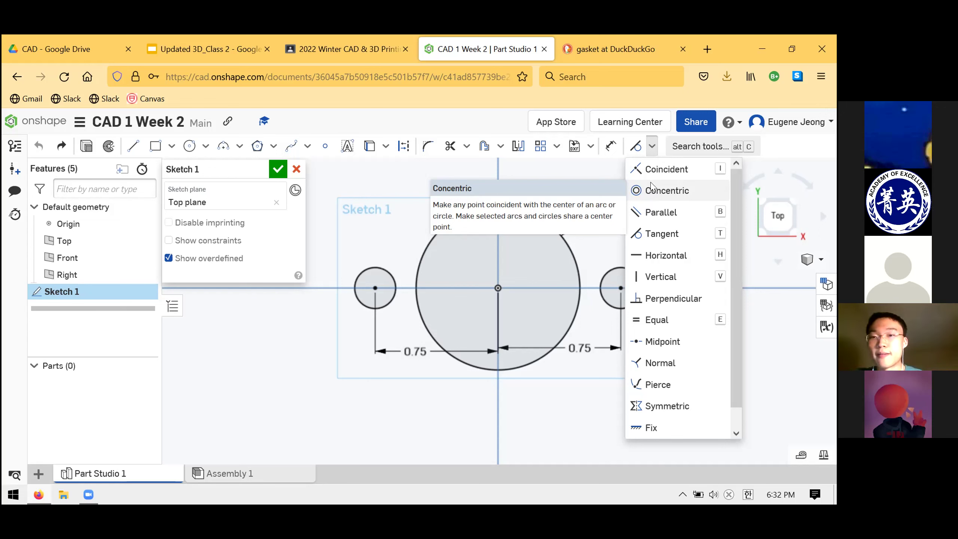
# - Close the constraints list and select the left small circle to check its diameter
pyautogui.click(651, 148)
pyautogui.scroll(3, 528, 234)
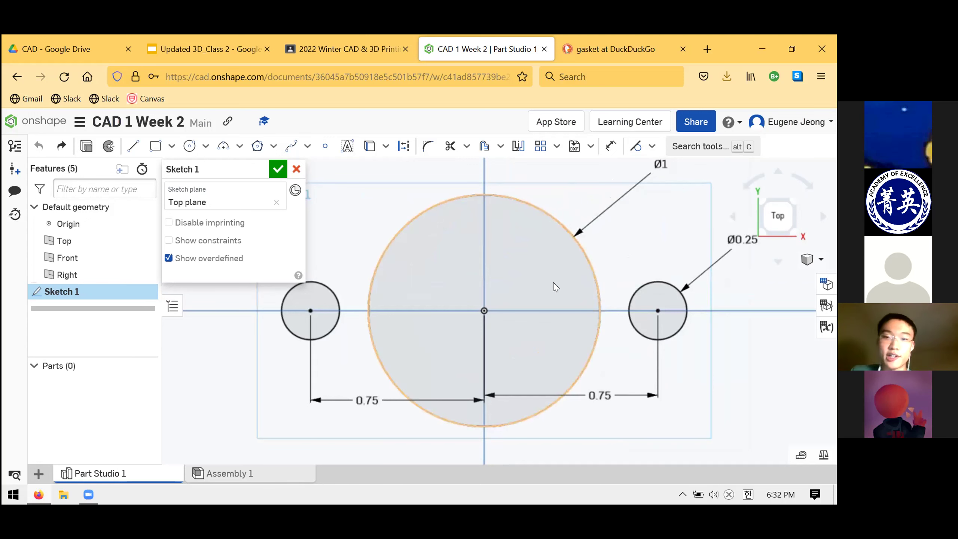
pyautogui.scroll(-1, 582, 253)
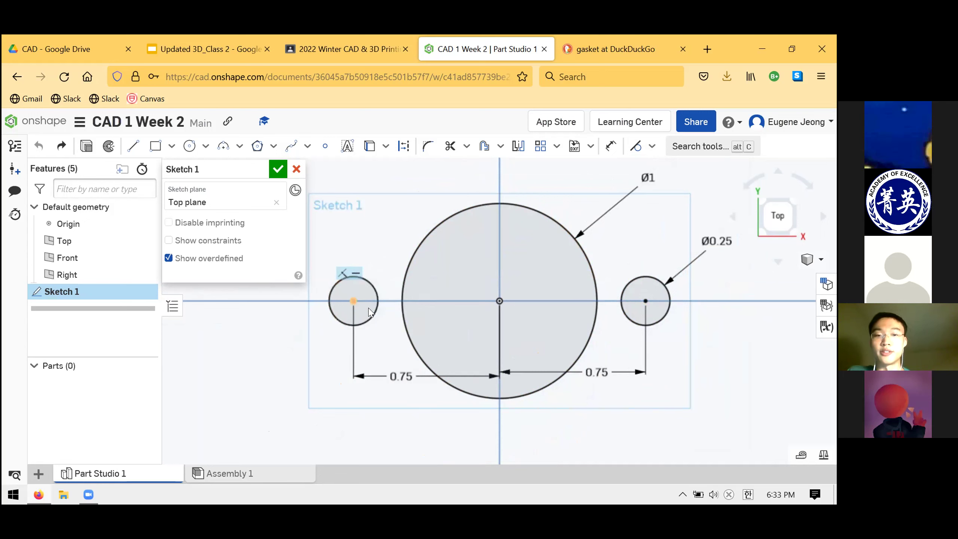
pyautogui.click(353, 301)
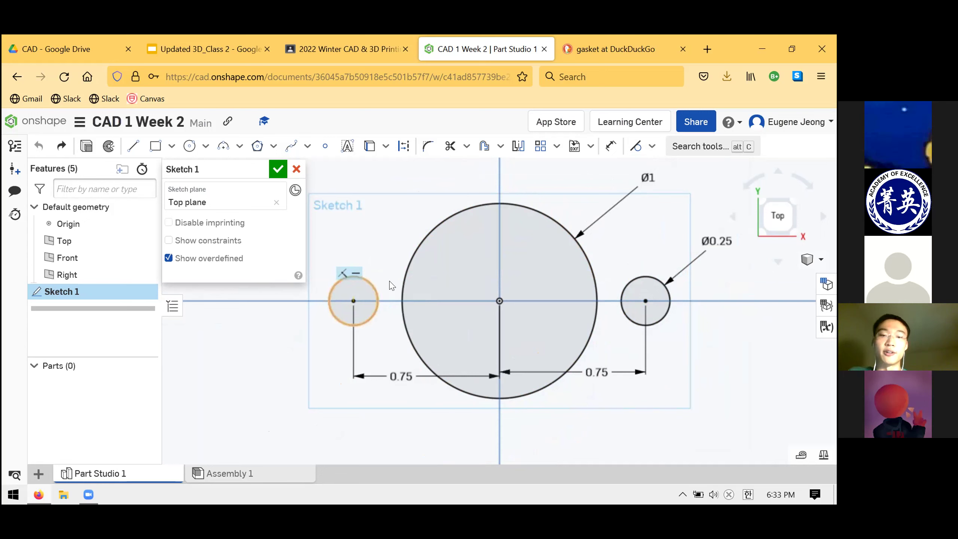
pyautogui.click(360, 264)
pyautogui.click(359, 276)
pyautogui.moveTo(492, 280)
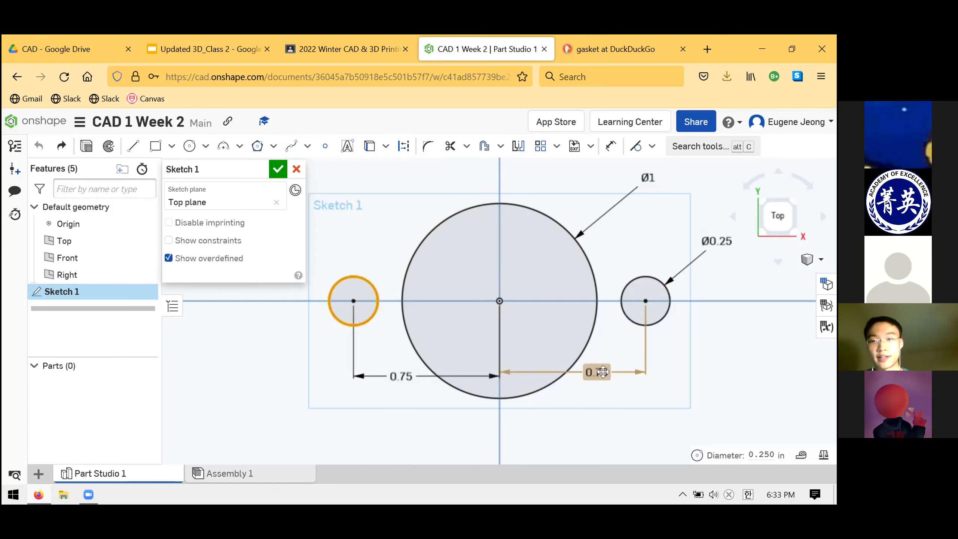
# - Drag the Ø0.25 dimension label just above the right small circle and clear the selection
pyautogui.scroll(2, 603, 372)
pyautogui.scroll(-3, 550, 369)
pyautogui.scroll(2, 621, 290)
pyautogui.scroll(-2, 620, 280)
pyautogui.moveTo(631, 260)
pyautogui.mouseDown()
pyautogui.moveTo(629, 250)
pyautogui.moveTo(657, 260)
pyautogui.moveTo(666, 246)
pyautogui.mouseUp()
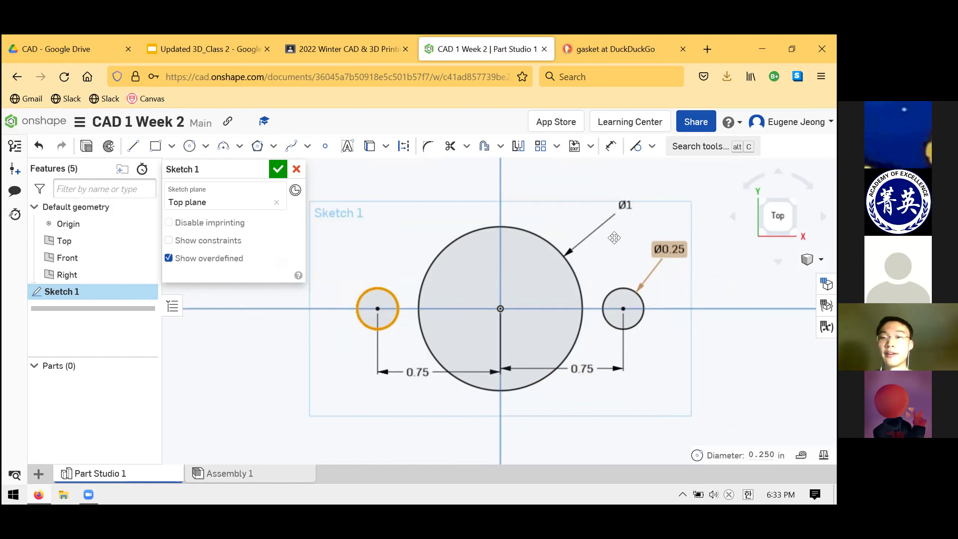
pyautogui.click(623, 261)
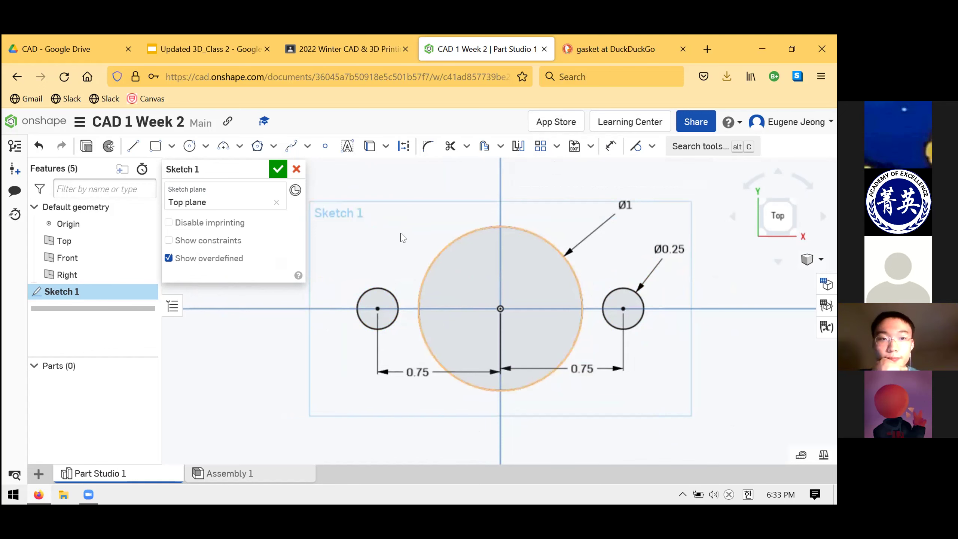
pyautogui.click(605, 44)
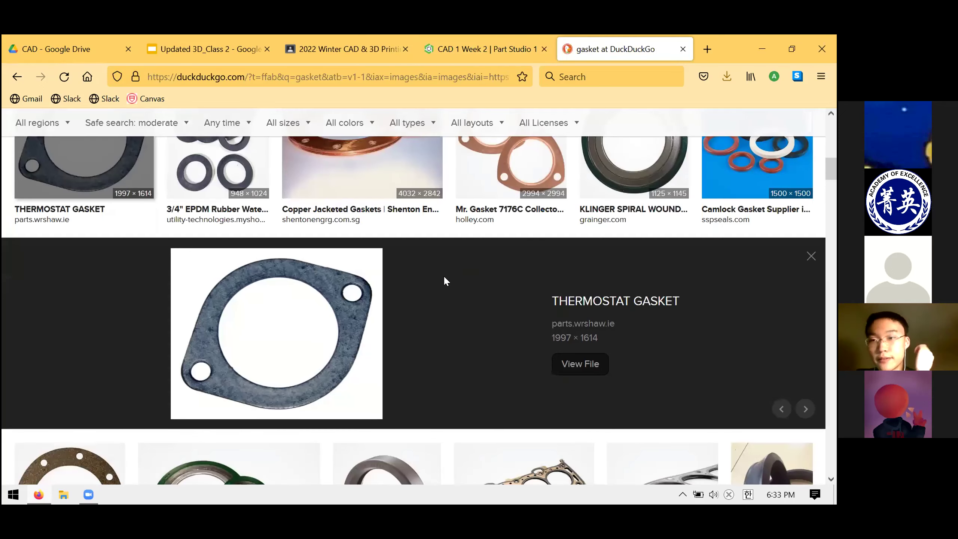
pyautogui.click(439, 41)
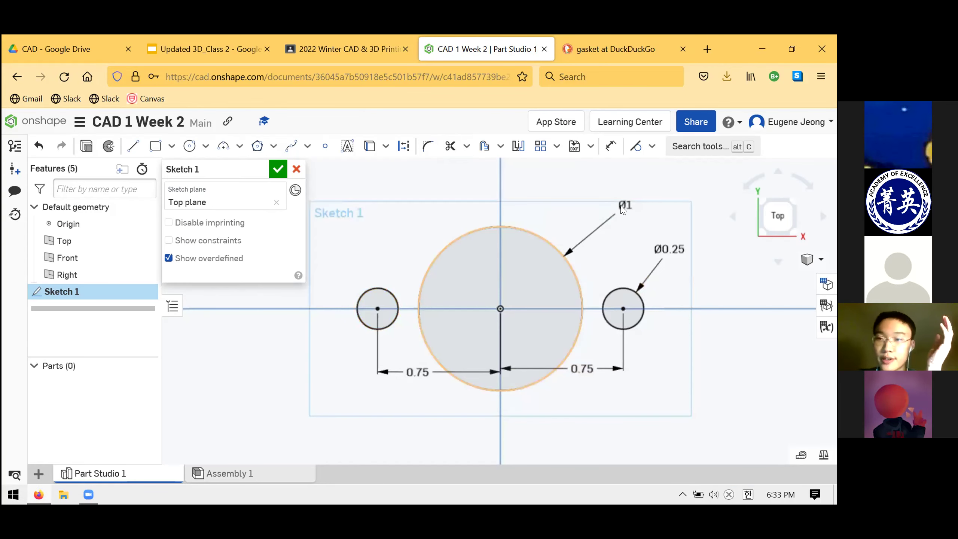
pyautogui.click(596, 41)
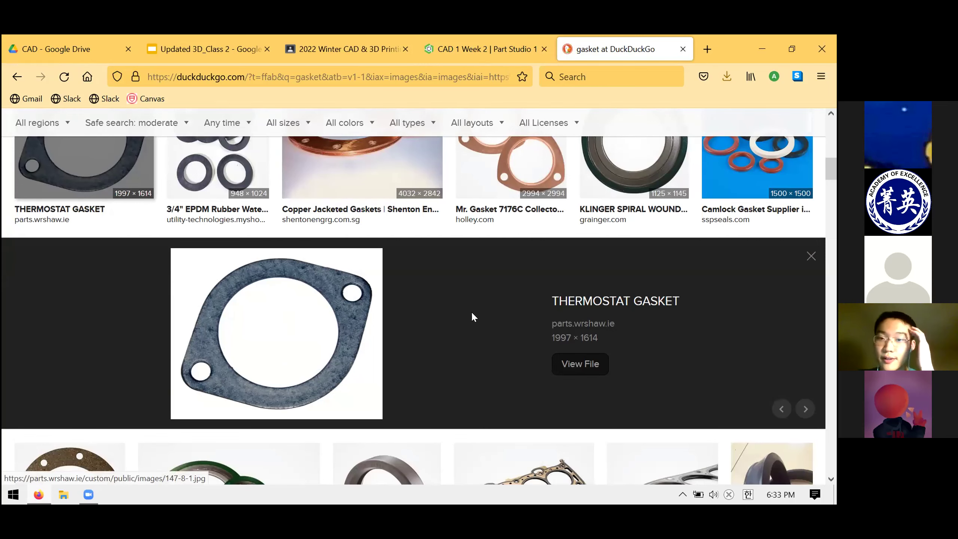
pyautogui.hotkey('ctrl', 'pageup')
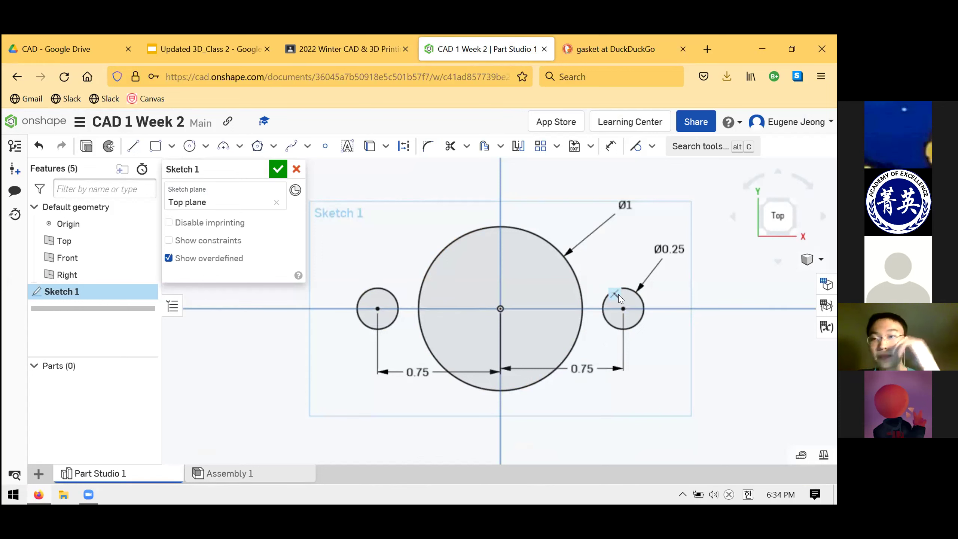
pyautogui.click(630, 273)
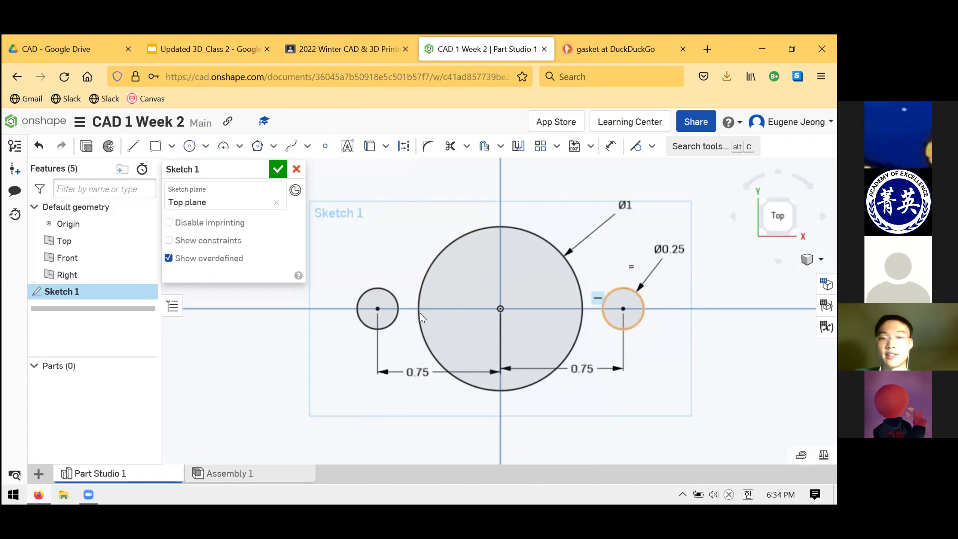
pyautogui.click(610, 41)
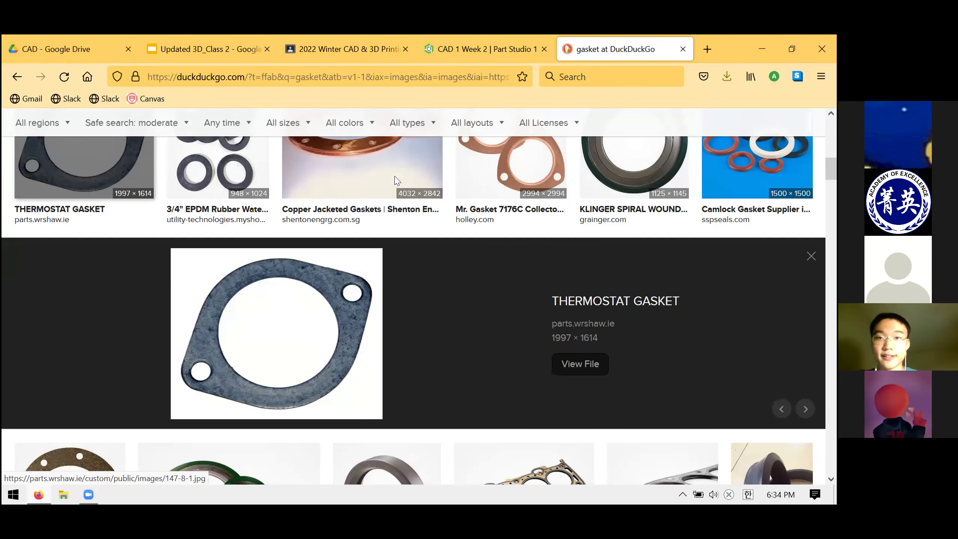
pyautogui.click(508, 47)
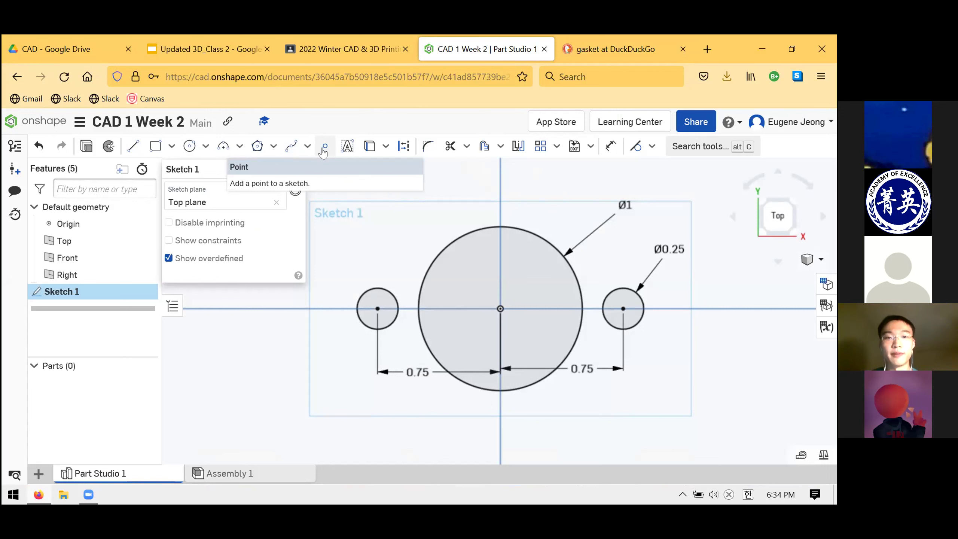
# - Open and dismiss the Spline options, then show the thermostat gasket reference image
pyautogui.click(307, 146)
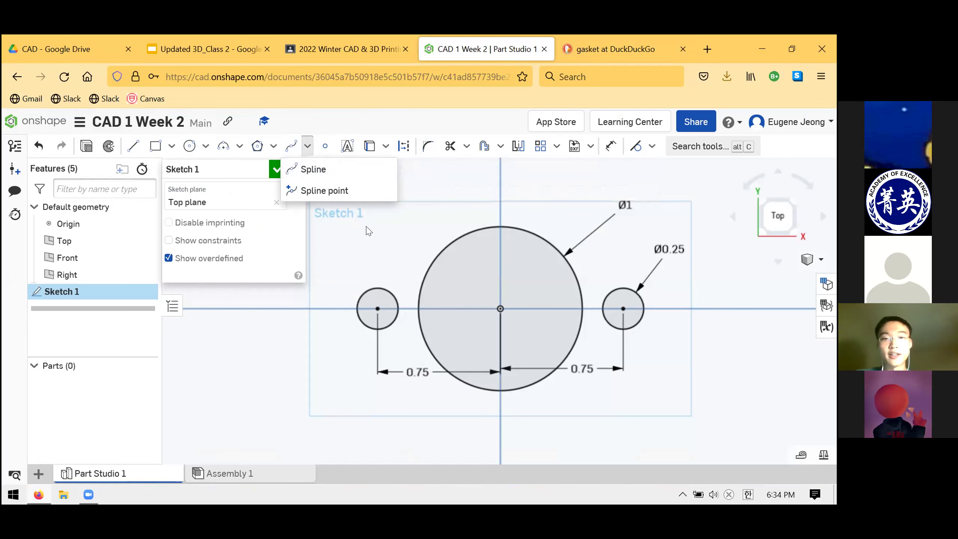
pyautogui.click(310, 170)
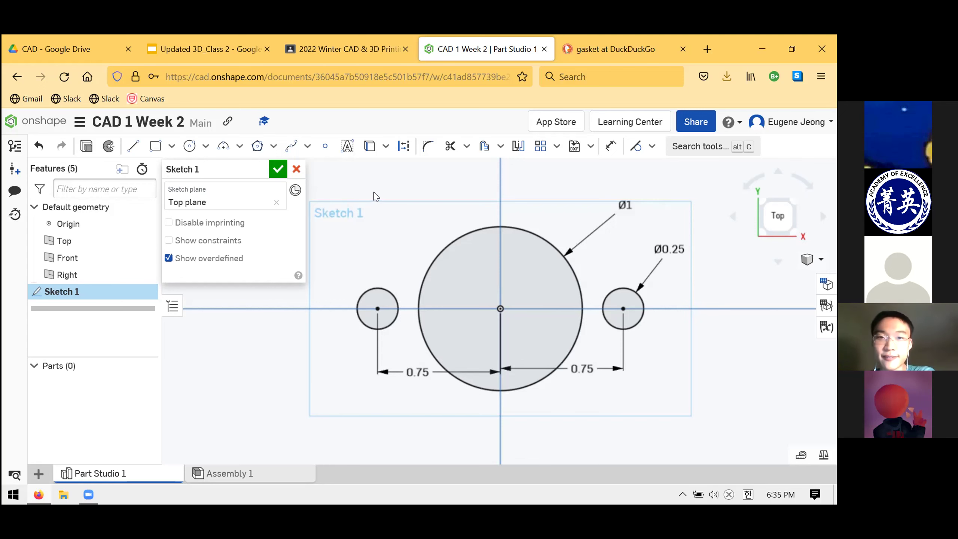
pyautogui.click(577, 43)
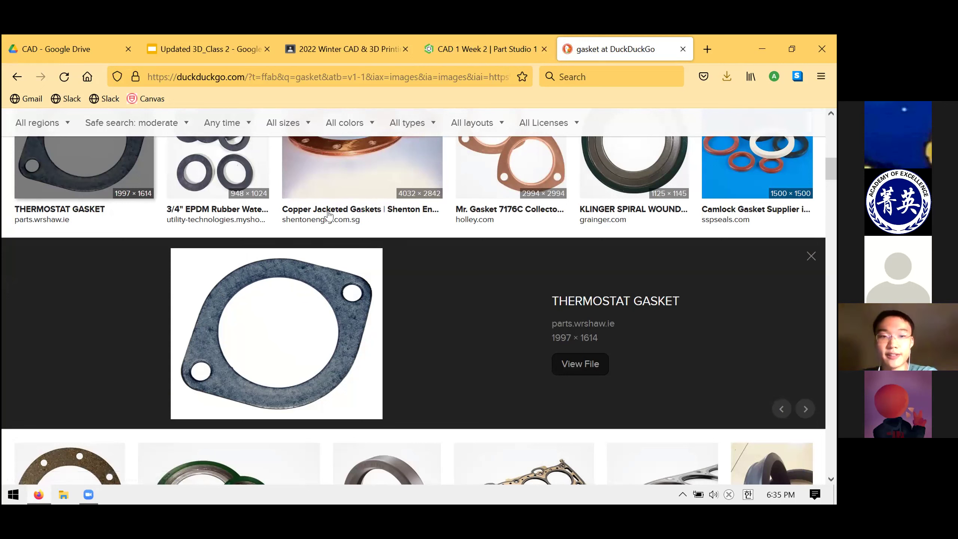
# - Return to Sketch 1 after checking the reference and choose the Center point circle tool
pyautogui.click(483, 38)
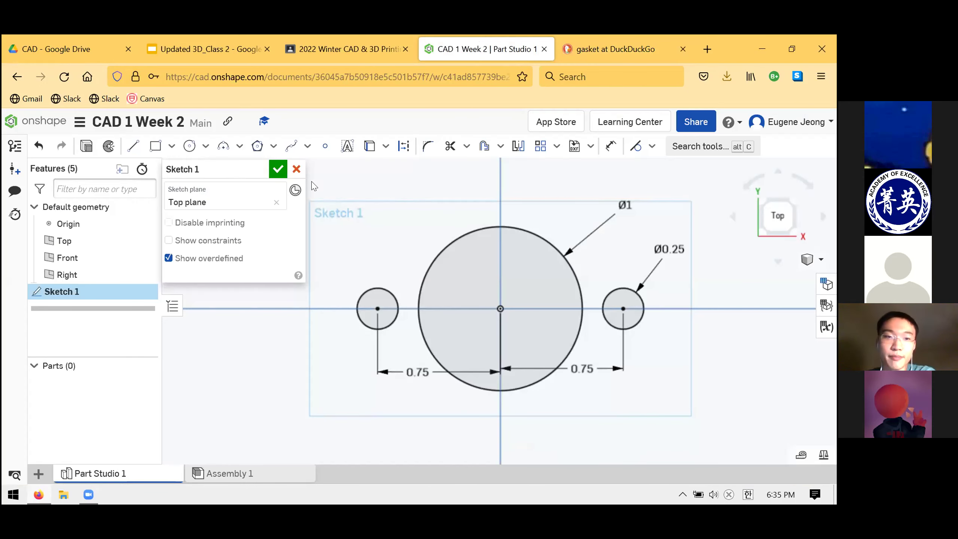
pyautogui.click(190, 146)
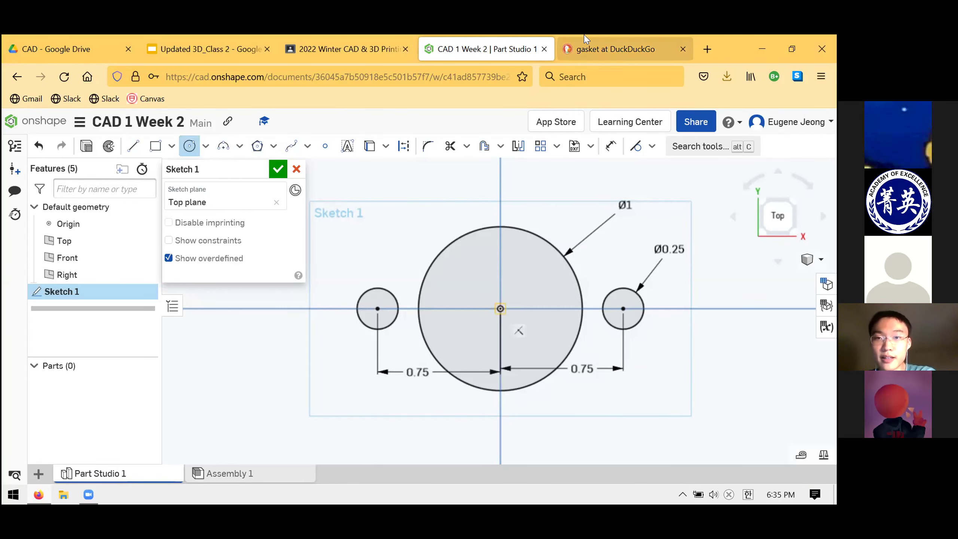
pyautogui.click(570, 51)
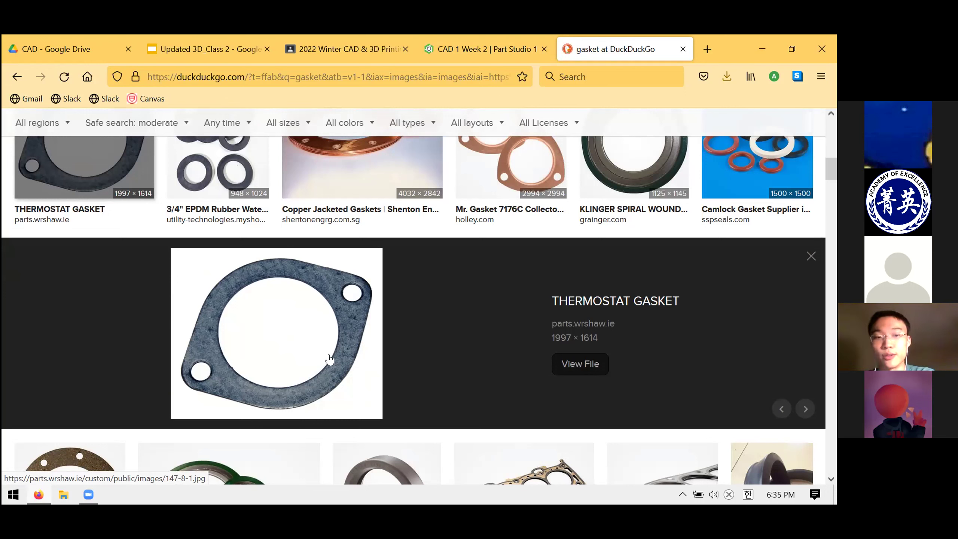
pyautogui.click(464, 41)
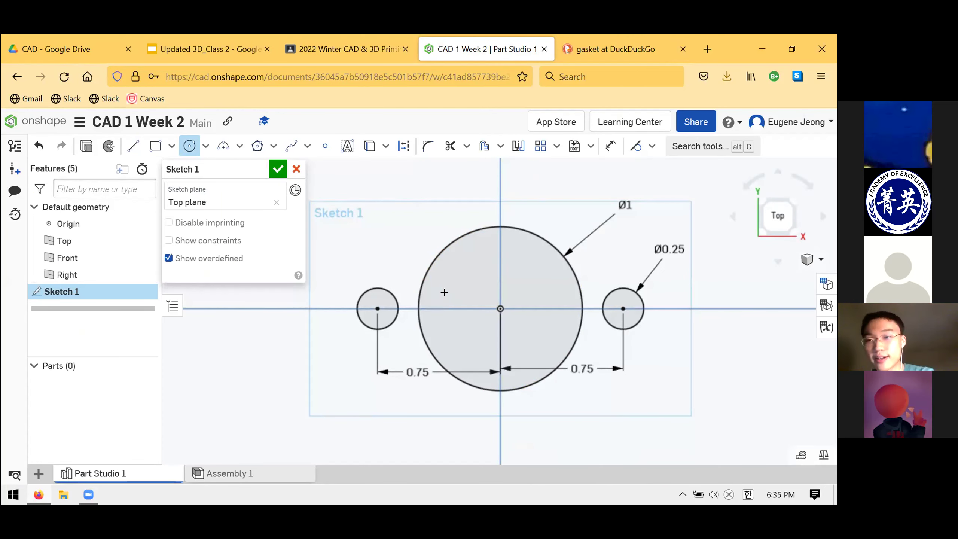
pyautogui.click(189, 150)
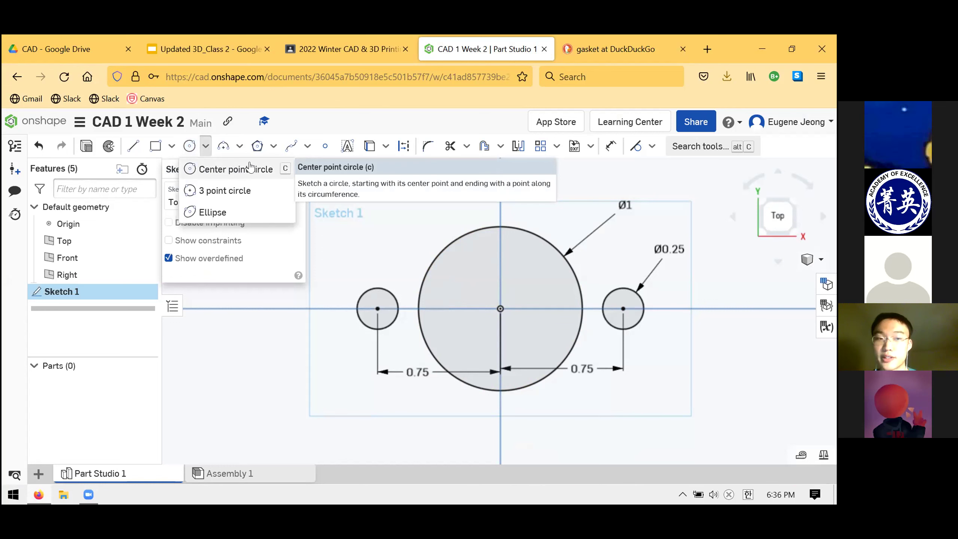
pyautogui.click(201, 163)
pyautogui.click(198, 151)
pyautogui.click(188, 168)
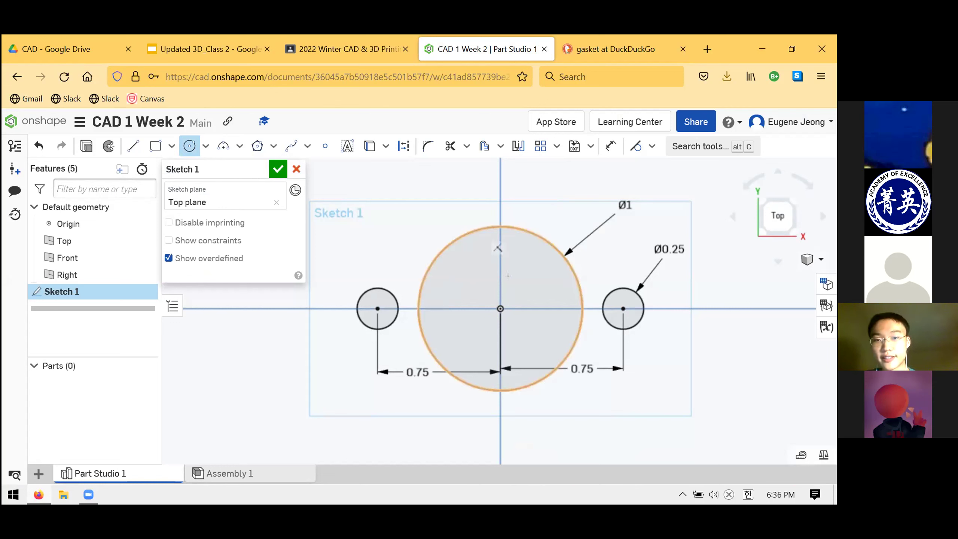
# - Draw a roughly Ø1.653 circle centred on the origin, enclosing the big and small circles
pyautogui.click(500, 309)
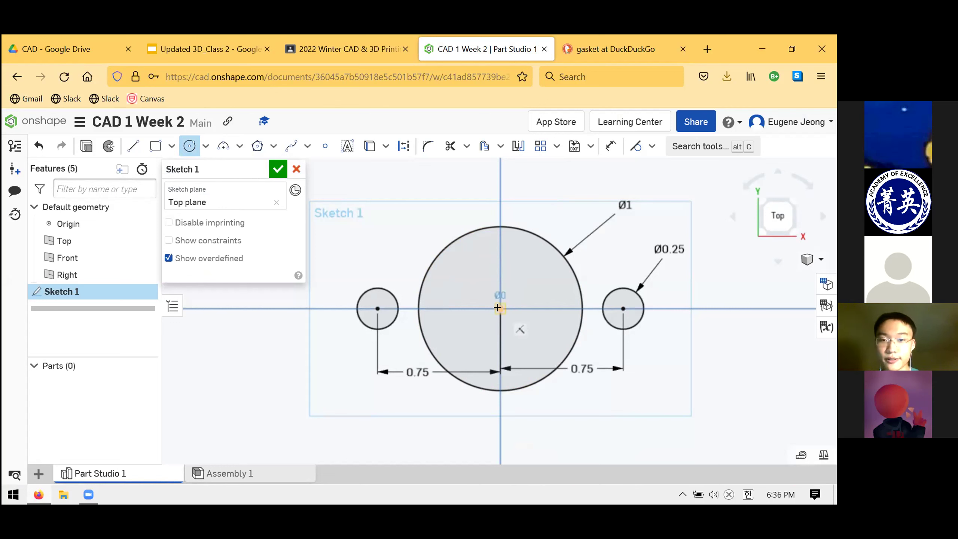
pyautogui.click(530, 220)
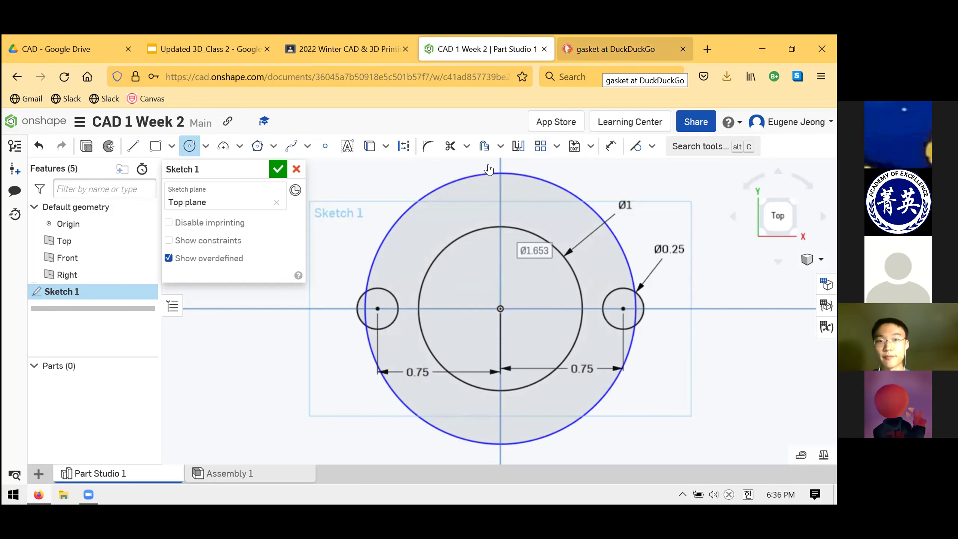
pyautogui.click(602, 44)
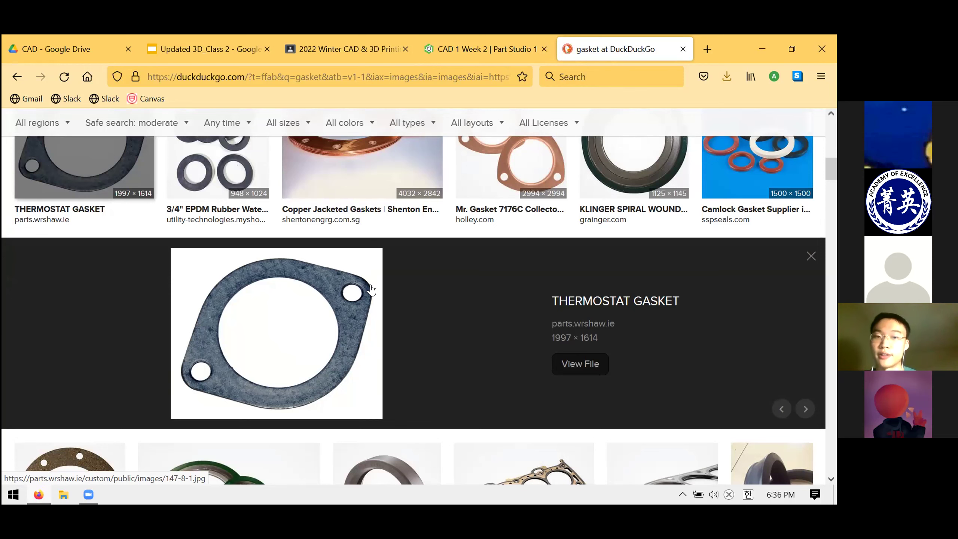
pyautogui.click(452, 43)
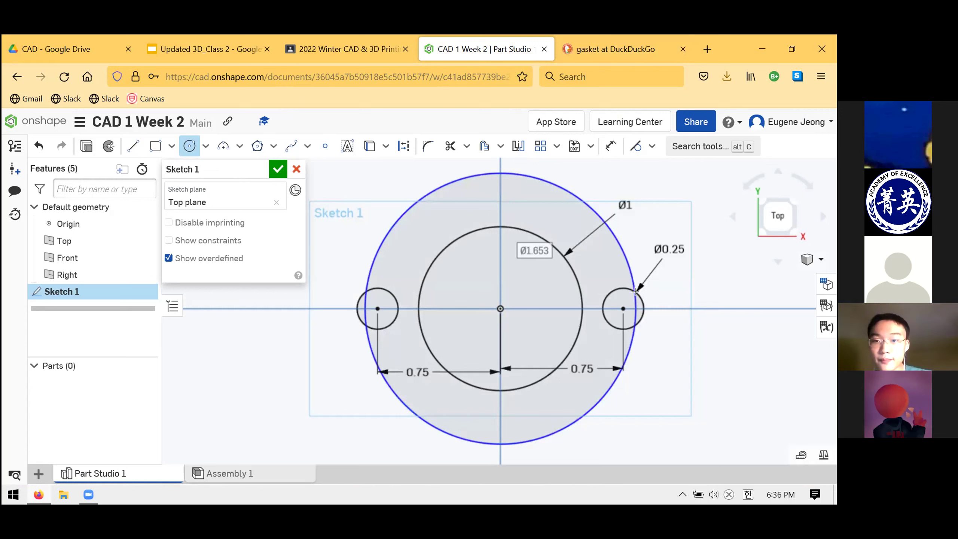
# - Draw boss circles centred on the right and left small holes, the left about Ø0.479
pyautogui.click(623, 309)
pyautogui.click(663, 309)
pyautogui.click(378, 308)
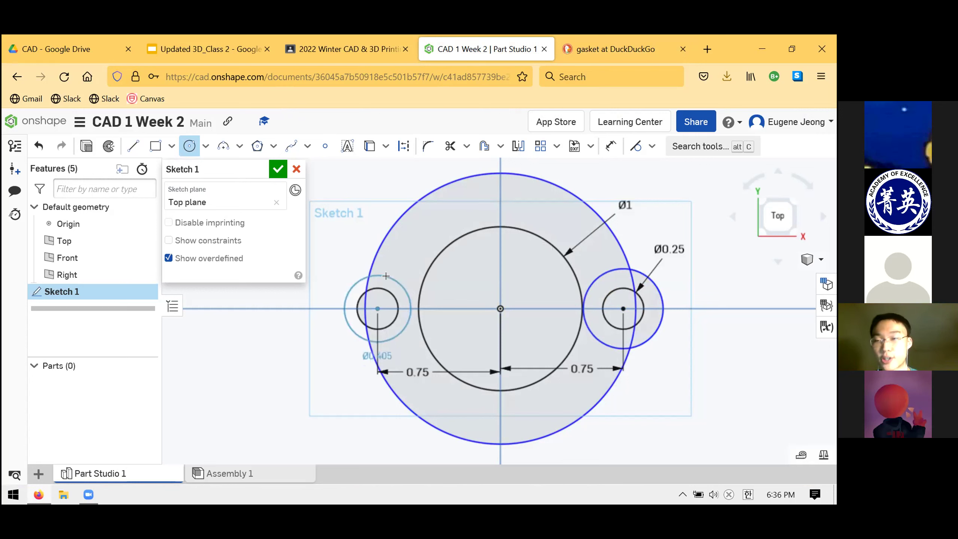
pyautogui.press('Escape')
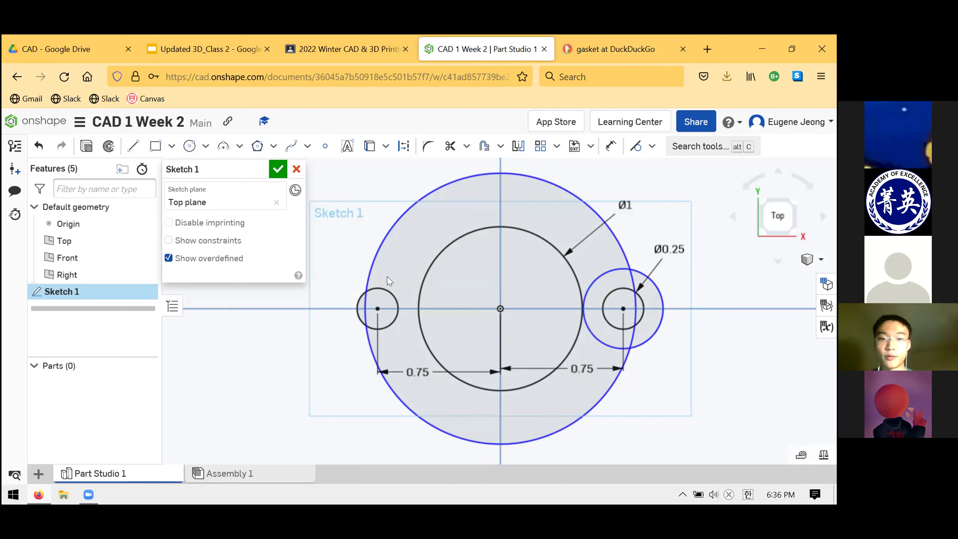
pyautogui.click(189, 146)
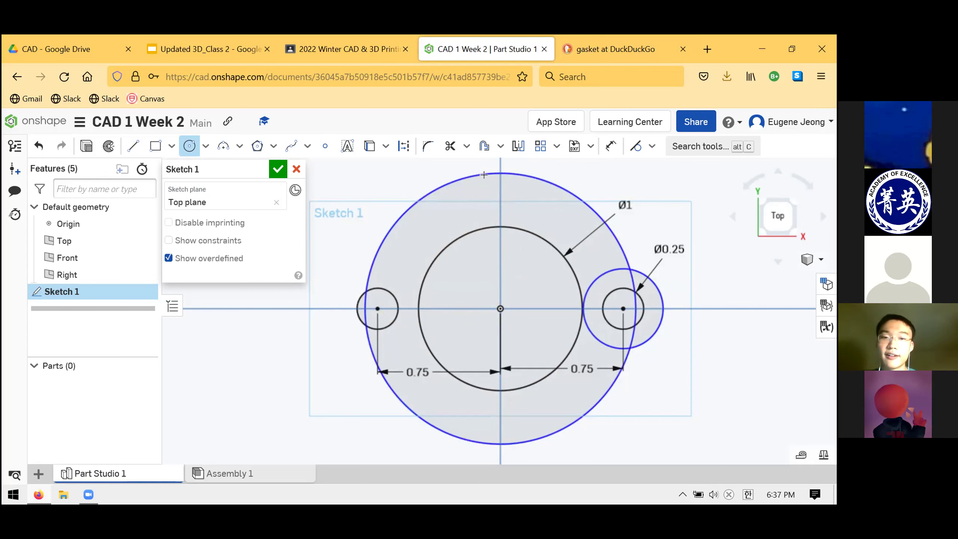
pyautogui.click(376, 308)
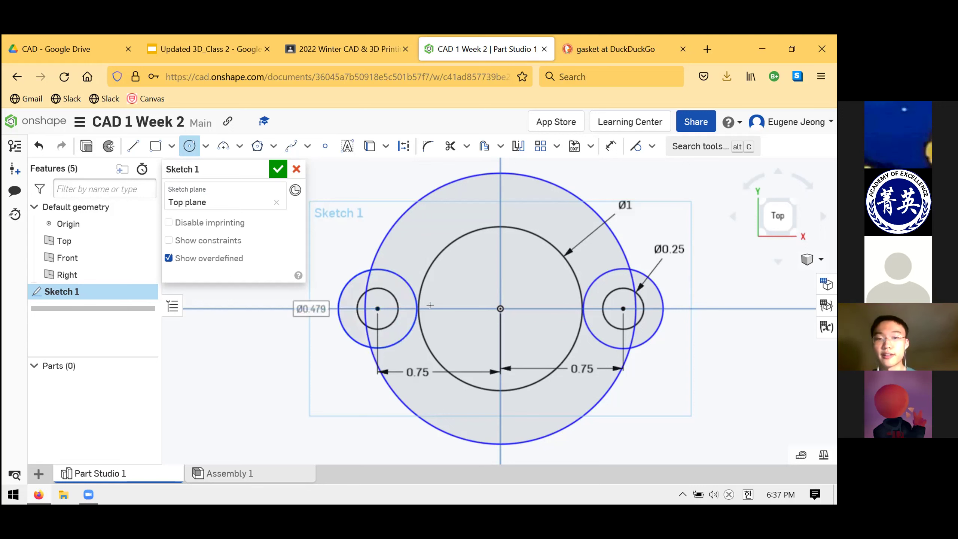
pyautogui.press('Escape')
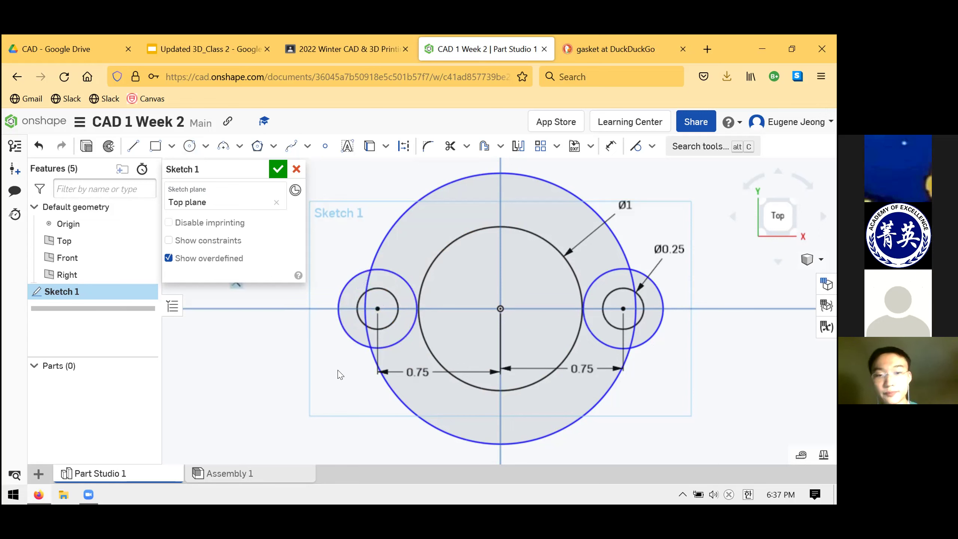
# - Drag both boss circles to about Ø0.580 and shrink the outer circle slightly around them
pyautogui.moveTo(351, 338)
pyautogui.mouseDown()
pyautogui.moveTo(314, 364)
pyautogui.moveTo(342, 332)
pyautogui.moveTo(344, 341)
pyautogui.mouseUp()
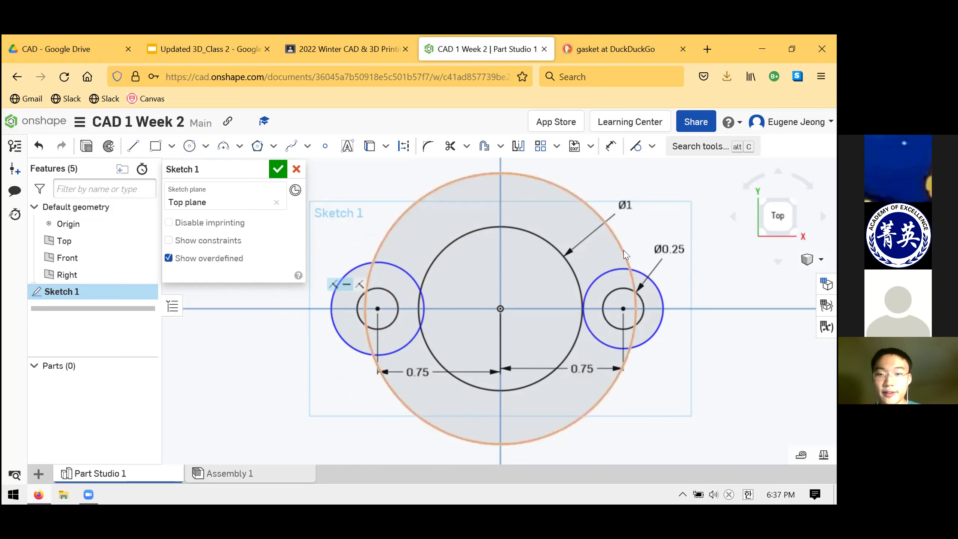
pyautogui.moveTo(658, 238)
pyautogui.mouseDown()
pyautogui.moveTo(645, 264)
pyautogui.moveTo(581, 203)
pyautogui.moveTo(567, 221)
pyautogui.moveTo(581, 213)
pyautogui.mouseUp()
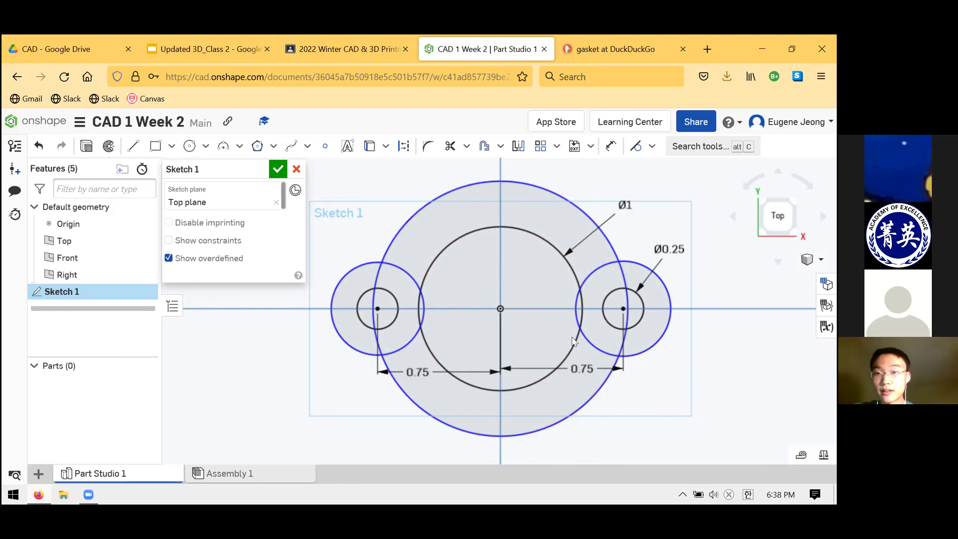
pyautogui.scroll(-1, 492, 373)
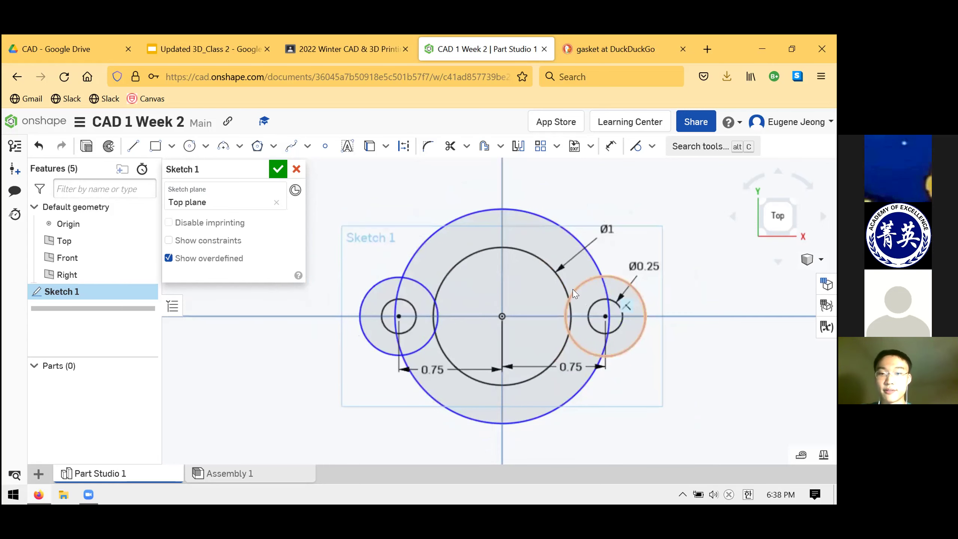
pyautogui.scroll(1, 555, 312)
pyautogui.moveTo(519, 200)
pyautogui.mouseDown()
pyautogui.moveTo(509, 208)
pyautogui.moveTo(520, 203)
pyautogui.moveTo(510, 235)
pyautogui.moveTo(546, 196)
pyautogui.moveTo(535, 245)
pyautogui.moveTo(559, 218)
pyautogui.moveTo(606, 209)
pyautogui.moveTo(546, 244)
pyautogui.moveTo(556, 236)
pyautogui.mouseUp()
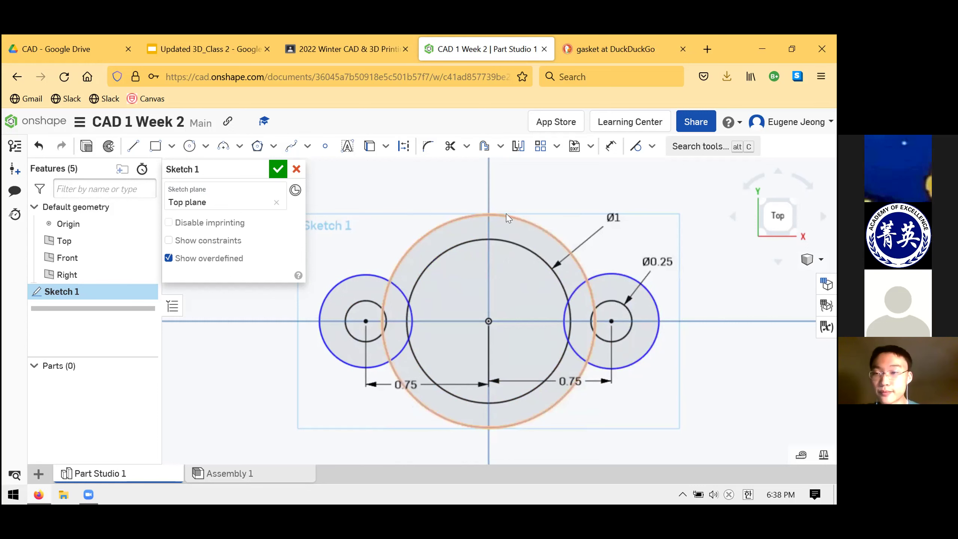
pyautogui.moveTo(542, 208)
pyautogui.mouseDown()
pyautogui.moveTo(520, 225)
pyautogui.moveTo(539, 213)
pyautogui.mouseUp()
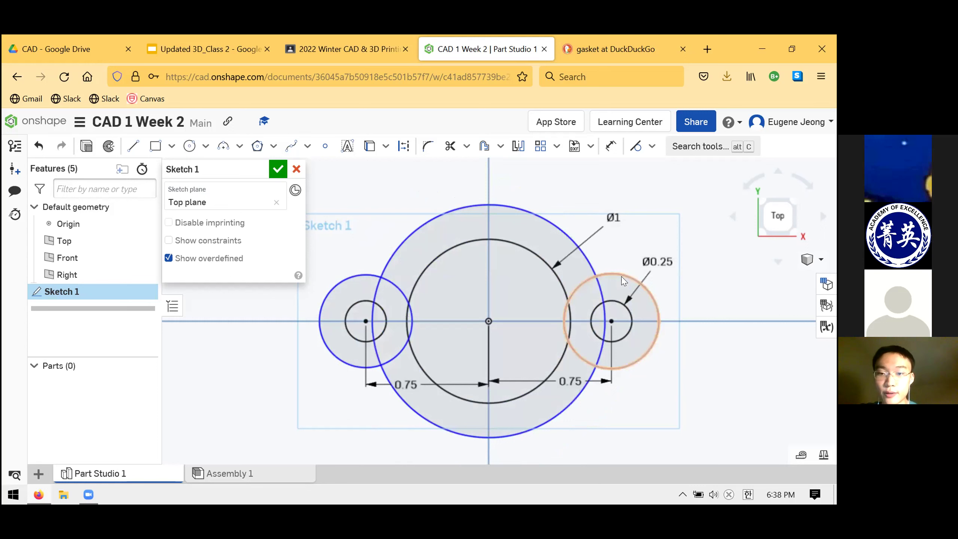
pyautogui.click(352, 275)
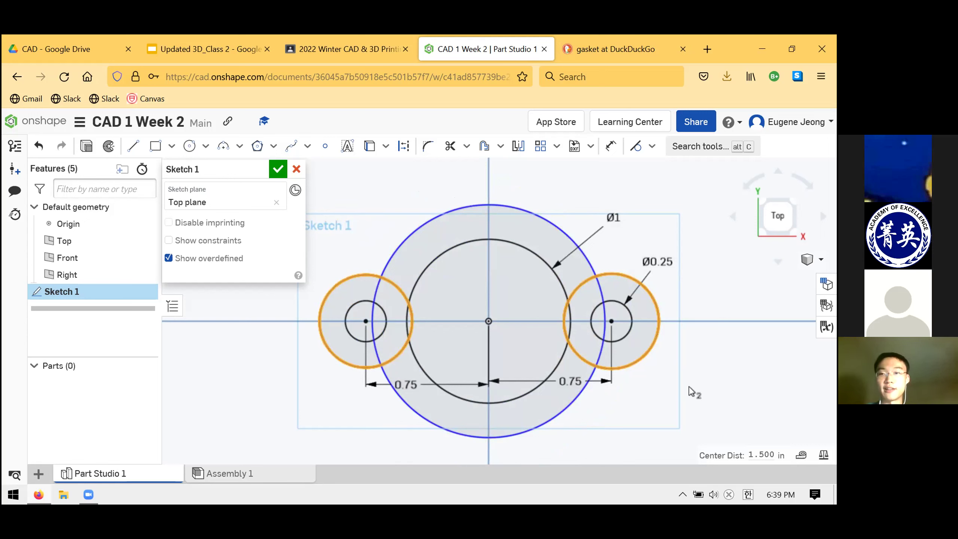
# - Clear the selection and adjust the right and left boss circle sizes by dragging
pyautogui.click(679, 360)
pyautogui.click(642, 229)
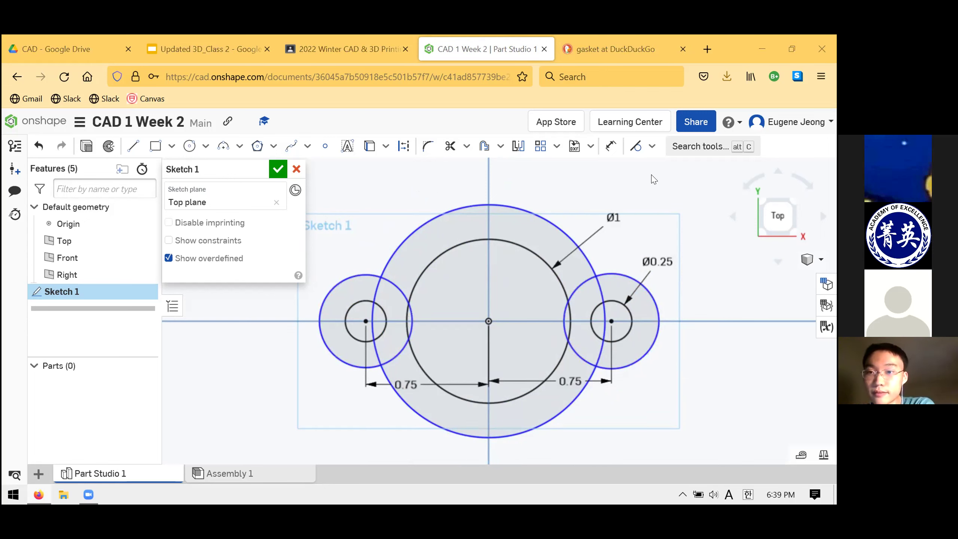
pyautogui.click(652, 146)
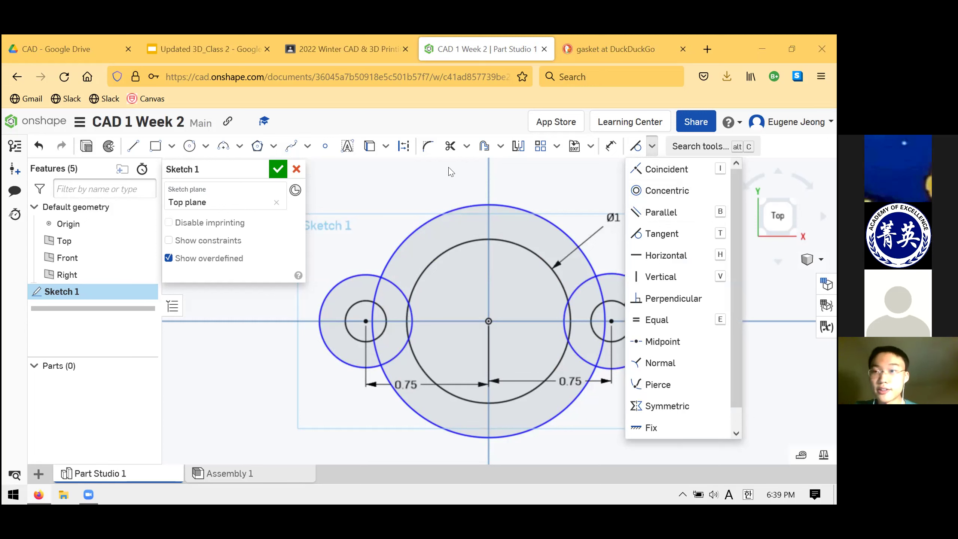
pyautogui.click(565, 203)
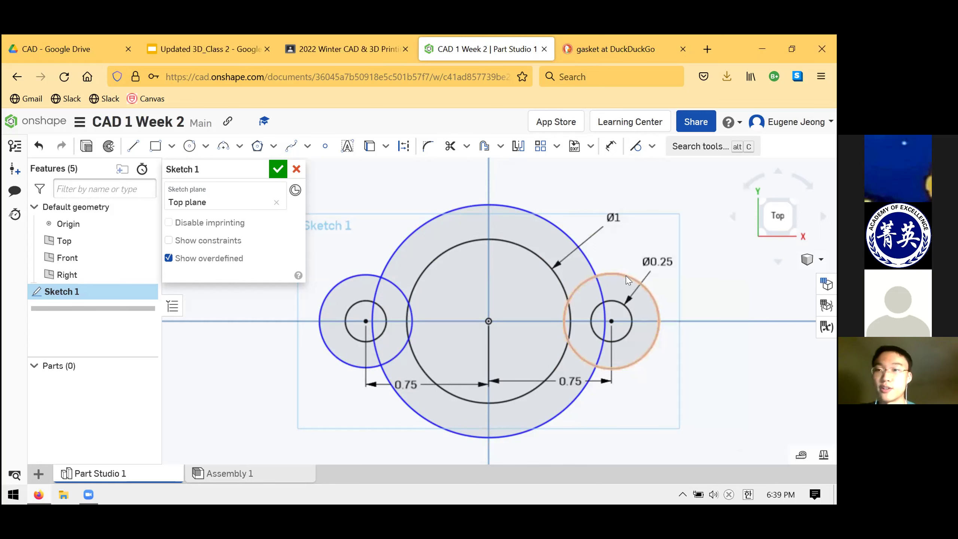
pyautogui.moveTo(625, 265)
pyautogui.mouseDown()
pyautogui.moveTo(622, 285)
pyautogui.moveTo(617, 276)
pyautogui.mouseUp()
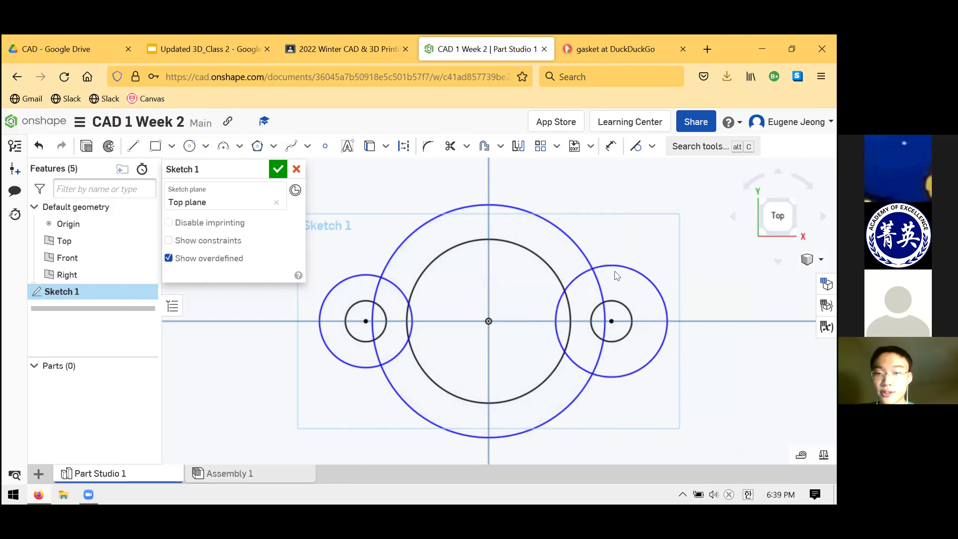
pyautogui.moveTo(348, 275)
pyautogui.mouseDown()
pyautogui.moveTo(341, 257)
pyautogui.moveTo(360, 265)
pyautogui.moveTo(362, 291)
pyautogui.moveTo(353, 275)
pyautogui.mouseUp()
# - Apply an Equal constraint between the two boss circles and drag to confirm they resize together
pyautogui.click(652, 146)
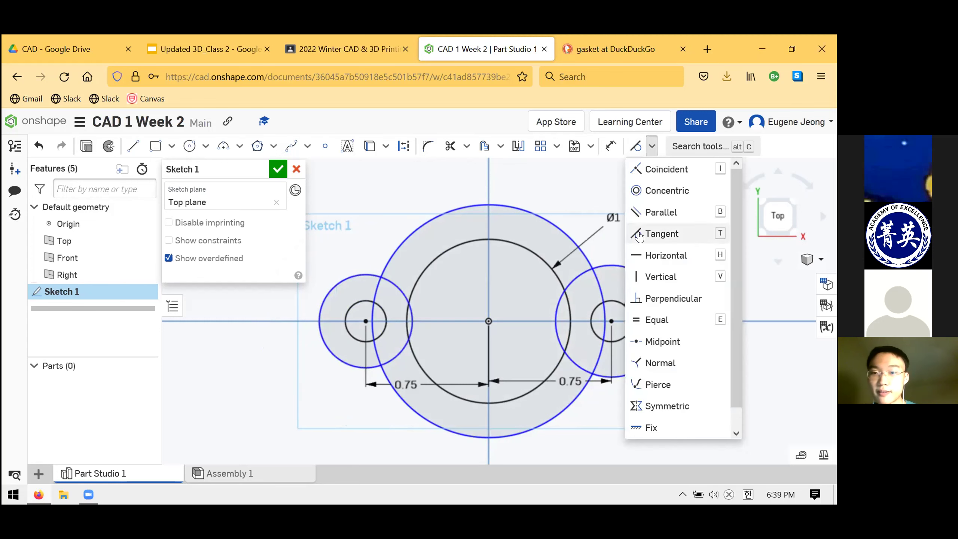
pyautogui.click(659, 321)
pyautogui.click(611, 269)
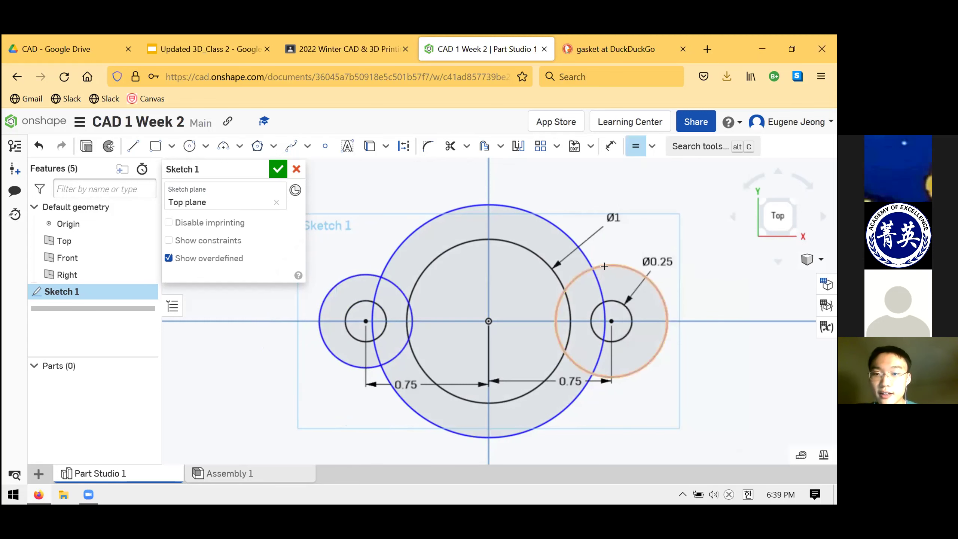
pyautogui.click(384, 272)
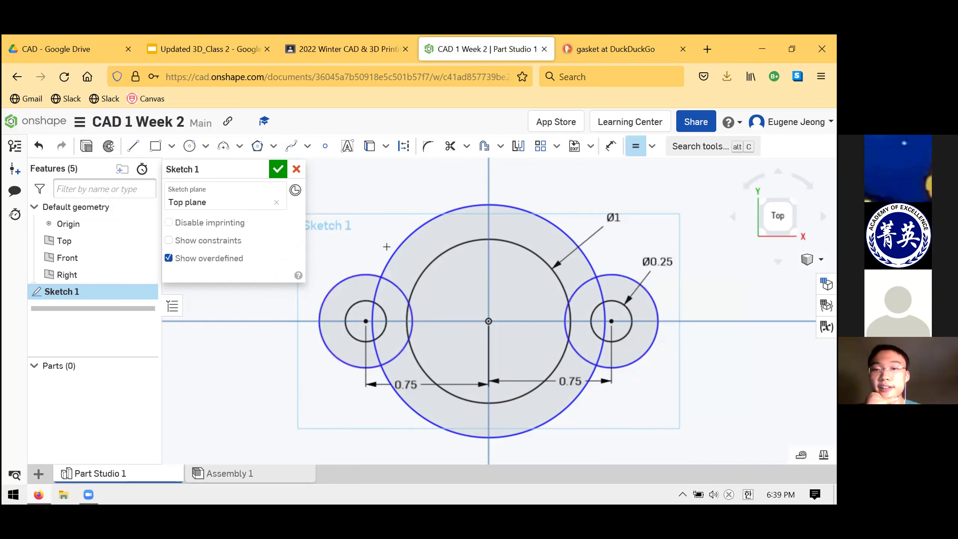
pyautogui.press('Escape')
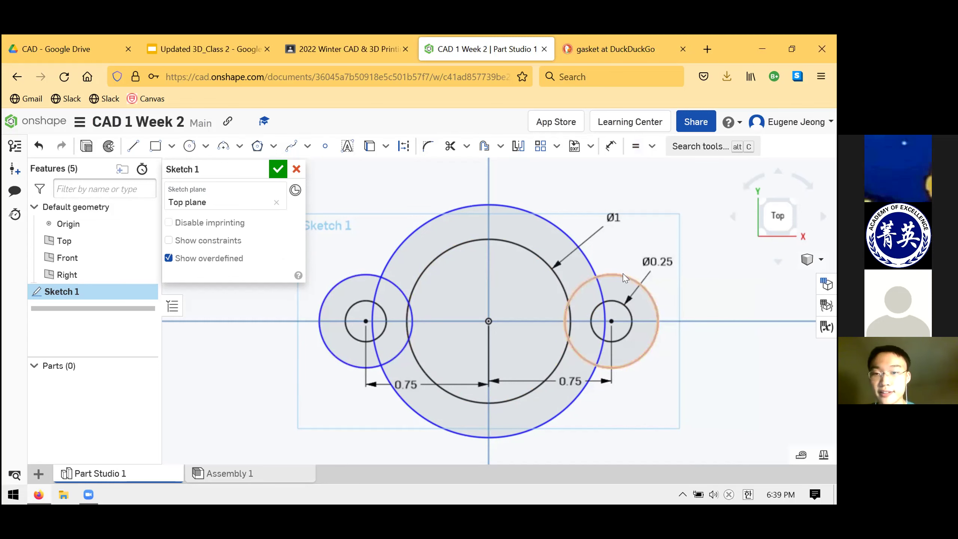
pyautogui.click(652, 146)
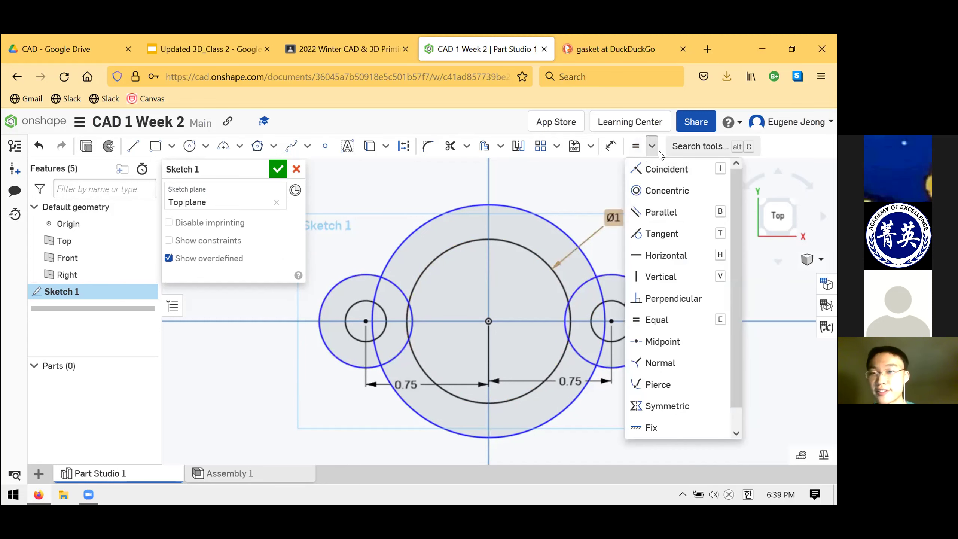
pyautogui.click(657, 262)
pyautogui.press('Delete')
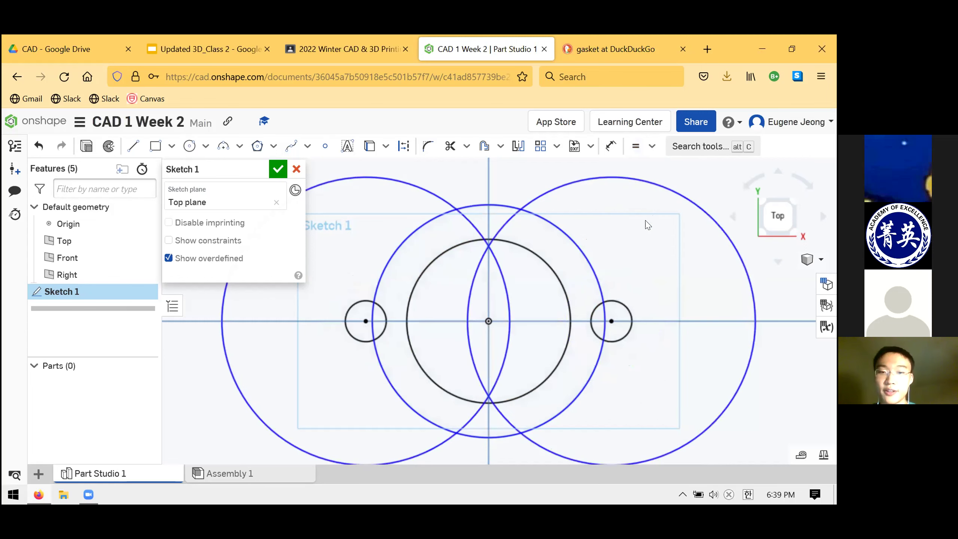
pyautogui.moveTo(592, 285); pyautogui.dragTo(648, 297)
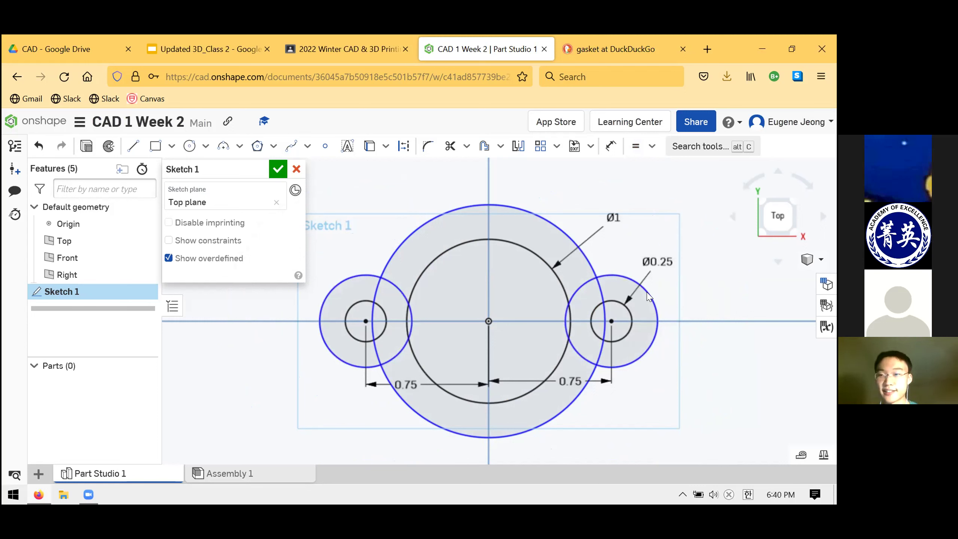
# - Dimension the large outer circle to Ø1.25
pyautogui.click(608, 147)
pyautogui.scroll(-2, 521, 260)
pyautogui.click(532, 220)
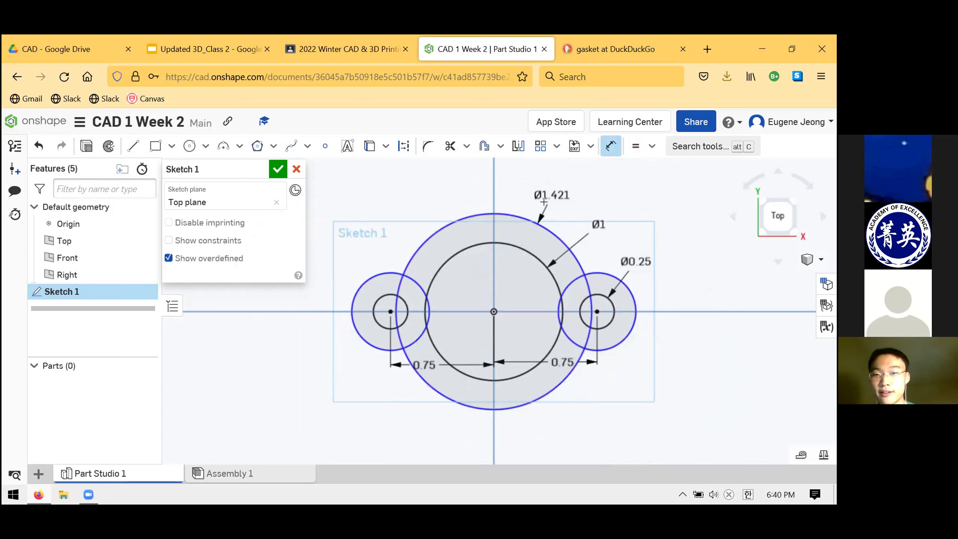
pyautogui.click(543, 190)
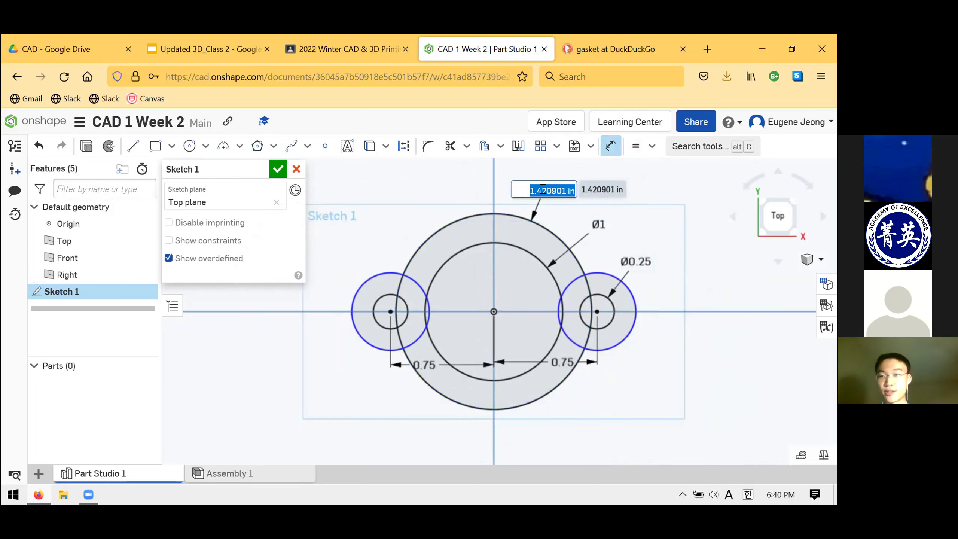
pyautogui.write('1.25')
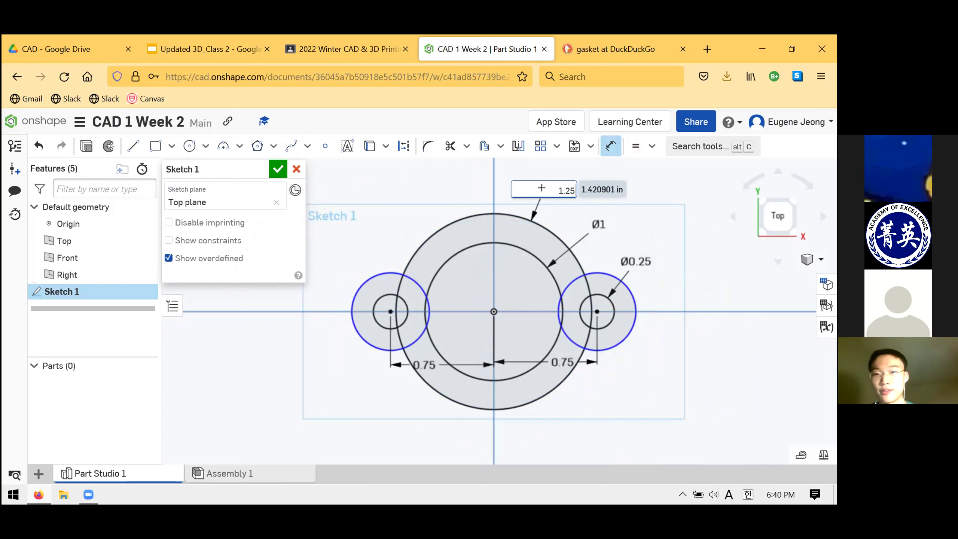
pyautogui.press('Return')
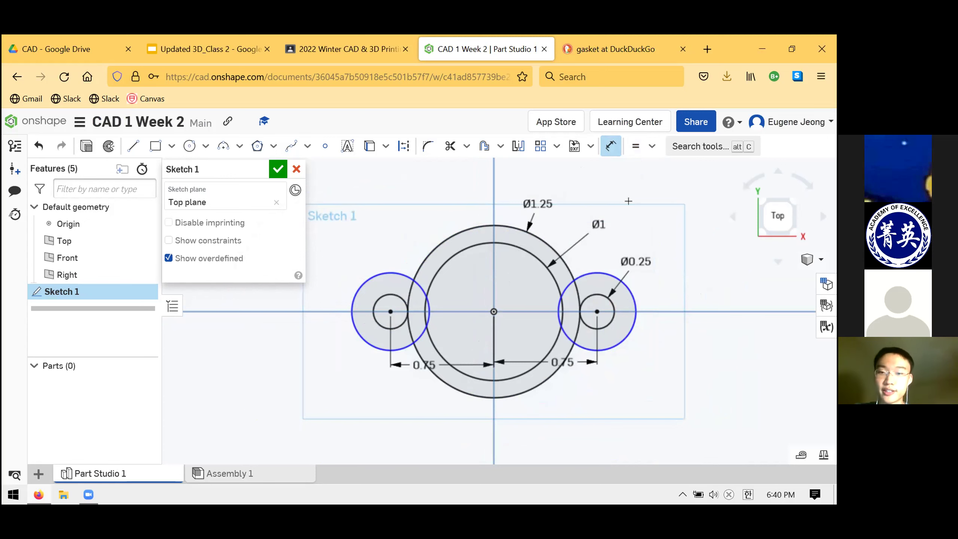
pyautogui.scroll(3, 549, 262)
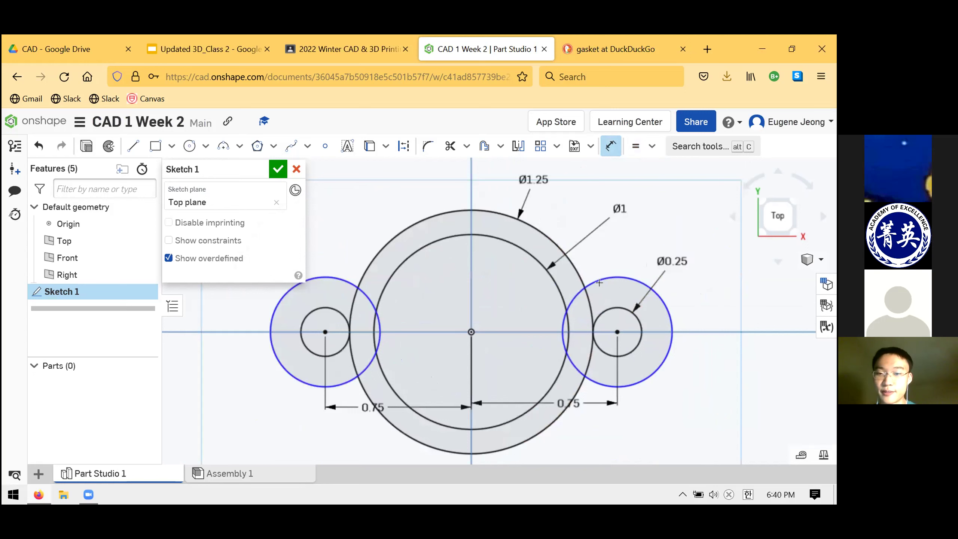
# - Dimension the right boss circle to Ø0.5
pyautogui.click(619, 278)
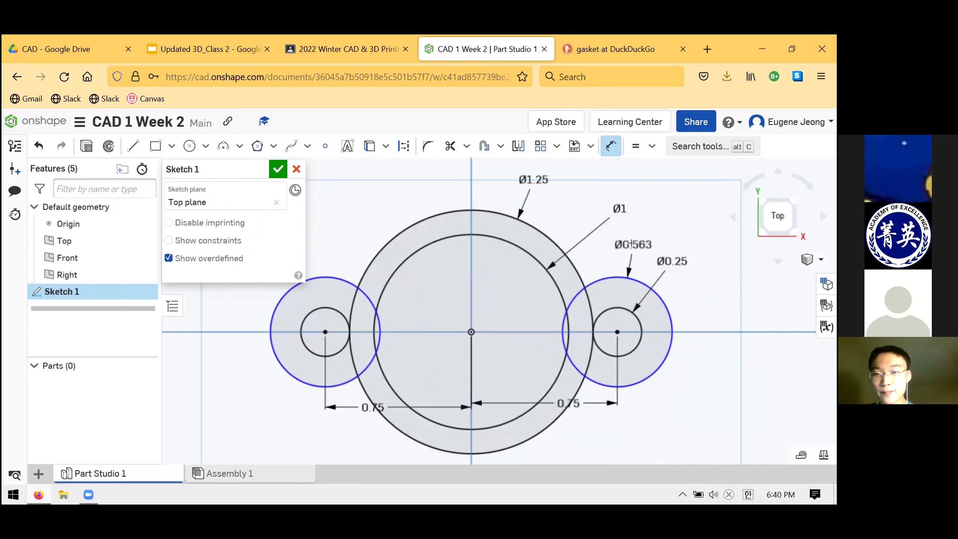
pyautogui.click(640, 244)
pyautogui.write('0.5')
pyautogui.press('Return')
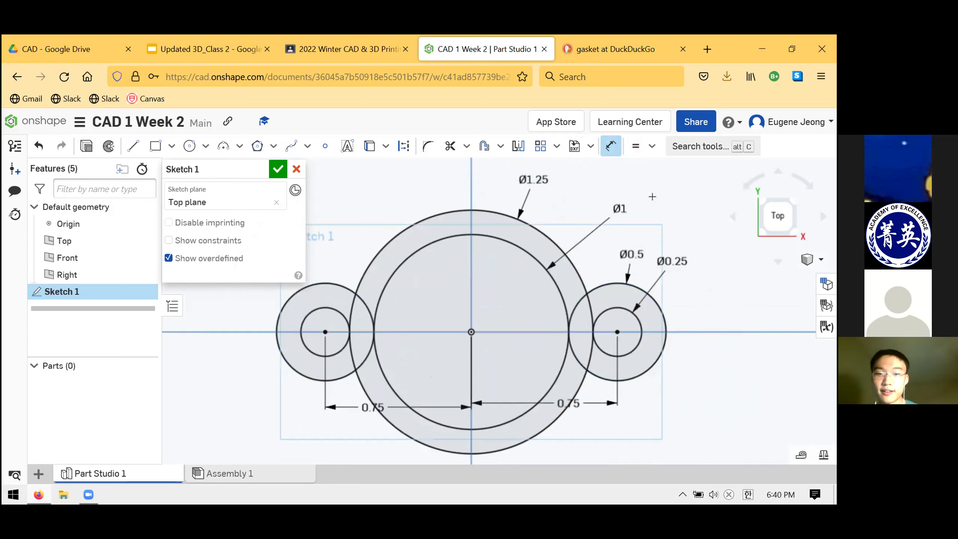
pyautogui.press('Escape')
# - Set the right hole's diameter to 0.375, then correct it to Ø0.25
pyautogui.scroll(-3, 519, 299)
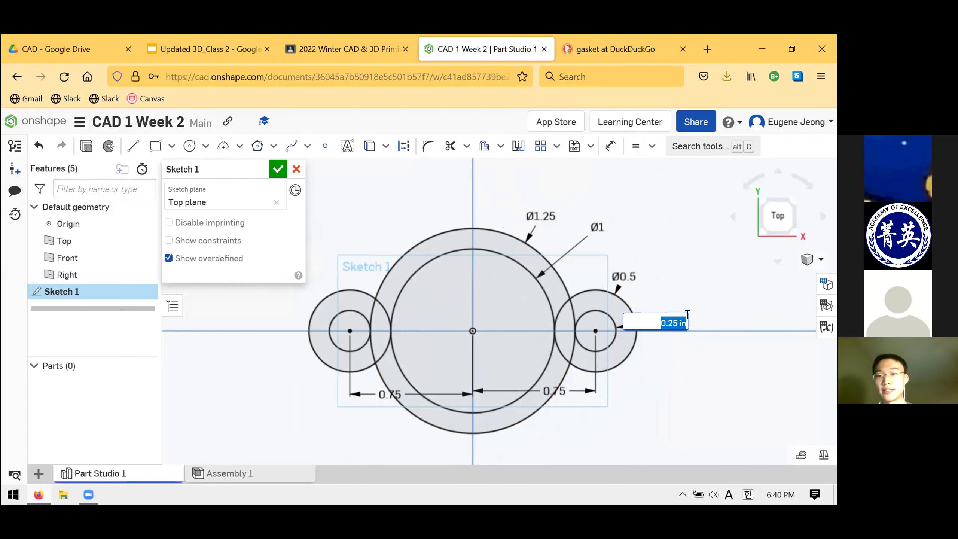
pyautogui.write('0')
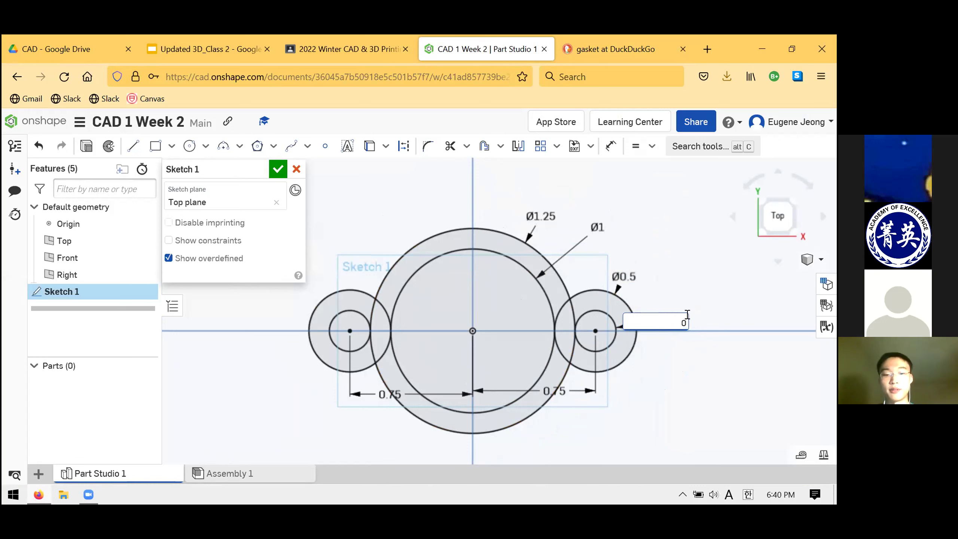
pyautogui.write('.375')
pyautogui.press('Return')
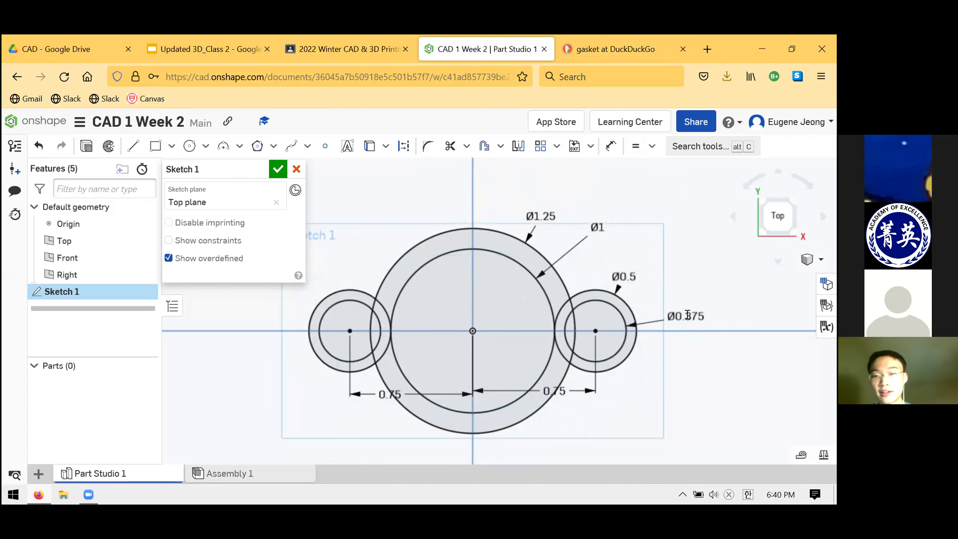
pyautogui.scroll(-1, 624, 306)
pyautogui.doubleClick(641, 314)
pyautogui.write('.25')
pyautogui.press('Return')
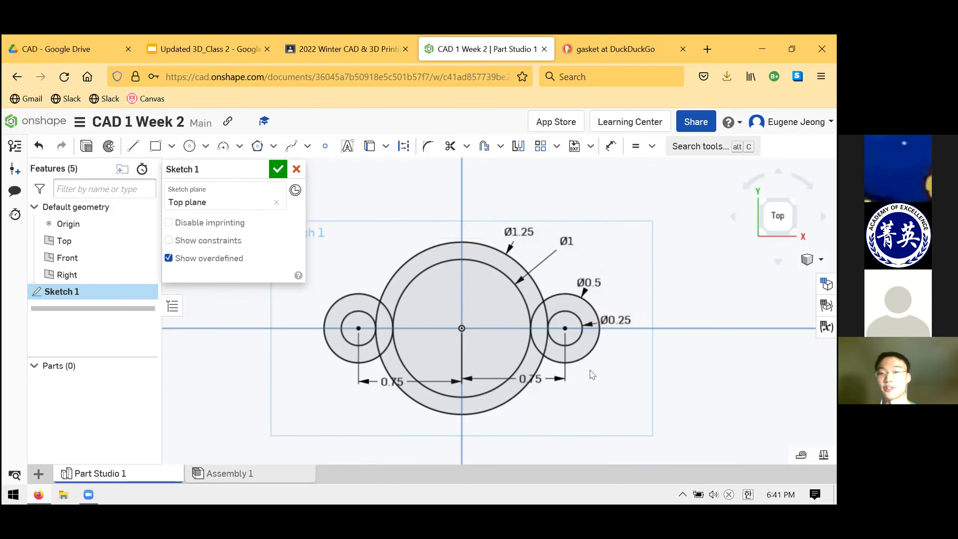
pyautogui.scroll(1, 492, 315)
pyautogui.scroll(-1, 429, 328)
pyautogui.scroll(1, 430, 328)
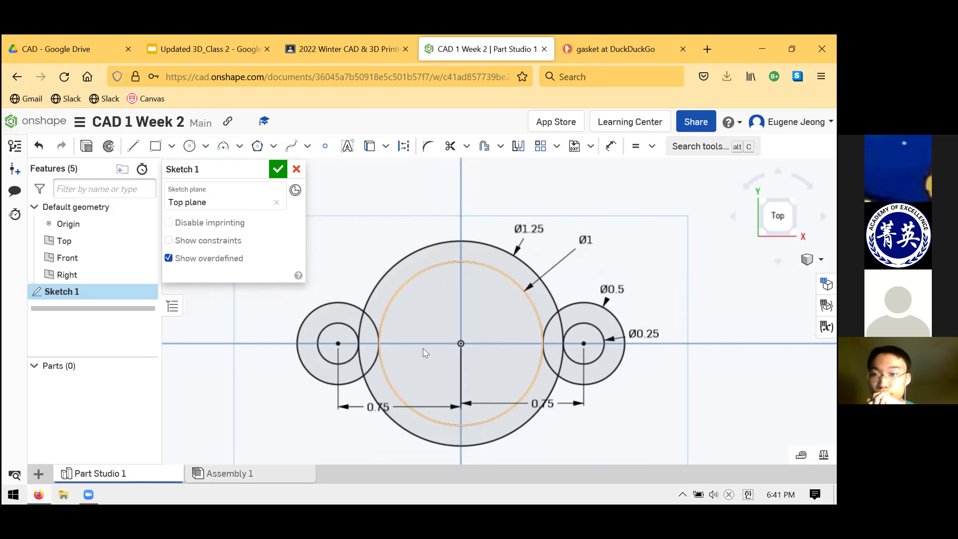
# - Check the hole and large circle dimensions, then drag the Ø0.25 and Ø0.5 labels outward
pyautogui.click(576, 363)
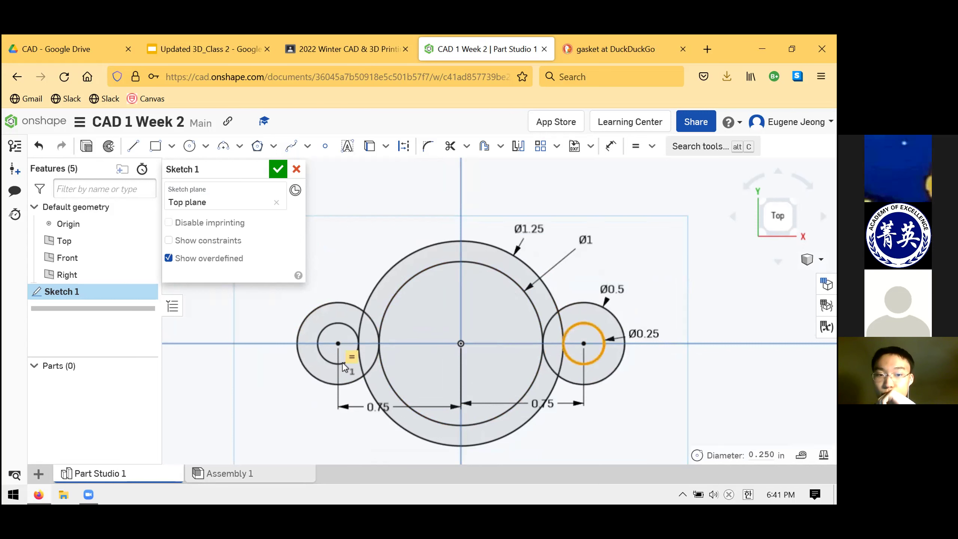
pyautogui.click(325, 360)
pyautogui.click(633, 407)
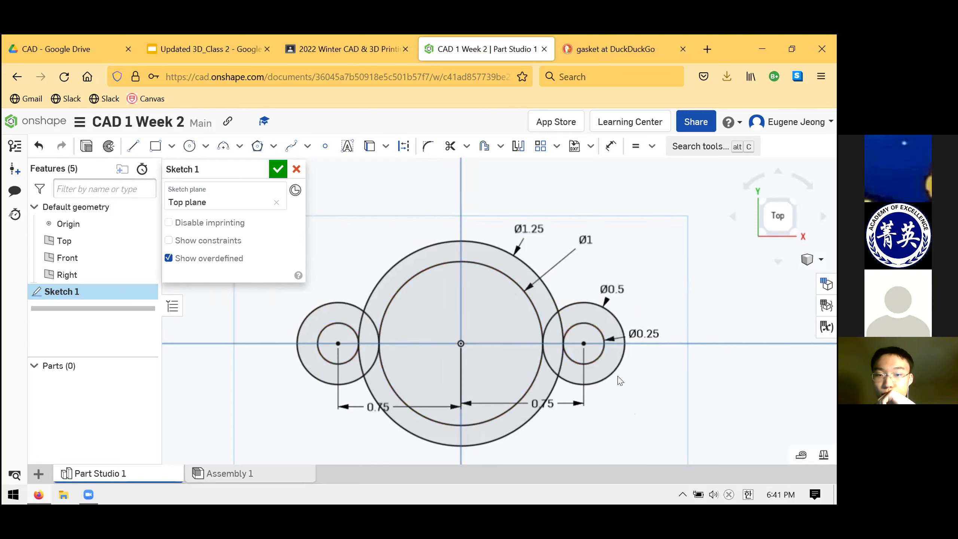
pyautogui.click(464, 242)
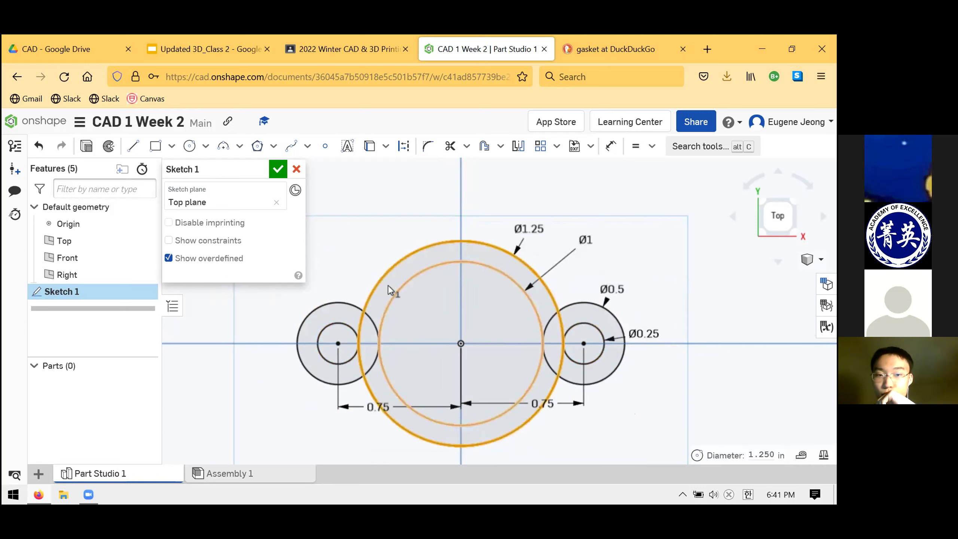
pyautogui.click(651, 378)
pyautogui.moveTo(643, 334)
pyautogui.mouseDown()
pyautogui.moveTo(661, 303)
pyautogui.moveTo(630, 322)
pyautogui.moveTo(666, 329)
pyautogui.mouseUp()
pyautogui.moveTo(612, 289); pyautogui.dragTo(635, 275)
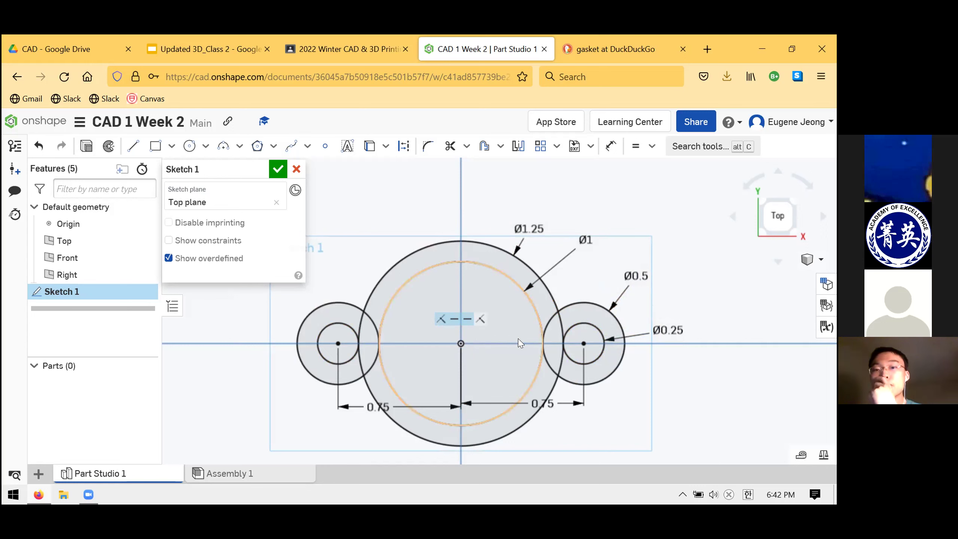
pyautogui.doubleClick(526, 226)
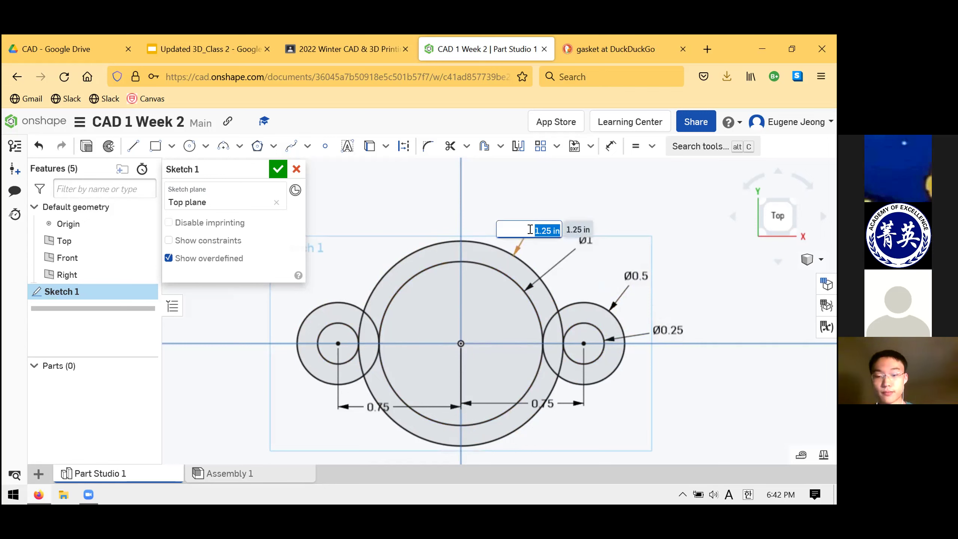
pyautogui.write('1.375')
pyautogui.press('Return')
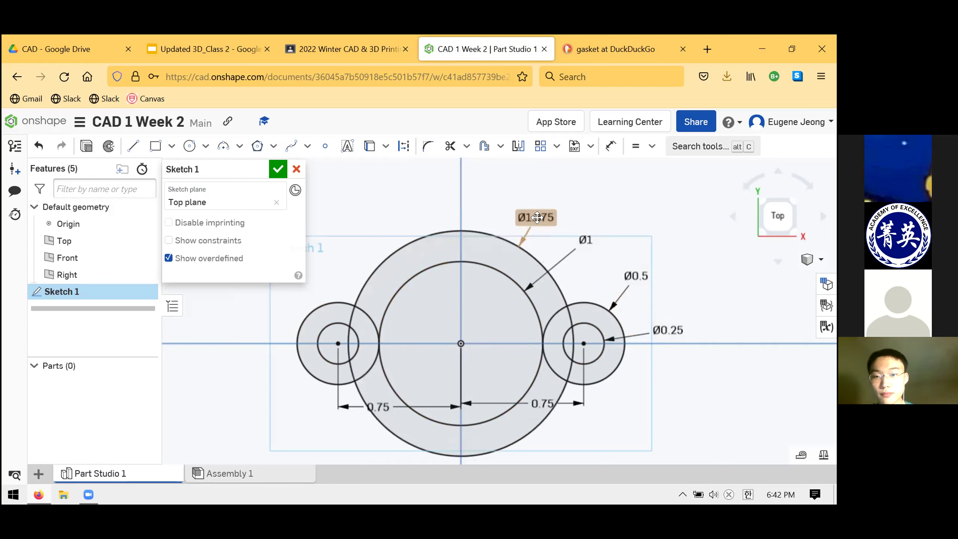
pyautogui.doubleClick(637, 276)
pyautogui.write('0.6')
pyautogui.press('Return')
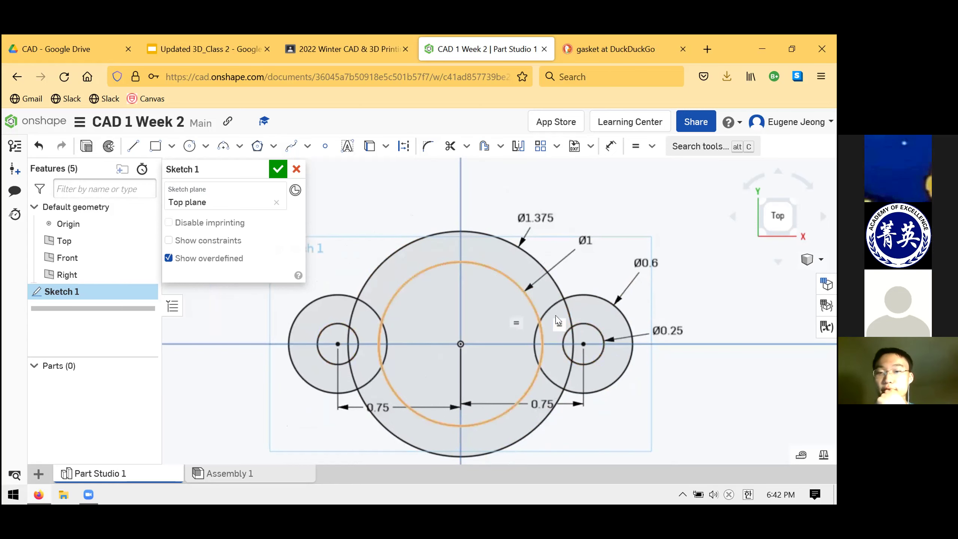
pyautogui.scroll(-2, 569, 349)
pyautogui.scroll(3, 559, 358)
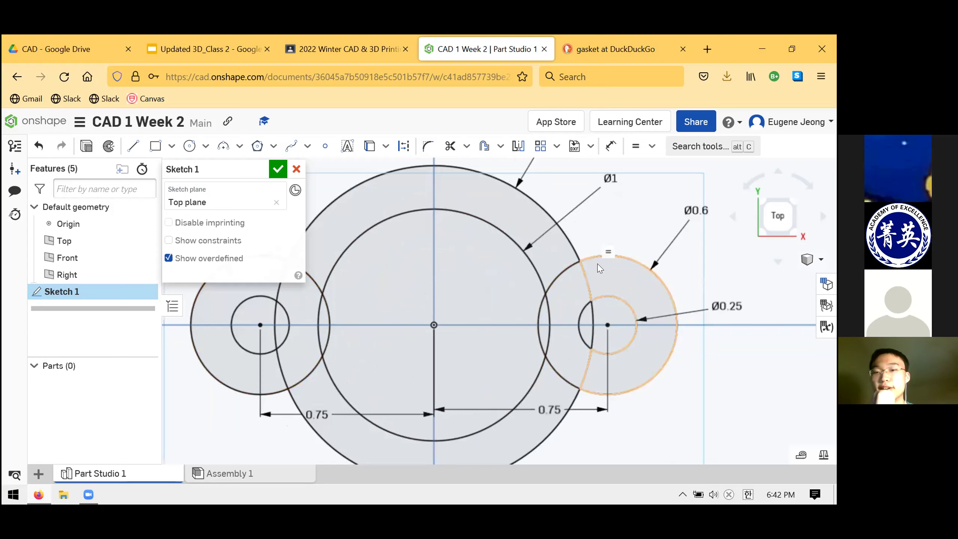
pyautogui.scroll(-3, 606, 266)
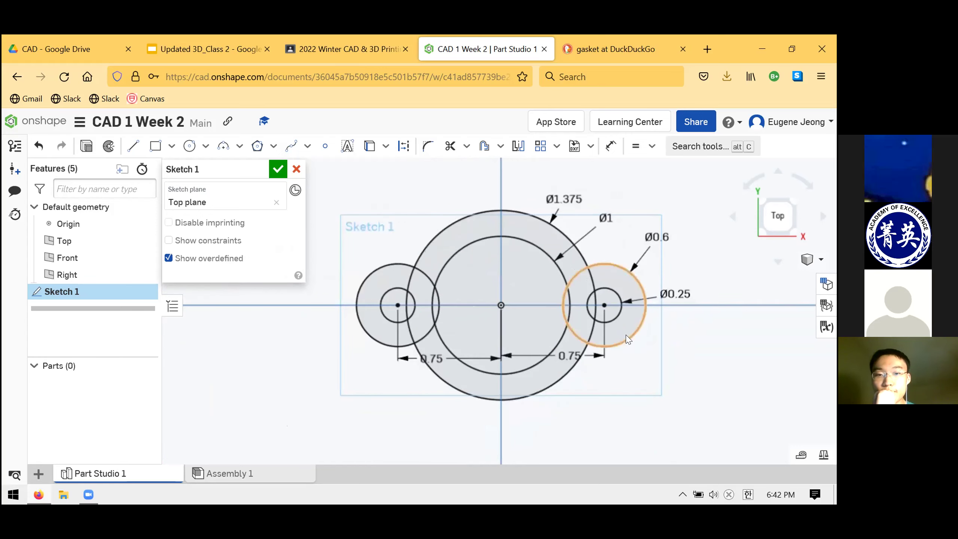
pyautogui.doubleClick(567, 199)
pyautogui.write('1.25')
pyautogui.press('Return')
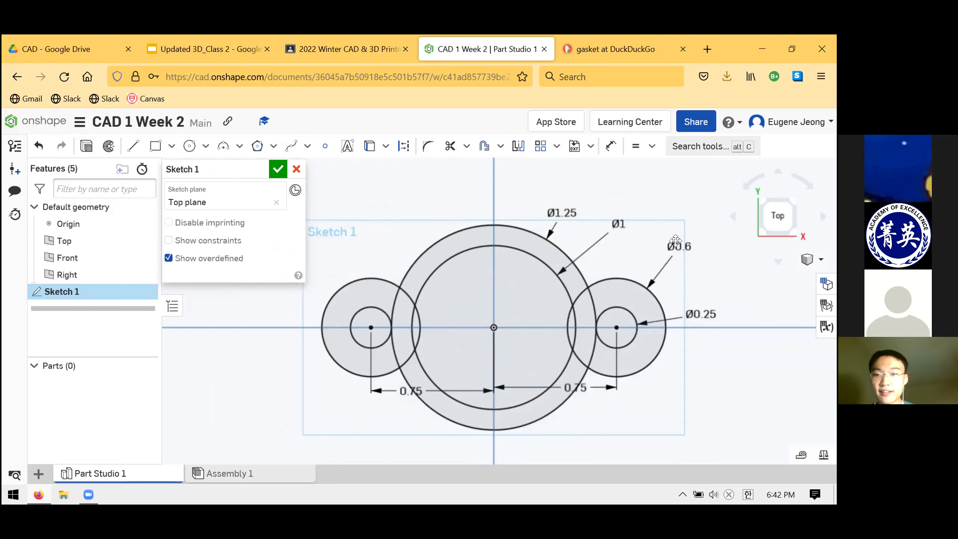
pyautogui.doubleClick(676, 244)
pyautogui.write('0.5')
pyautogui.press('Return')
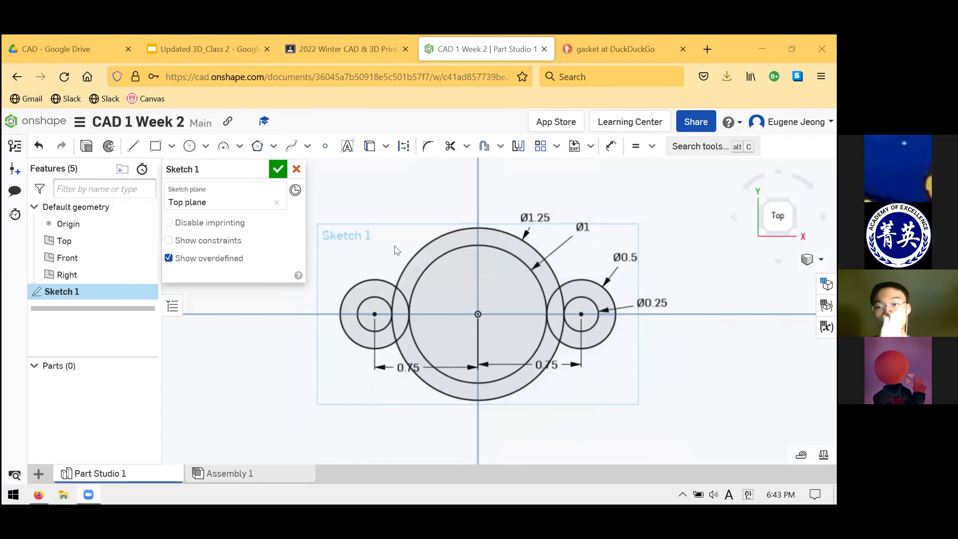
pyautogui.scroll(3, 675, 313)
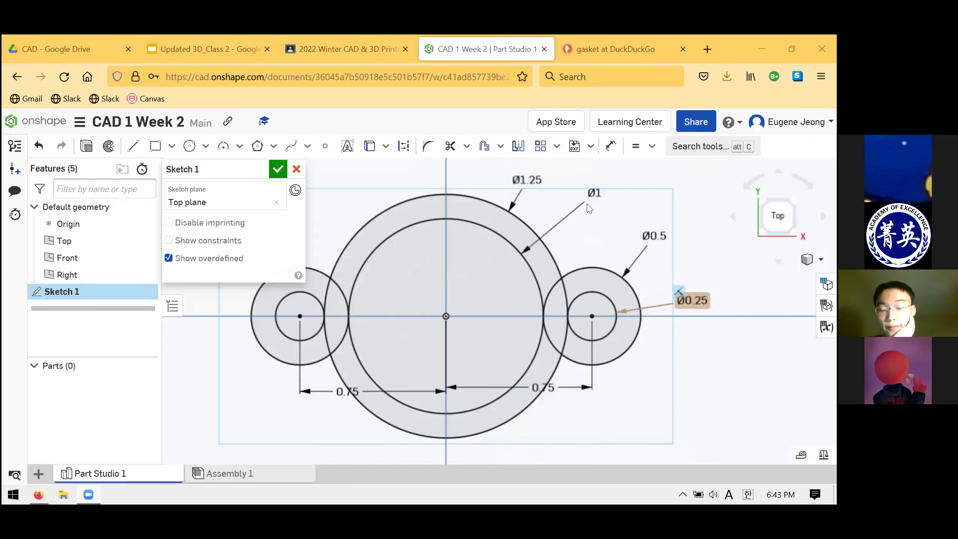
pyautogui.scroll(-3, 626, 331)
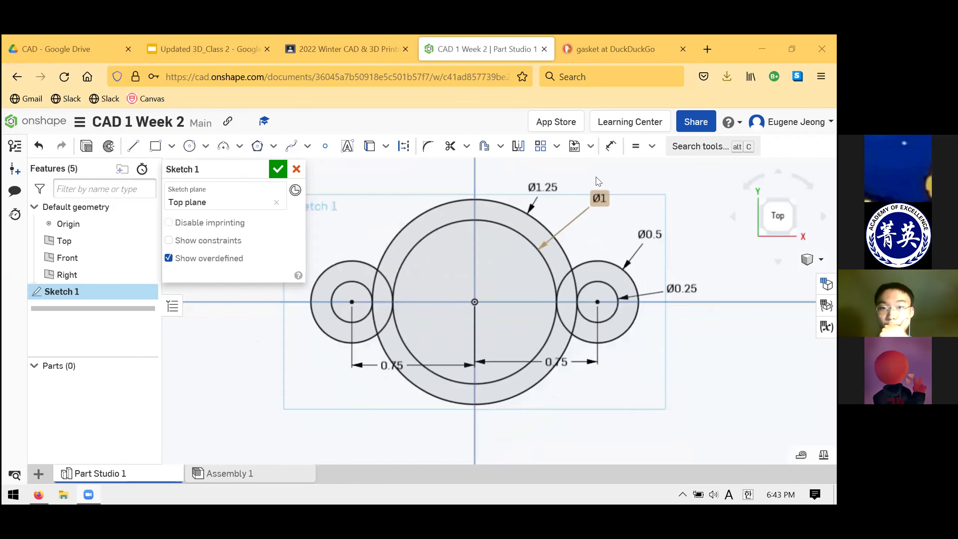
pyautogui.scroll(1, 700, 229)
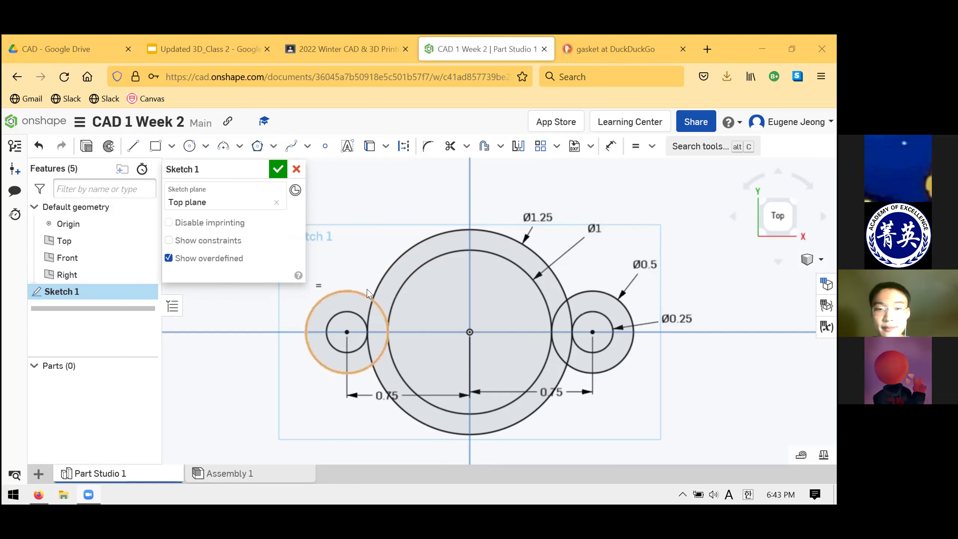
pyautogui.click(618, 49)
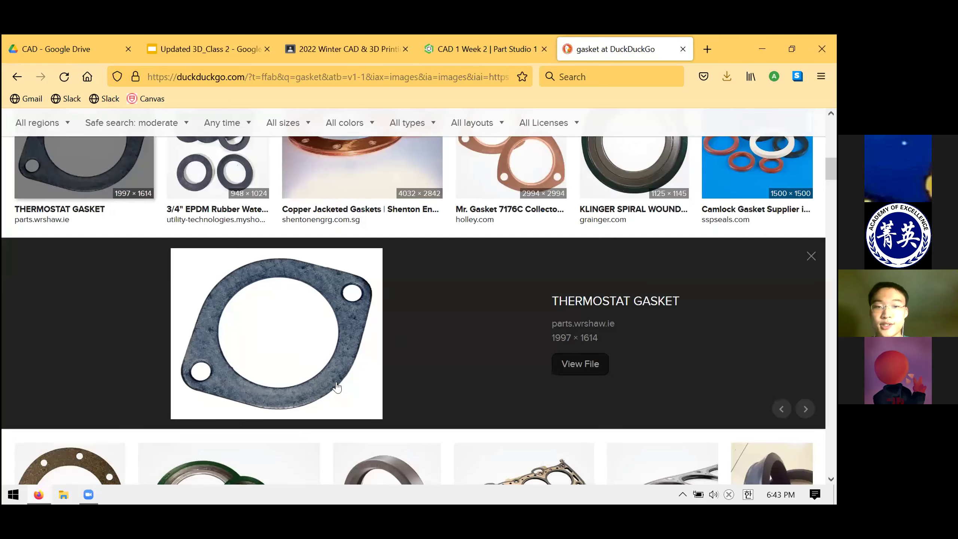
pyautogui.click(486, 49)
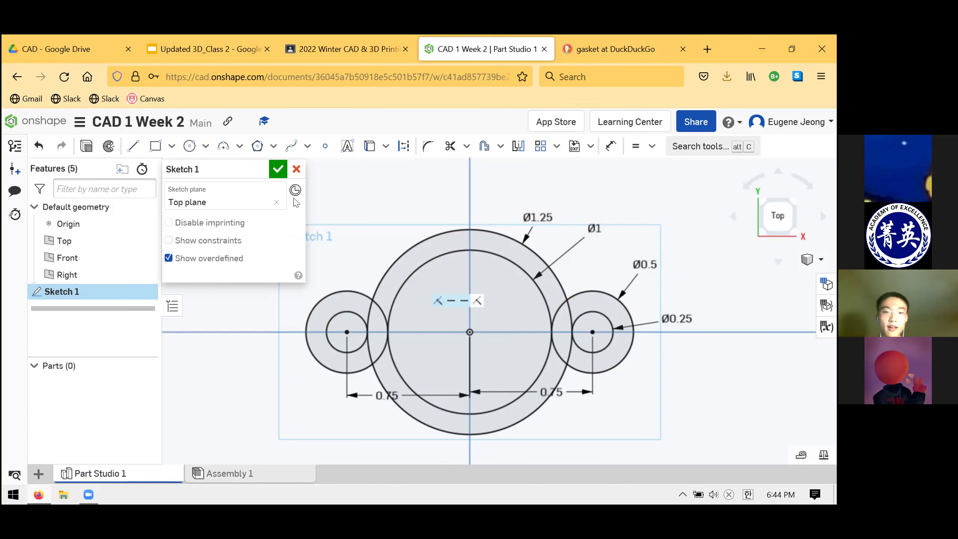
# - Draw upper and lower lines from the left Ø0.5 boss to the Ø1.25 circle
pyautogui.click(129, 144)
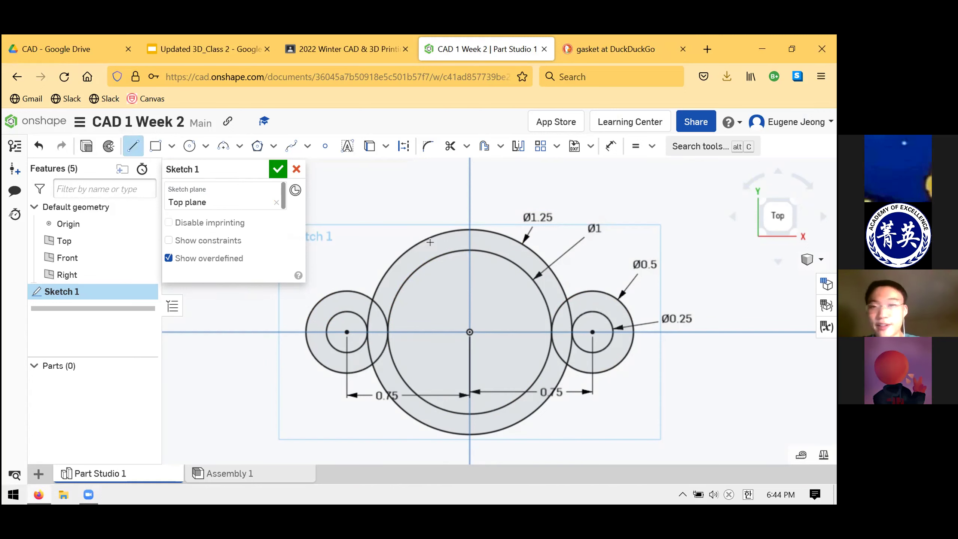
pyautogui.click(345, 290)
pyautogui.click(402, 255)
pyautogui.press('Escape')
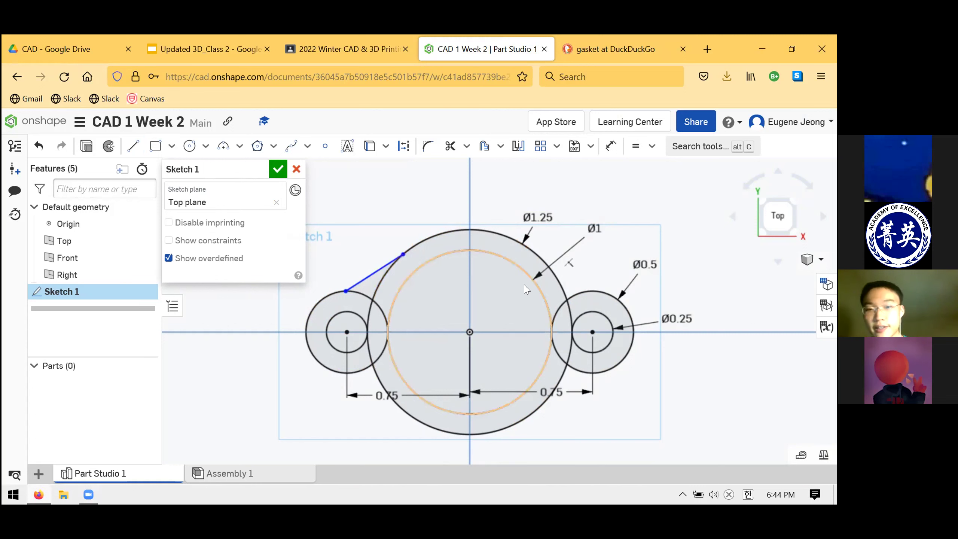
pyautogui.press('l')
pyautogui.click(337, 372)
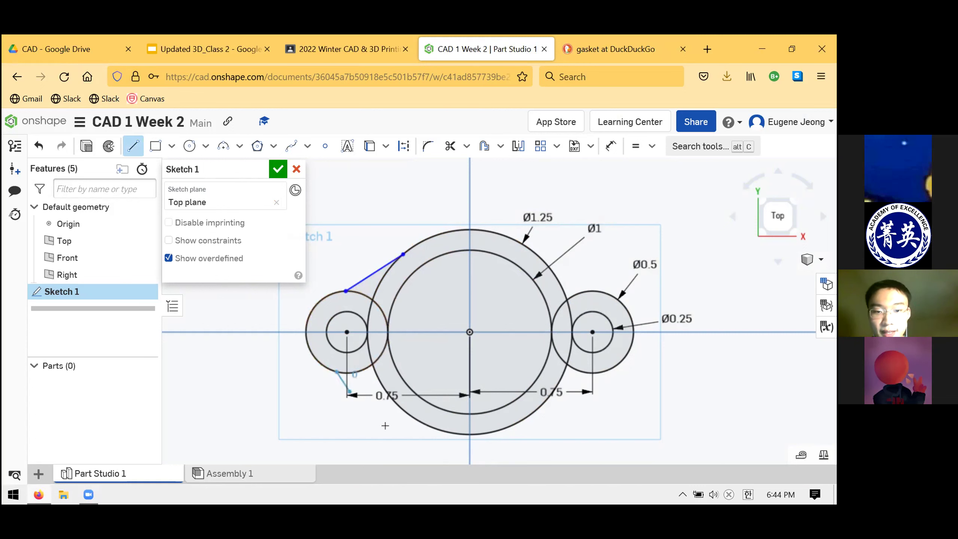
pyautogui.click(416, 425)
pyautogui.press('Escape')
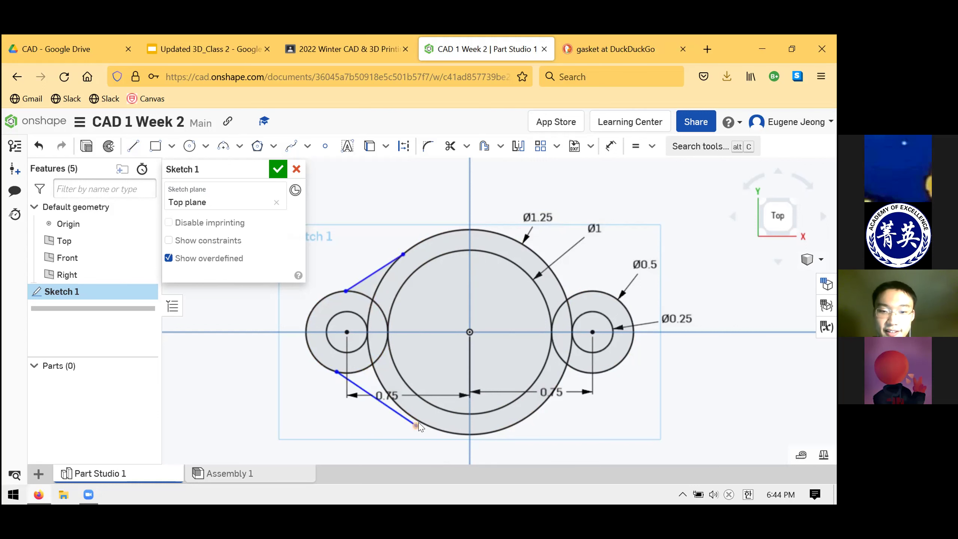
pyautogui.moveTo(403, 430)
pyautogui.mouseDown()
pyautogui.moveTo(404, 415)
pyautogui.moveTo(408, 421)
pyautogui.mouseUp()
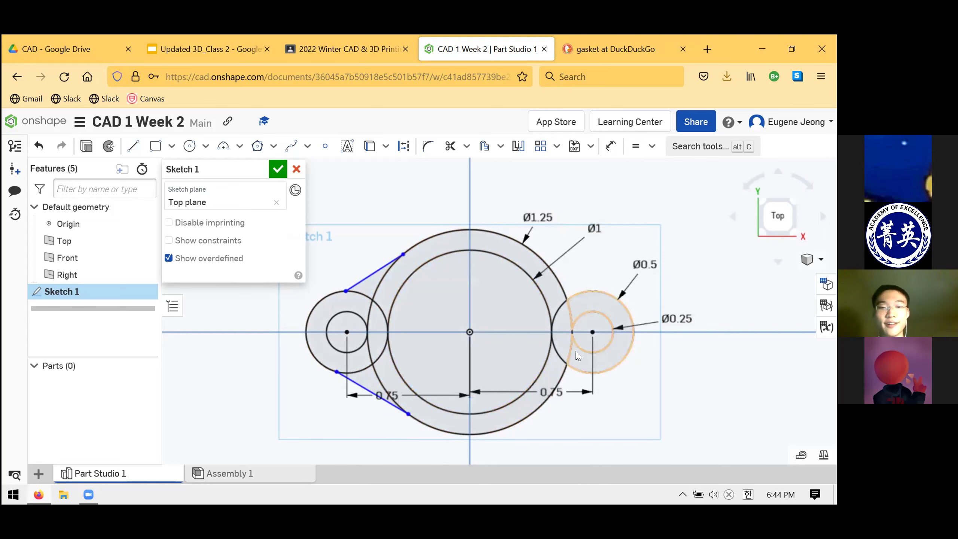
# - Draw upper and lower lines linking the Ø1.25 circle to the right Ø0.5 boss
pyautogui.click(133, 146)
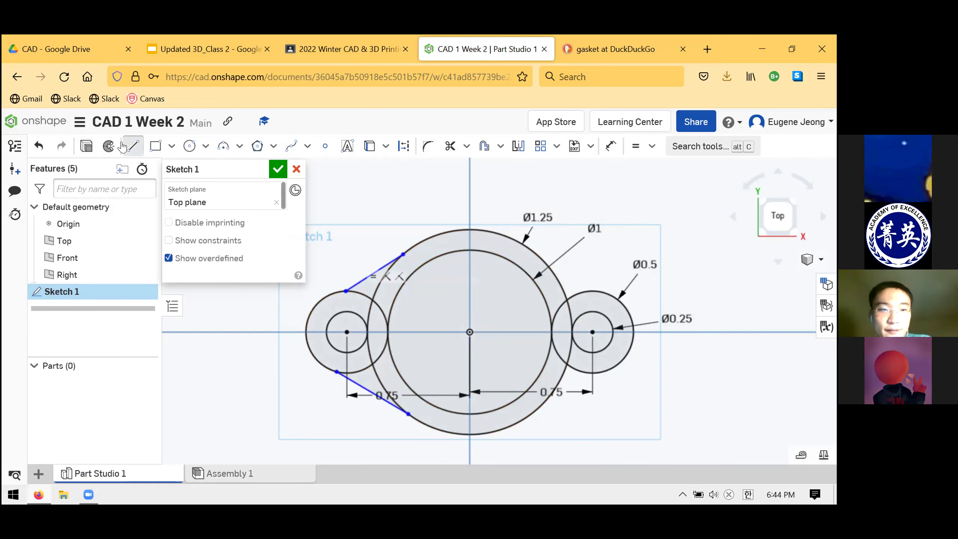
pyautogui.click(537, 254)
pyautogui.click(592, 291)
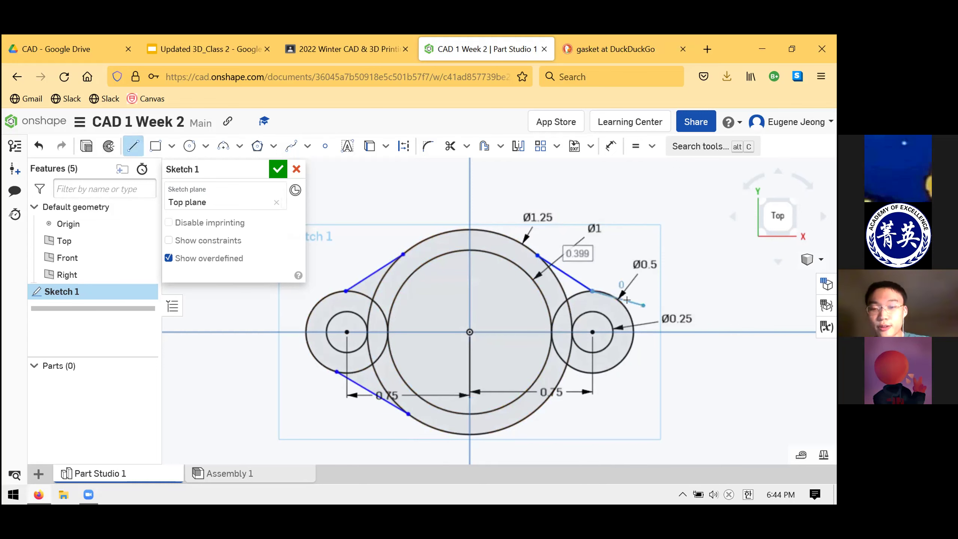
pyautogui.press('Escape')
pyautogui.click(133, 146)
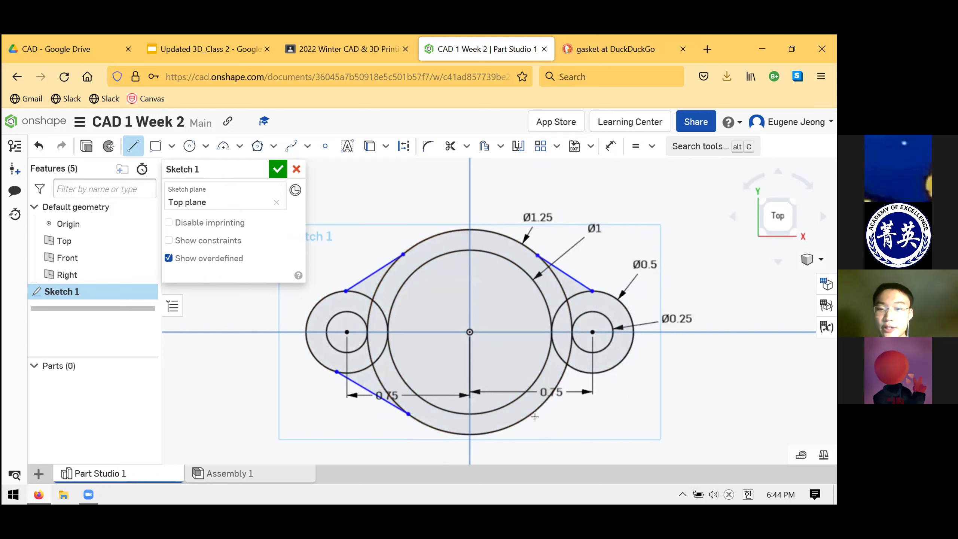
pyautogui.click(623, 359)
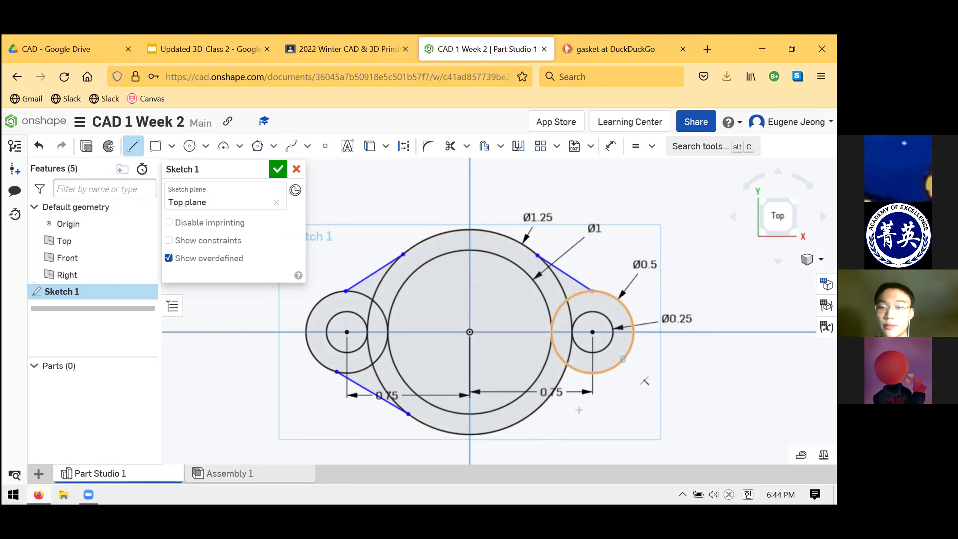
pyautogui.click(534, 415)
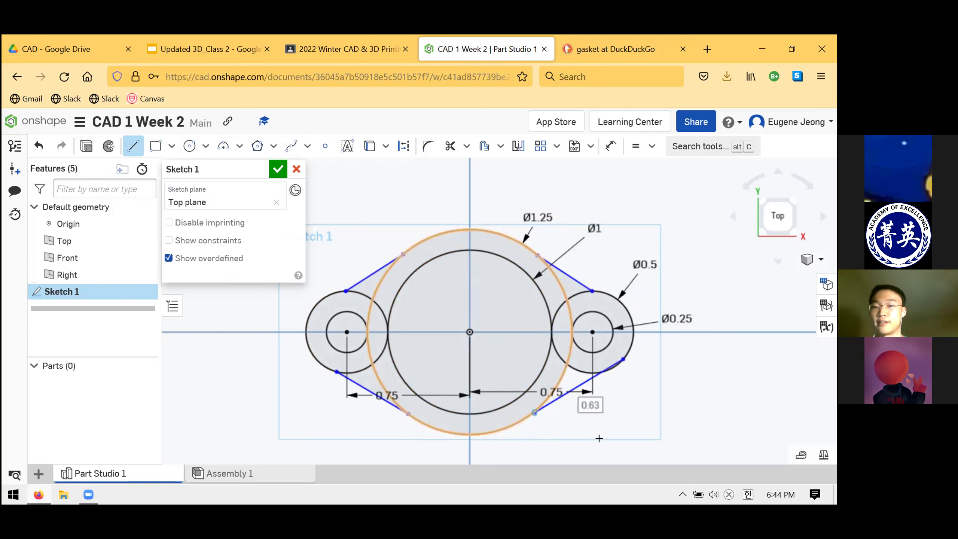
pyautogui.press('Escape')
pyautogui.moveTo(624, 362)
pyautogui.mouseDown()
pyautogui.moveTo(610, 379)
pyautogui.moveTo(622, 360)
pyautogui.moveTo(665, 401)
pyautogui.moveTo(647, 389)
pyautogui.moveTo(529, 431)
pyautogui.mouseUp()
# - Delete the stray extra line near the right boss
pyautogui.press('l')
pyautogui.press('Escape')
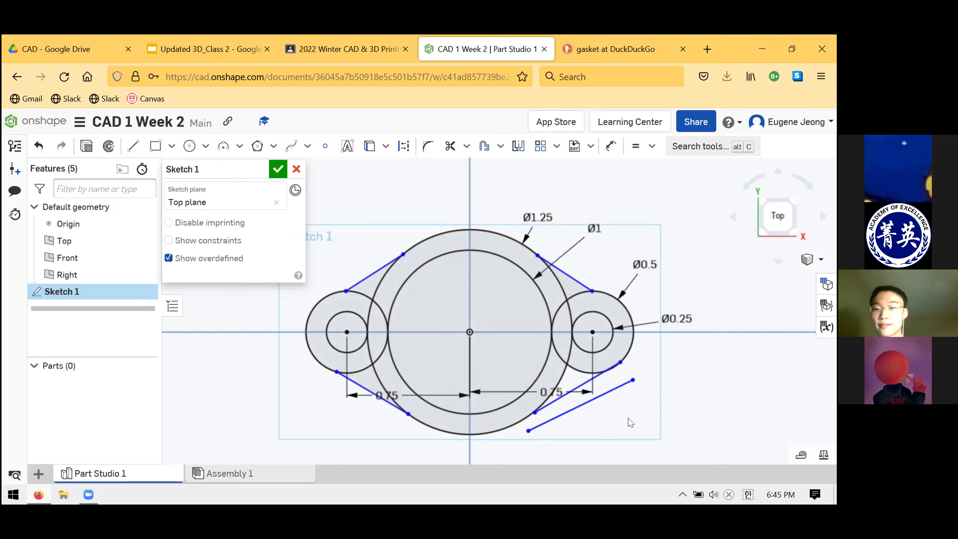
pyautogui.click(620, 391)
pyautogui.press('Delete')
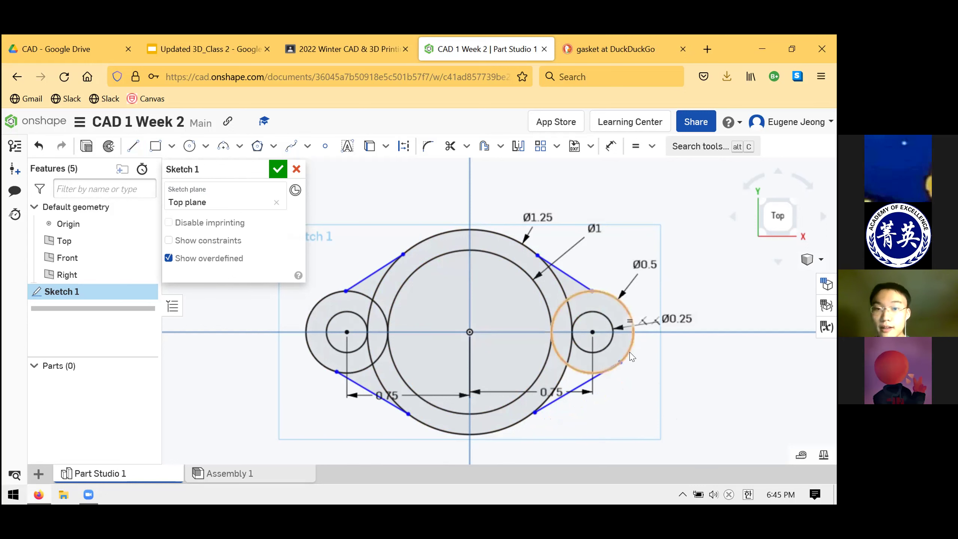
pyautogui.moveTo(632, 357); pyautogui.dragTo(640, 366, button='middle')
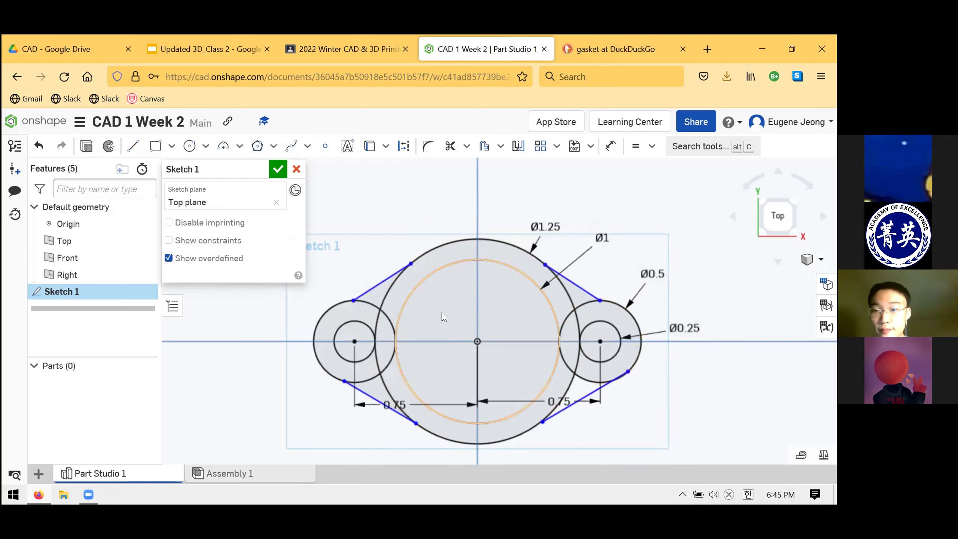
pyautogui.moveTo(444, 317); pyautogui.dragTo(450, 321, button='middle')
pyautogui.click(558, 332)
pyautogui.press('Escape')
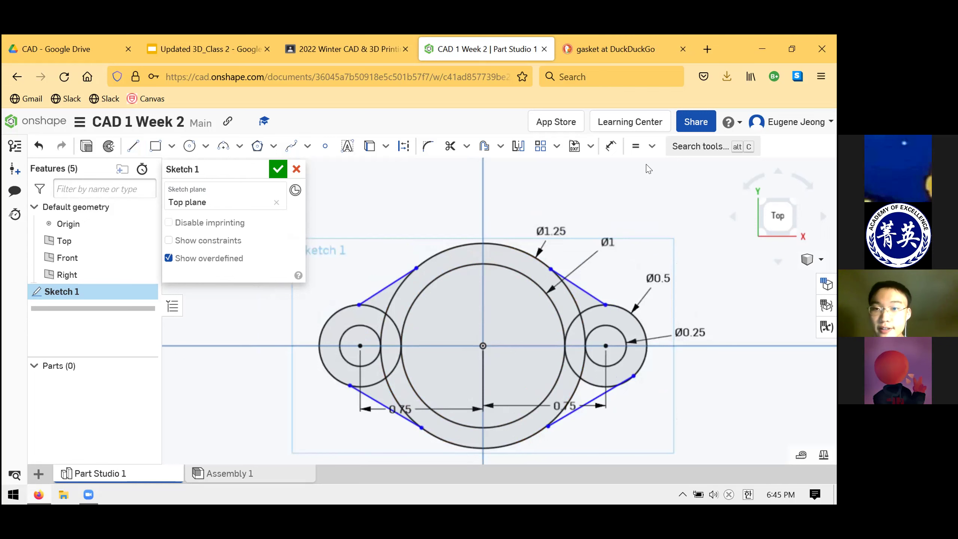
# - Choose Tangent from the sketch constraint dropdown
pyautogui.click(652, 146)
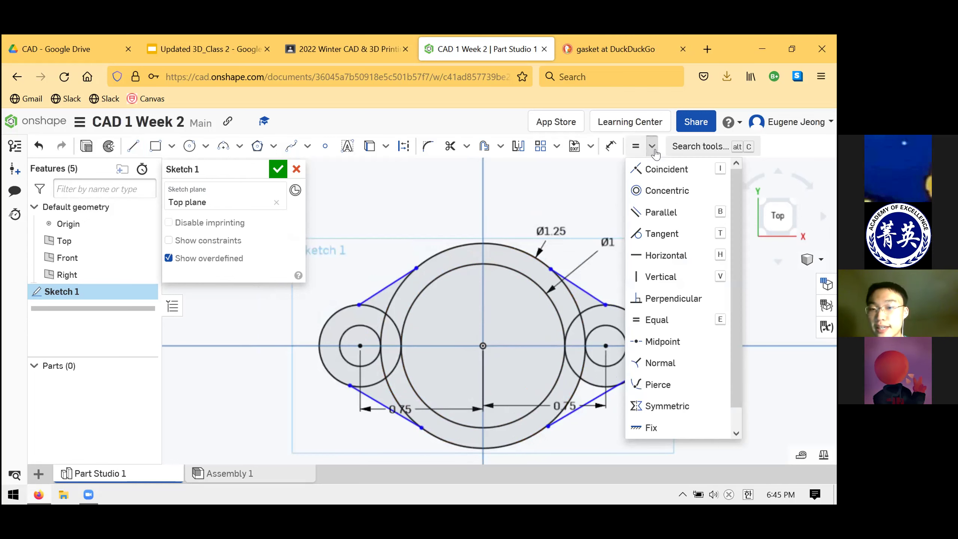
pyautogui.click(663, 234)
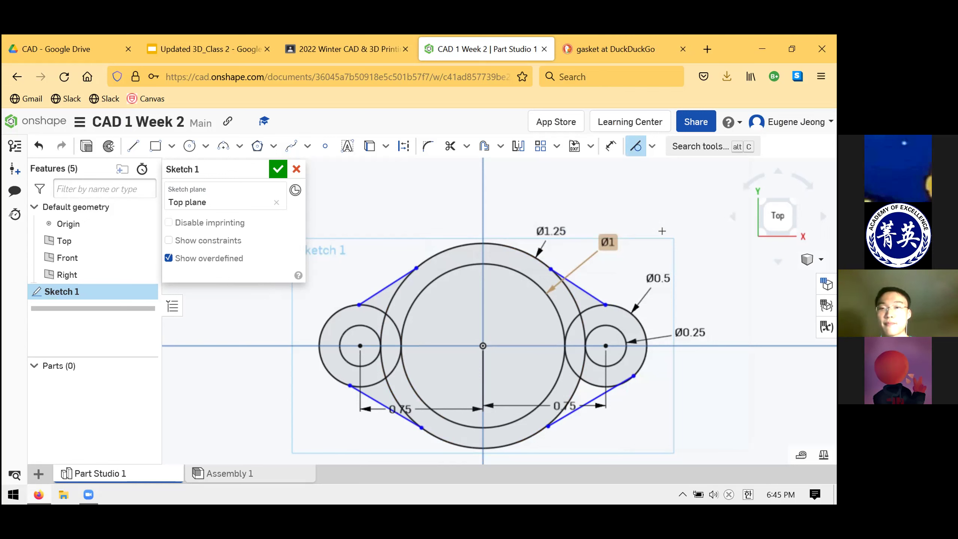
pyautogui.click(652, 146)
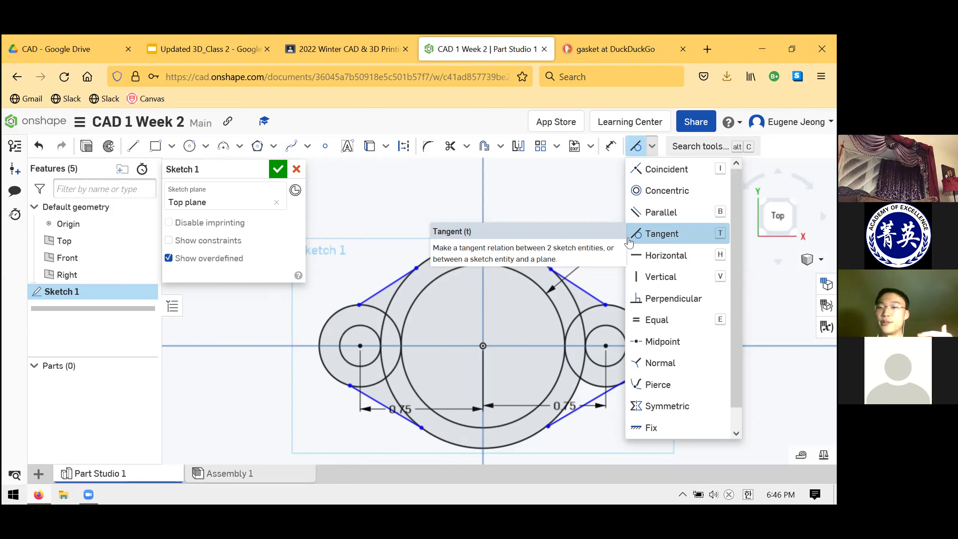
pyautogui.click(653, 150)
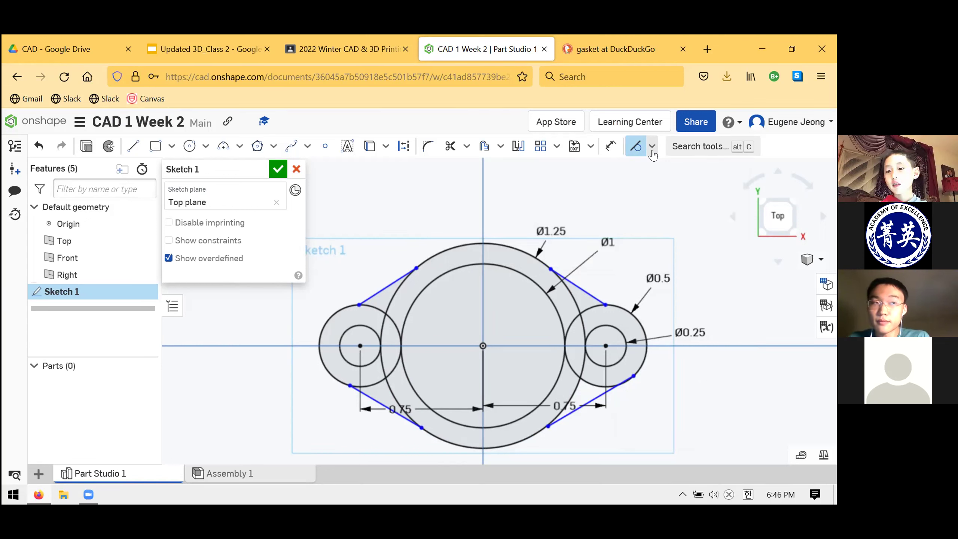
# - Draw a horizontal line about 1.092 long above the gasket outline
pyautogui.click(133, 146)
pyautogui.click(399, 183)
pyautogui.click(578, 183)
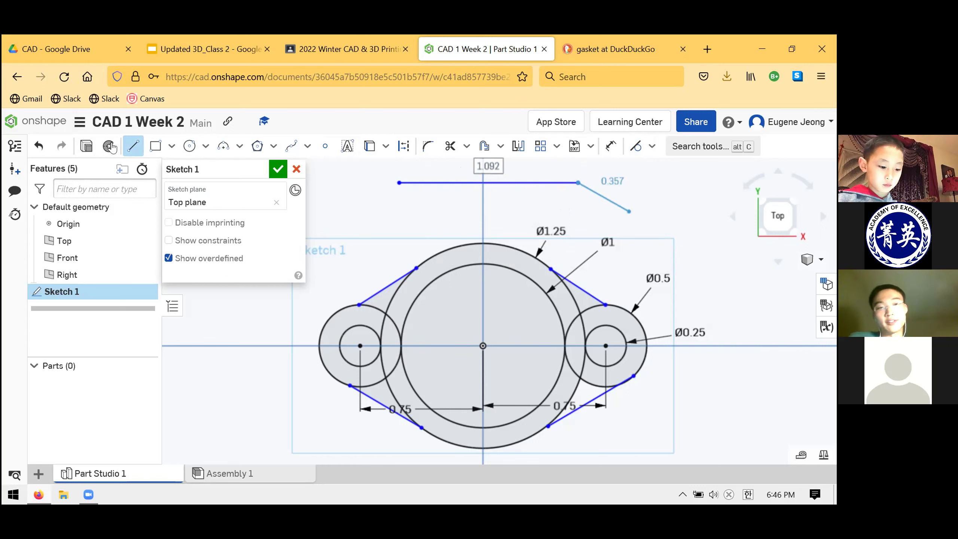
# - Delete the horizontal line above the sketch
pyautogui.click(133, 146)
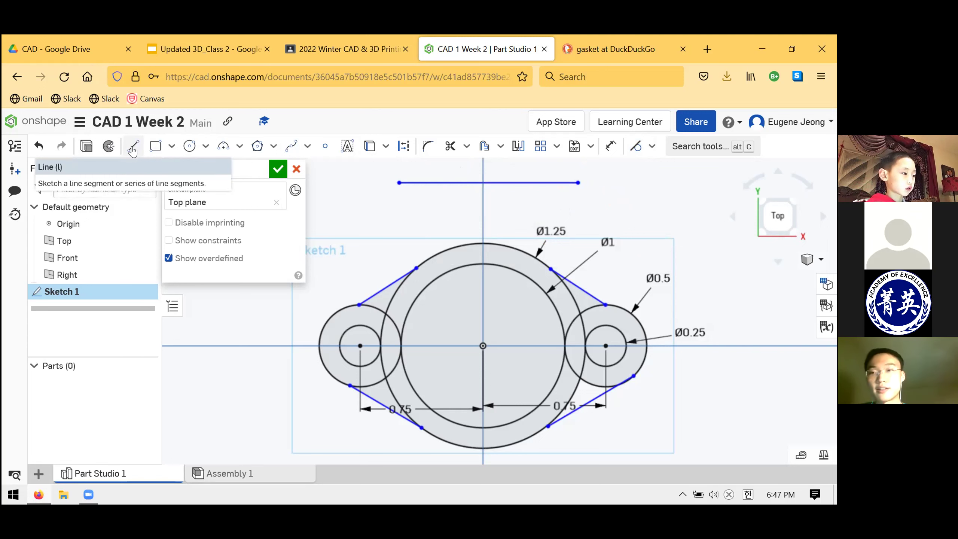
pyautogui.click(520, 184)
pyautogui.press('Delete')
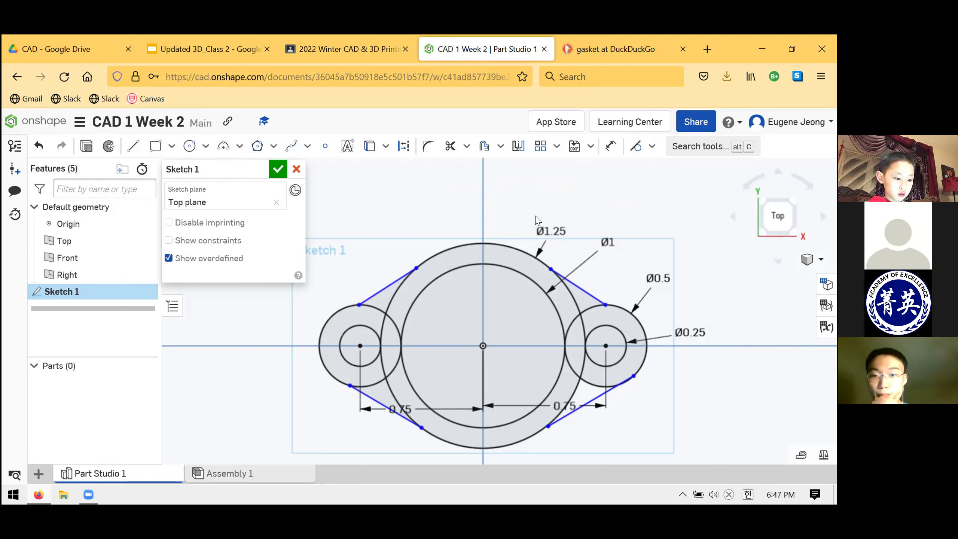
# - Browse the sketch constraint dropdown without applying anything
pyautogui.click(653, 147)
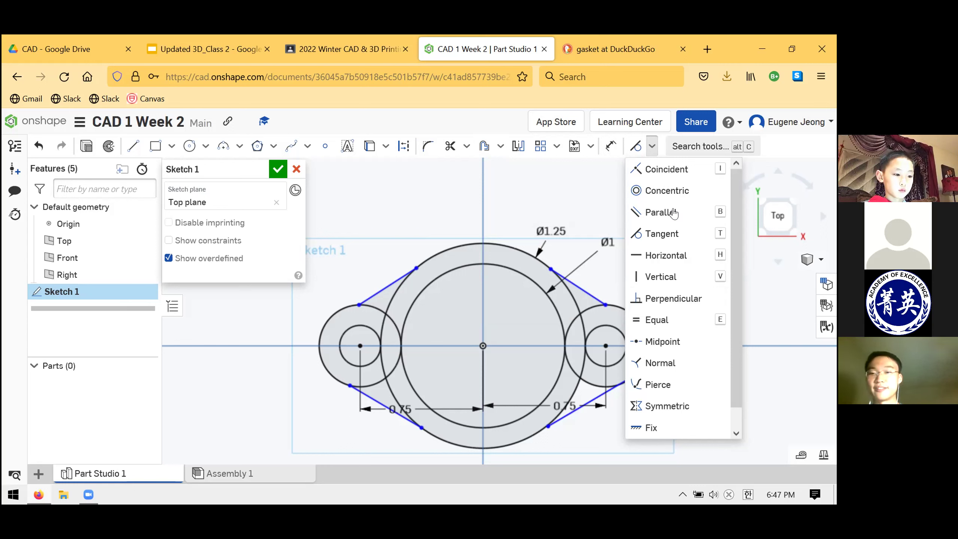
pyautogui.click(652, 151)
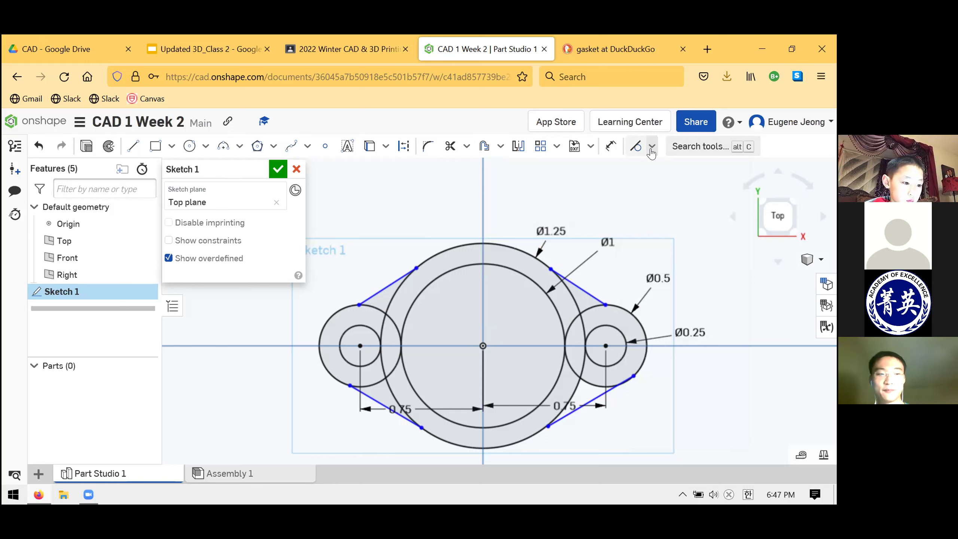
pyautogui.click(652, 148)
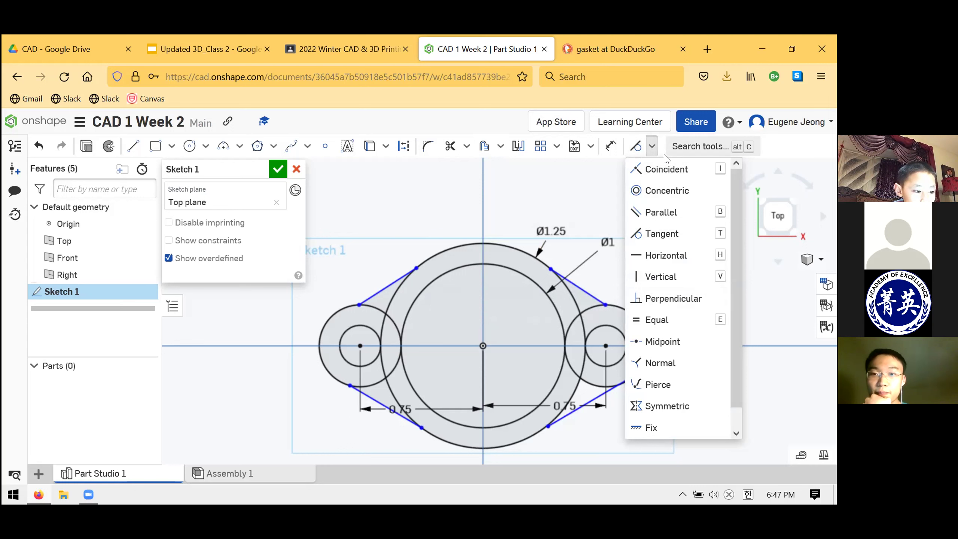
pyautogui.click(653, 146)
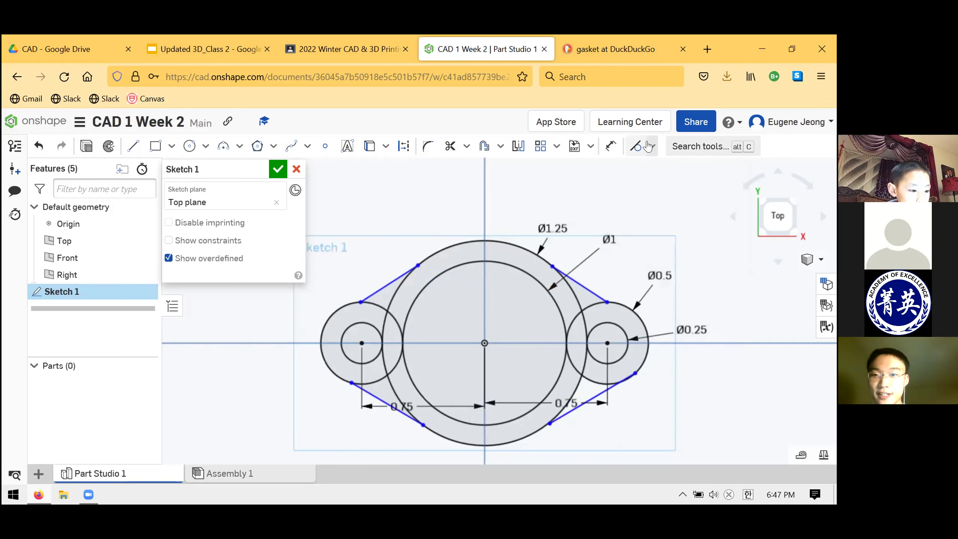
# - Apply Tangent between the upper-left connector and the Ø1.25 circle, leaving the Ø1 circle unselected
pyautogui.click(636, 146)
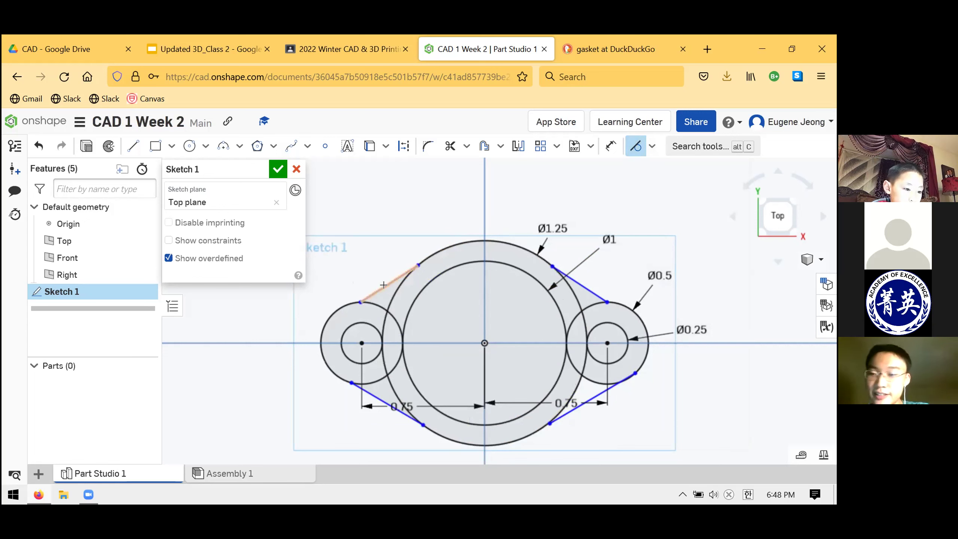
pyautogui.click(539, 261)
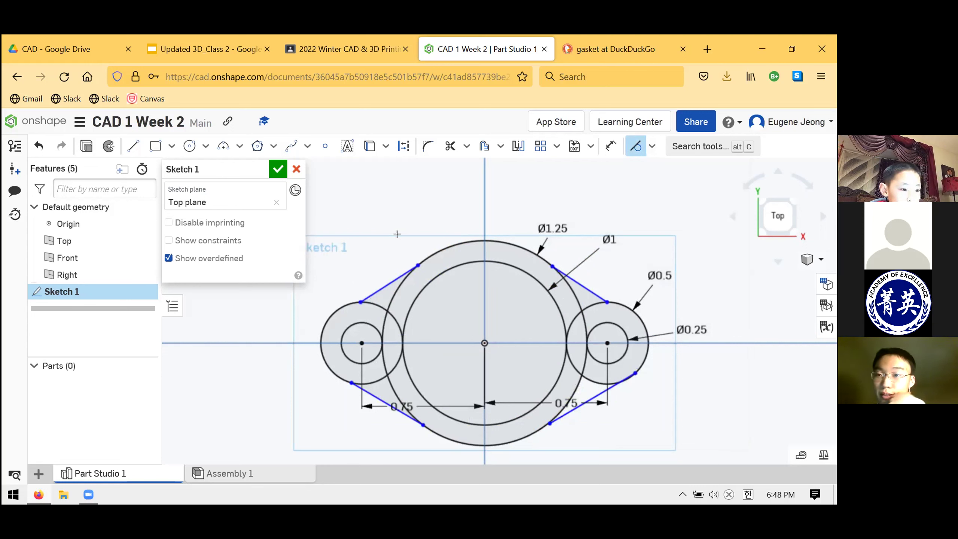
pyautogui.click(538, 281)
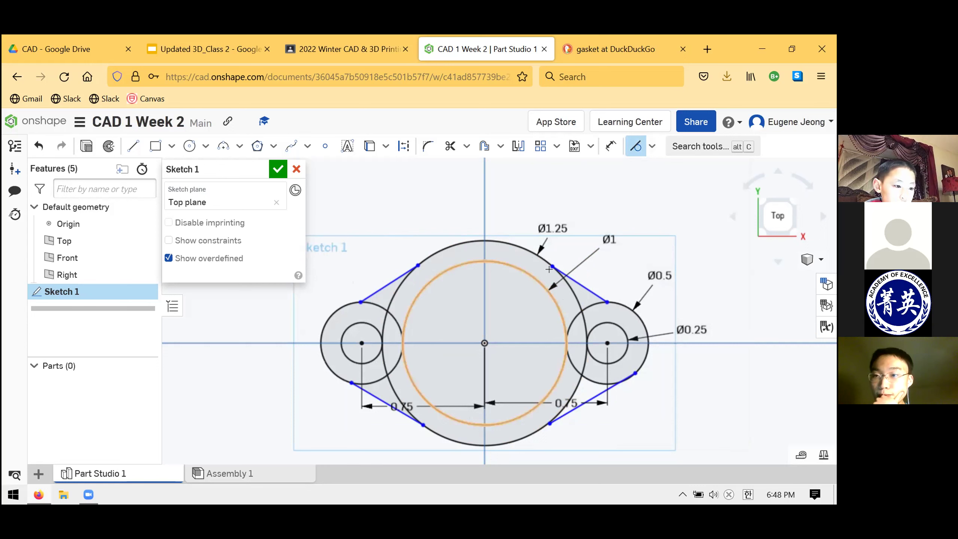
pyautogui.click(549, 269)
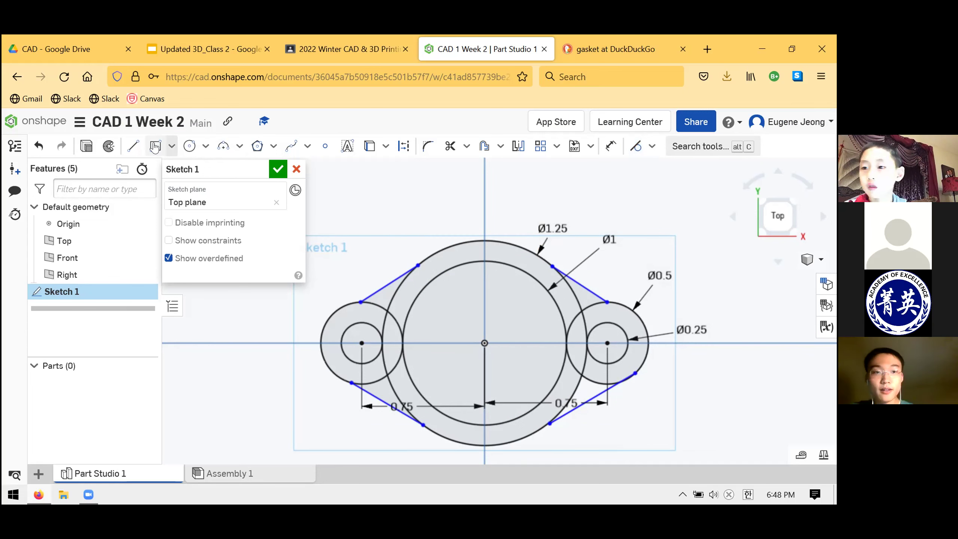
# - Undo the upper-left tangent line, sketch a replacement near the left boss, and delete a stray line
pyautogui.click(134, 152)
pyautogui.click(133, 147)
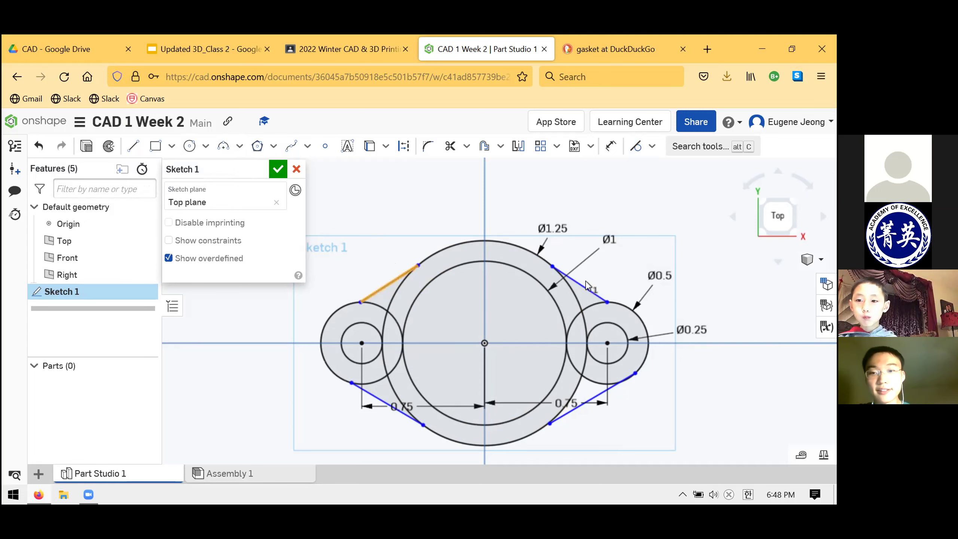
pyautogui.hotkey('ctrl', 'z')
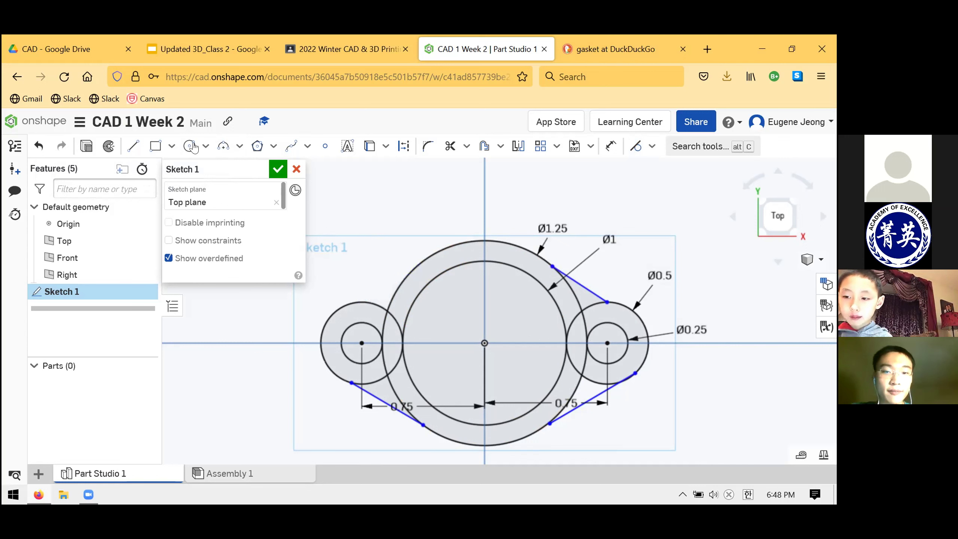
pyautogui.click(132, 146)
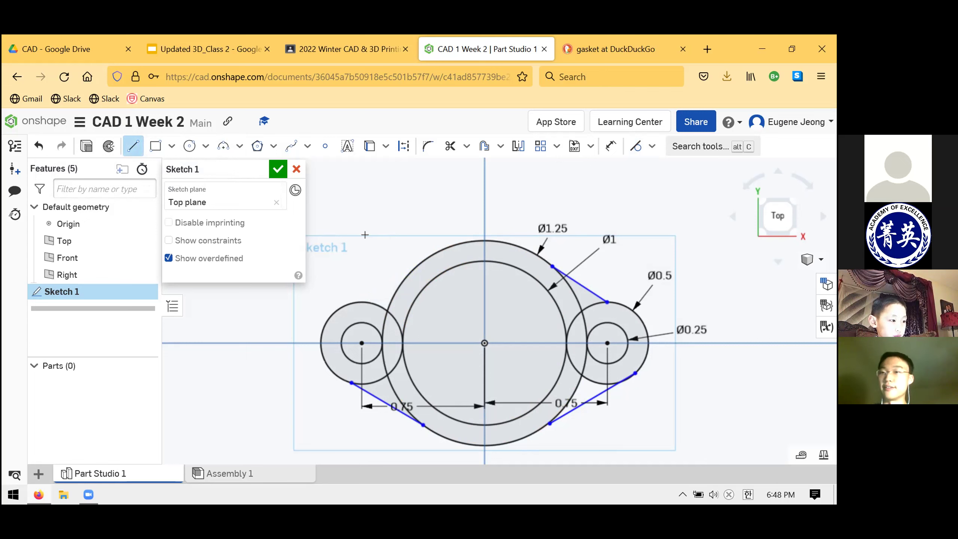
pyautogui.click(348, 286)
pyautogui.click(415, 240)
pyautogui.press('Escape')
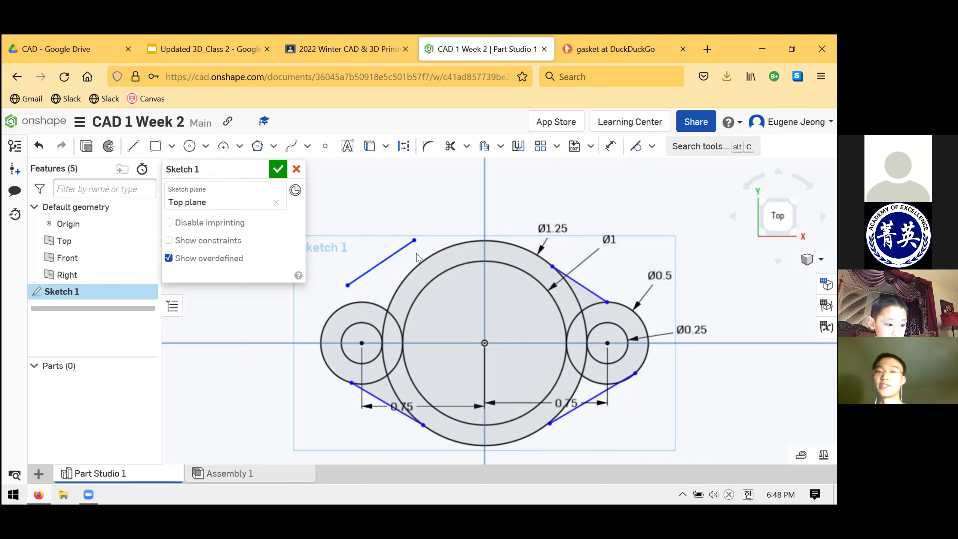
pyautogui.moveTo(414, 240); pyautogui.dragTo(433, 202)
pyautogui.moveTo(347, 285)
pyautogui.mouseDown()
pyautogui.moveTo(325, 303)
pyautogui.moveTo(318, 258)
pyautogui.moveTo(339, 272)
pyautogui.mouseUp()
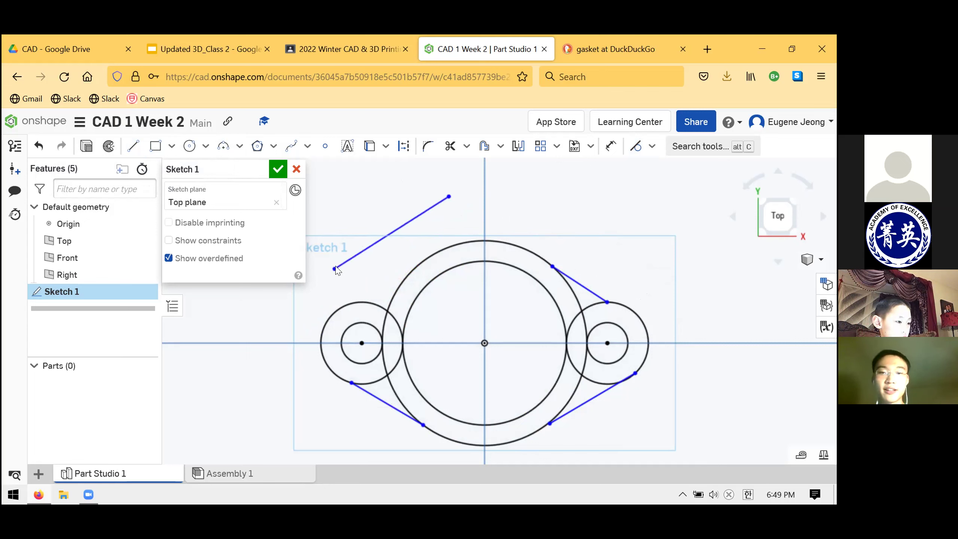
pyautogui.click(381, 239)
pyautogui.press('Delete')
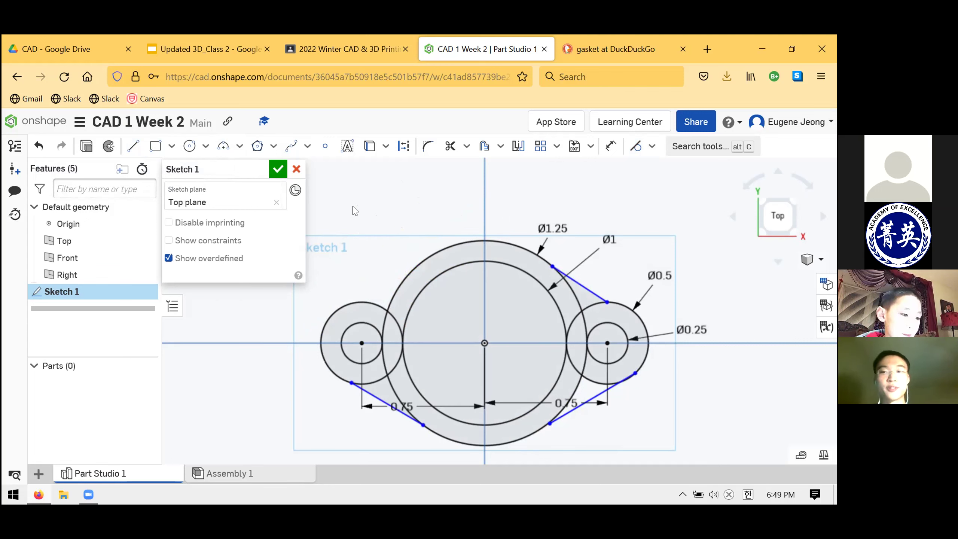
# - Draw a trial line off the Ø1.25 circle, reposition it, then delete it as misplaced
pyautogui.click(133, 146)
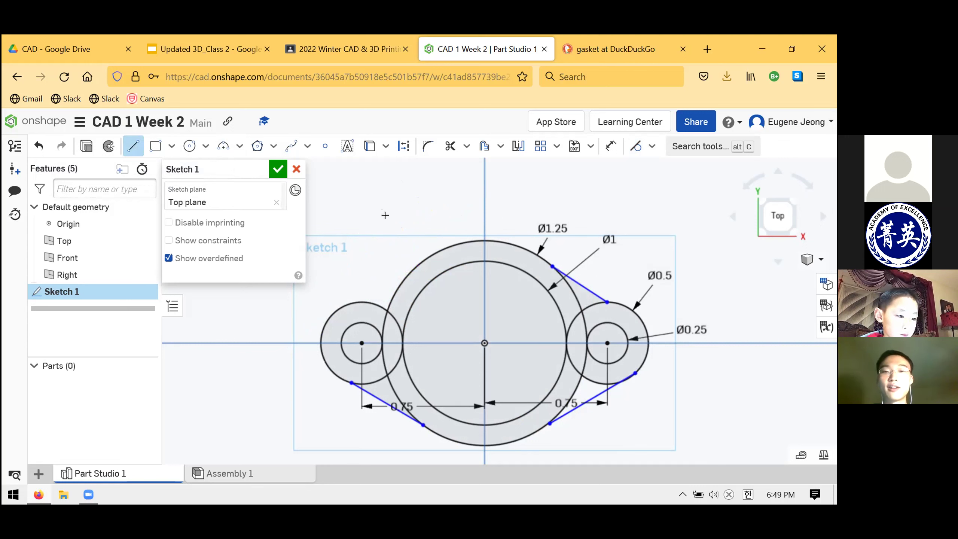
pyautogui.click(435, 246)
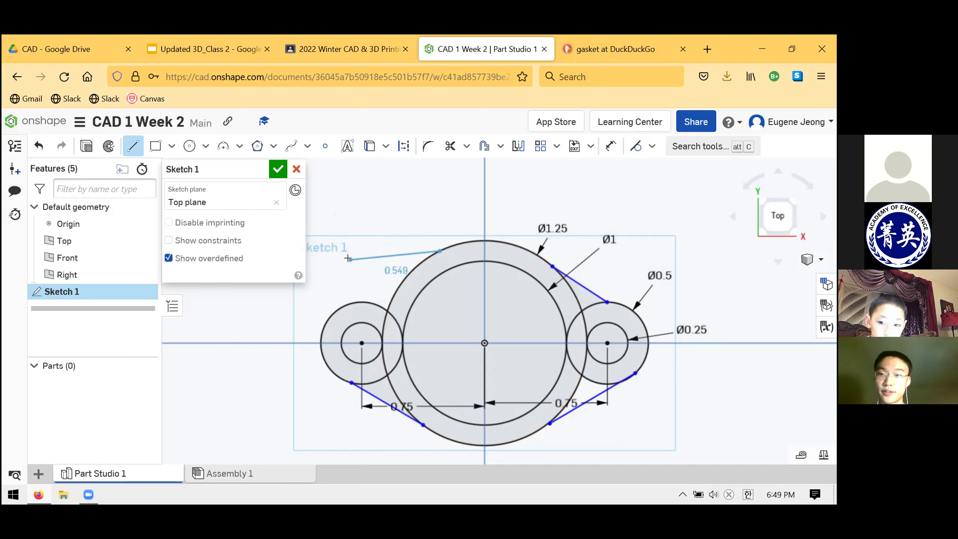
pyautogui.click(332, 205)
pyautogui.press('Escape')
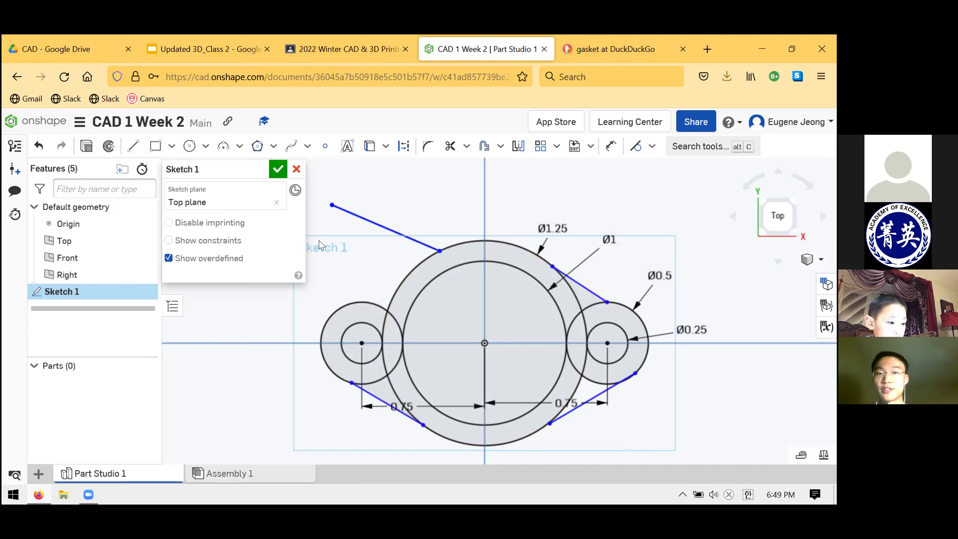
pyautogui.moveTo(452, 247); pyautogui.dragTo(403, 301)
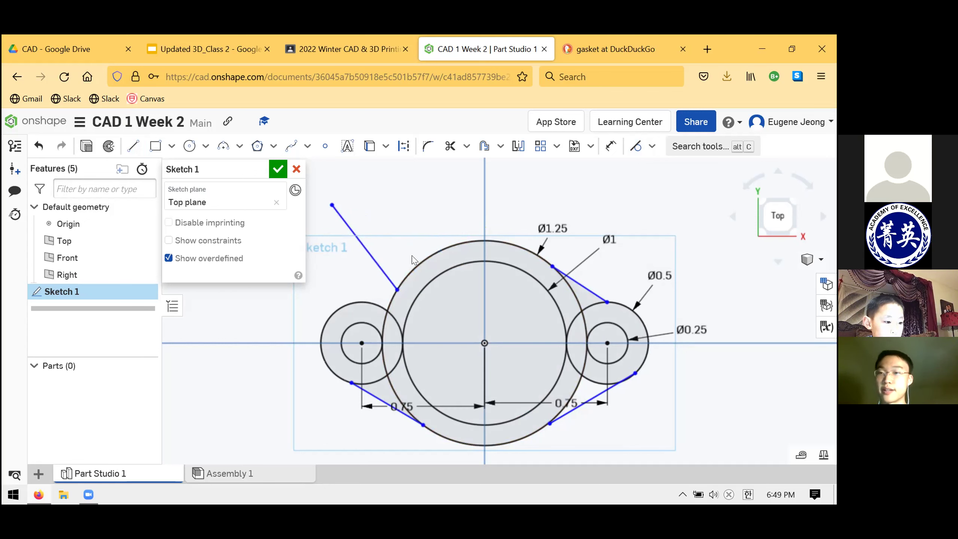
pyautogui.moveTo(384, 200)
pyautogui.mouseDown()
pyautogui.moveTo(423, 257)
pyautogui.moveTo(432, 255)
pyautogui.mouseUp()
pyautogui.click(653, 146)
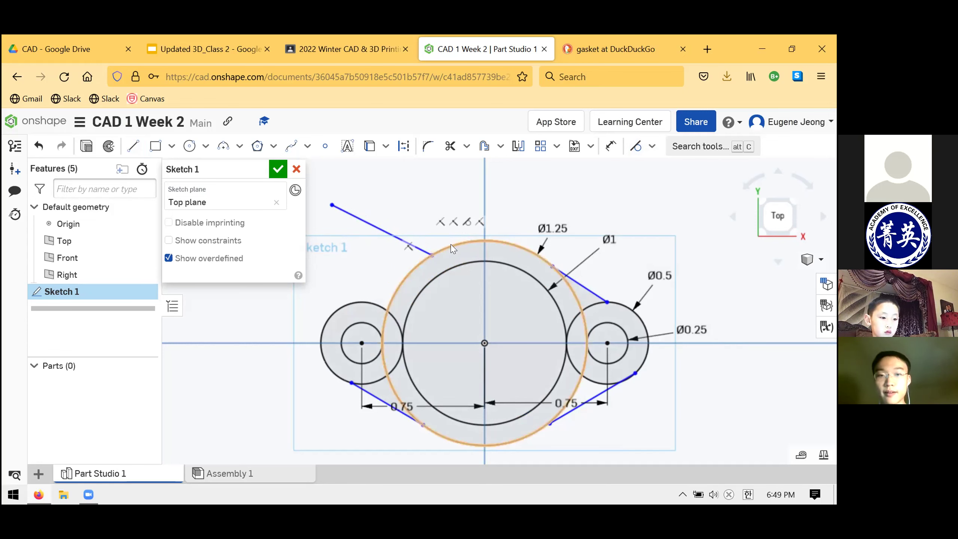
pyautogui.click(366, 222)
pyautogui.press('Delete')
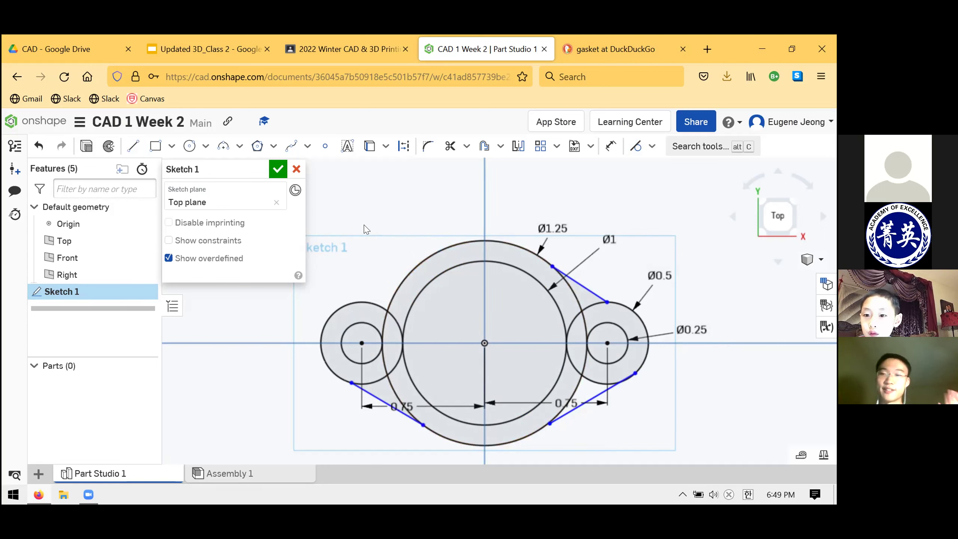
# - Draw the upper-left connector from the left Ø0.5 boss to the Ø1.25 circle
pyautogui.click(133, 146)
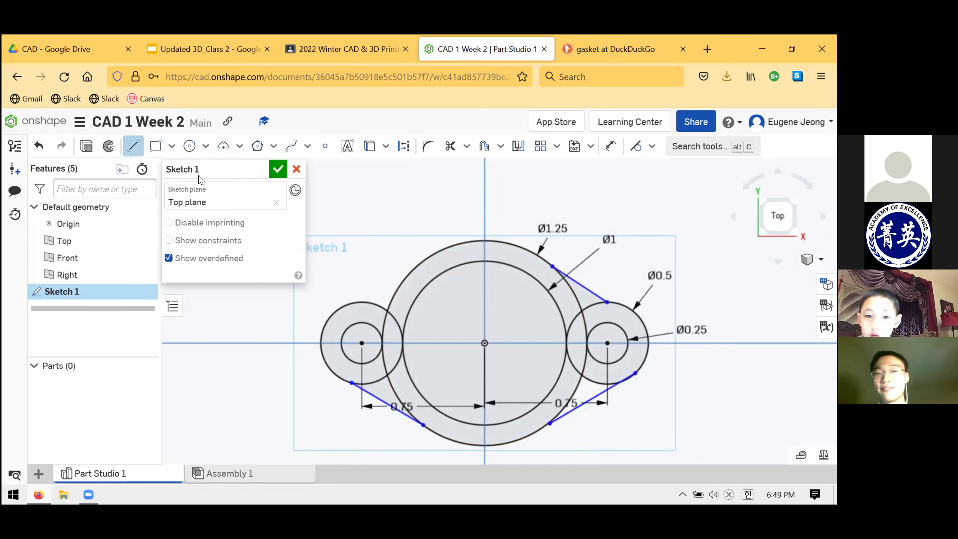
pyautogui.click(353, 302)
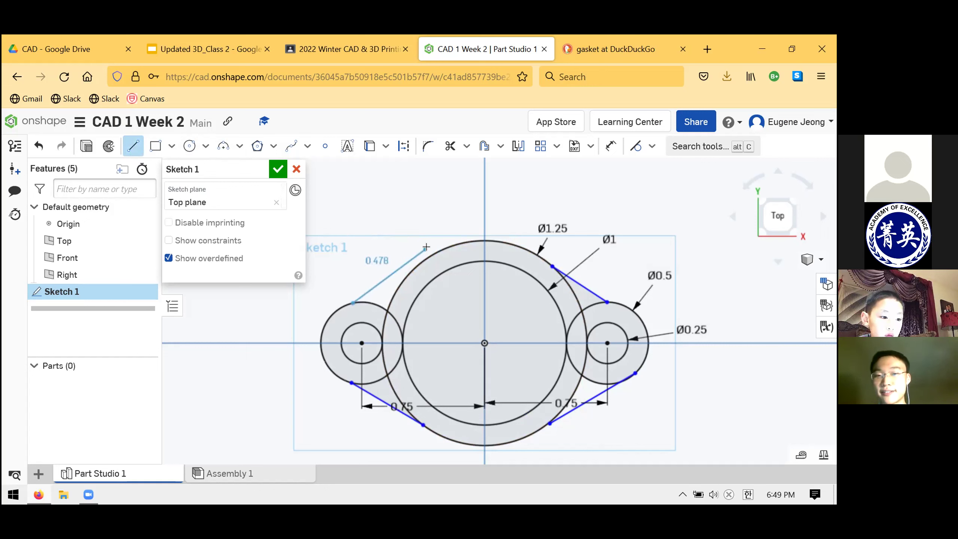
pyautogui.click(439, 249)
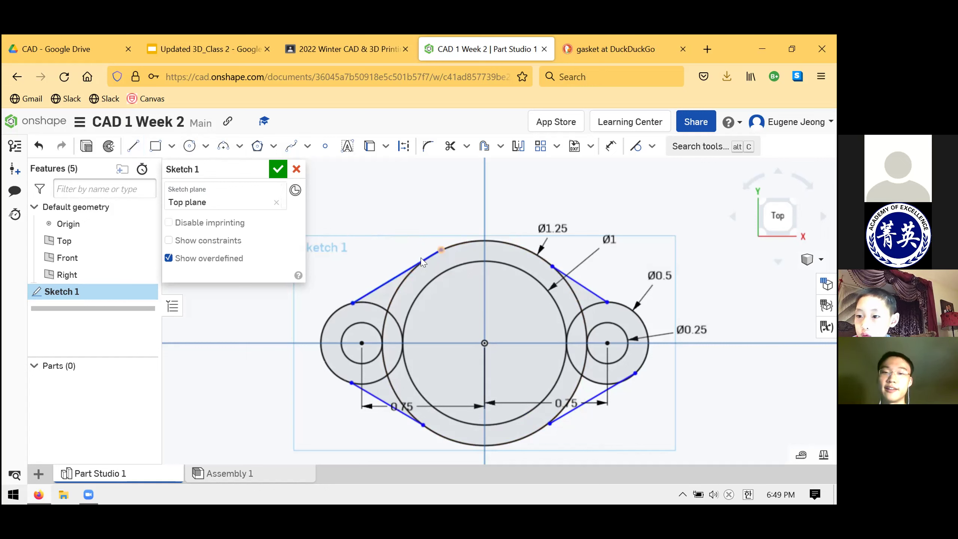
pyautogui.press('Escape')
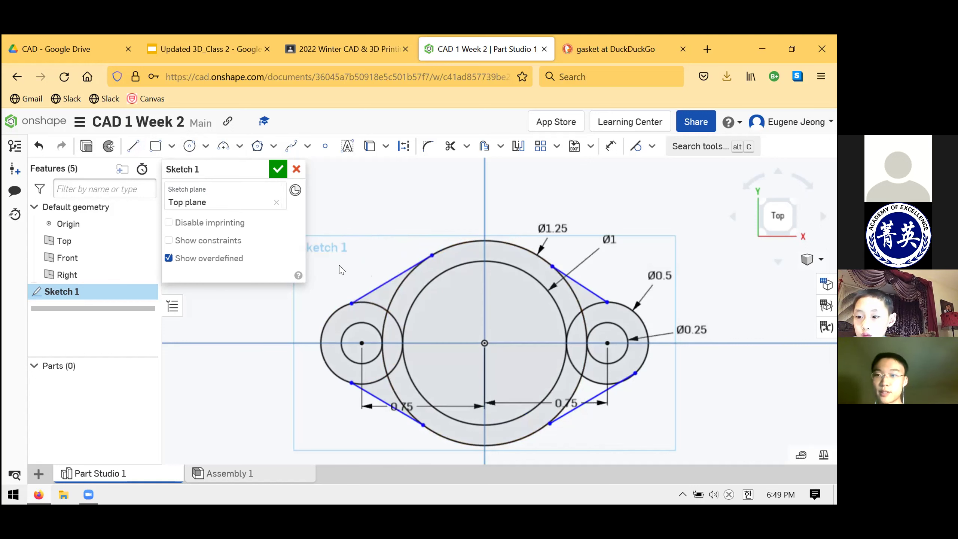
# - Make the upper-left and upper-right lines tangent to the Ø1.25 circle and their Ø0.5 bosses
pyautogui.click(652, 146)
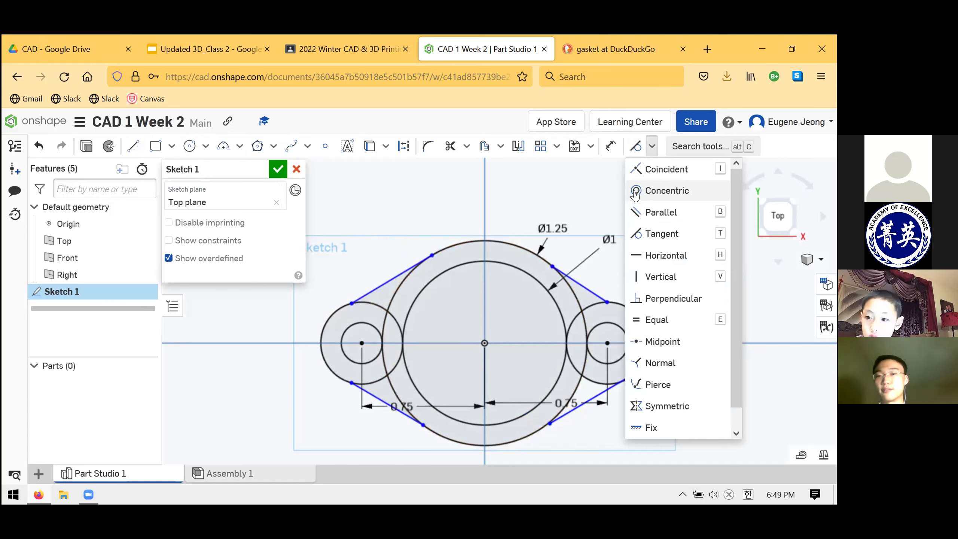
pyautogui.click(651, 147)
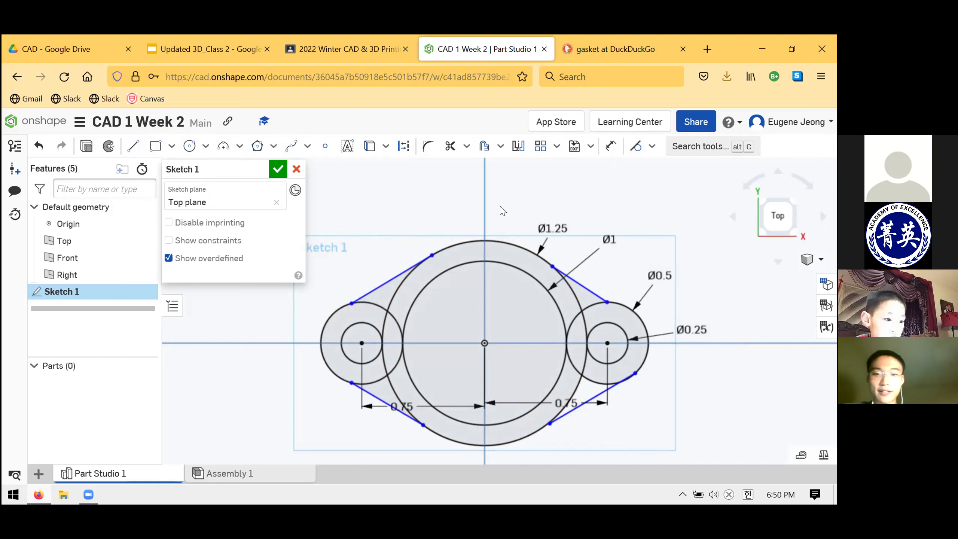
pyautogui.click(636, 148)
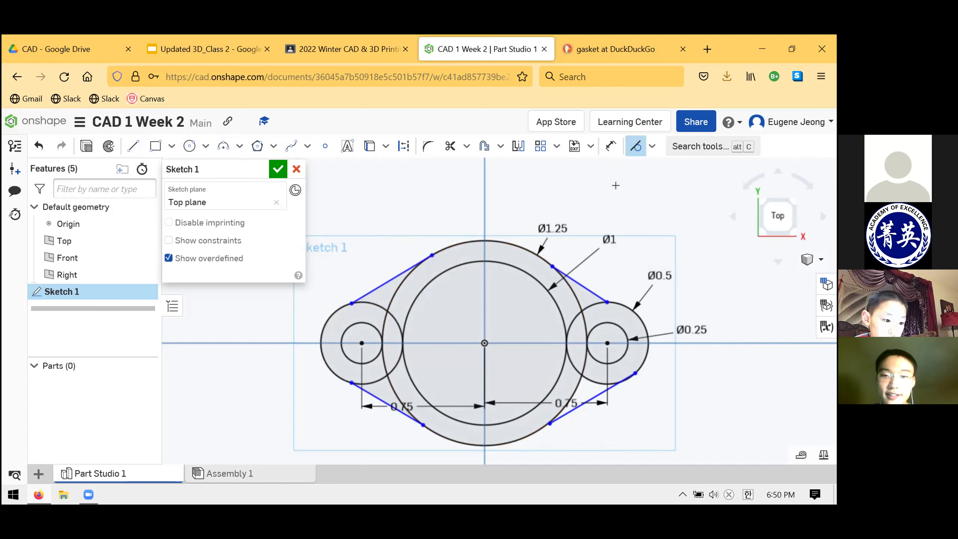
pyautogui.click(461, 243)
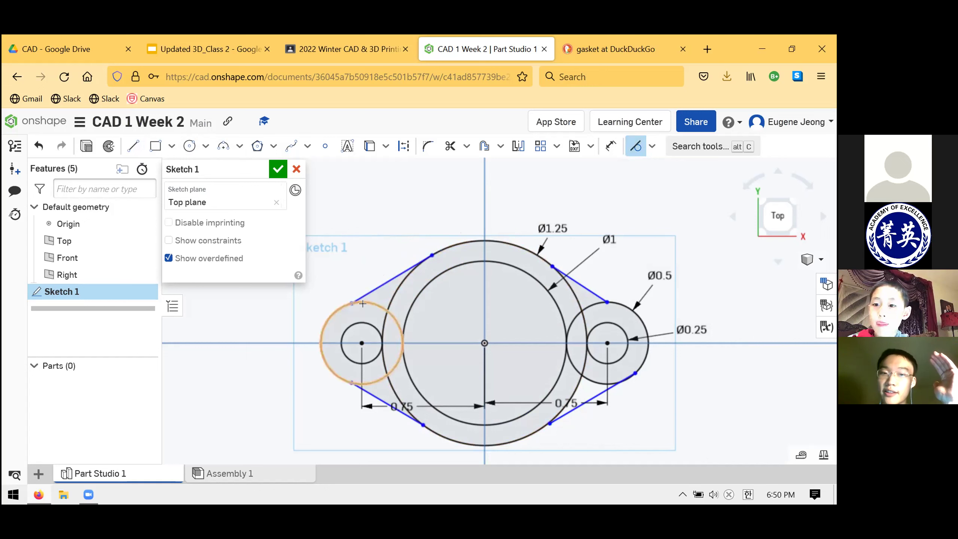
pyautogui.click(371, 291)
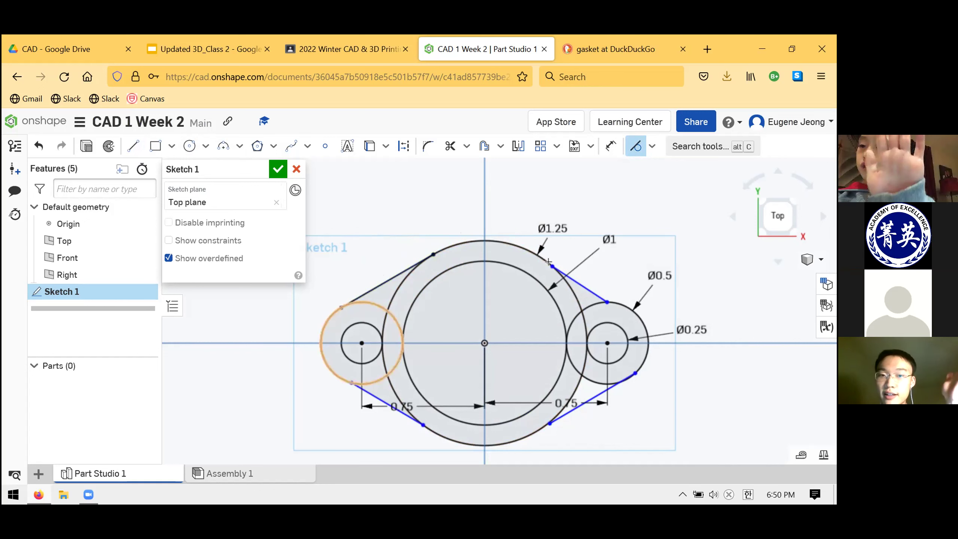
pyautogui.click(512, 246)
pyautogui.click(588, 286)
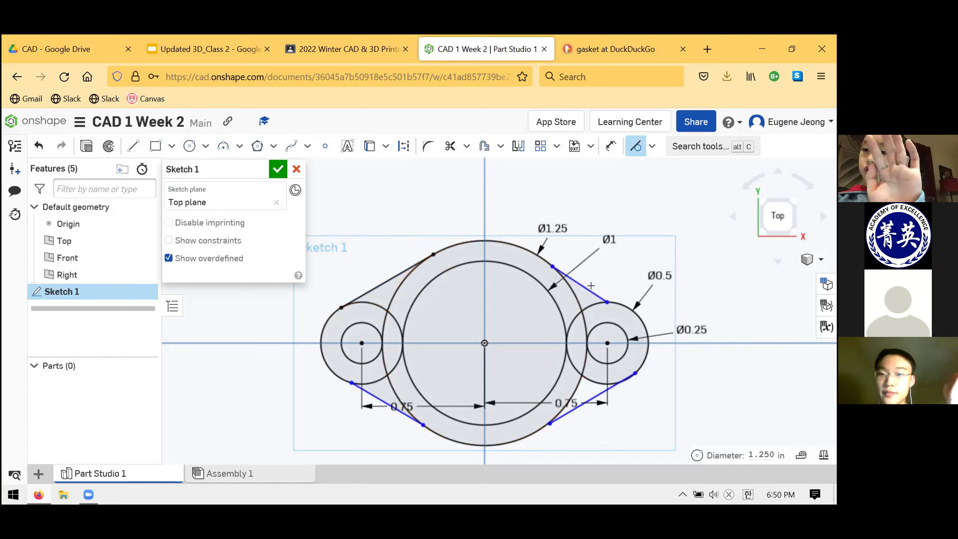
pyautogui.click(597, 292)
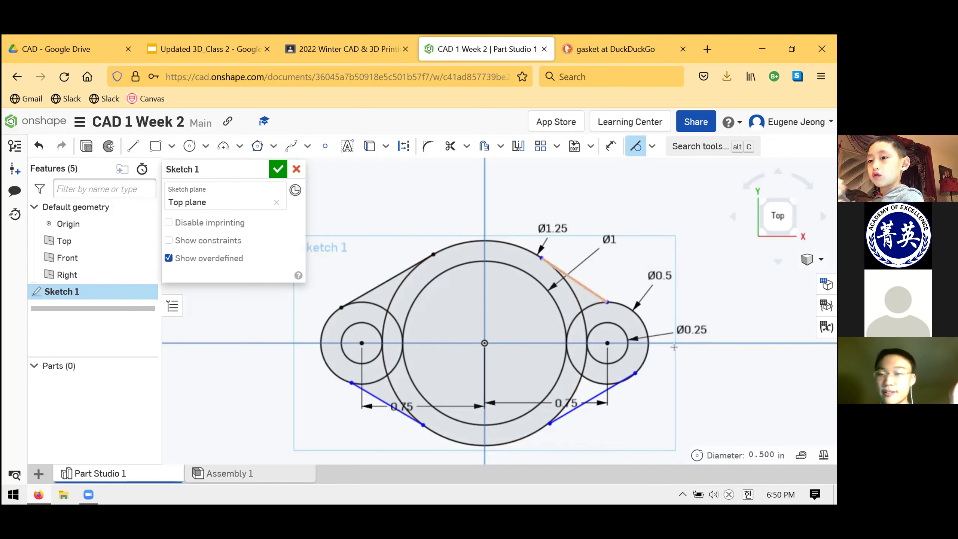
# - Make the lower-right and lower-left lines tangent to their bosses and the Ø1.25 circle
pyautogui.click(590, 378)
pyautogui.click(581, 403)
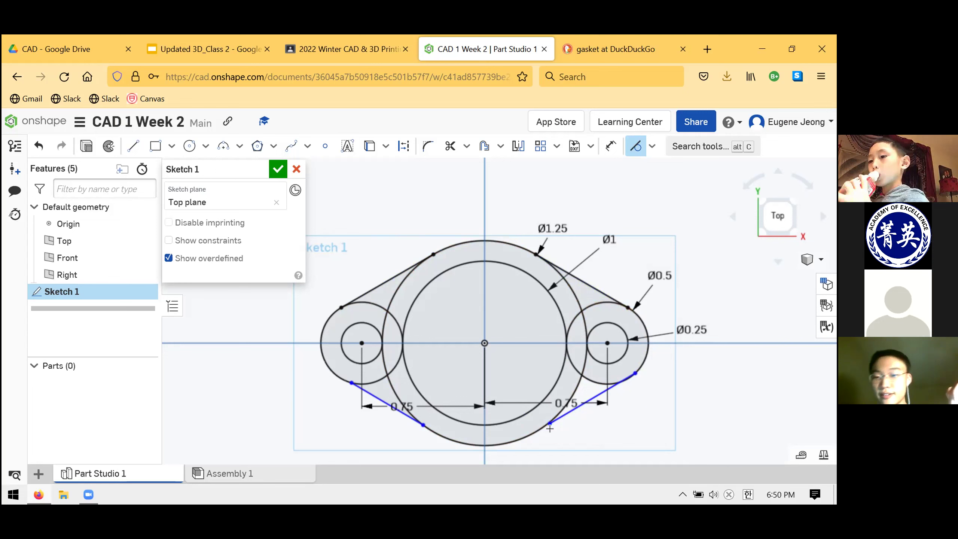
pyautogui.click(565, 421)
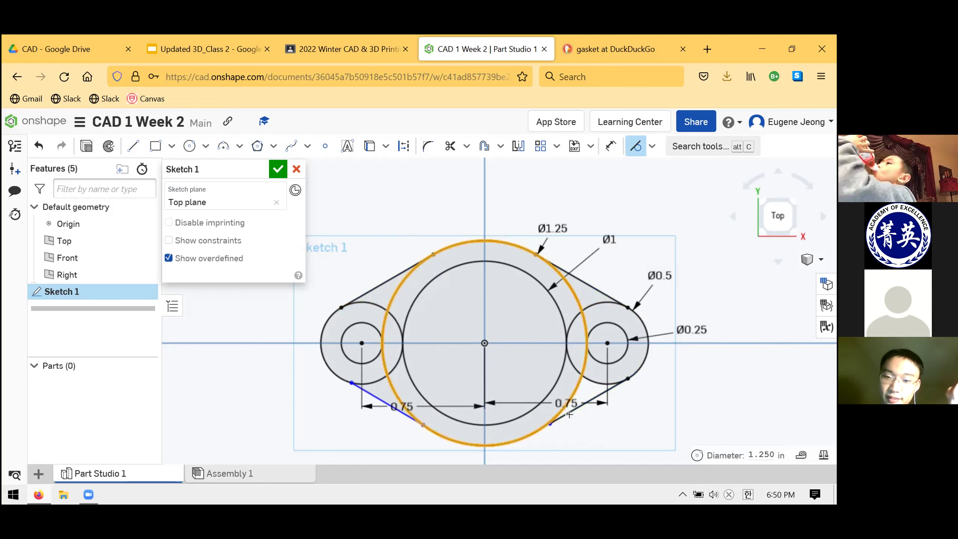
pyautogui.click(565, 415)
pyautogui.click(413, 427)
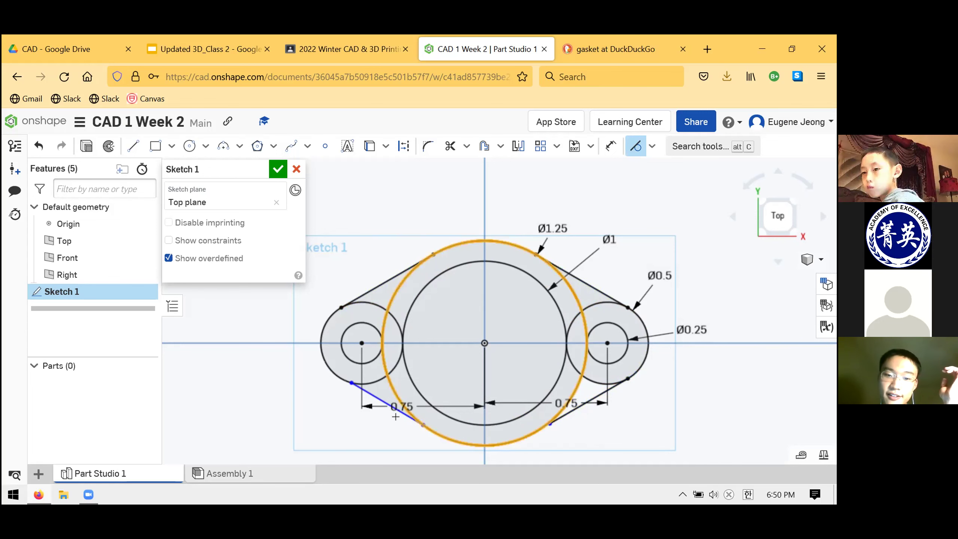
pyautogui.click(351, 393)
pyautogui.click(344, 376)
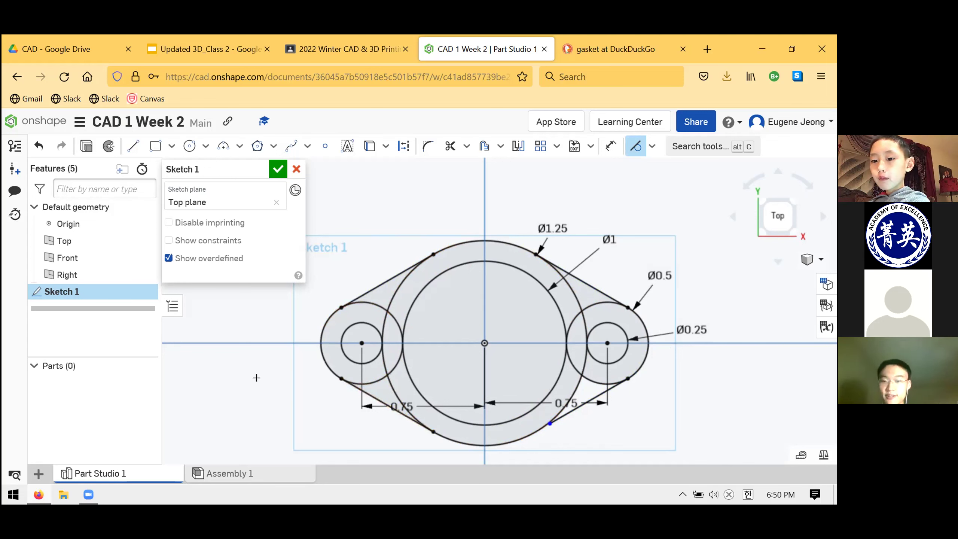
pyautogui.press('Escape')
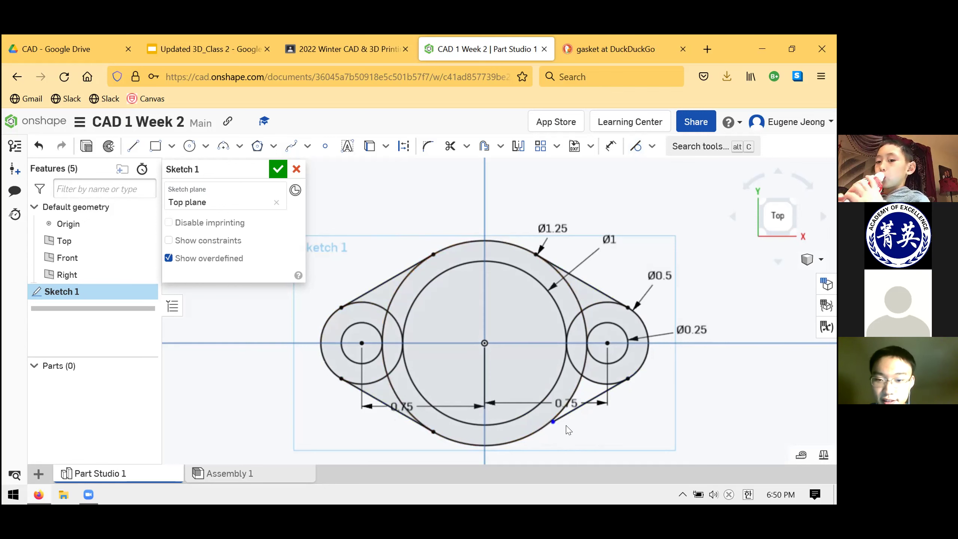
pyautogui.moveTo(554, 423); pyautogui.dragTo(595, 406)
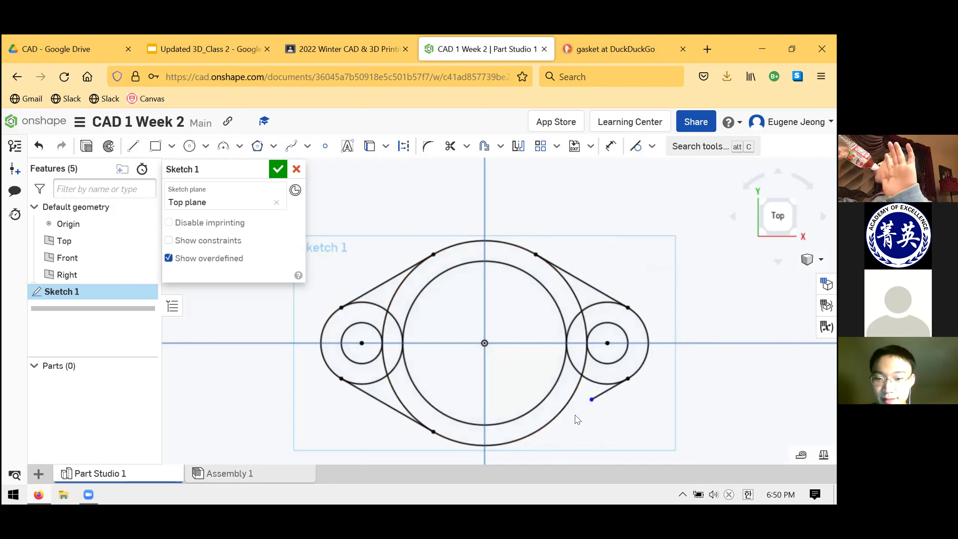
# - Make the lower-right line's loose endpoint coincident with the Ø1.25 circle, then inspect left-side constraints
pyautogui.click(592, 400)
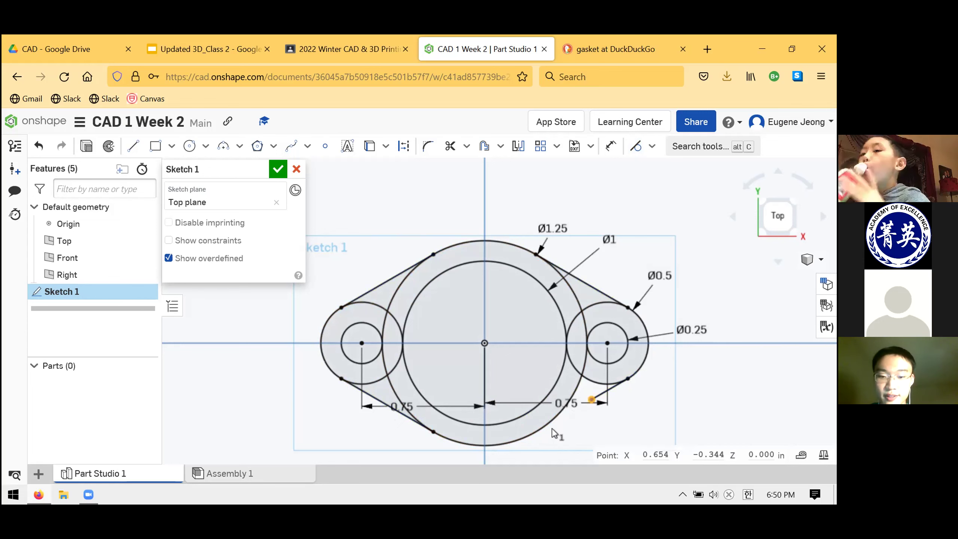
pyautogui.click(549, 428)
pyautogui.click(653, 146)
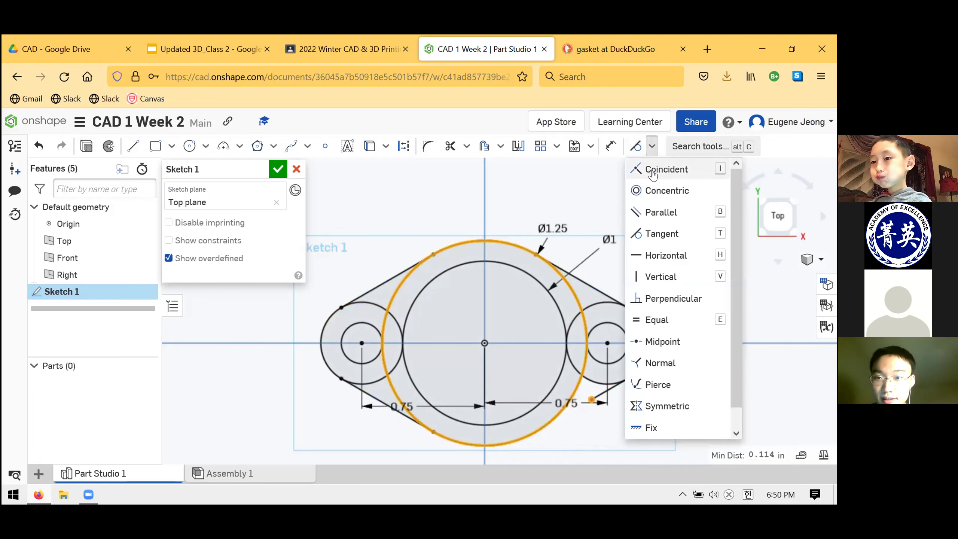
pyautogui.click(653, 174)
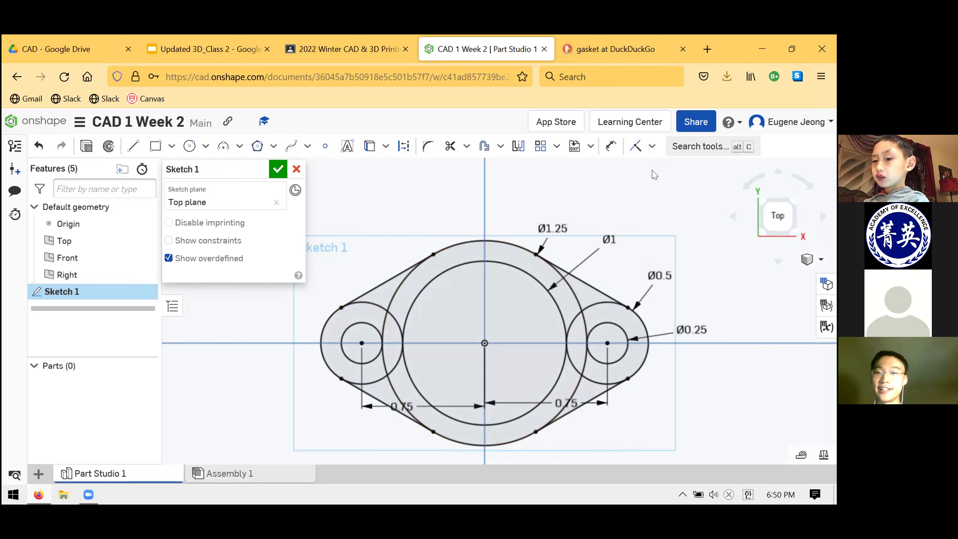
pyautogui.click(434, 255)
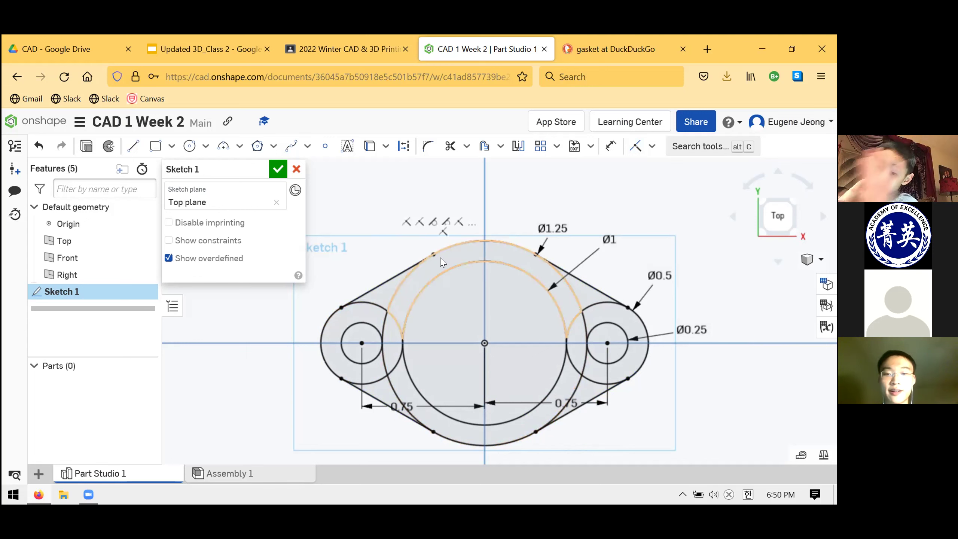
pyautogui.click(369, 308)
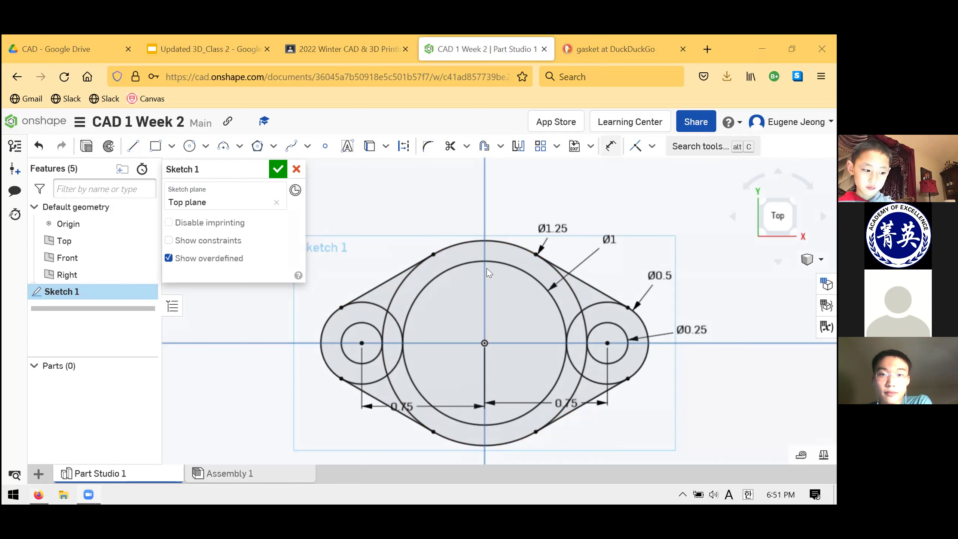
# - Move both 0.75 dimensions below the sketch and delete the right-hand one
pyautogui.moveTo(565, 402)
pyautogui.mouseDown()
pyautogui.moveTo(620, 443)
pyautogui.moveTo(608, 448)
pyautogui.mouseUp()
pyautogui.scroll(1, 482, 293)
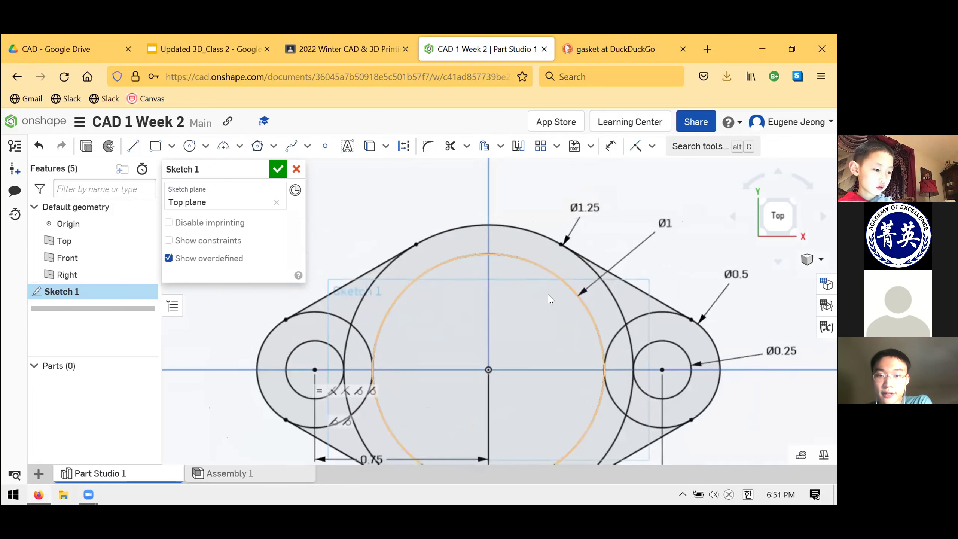
pyautogui.scroll(-3, 566, 287)
pyautogui.moveTo(597, 399); pyautogui.dragTo(555, 423)
pyautogui.moveTo(450, 371)
pyautogui.mouseDown()
pyautogui.moveTo(440, 417)
pyautogui.moveTo(464, 415)
pyautogui.moveTo(467, 404)
pyautogui.mouseUp()
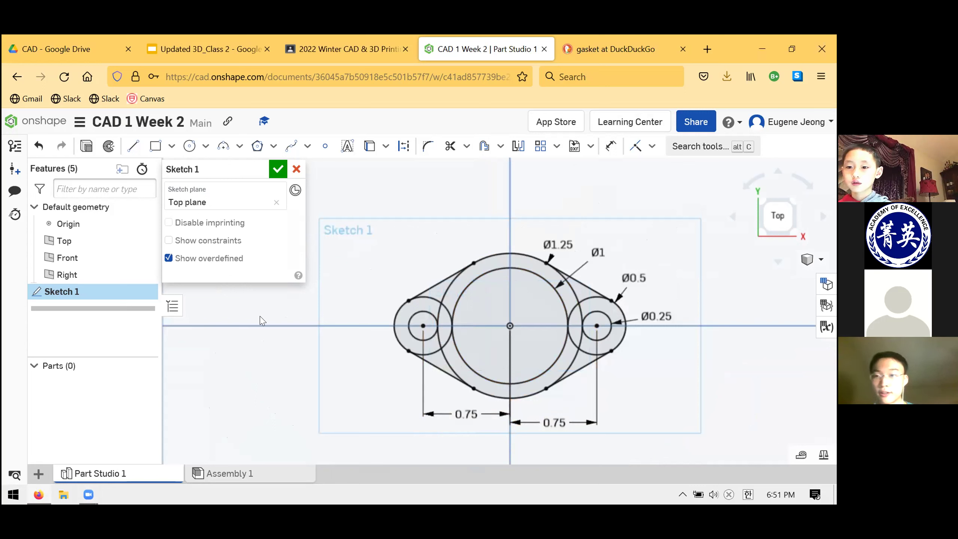
pyautogui.click(539, 423)
pyautogui.press('Delete')
pyautogui.click(611, 146)
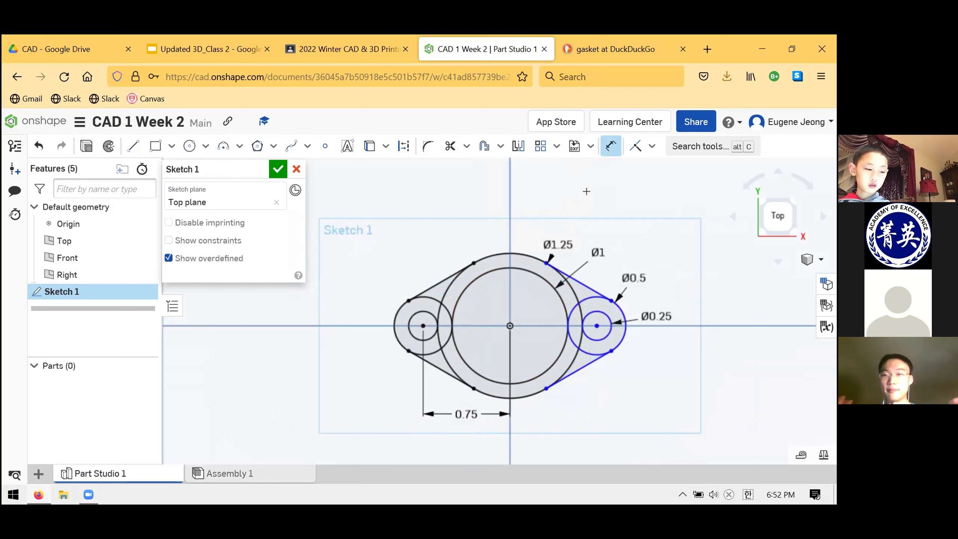
# - Dimension the right boss centre 0.75 in from the origin, placed below the gasket
pyautogui.scroll(2, 565, 321)
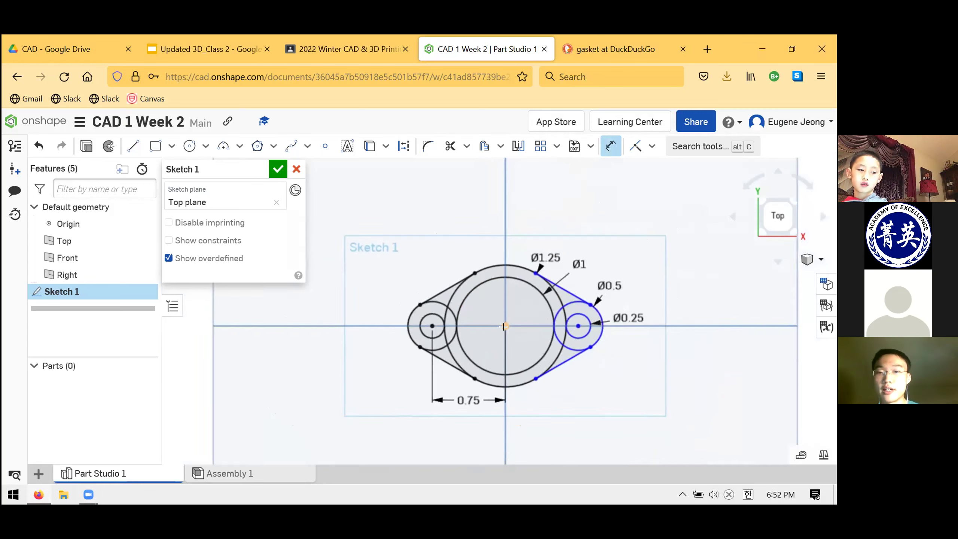
pyautogui.scroll(2, 581, 304)
pyautogui.scroll(-2, 591, 283)
pyautogui.scroll(2, 574, 271)
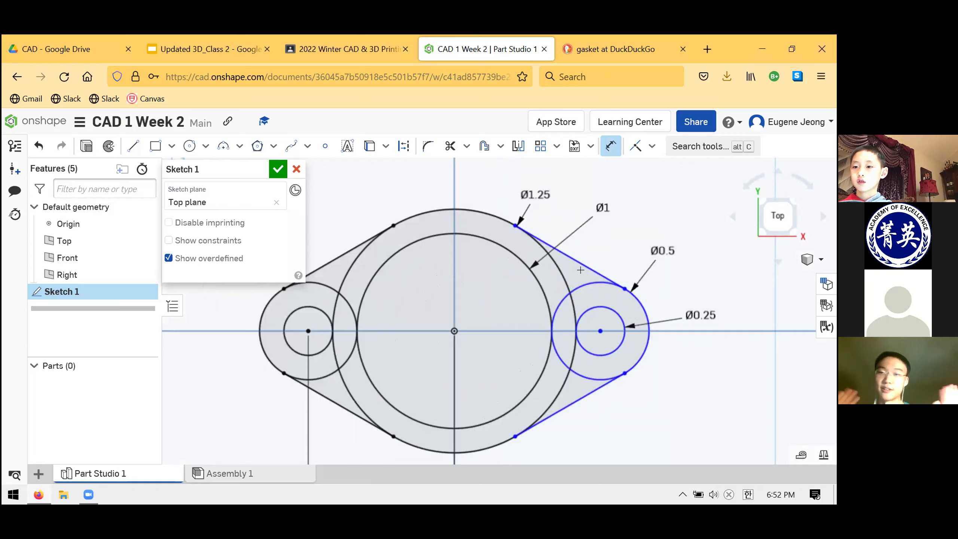
pyautogui.click(550, 247)
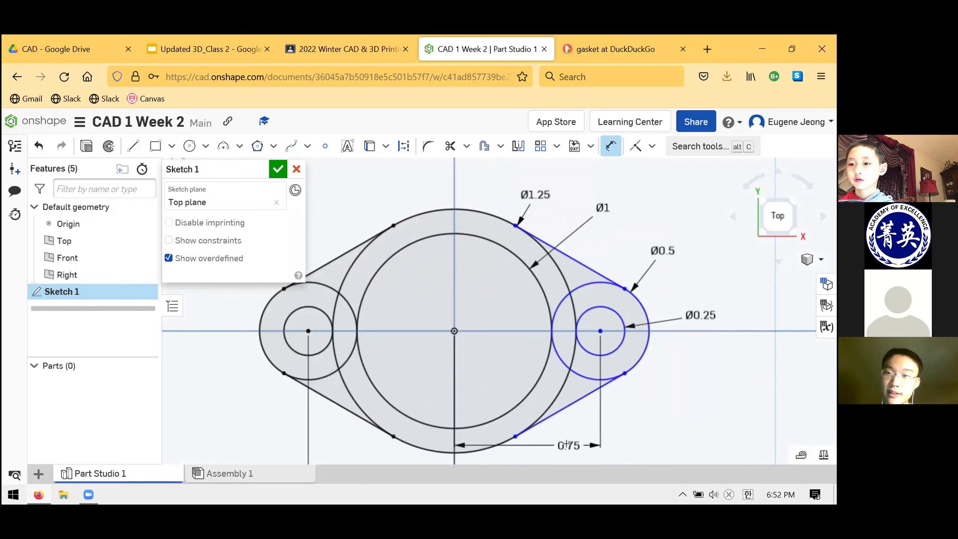
pyautogui.scroll(-4, 566, 442)
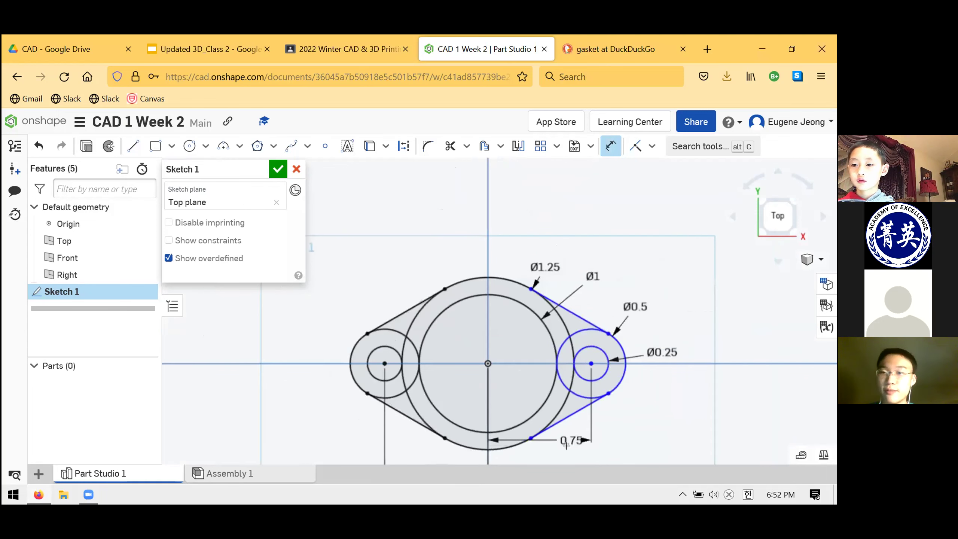
pyautogui.scroll(-3, 488, 368)
pyautogui.scroll(5, 506, 366)
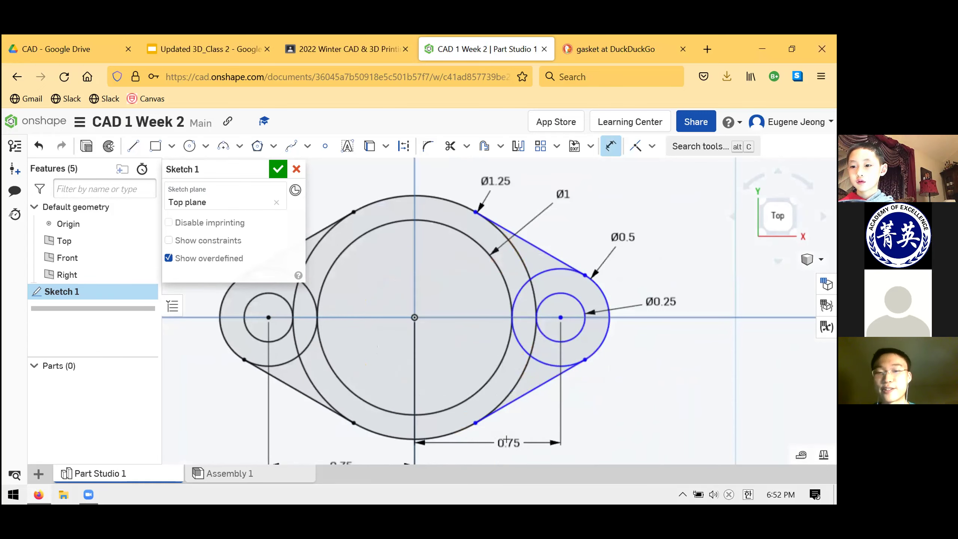
pyautogui.scroll(-1, 501, 446)
pyautogui.scroll(3, 504, 453)
pyautogui.click(526, 379)
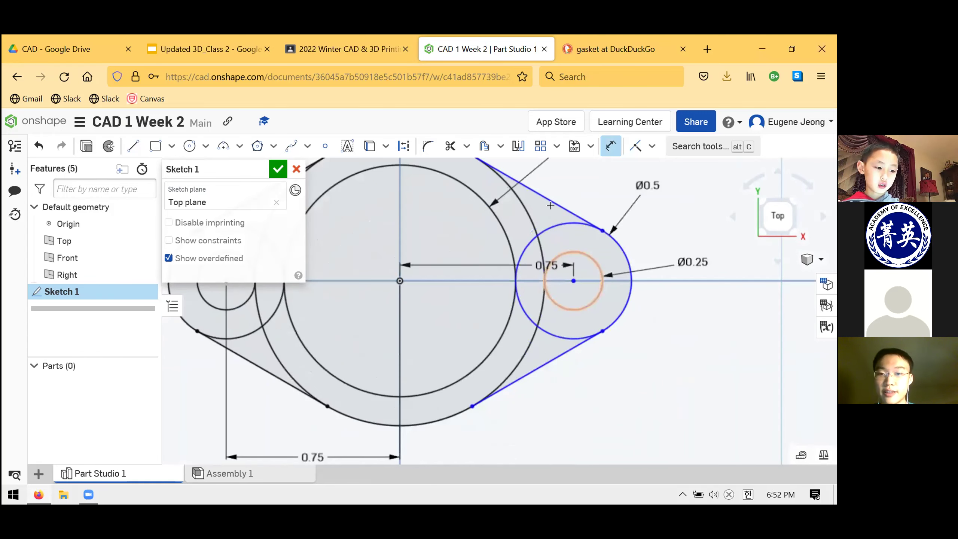
pyautogui.click(556, 451)
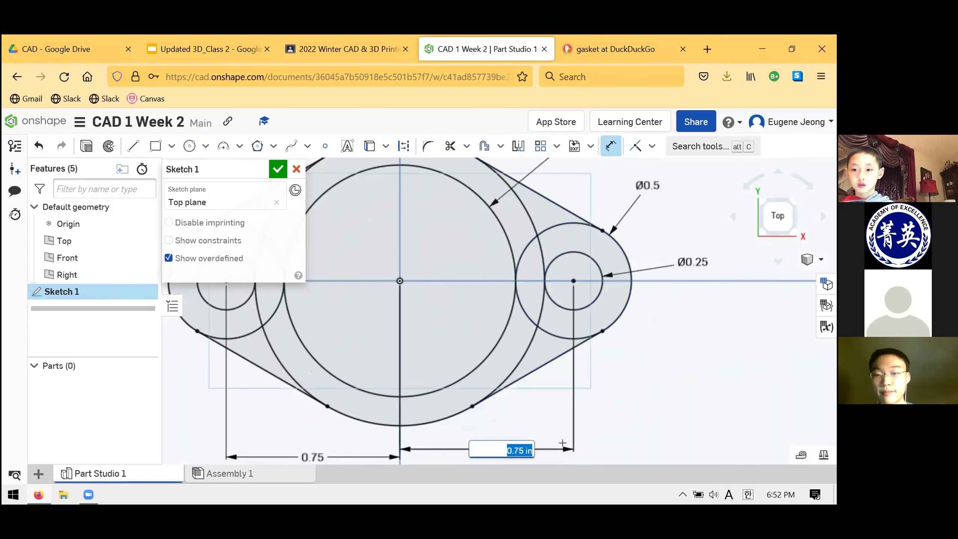
pyautogui.press('Return')
pyautogui.scroll(2, 496, 398)
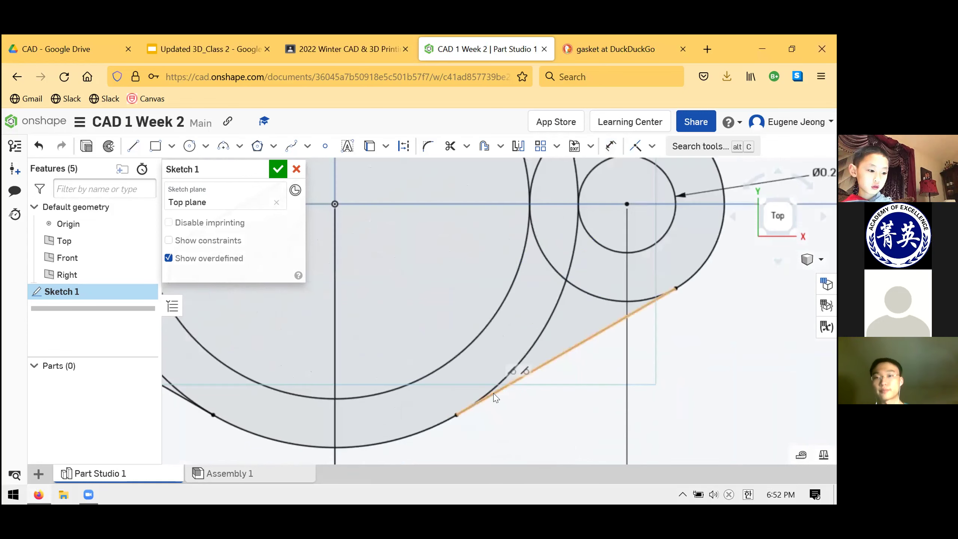
pyautogui.scroll(-4, 520, 393)
pyautogui.scroll(-1, 529, 391)
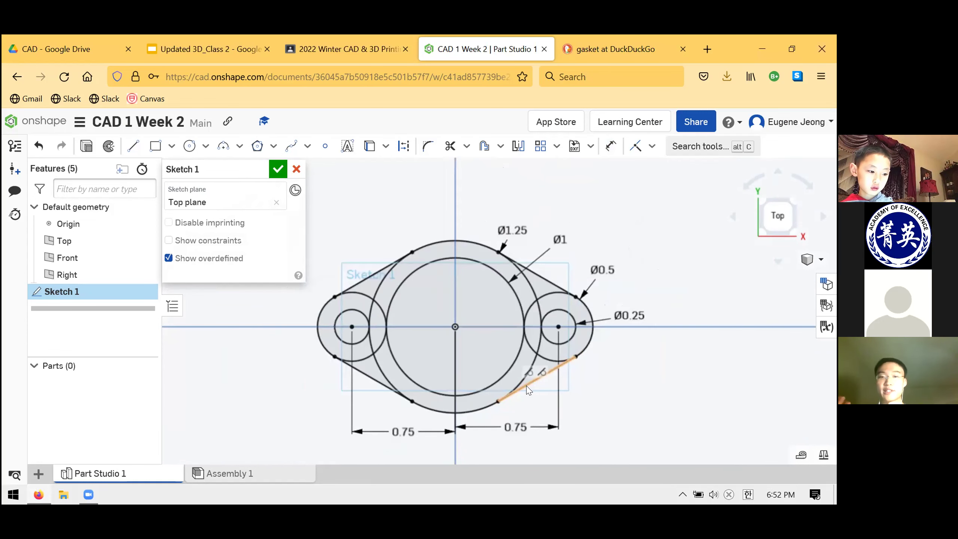
pyautogui.click(611, 146)
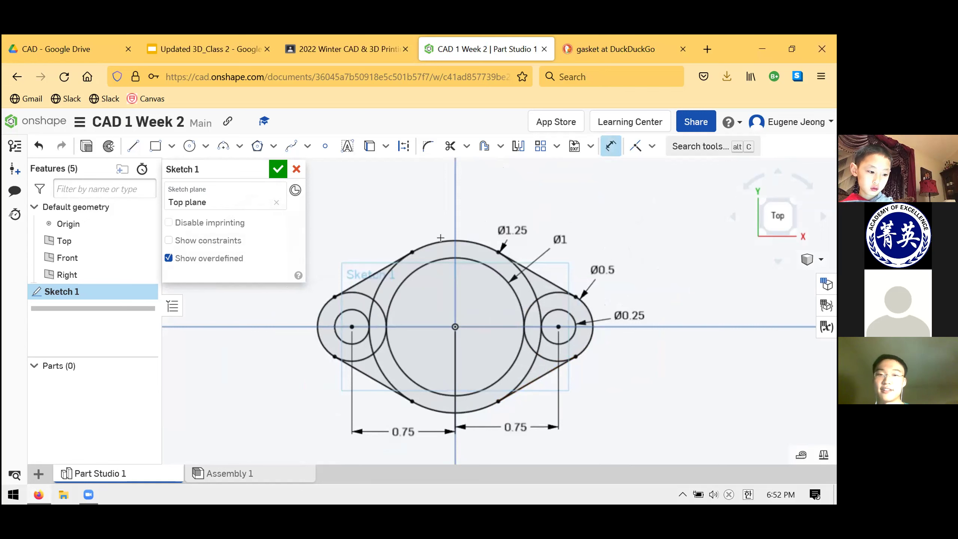
pyautogui.click(611, 146)
pyautogui.click(611, 146)
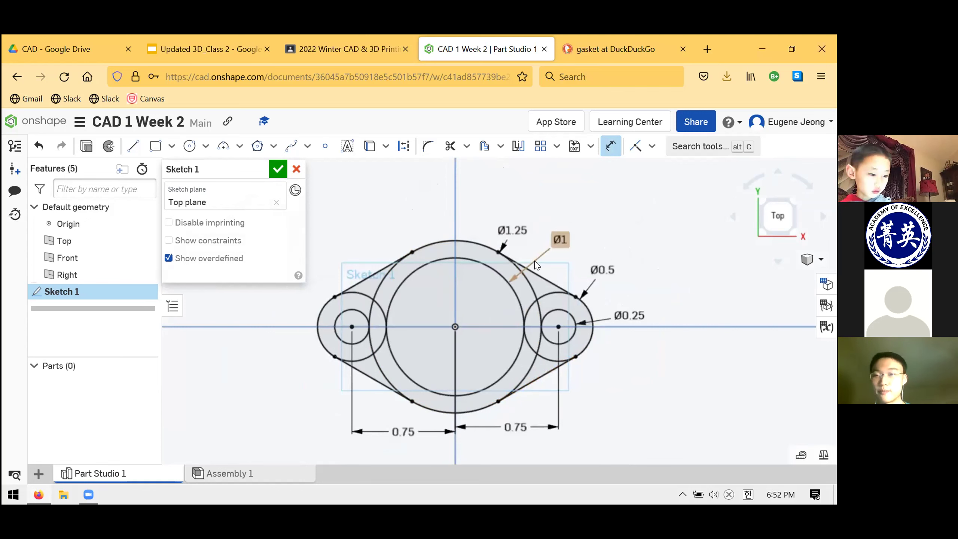
pyautogui.press('Escape')
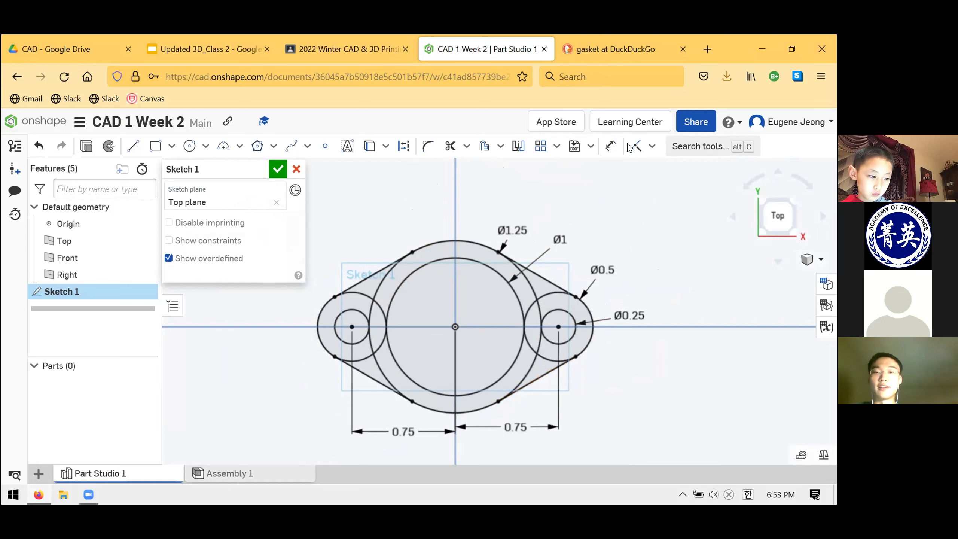
pyautogui.click(581, 42)
pyautogui.click(487, 44)
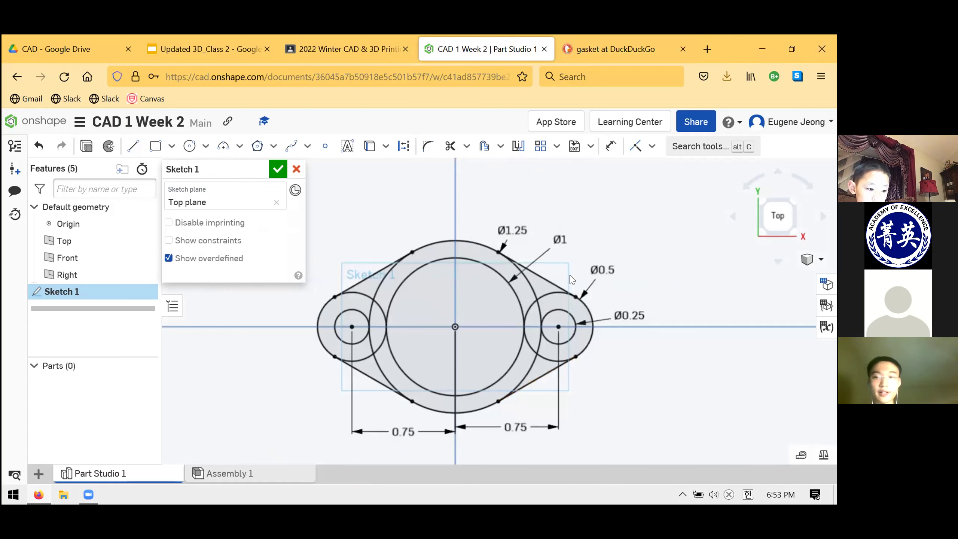
pyautogui.click(615, 49)
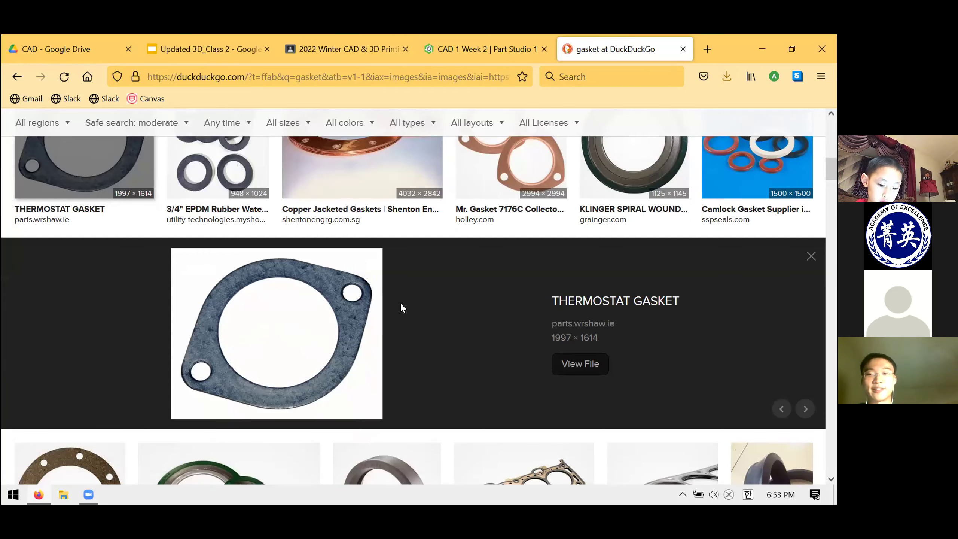
pyautogui.scroll(-3, 399, 304)
pyautogui.click(487, 49)
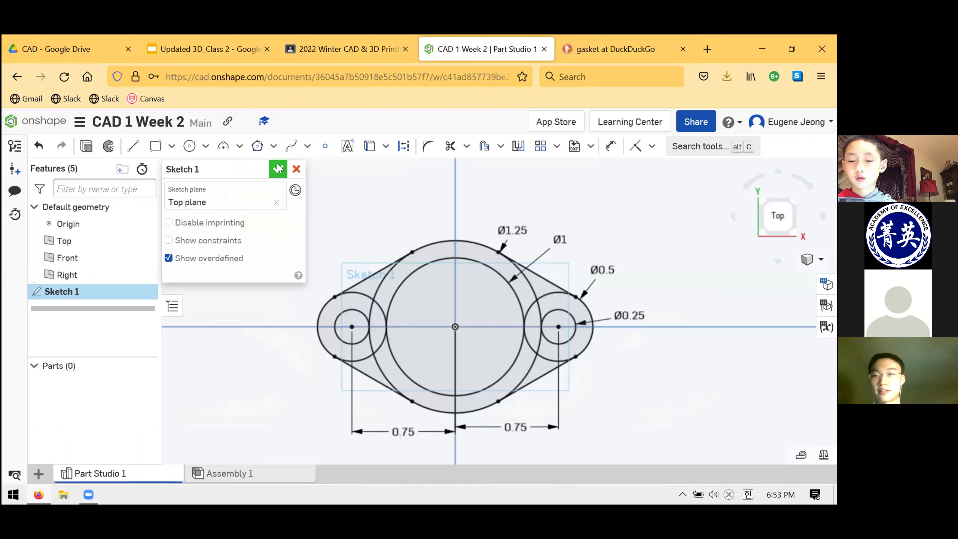
# - Accept Sketch 1 with the green check mark
pyautogui.click(278, 168)
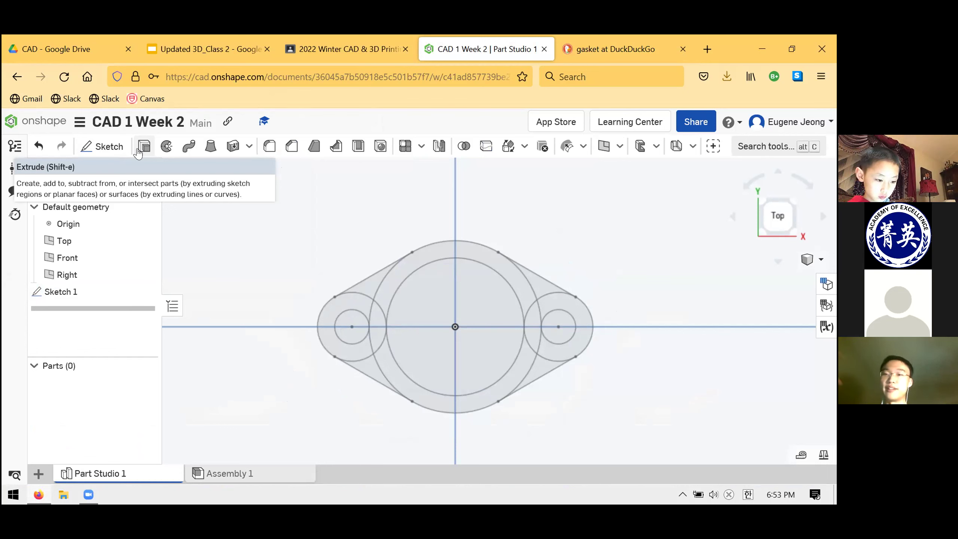
pyautogui.click(138, 153)
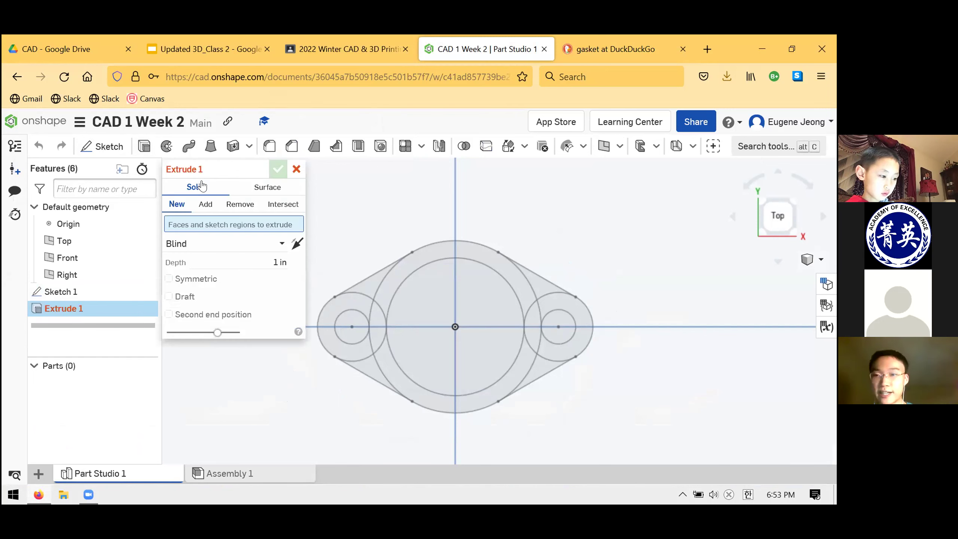
pyautogui.click(296, 170)
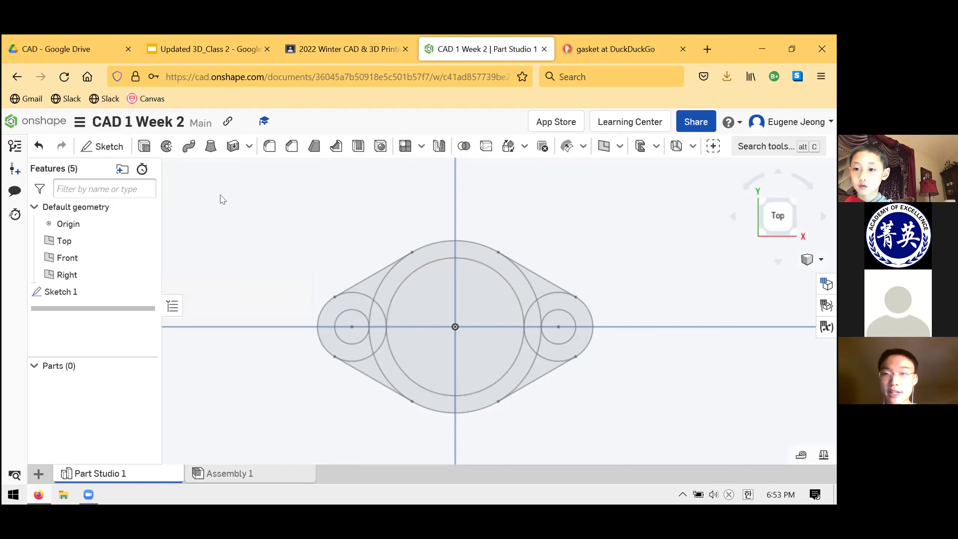
pyautogui.scroll(5, 362, 227)
pyautogui.scroll(-6, 361, 227)
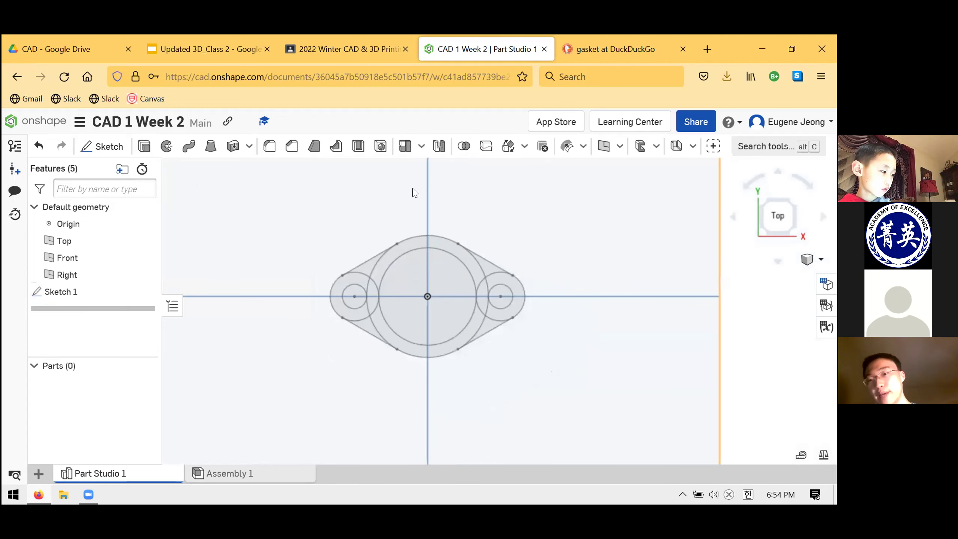
pyautogui.scroll(3, 498, 209)
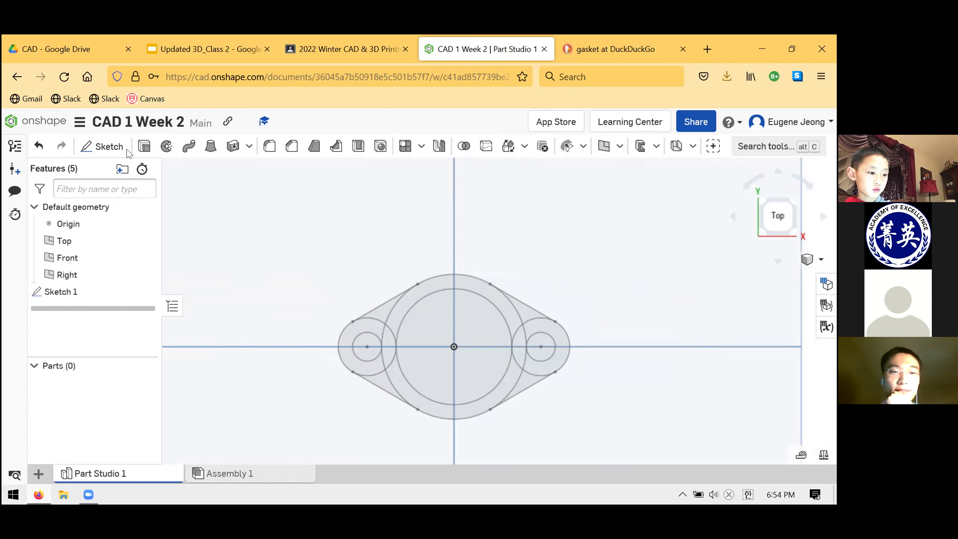
pyautogui.click(144, 146)
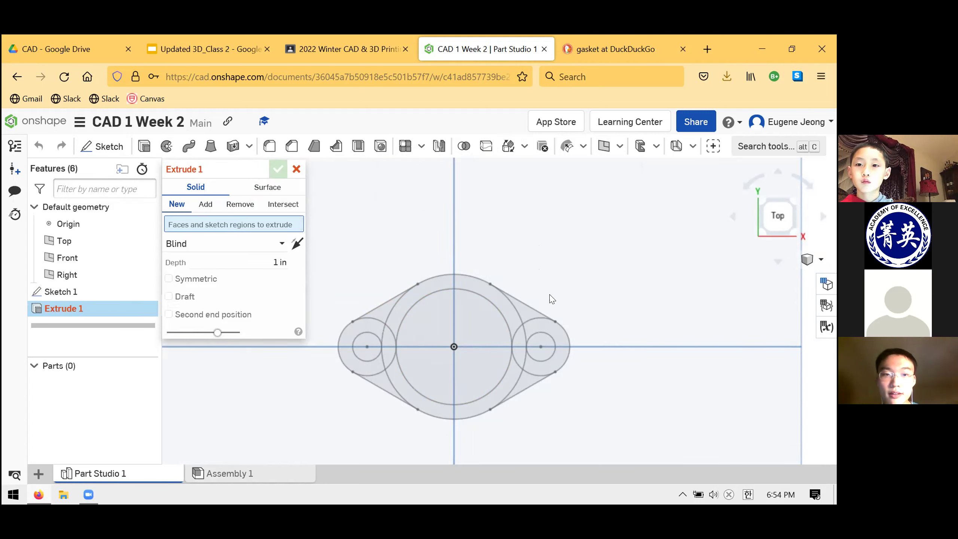
pyautogui.scroll(3, 495, 347)
pyautogui.scroll(-1, 503, 369)
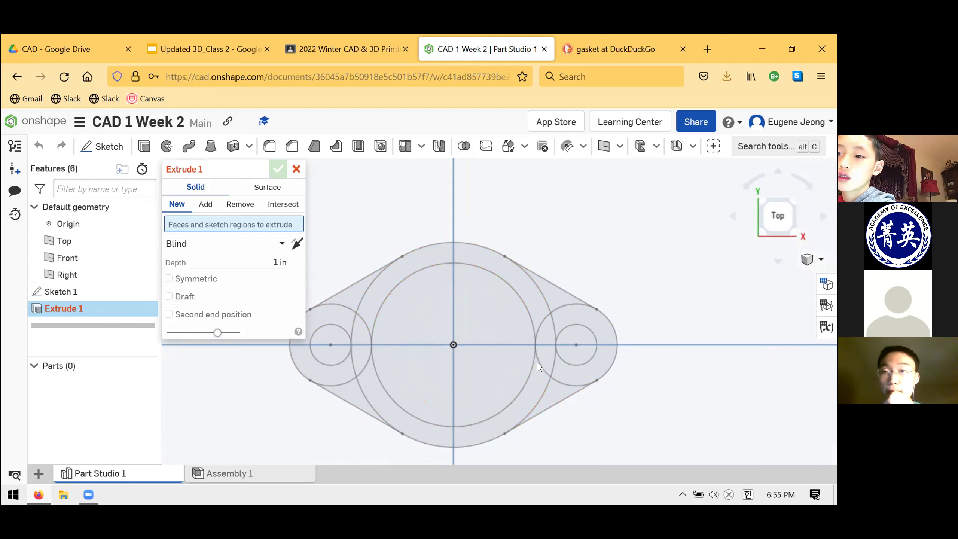
pyautogui.press('Escape')
# - Reopen Sketch 1 for editing and pick the Tangent constraint from the constraint list
pyautogui.click(90, 292)
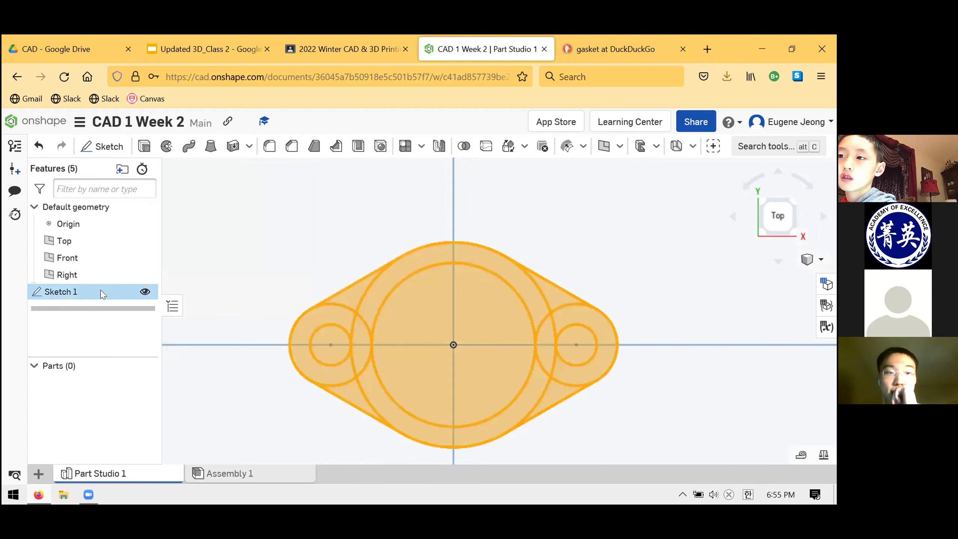
pyautogui.rightClick(111, 292)
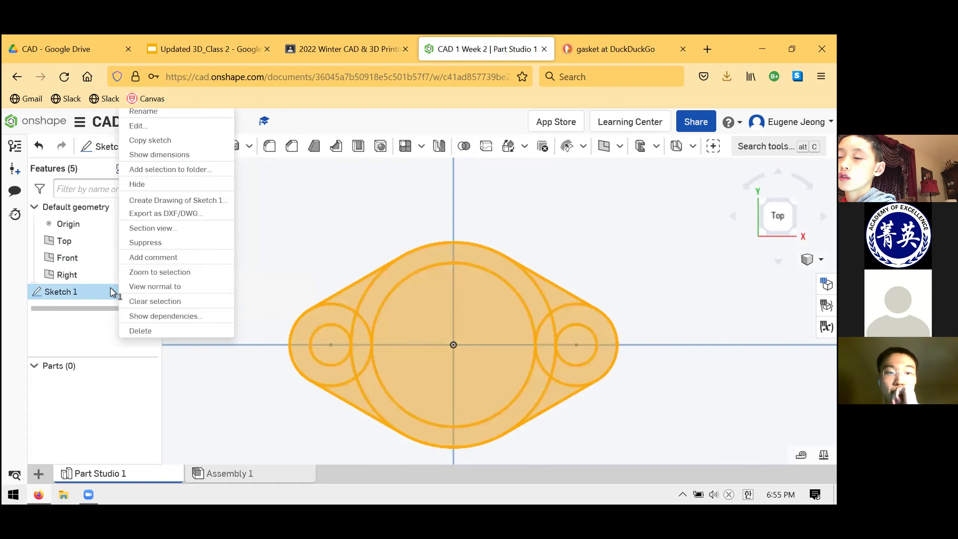
pyautogui.click(138, 126)
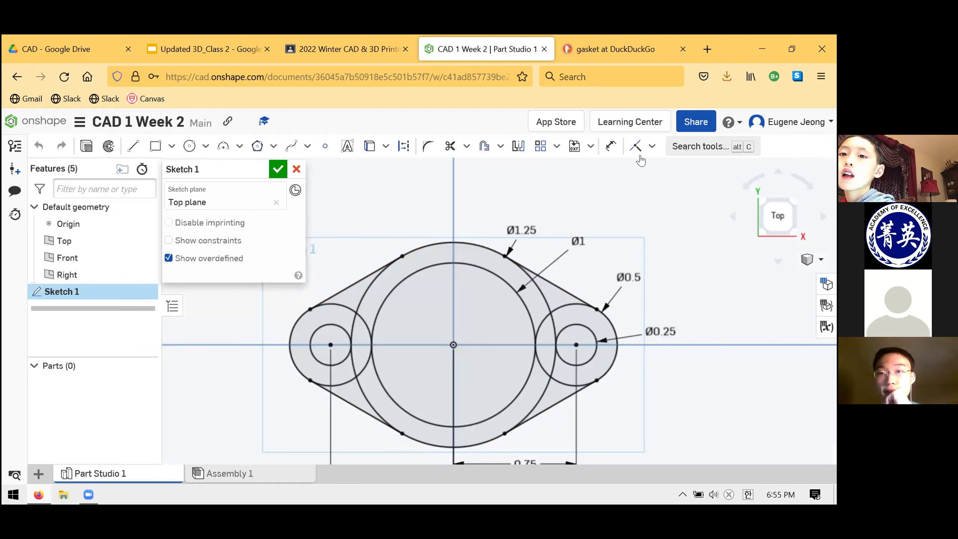
pyautogui.click(652, 146)
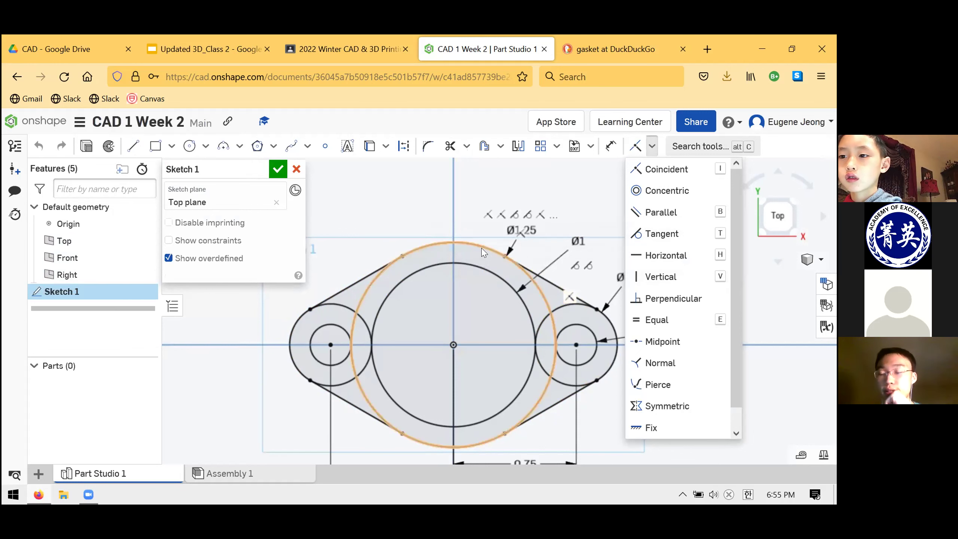
pyautogui.click(643, 233)
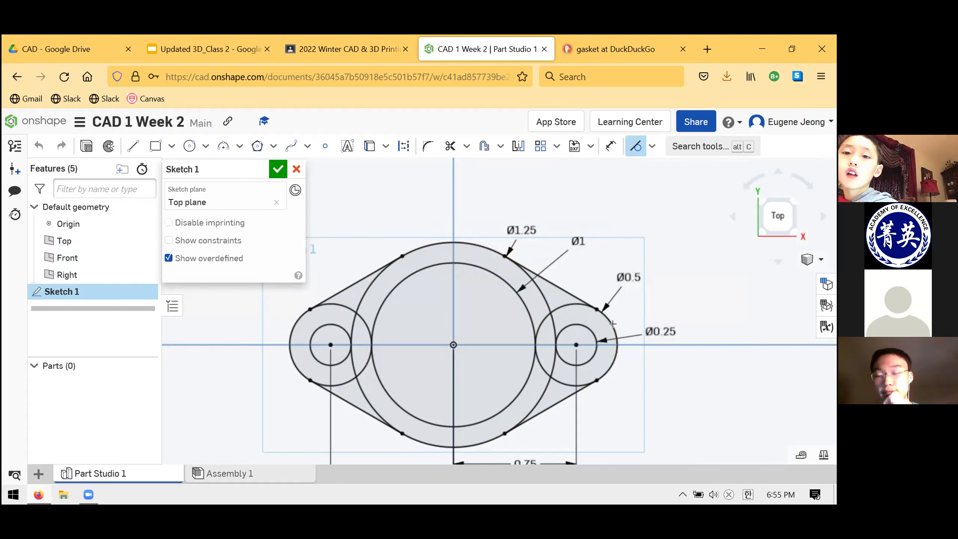
# - Toggle the Tangent constraint off and on again, then accept Sketch 1 unchanged
pyautogui.click(653, 147)
pyautogui.click(652, 149)
pyautogui.click(643, 153)
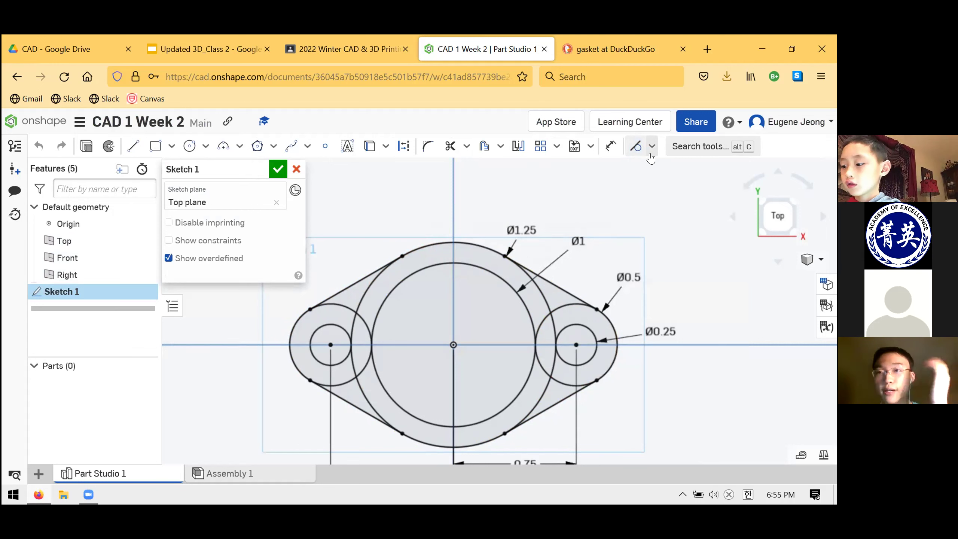
pyautogui.click(651, 149)
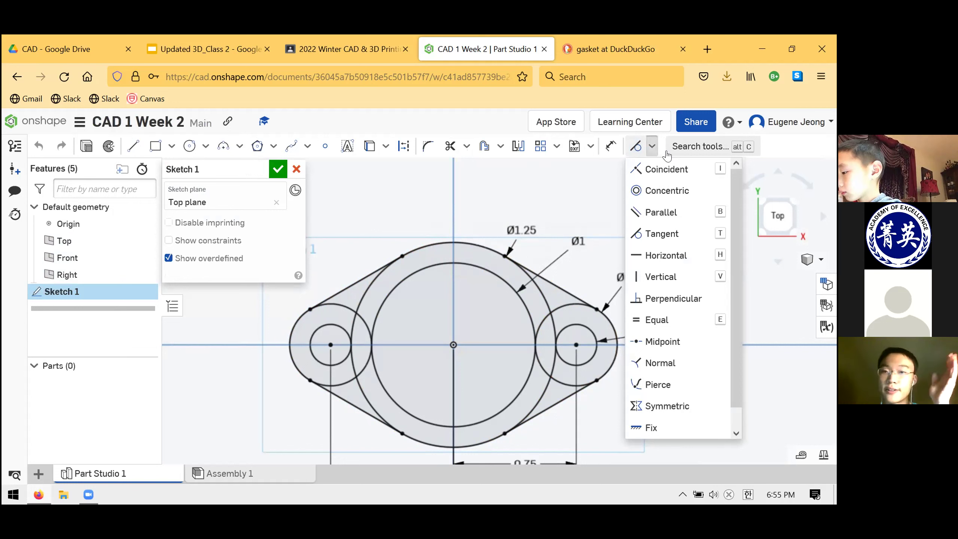
pyautogui.click(688, 244)
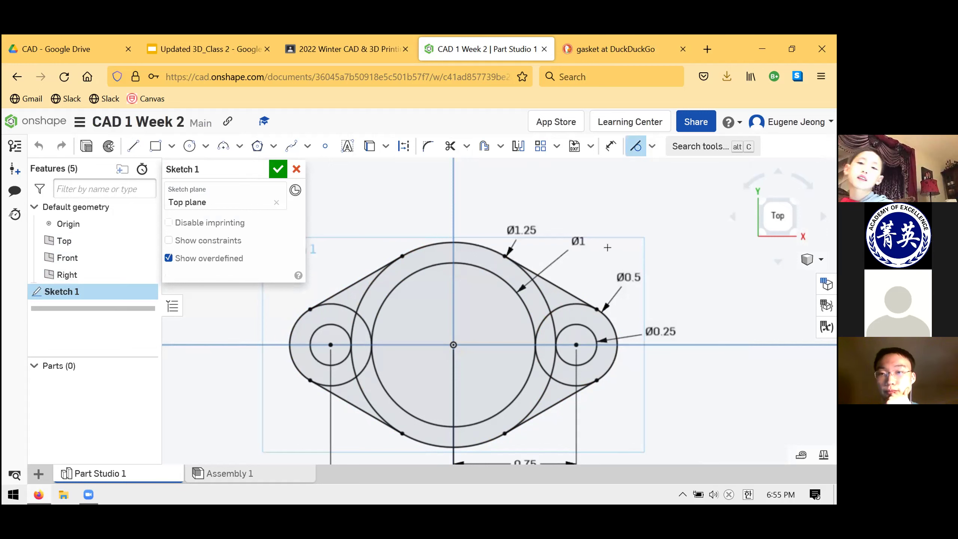
pyautogui.click(278, 169)
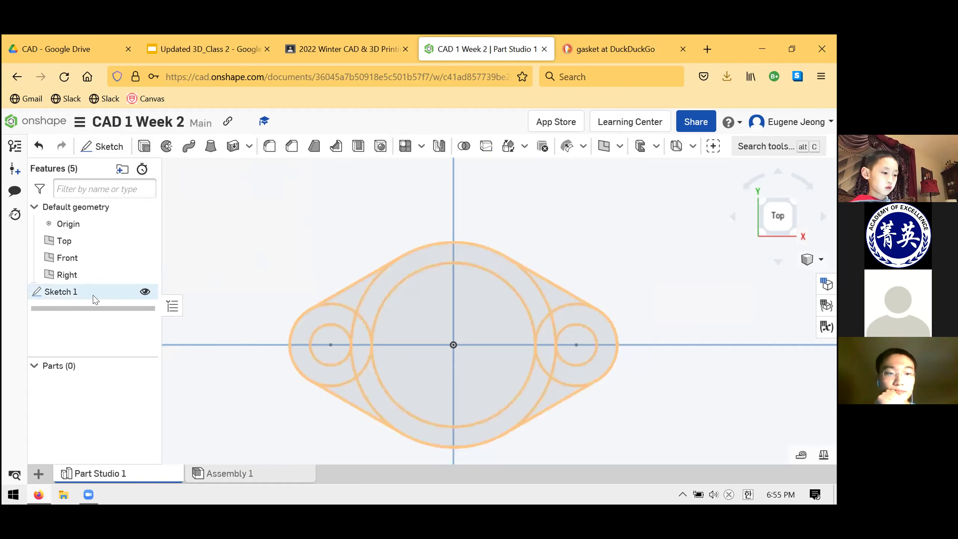
# - Reopen Sketch 1 for editing and undo the lines attached to the right boss
pyautogui.click(120, 291)
pyautogui.rightClick(120, 291)
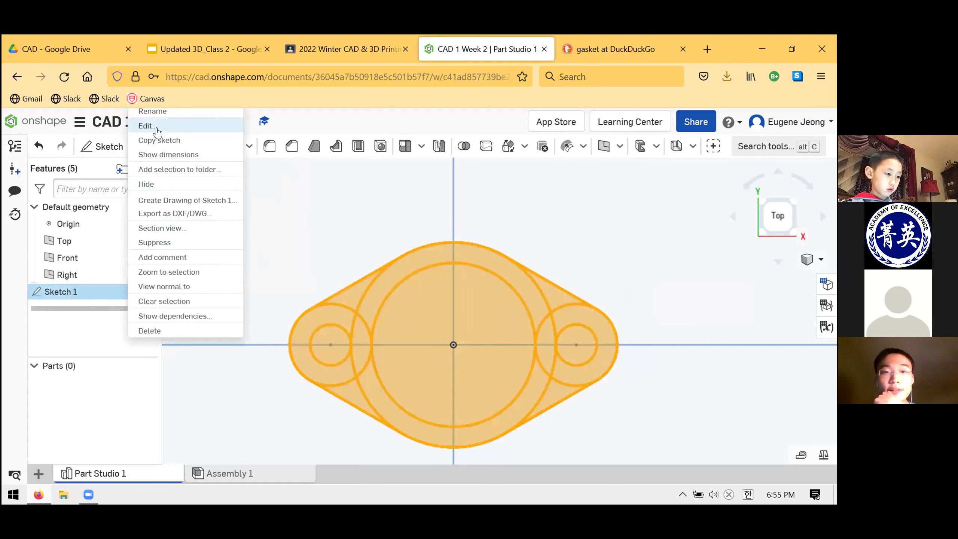
pyautogui.click(153, 126)
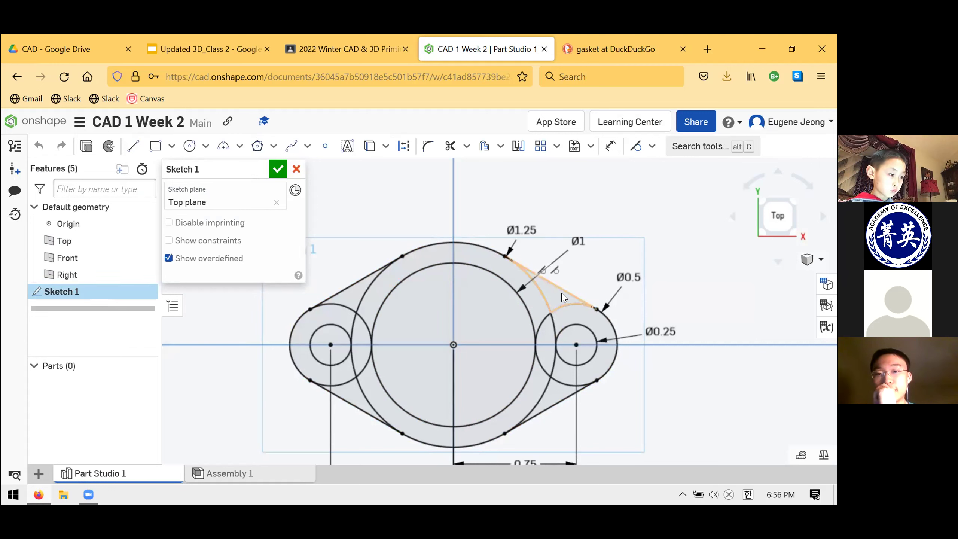
pyautogui.hotkey('ctrl', 'z')
pyautogui.hotkey('ctrl', 'z')
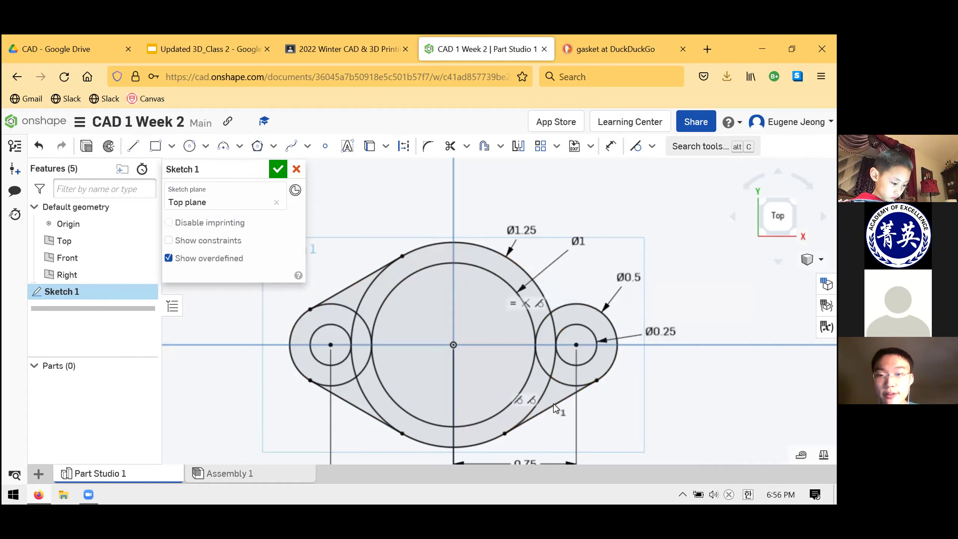
# - Draw a new line from the large circle to the right boss, tangent to the Ø1.25 circle
pyautogui.click(133, 146)
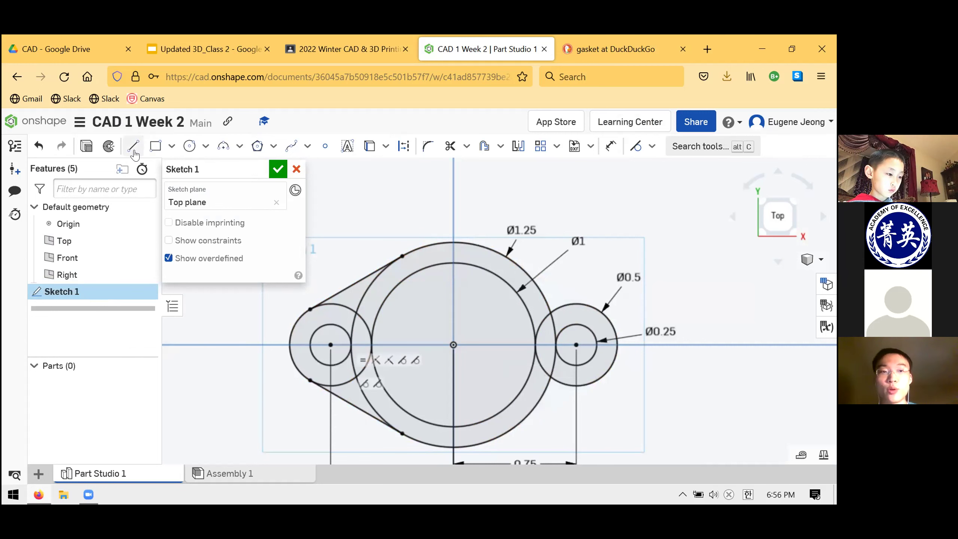
pyautogui.scroll(2, 418, 224)
pyautogui.scroll(-3, 419, 224)
pyautogui.scroll(2, 550, 305)
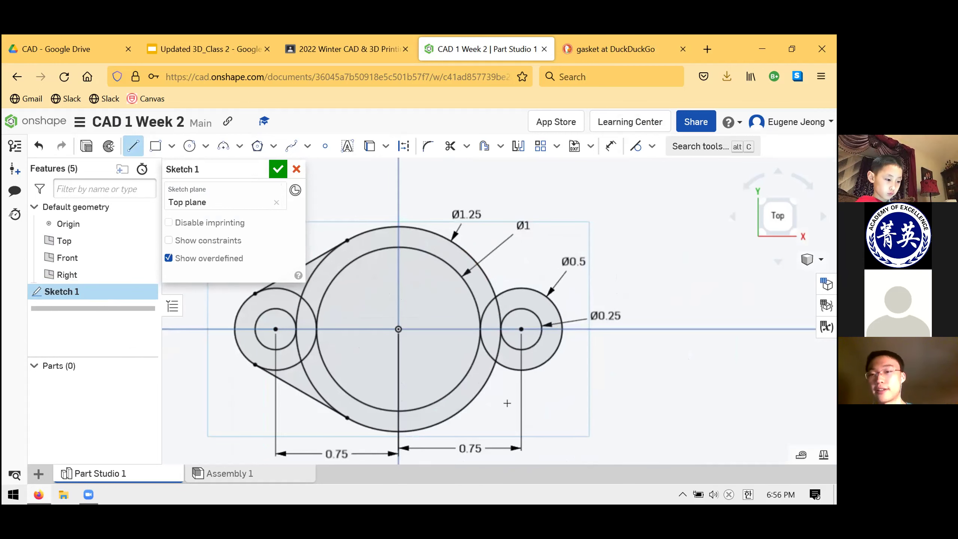
pyautogui.click(461, 411)
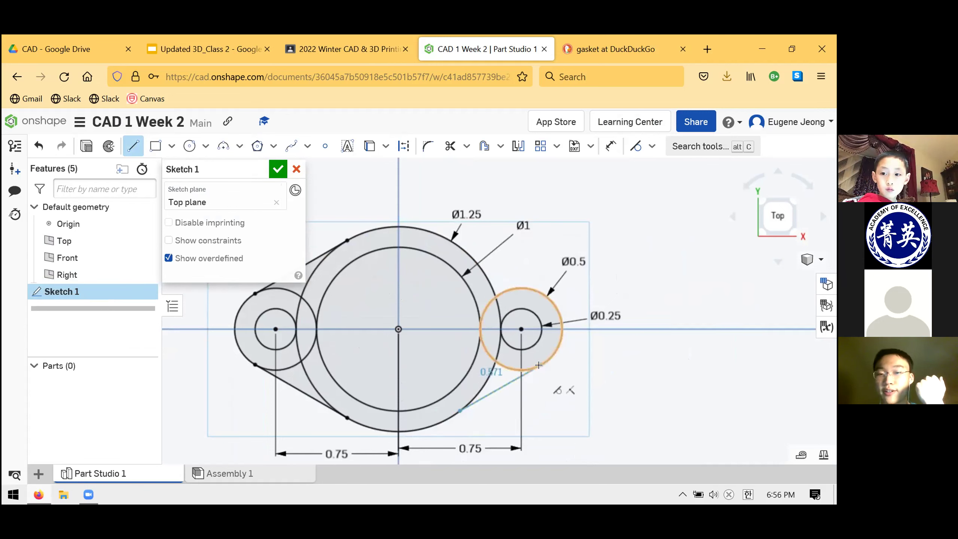
pyautogui.click(532, 355)
pyautogui.press('Escape')
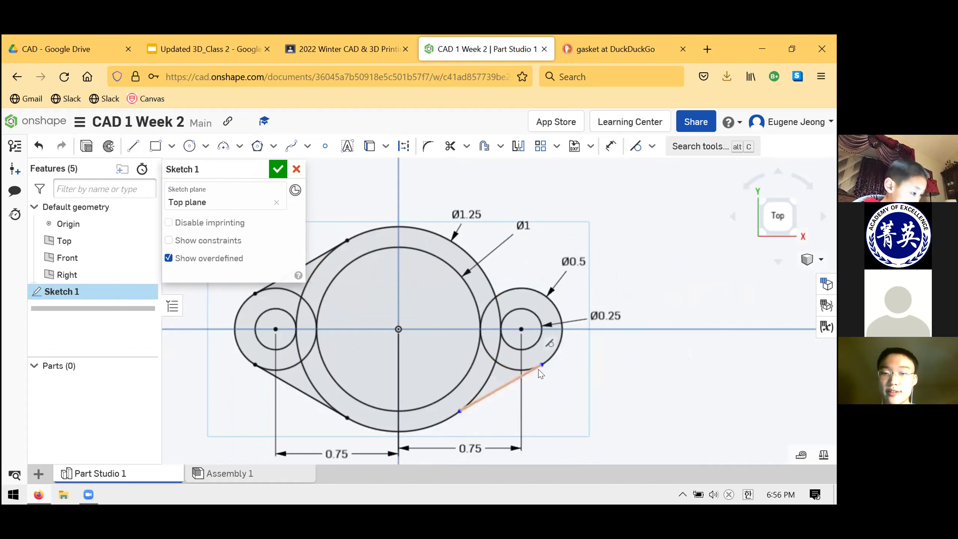
pyautogui.moveTo(521, 382)
pyautogui.mouseDown()
pyautogui.moveTo(588, 344)
pyautogui.moveTo(521, 364)
pyautogui.moveTo(541, 365)
pyautogui.moveTo(519, 406)
pyautogui.moveTo(463, 440)
pyautogui.mouseUp()
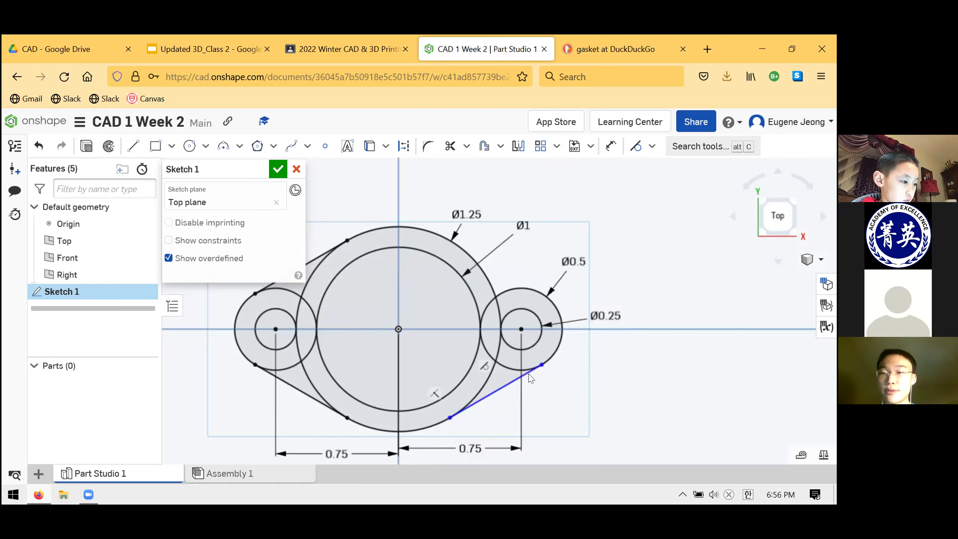
pyautogui.click(634, 147)
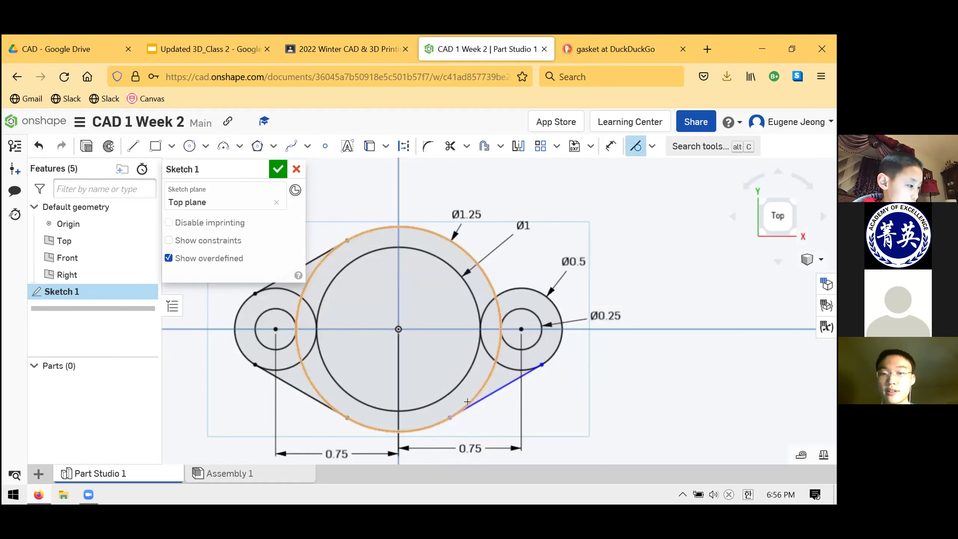
pyautogui.click(483, 384)
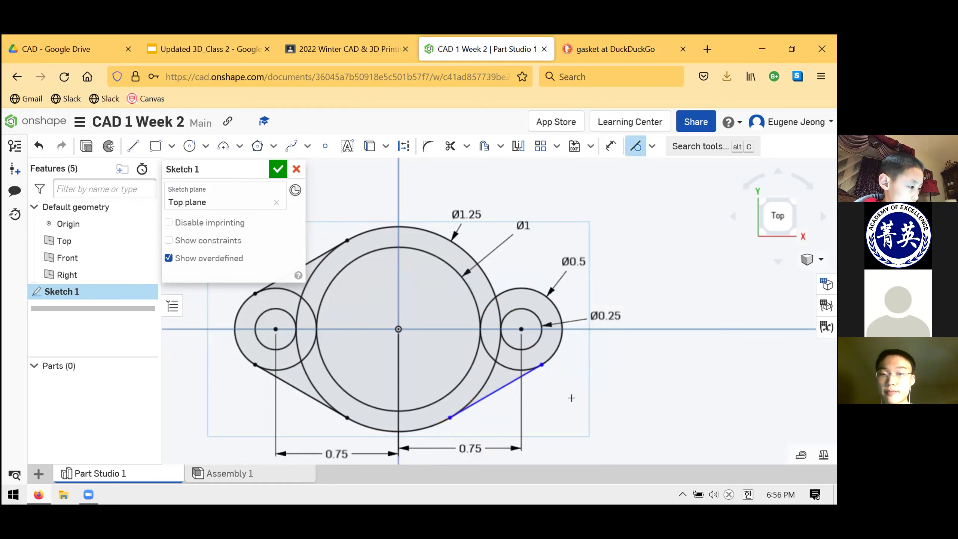
pyautogui.press('Escape')
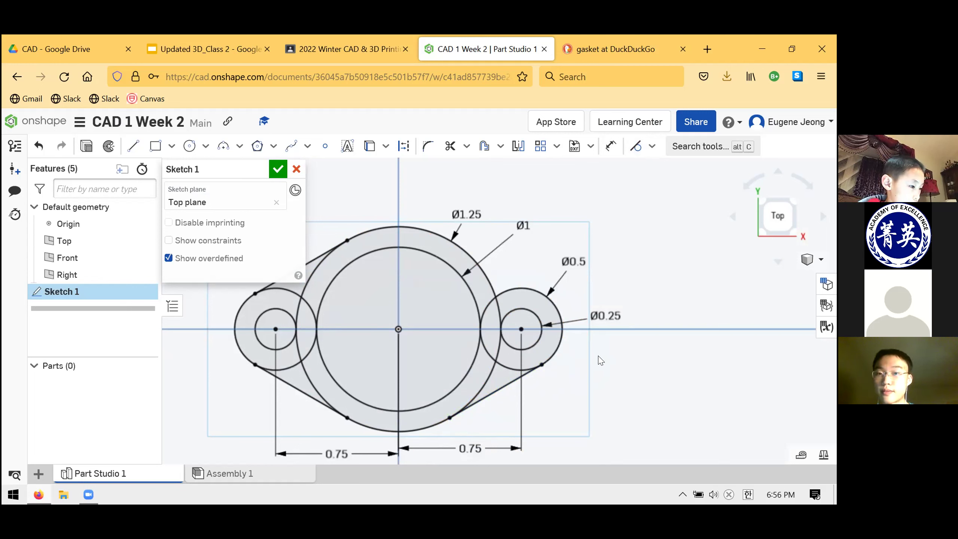
# - Draw a line ending on the right Ø0.5 boss, then delete it
pyautogui.click(133, 146)
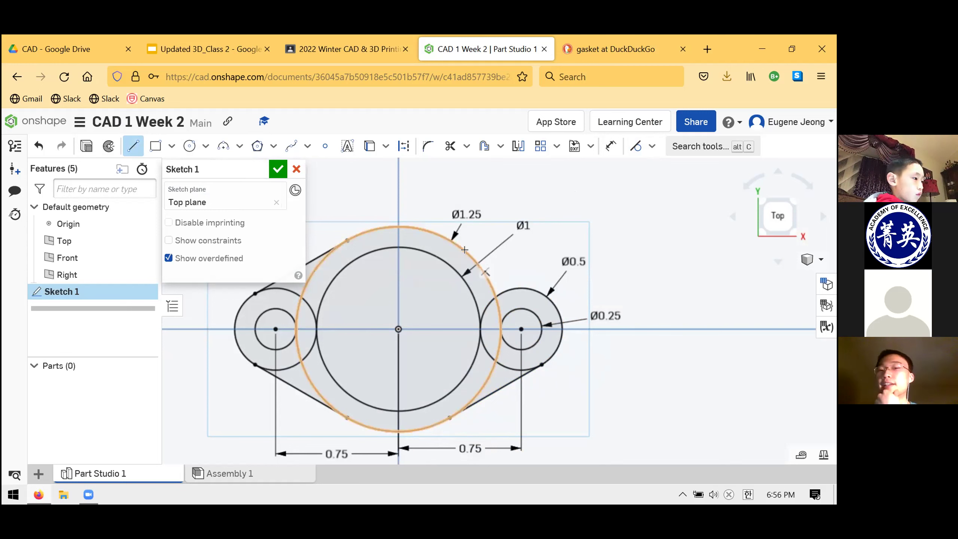
pyautogui.click(524, 288)
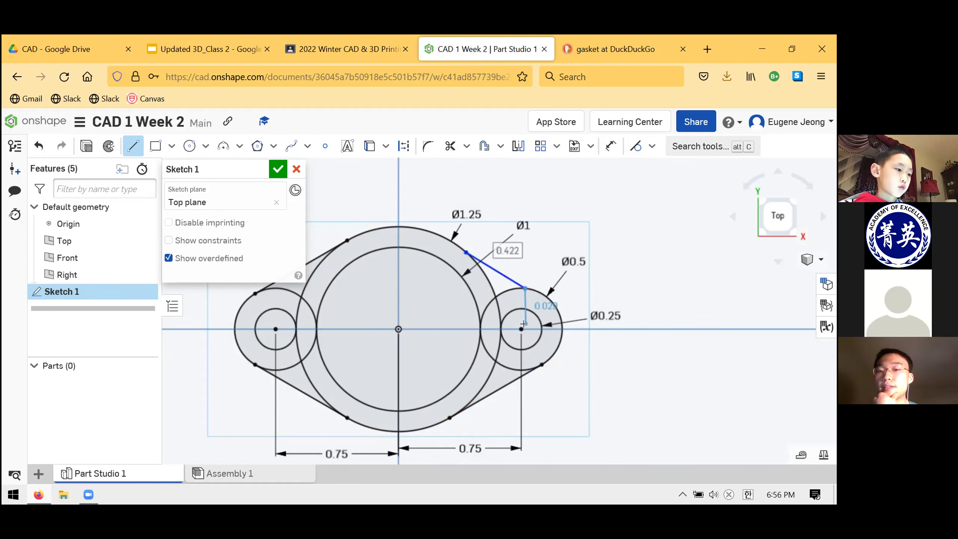
pyautogui.press('Escape')
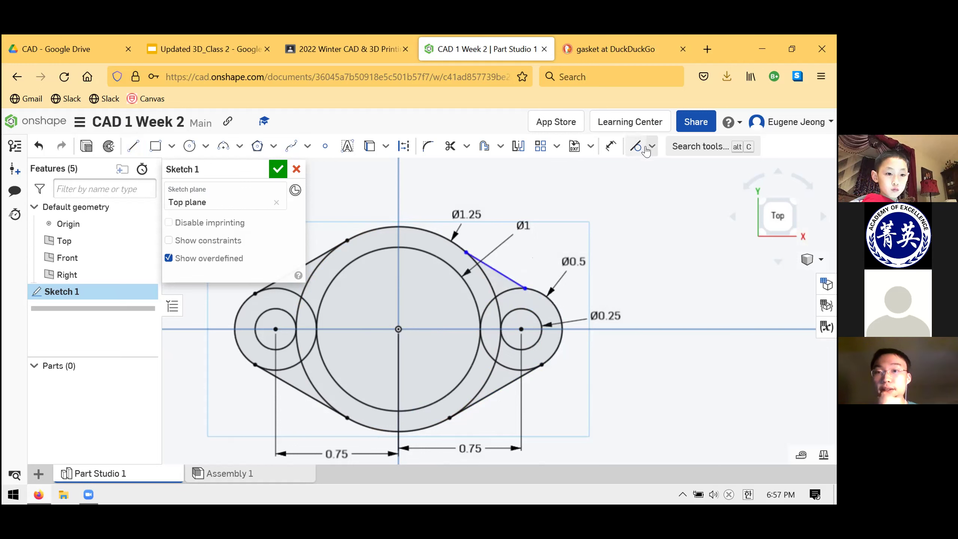
pyautogui.click(509, 281)
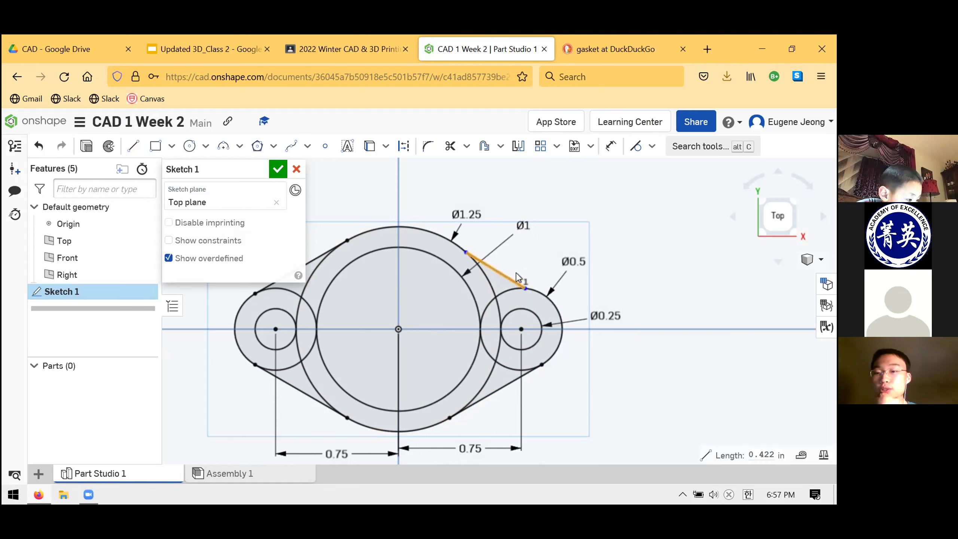
pyautogui.press('Delete')
# - Draw a long line tangent to the right Ø0.5 boss and drag it into a diagonal
pyautogui.click(132, 145)
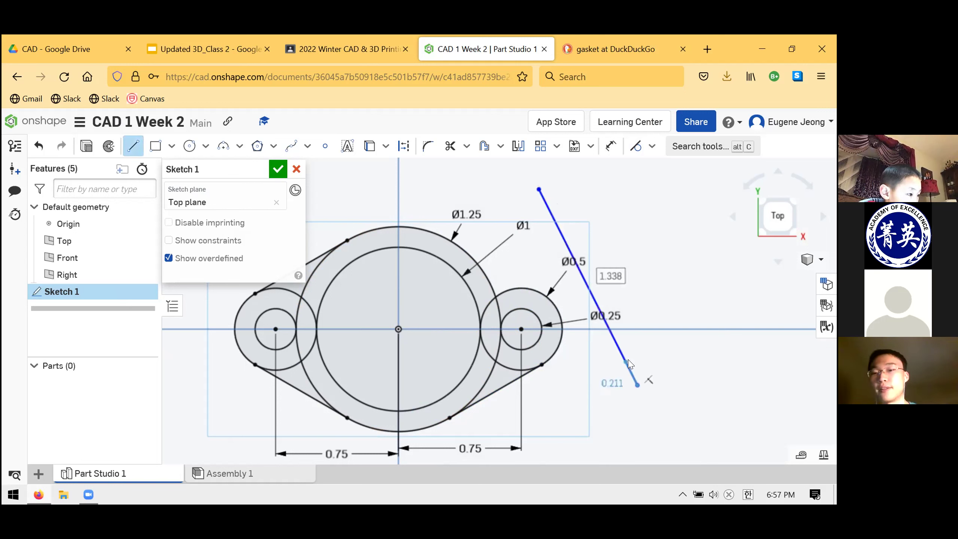
pyautogui.click(638, 385)
pyautogui.press('Escape')
pyautogui.click(639, 153)
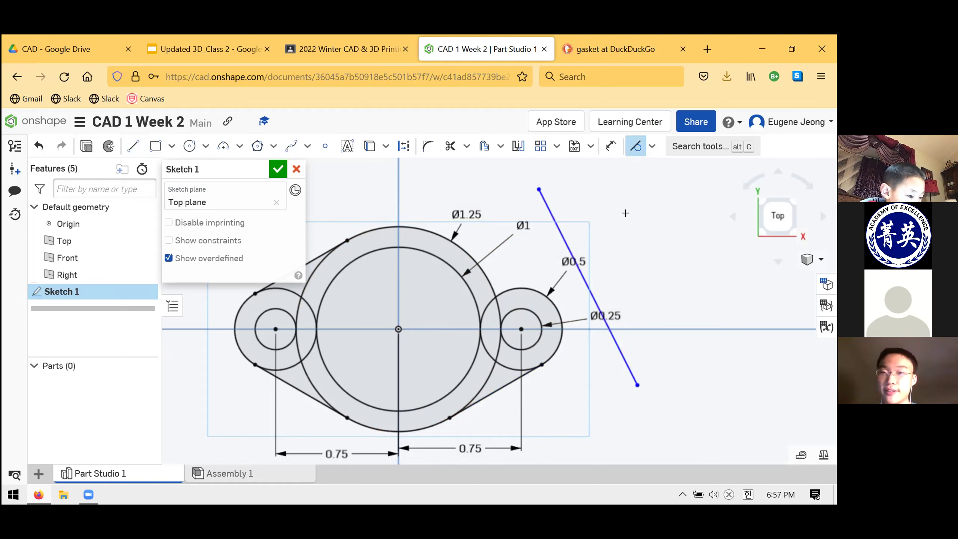
pyautogui.click(522, 290)
pyautogui.click(551, 215)
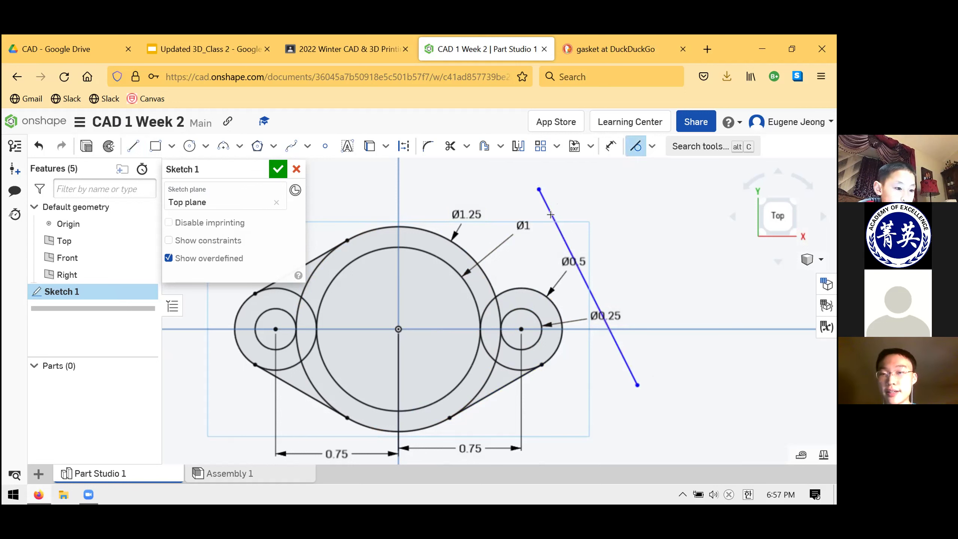
pyautogui.press('Escape')
pyautogui.moveTo(603, 402)
pyautogui.mouseDown()
pyautogui.moveTo(635, 334)
pyautogui.moveTo(624, 325)
pyautogui.moveTo(608, 380)
pyautogui.moveTo(562, 400)
pyautogui.moveTo(613, 386)
pyautogui.mouseUp()
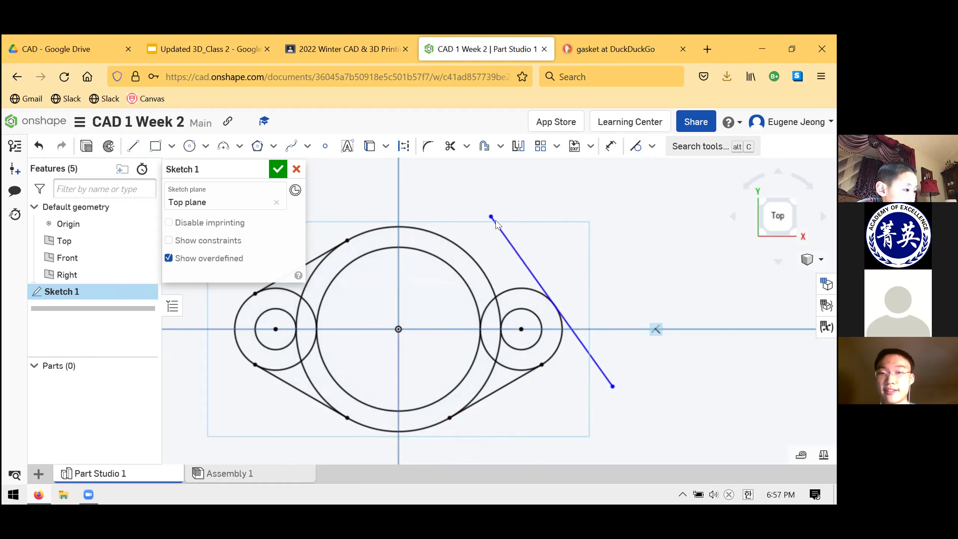
pyautogui.moveTo(491, 217)
pyautogui.mouseDown()
pyautogui.moveTo(545, 214)
pyautogui.moveTo(563, 242)
pyautogui.moveTo(557, 269)
pyautogui.moveTo(465, 222)
pyautogui.moveTo(476, 228)
pyautogui.mouseUp()
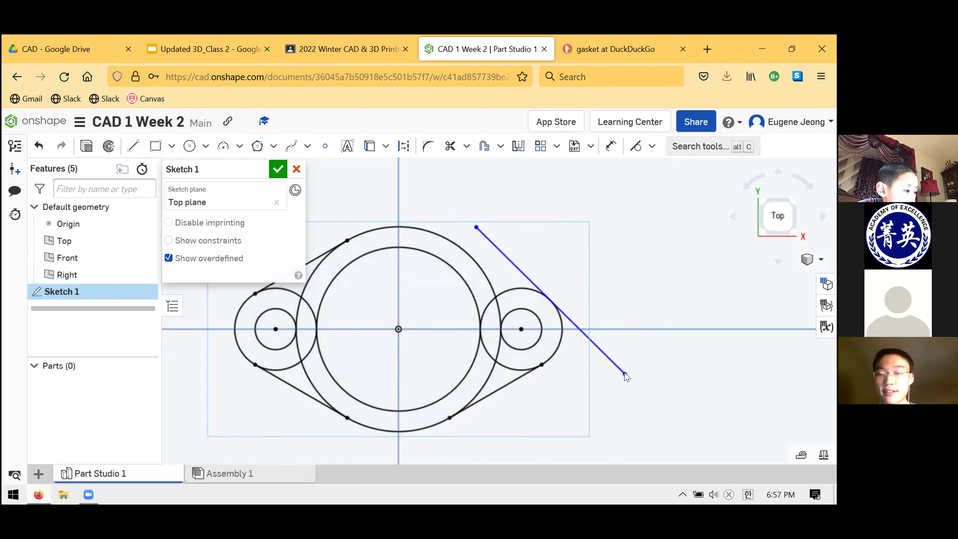
pyautogui.moveTo(624, 374); pyautogui.dragTo(548, 410)
pyautogui.moveTo(528, 408); pyautogui.dragTo(606, 401)
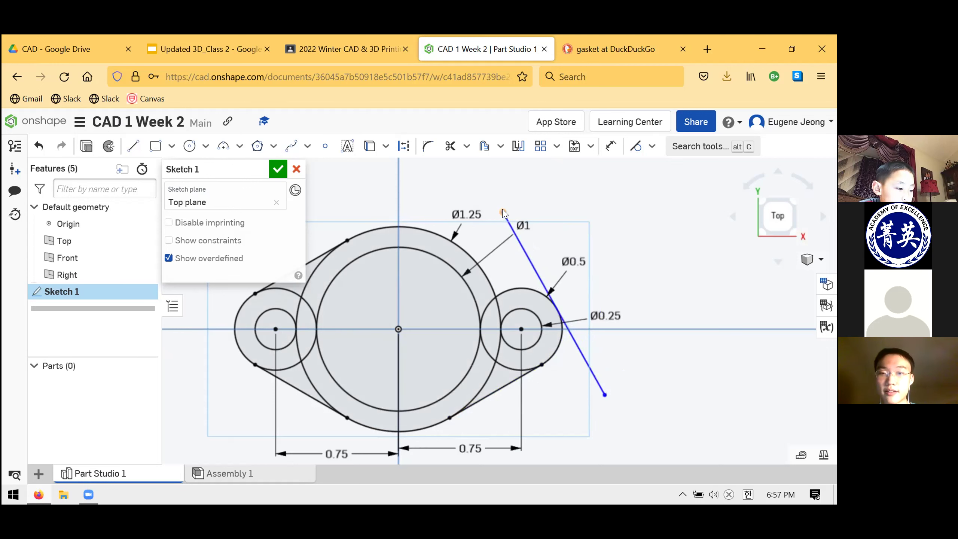
# - Make the line tangent to the Ø1.25 circle, then select its loose upper endpoint with the circle
pyautogui.click(516, 231)
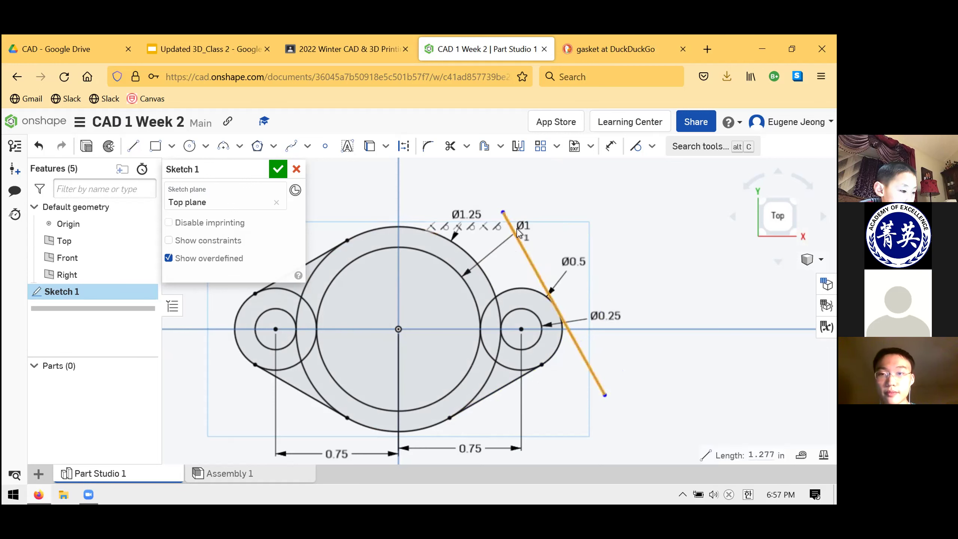
pyautogui.click(636, 146)
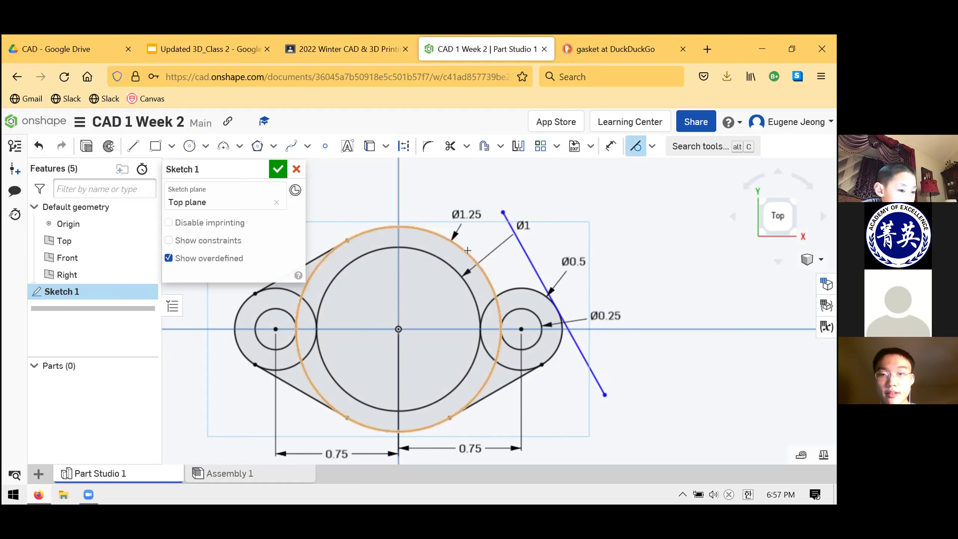
pyautogui.click(467, 250)
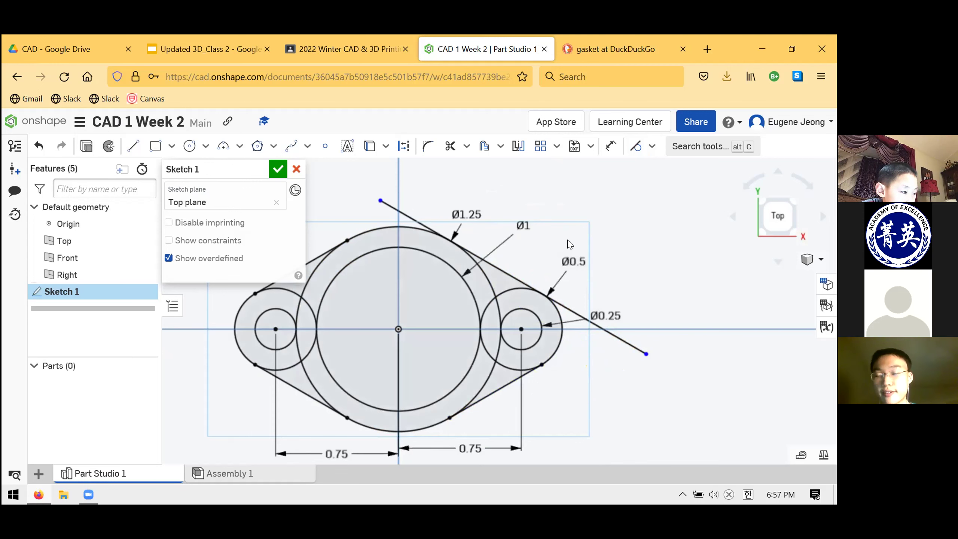
pyautogui.moveTo(591, 336); pyautogui.dragTo(522, 297)
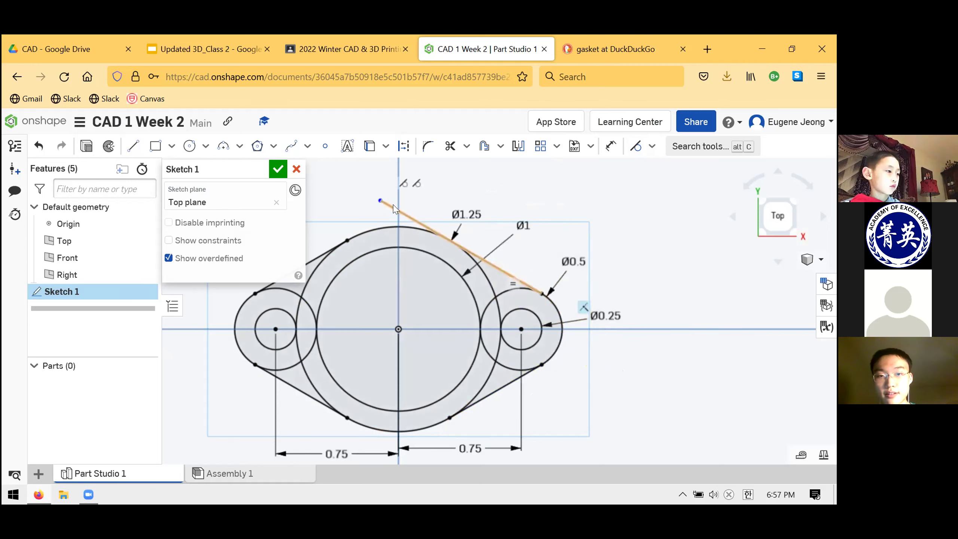
pyautogui.click(381, 200)
pyautogui.click(384, 227)
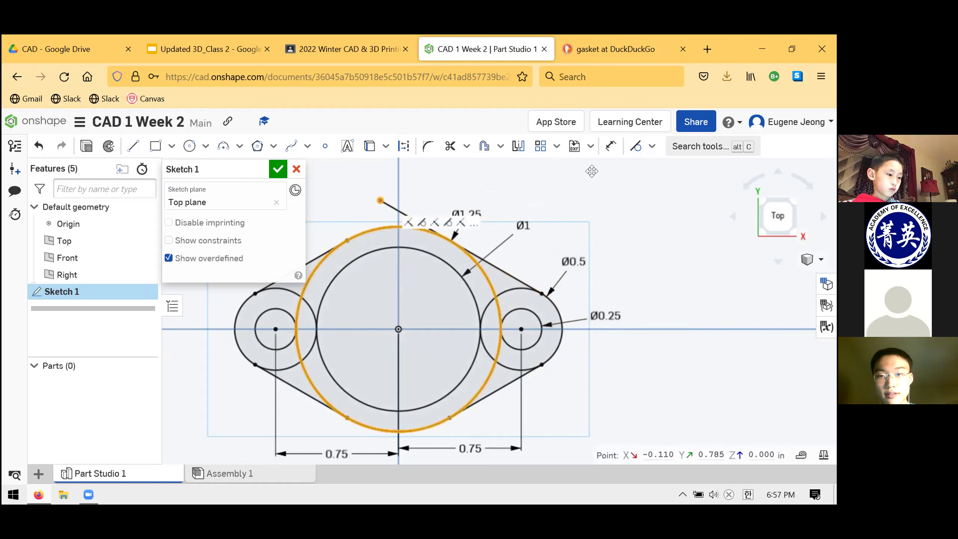
pyautogui.click(652, 146)
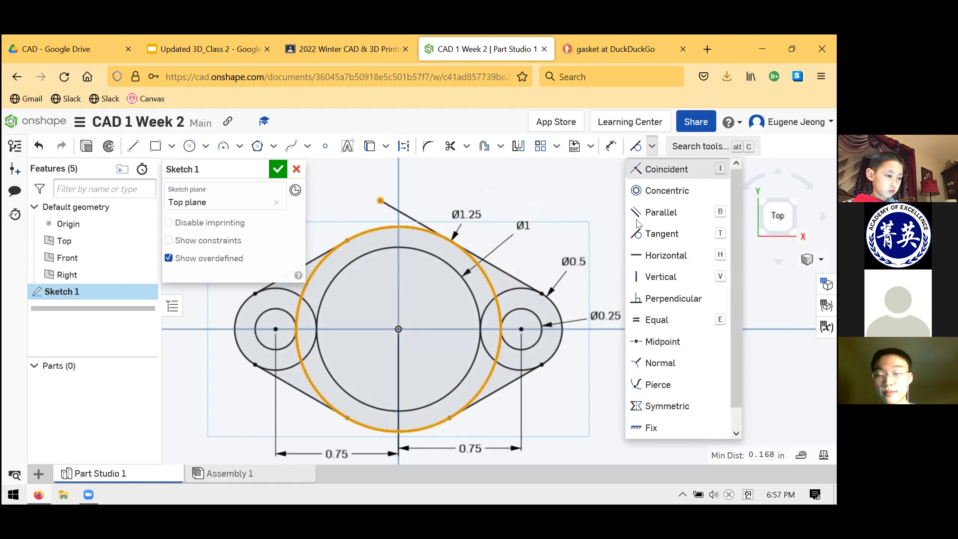
# - Pin the line's upper end onto the big circle and check the lower tangent line's length
pyautogui.press('i')
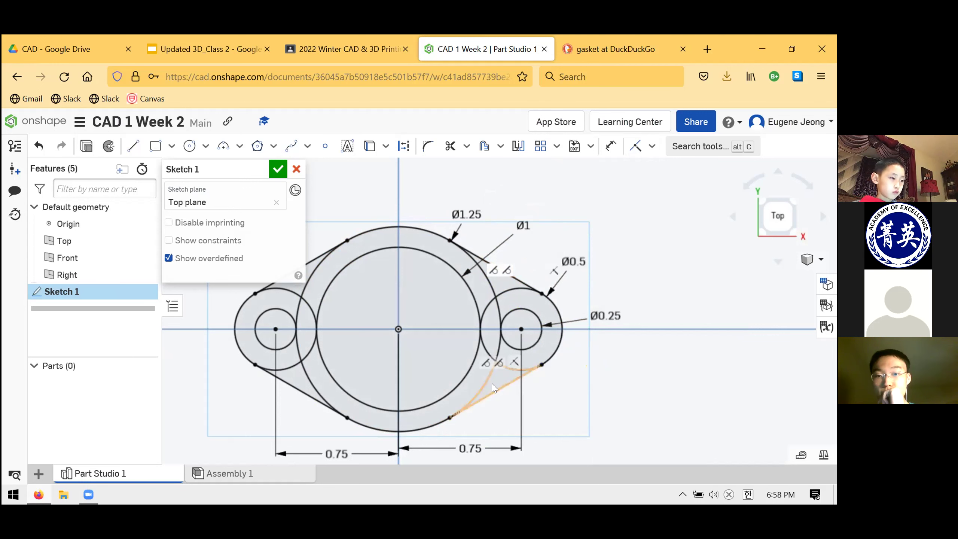
pyautogui.click(497, 392)
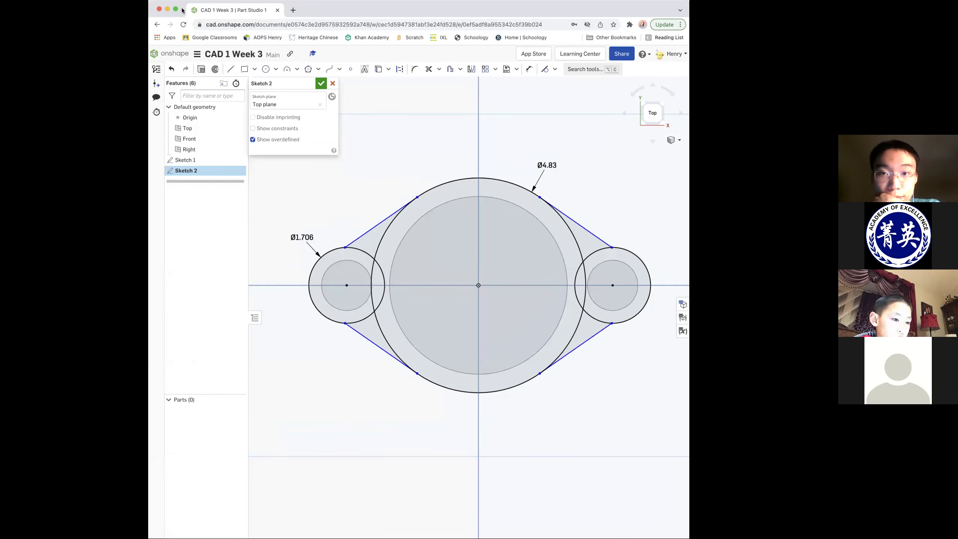
# - Maximize the browser window, then select and delete a tangent point on the big circle
pyautogui.click(175, 9)
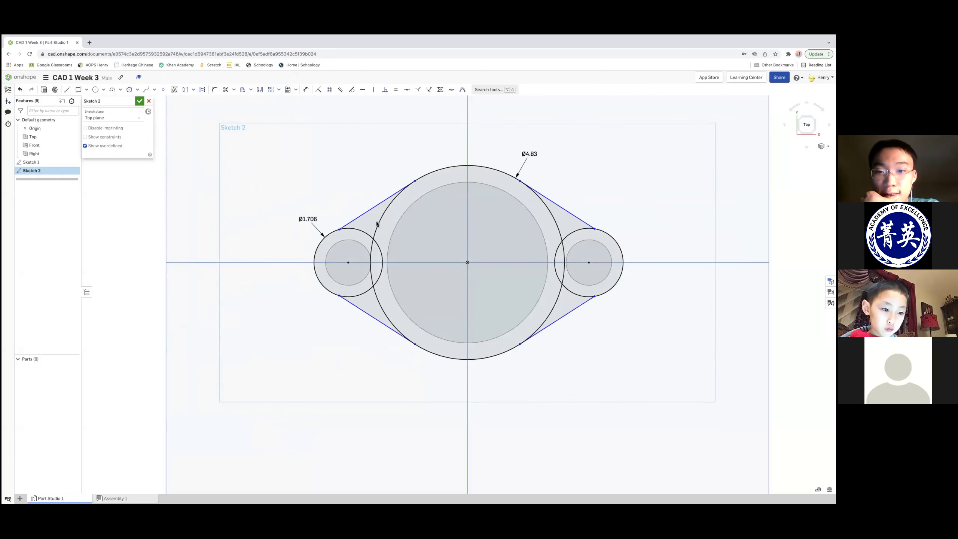
pyautogui.click(416, 181)
pyautogui.press('Delete')
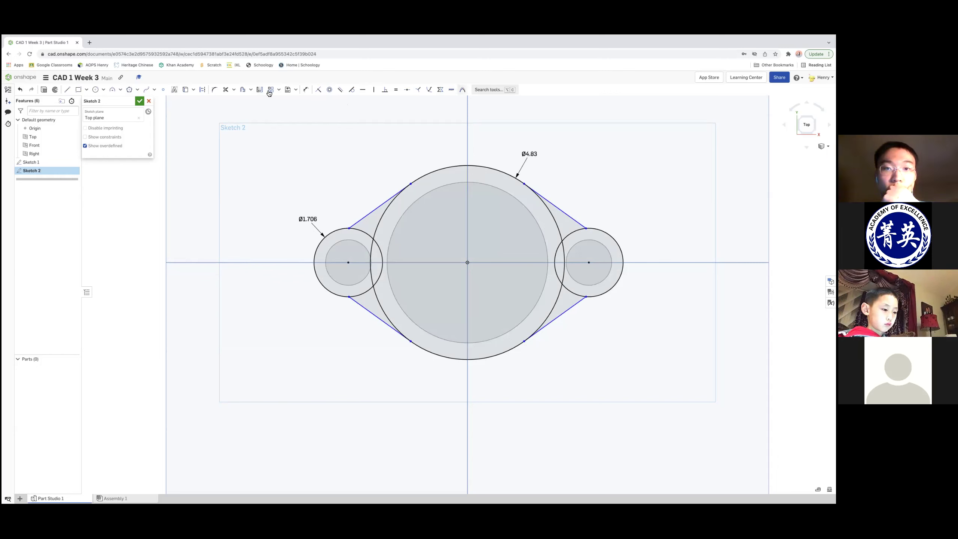
pyautogui.click(354, 91)
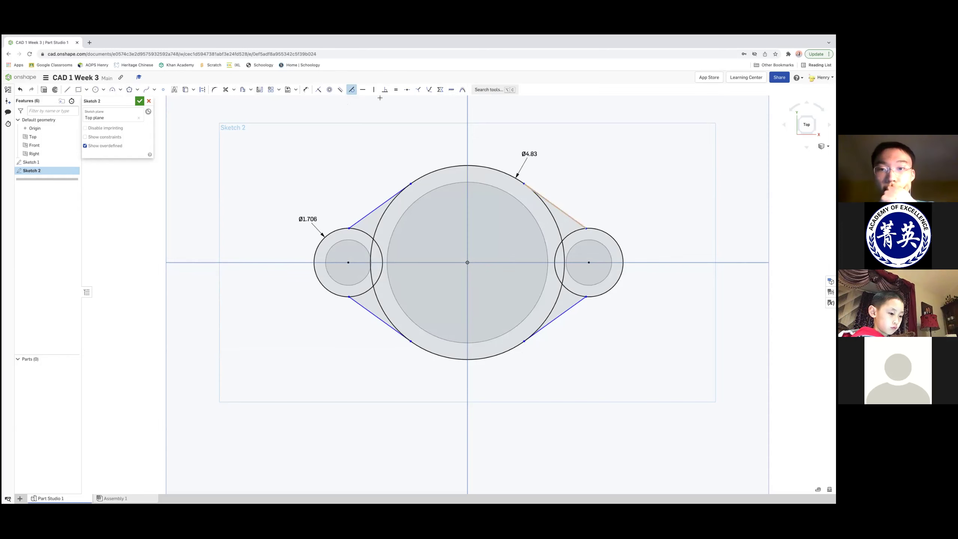
pyautogui.click(572, 236)
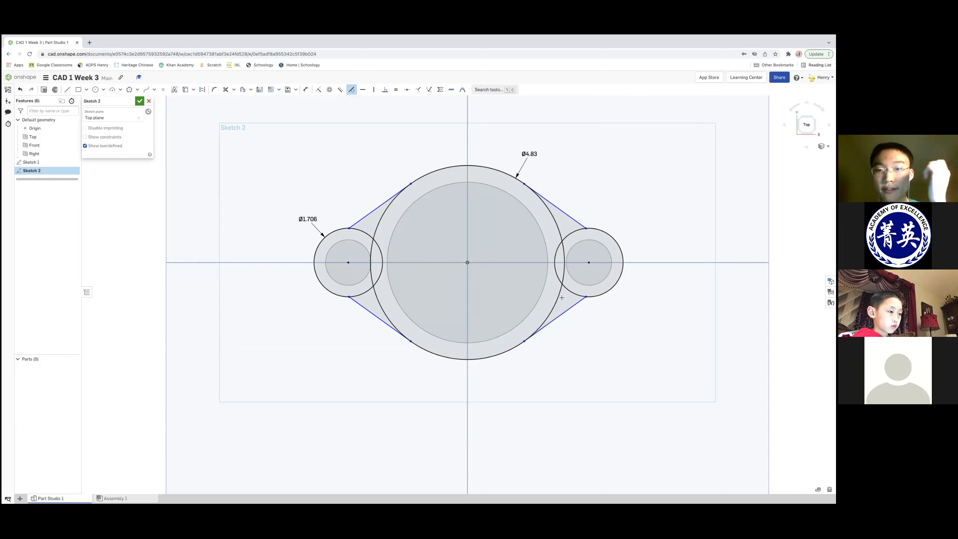
pyautogui.click(565, 214)
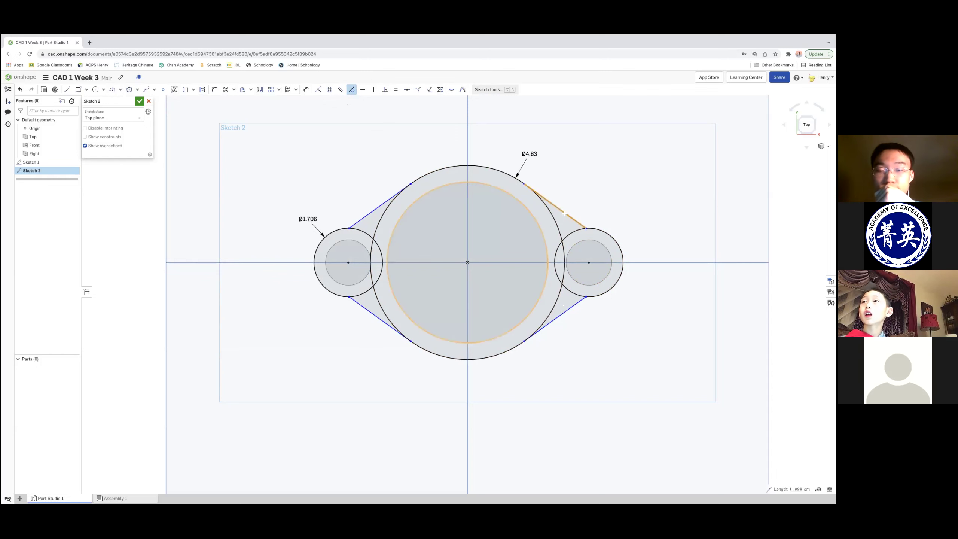
pyautogui.click(483, 148)
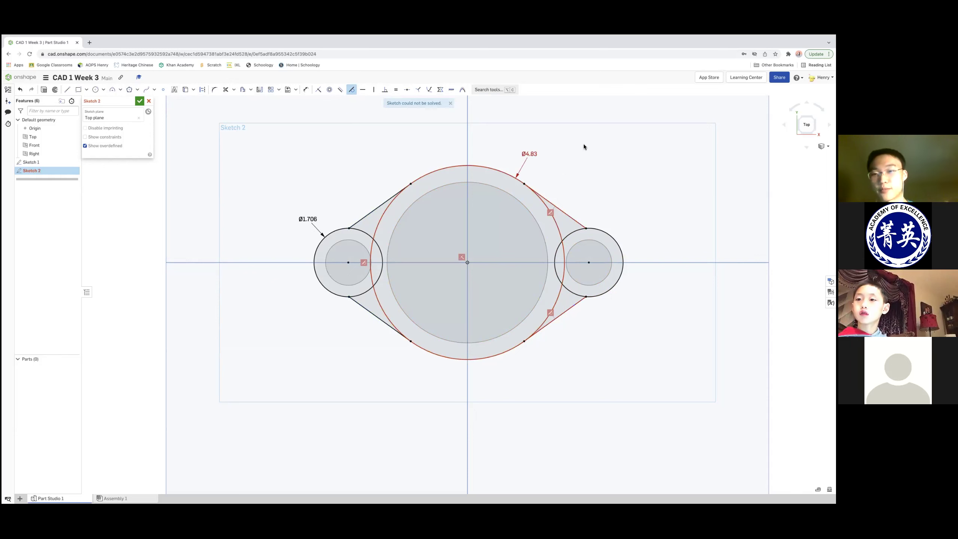
pyautogui.click(19, 89)
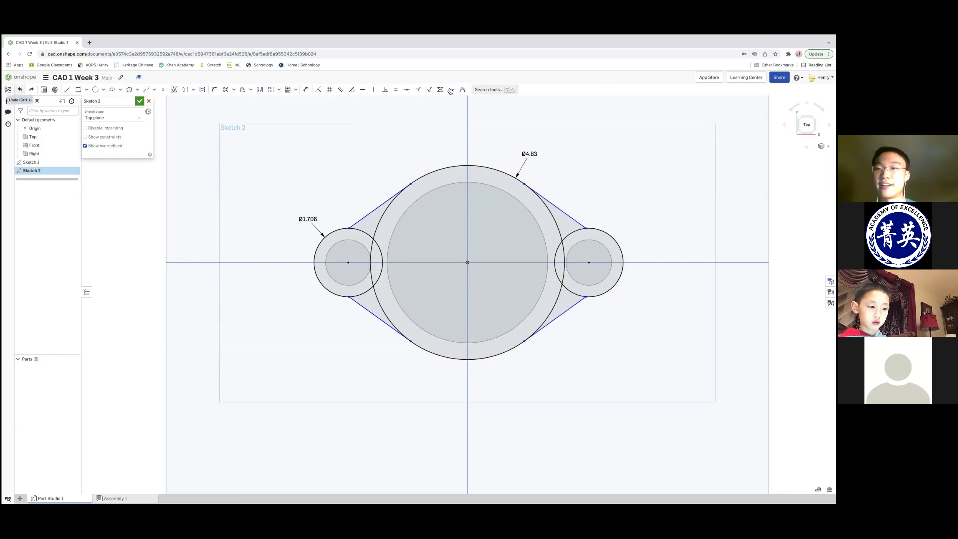
# - Retry a tangent constraint on the upper-right line, then clear the selection
pyautogui.click(351, 91)
pyautogui.click(562, 209)
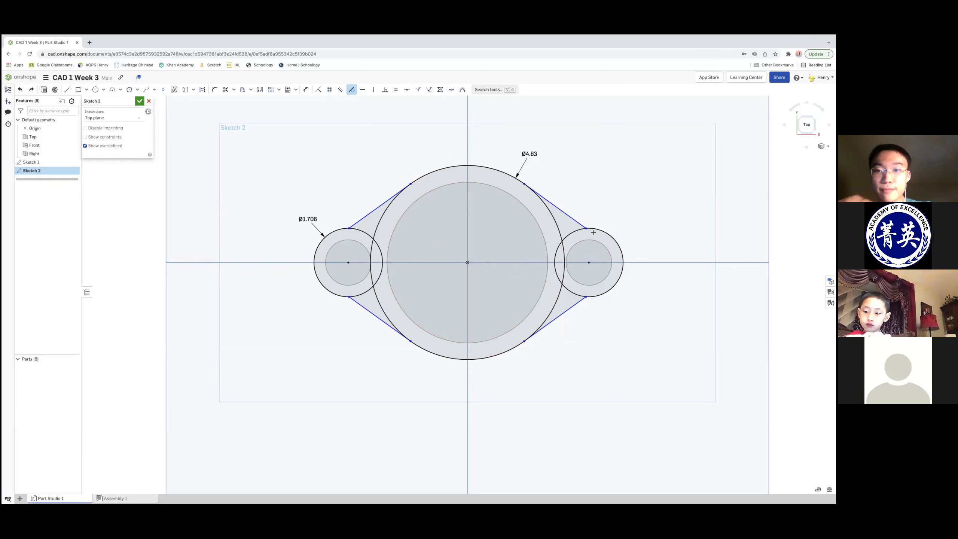
pyautogui.click(559, 211)
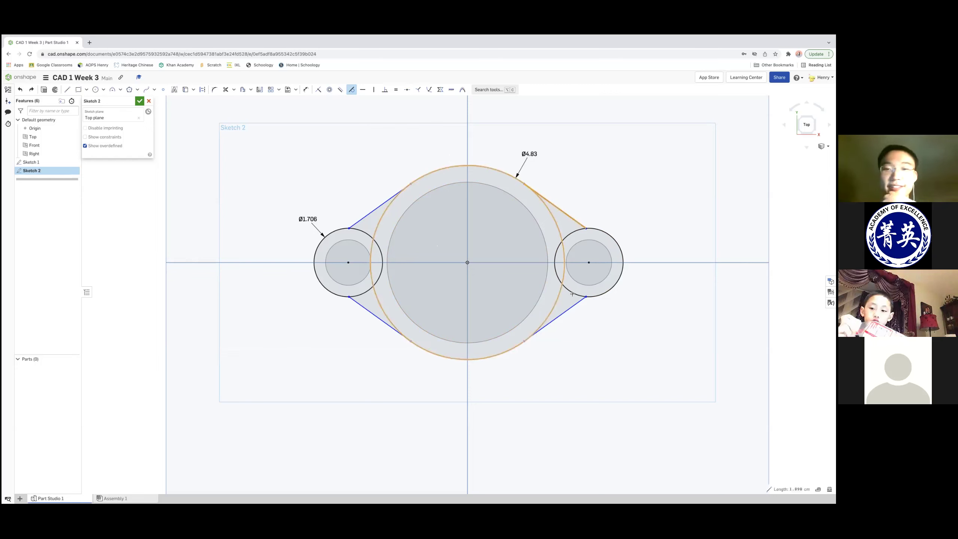
pyautogui.press('Escape')
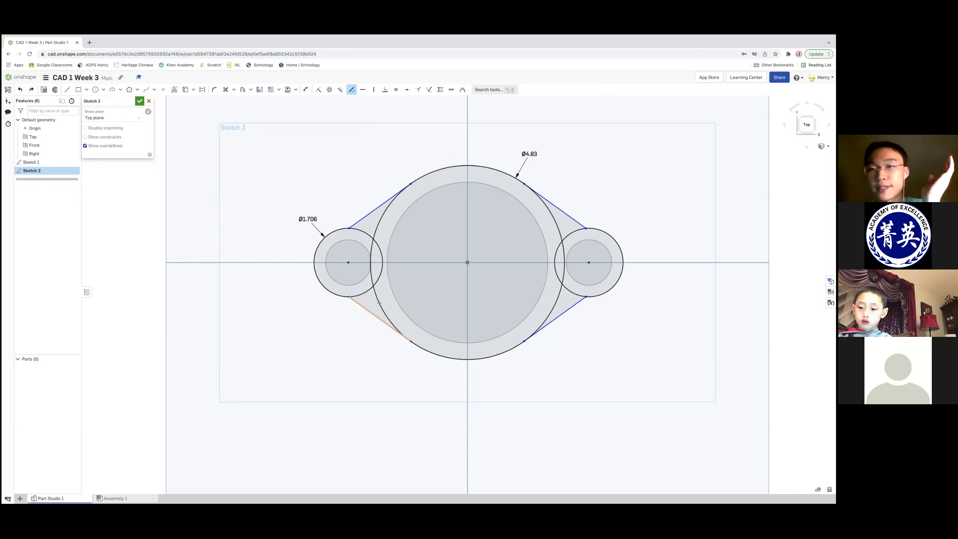
# - Delete the upper-left tangent line and select the upper-right one
pyautogui.click(380, 206)
pyautogui.press('Escape')
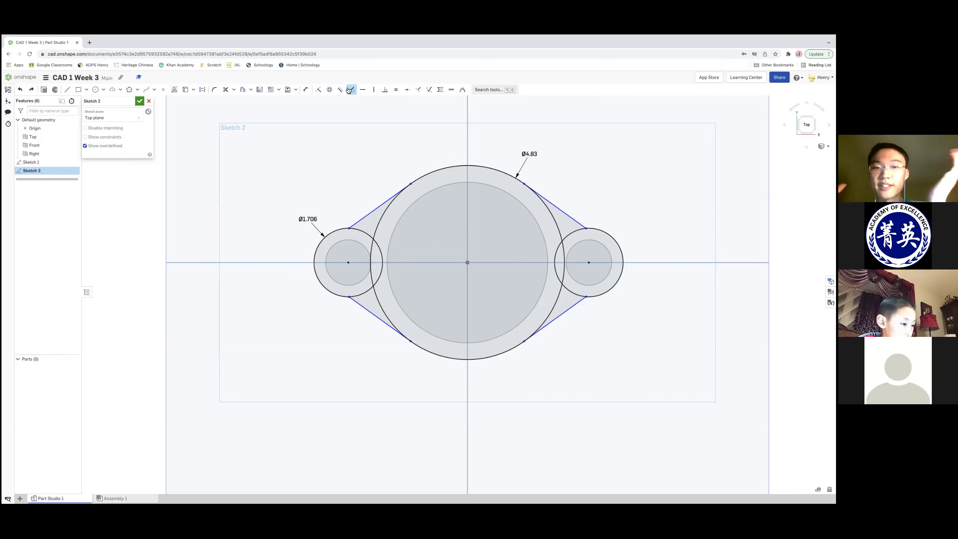
pyautogui.click(371, 211)
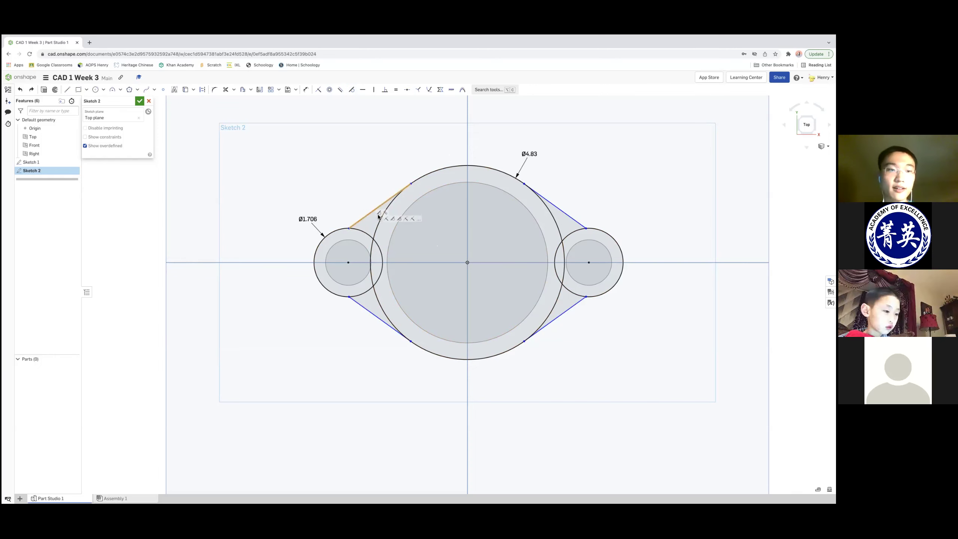
pyautogui.press('Delete')
pyautogui.click(551, 201)
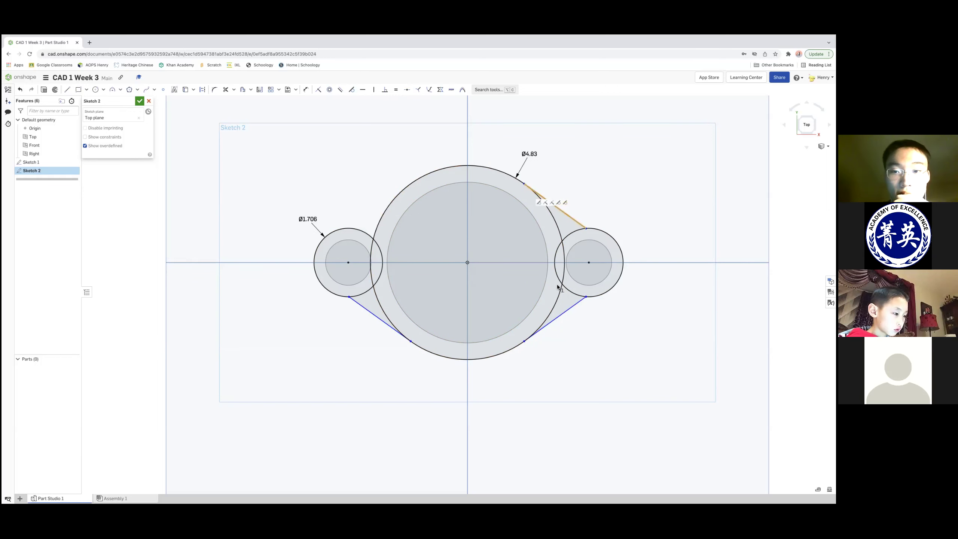
# - Delete the upper-right and lower-right tangent lines
pyautogui.press('Delete')
pyautogui.click(560, 315)
pyautogui.press('Delete')
pyautogui.press('Delete')
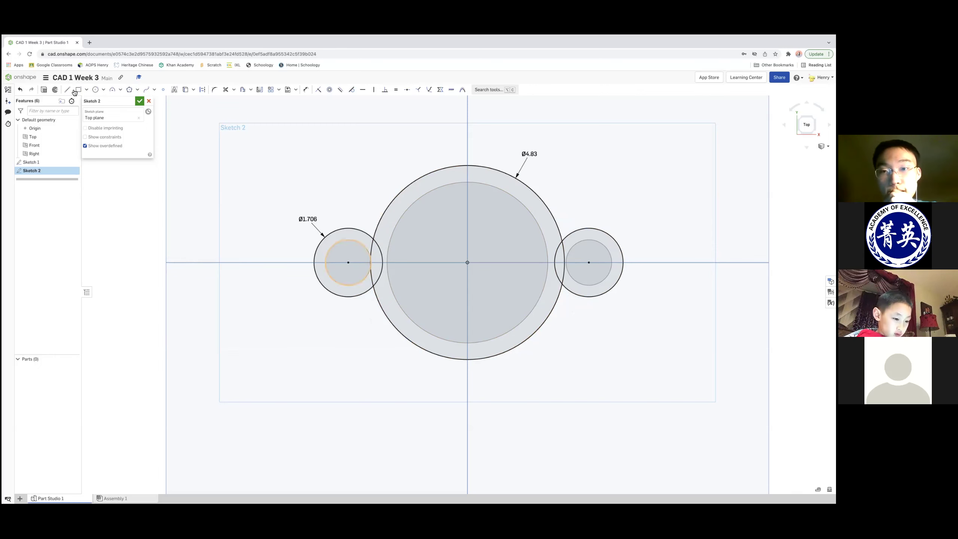
# - Draw lines from the top and bottom of the left boss to the big circle
pyautogui.click(67, 89)
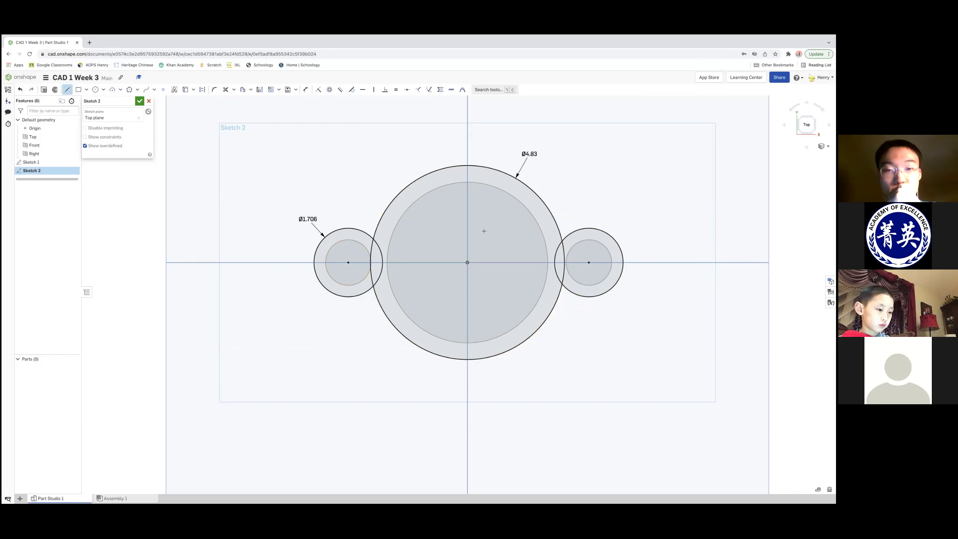
pyautogui.click(347, 228)
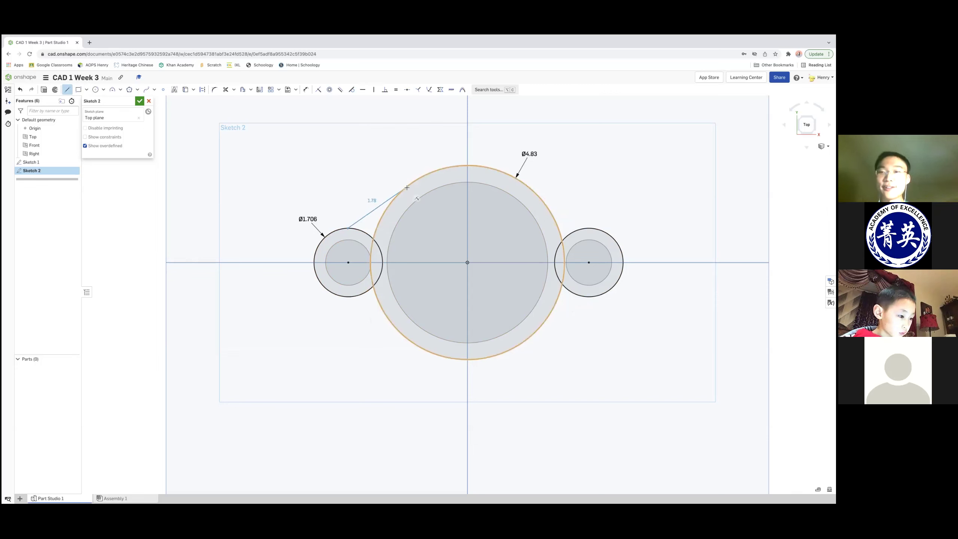
pyautogui.click(407, 188)
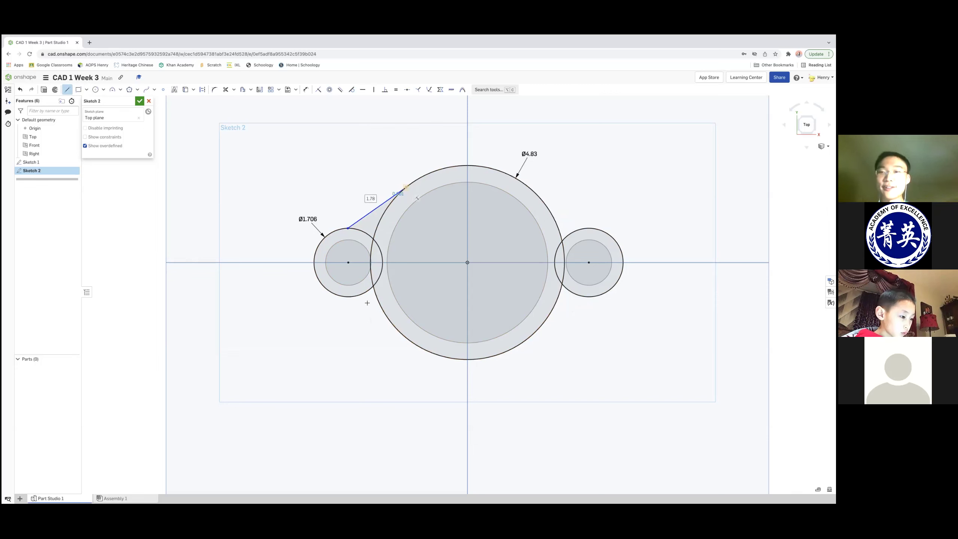
pyautogui.click(349, 298)
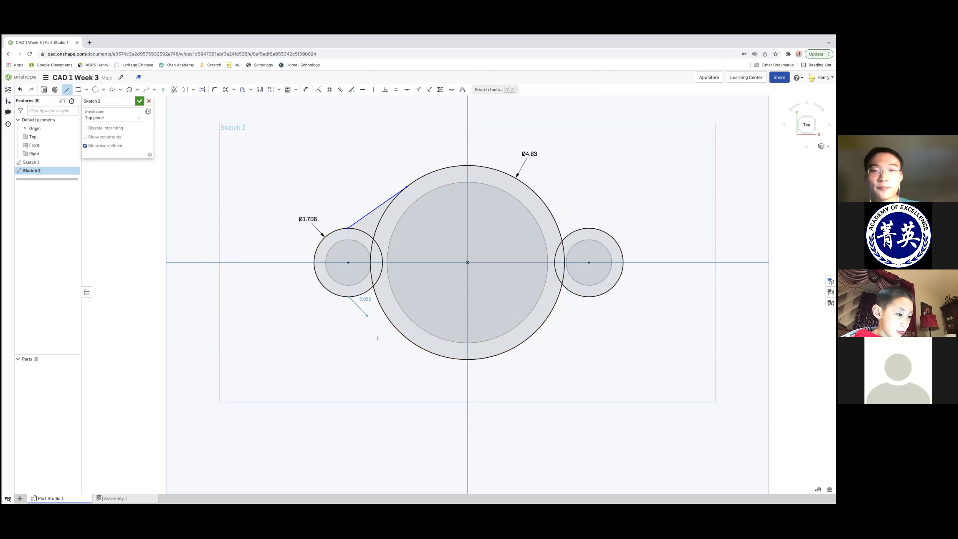
pyautogui.click(407, 340)
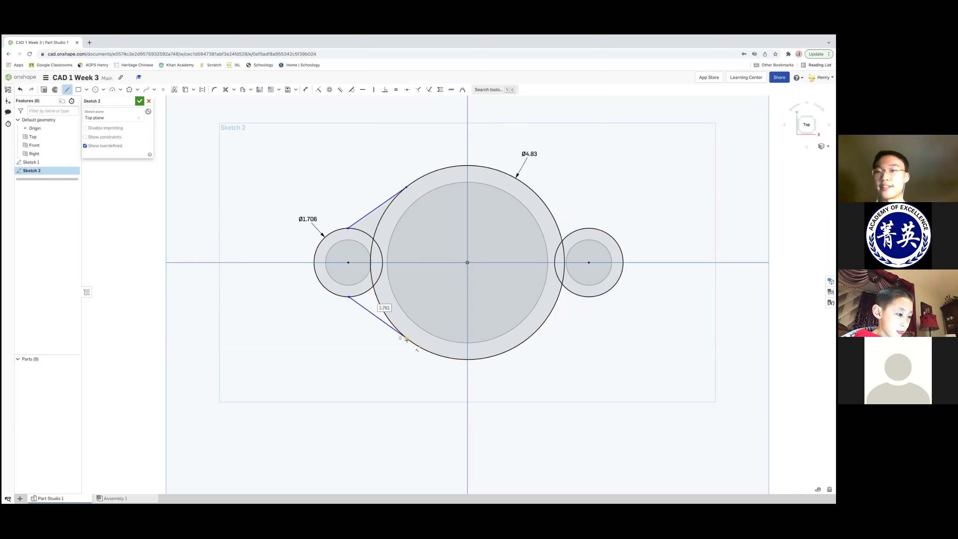
# - Remove the stray short segment accidentally drawn on the big circle's upper right
pyautogui.click(532, 187)
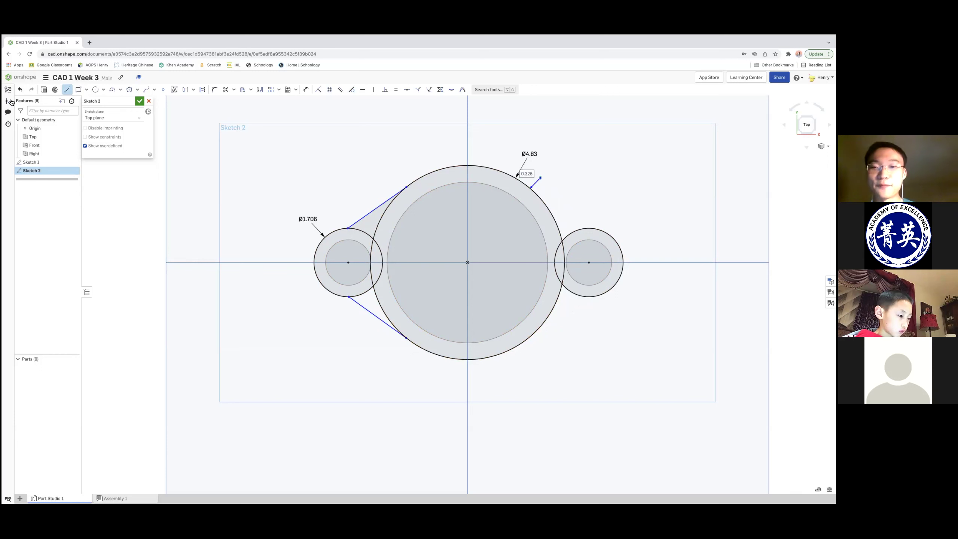
pyautogui.click(540, 178)
pyautogui.press('Escape')
pyautogui.click(539, 182)
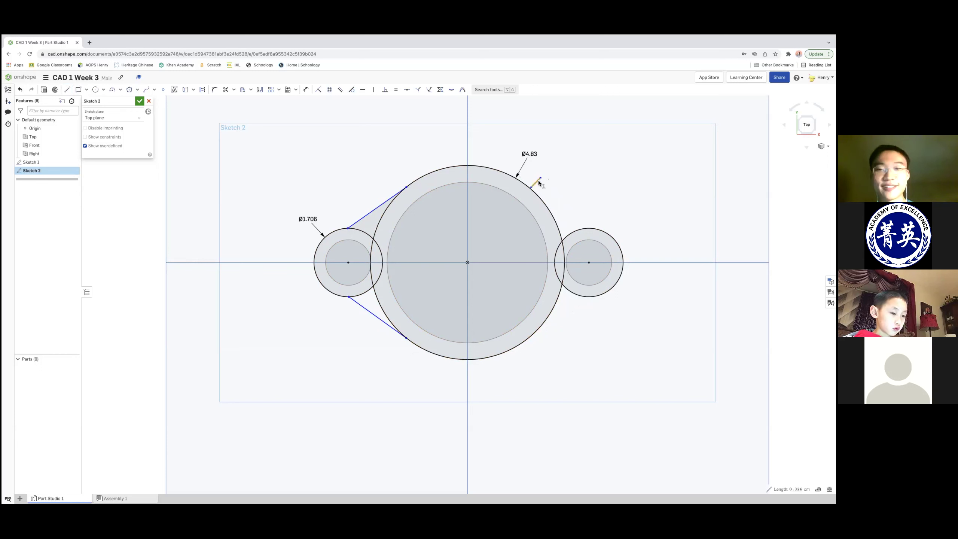
pyautogui.press('Delete')
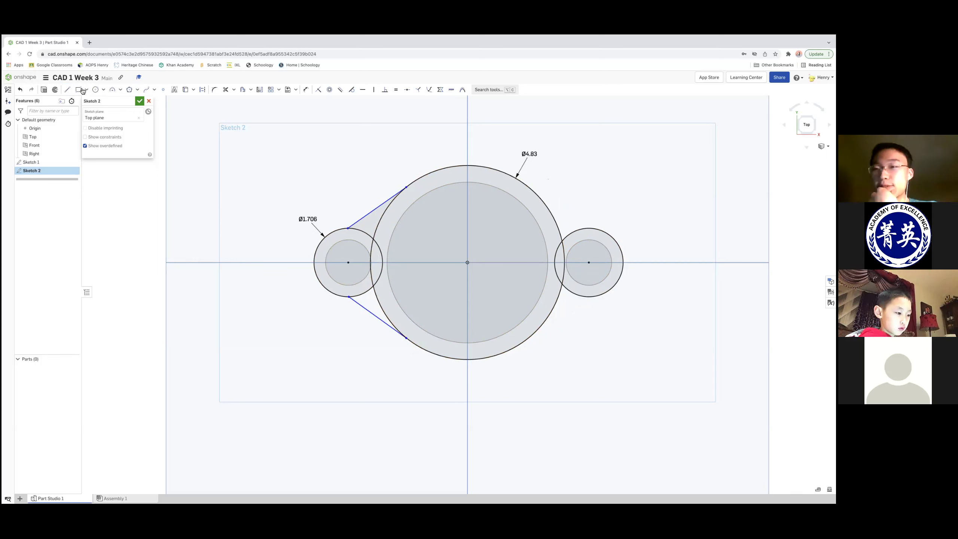
# - Draw the 1.798 upper-right line from the big circle to the right boss, then open Sketch 1
pyautogui.click(67, 90)
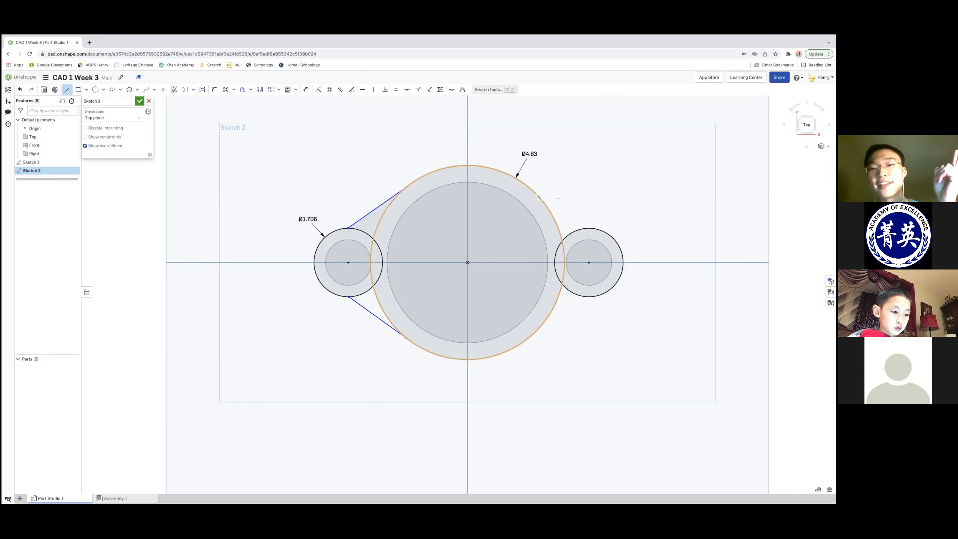
pyautogui.click(529, 187)
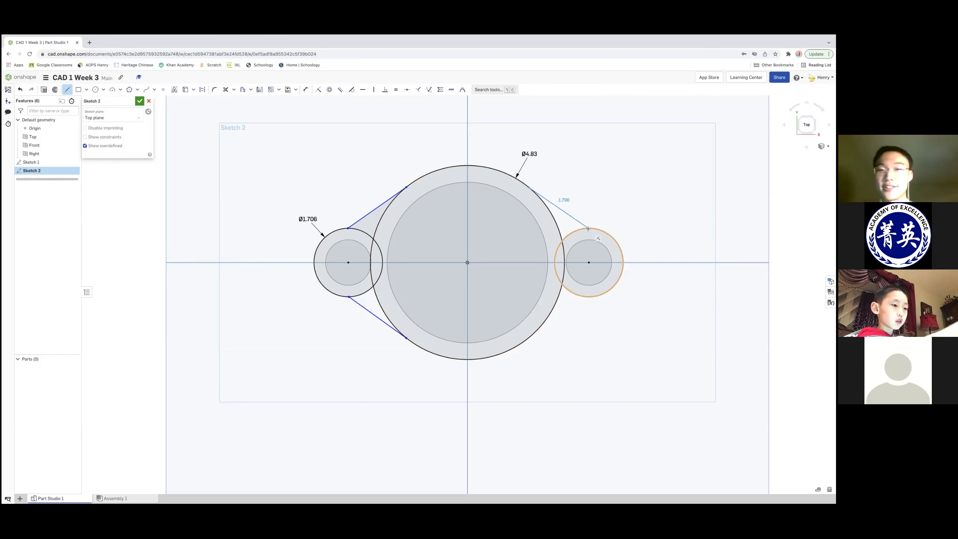
pyautogui.click(587, 218)
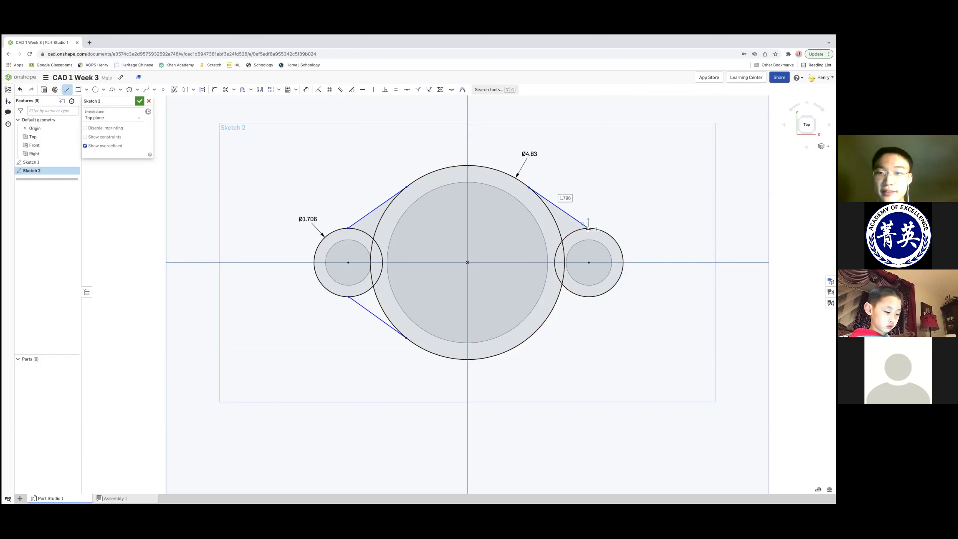
pyautogui.doubleClick(31, 162)
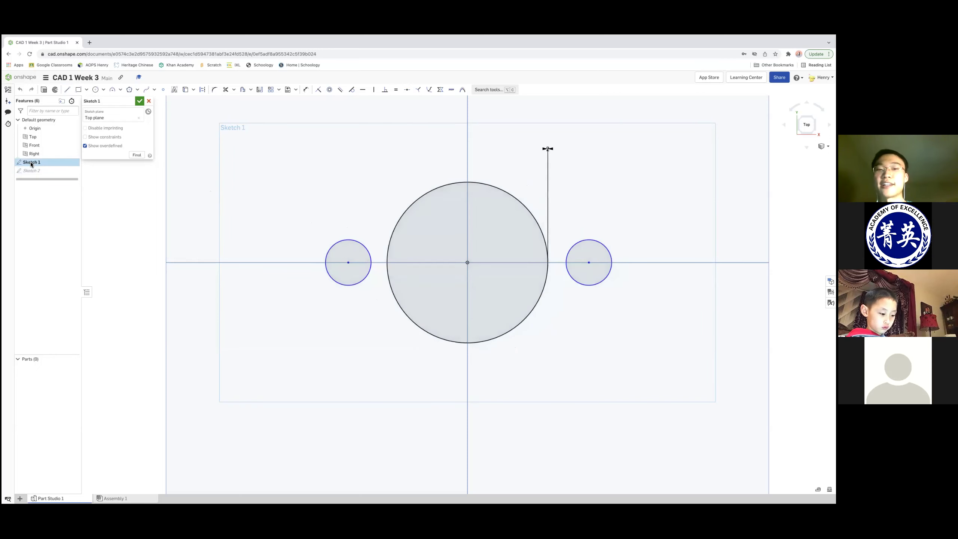
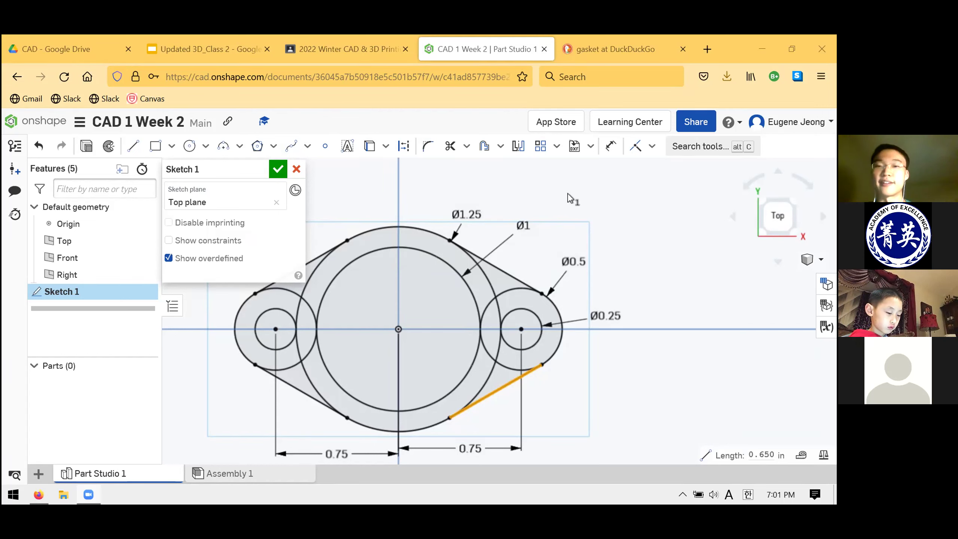
# - Clear the tangent-line selection, pick the Ø1 dimension, and finish Sketch 1
pyautogui.click(577, 207)
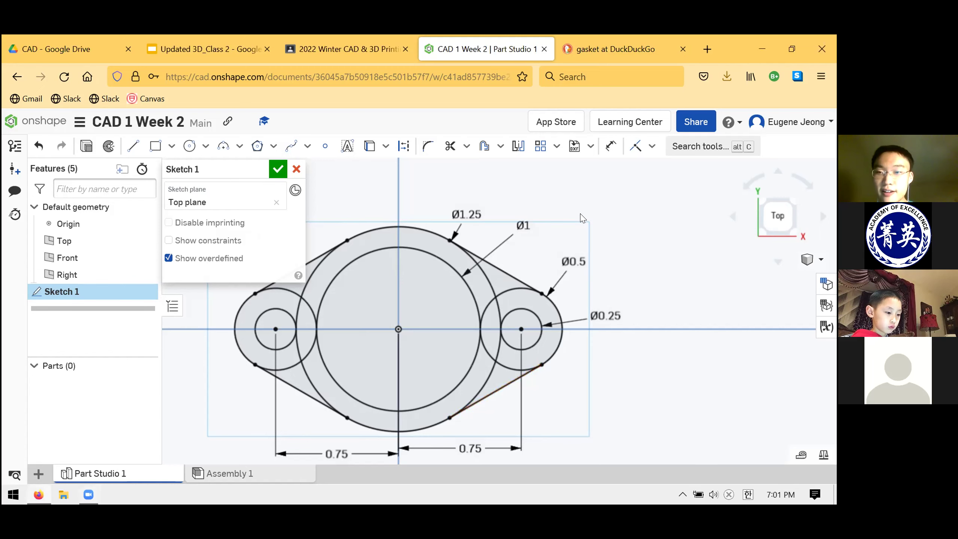
pyautogui.scroll(-1, 581, 213)
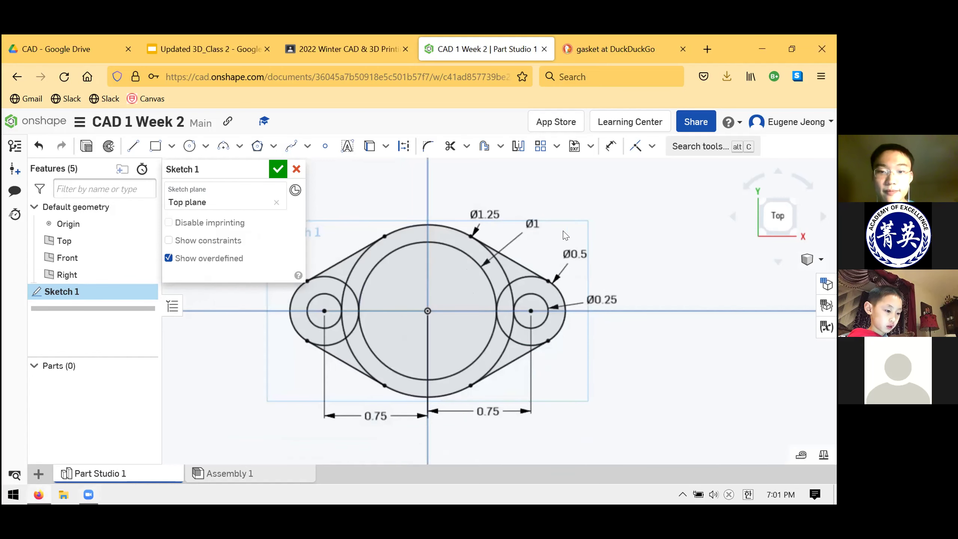
pyautogui.click(532, 224)
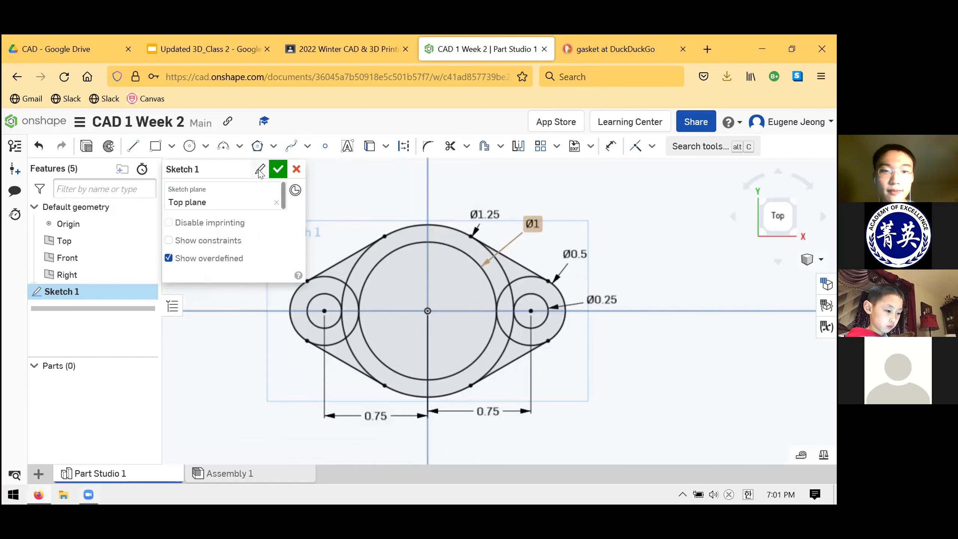
pyautogui.click(279, 170)
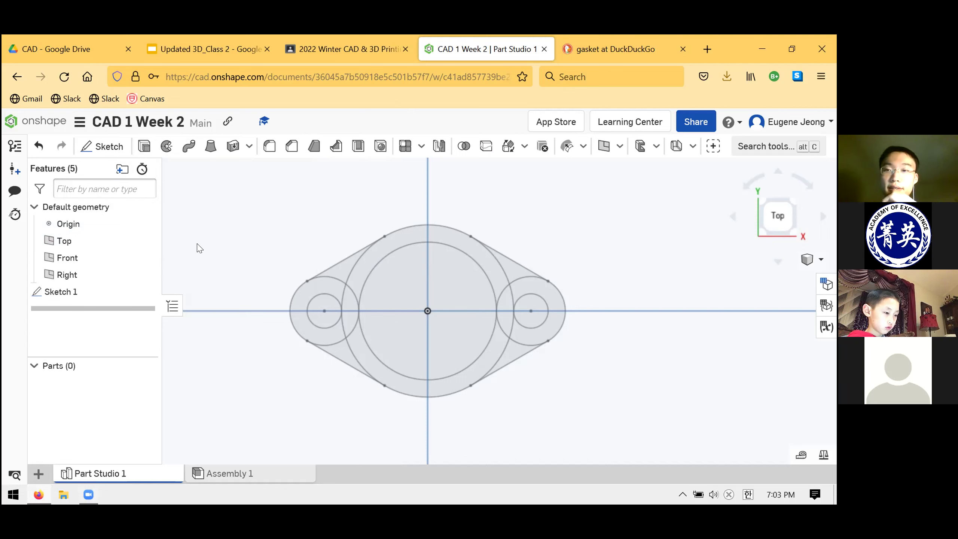
# - Reopen Sketch 1 for editing and delete the upper-right connecting line
pyautogui.click(85, 291)
pyautogui.rightClick(110, 291)
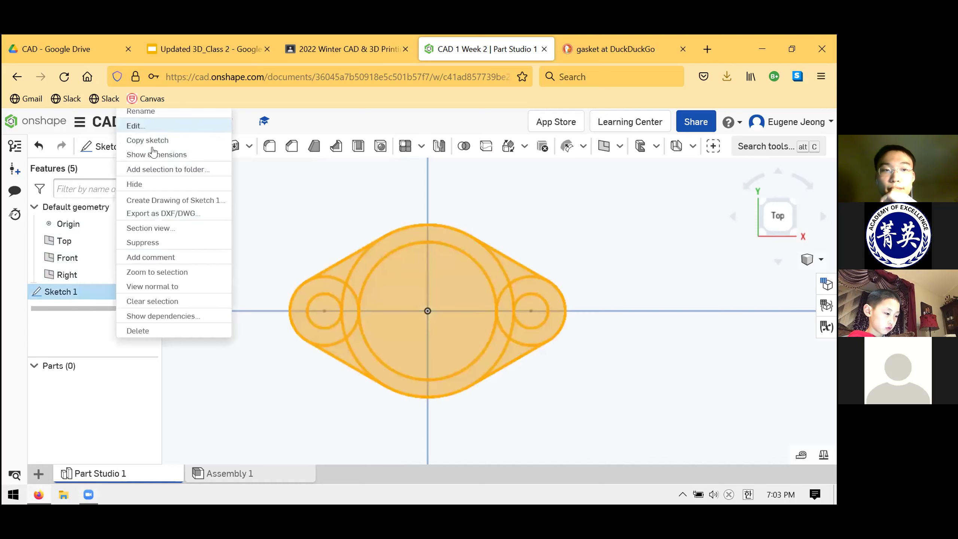
pyautogui.click(219, 126)
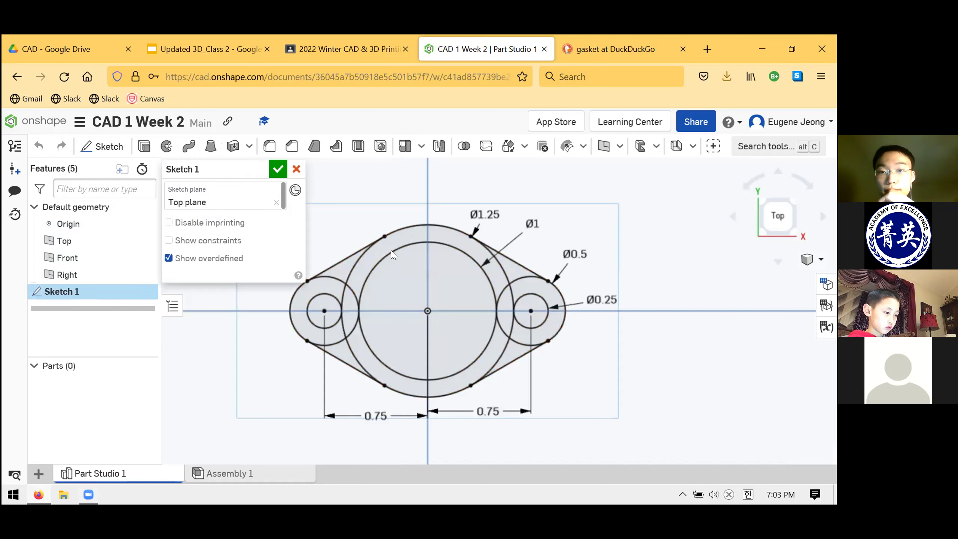
pyautogui.click(521, 269)
pyautogui.press('Delete')
# - Draw a replacement line tangent to the Ø1.25 circle and the right Ø0.5 circle, then accept the sketch
pyautogui.click(133, 146)
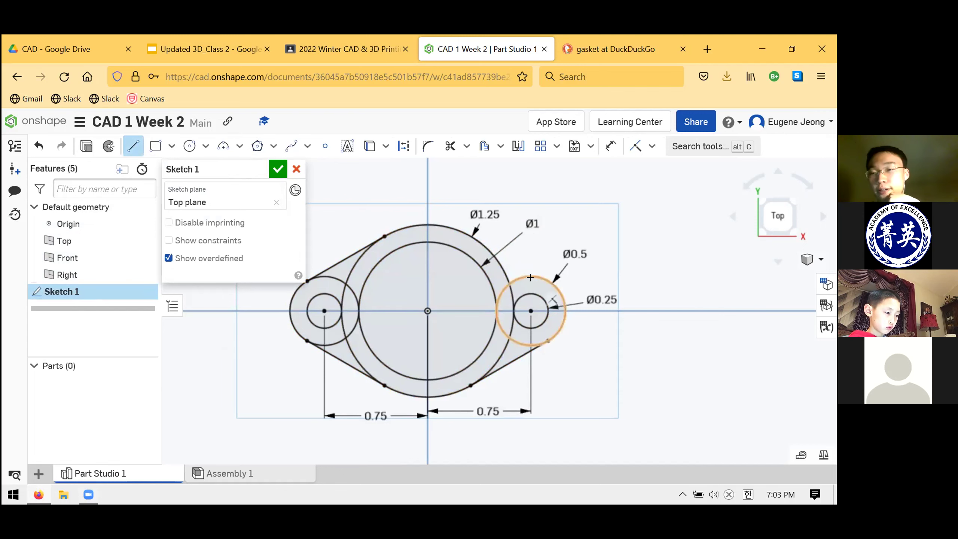
pyautogui.click(483, 245)
pyautogui.click(535, 276)
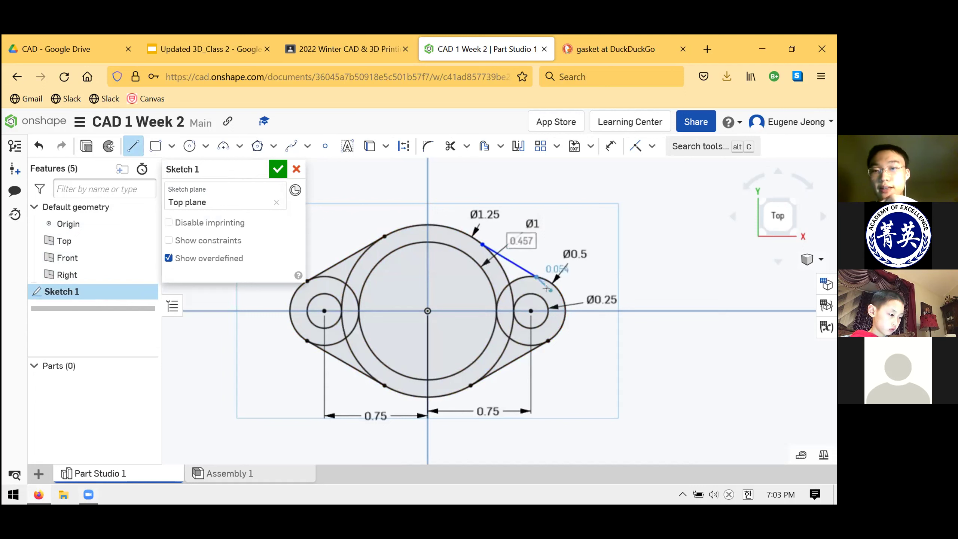
pyautogui.press('Escape')
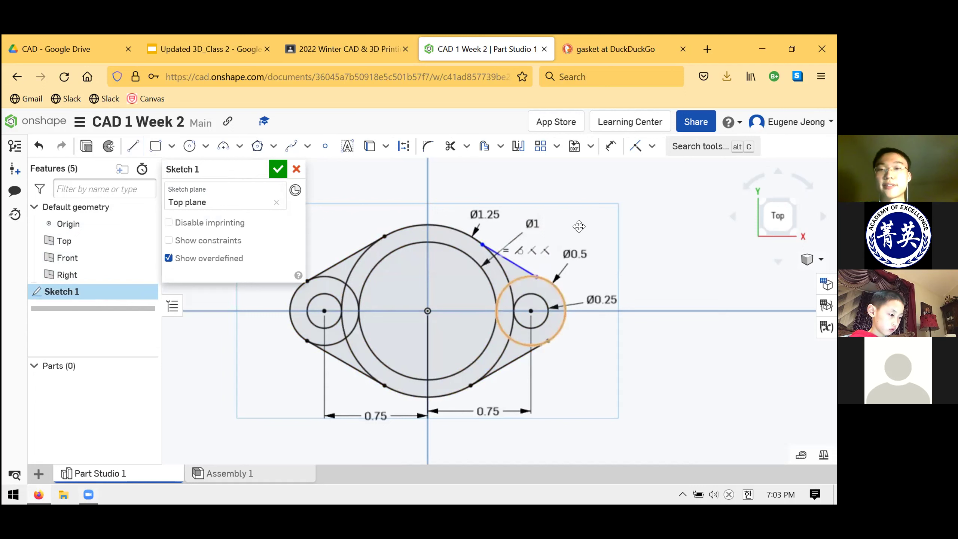
pyautogui.click(653, 146)
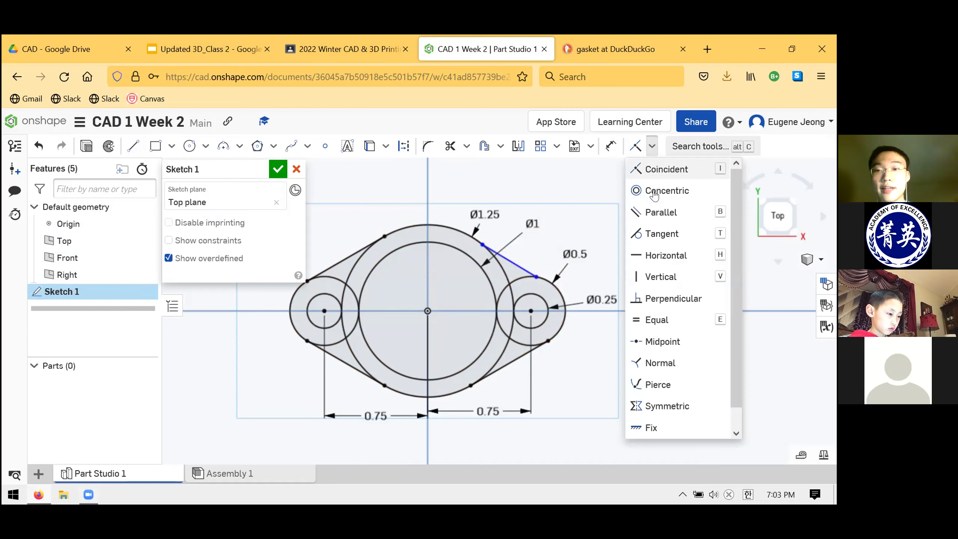
pyautogui.click(641, 233)
pyautogui.click(508, 262)
pyautogui.click(517, 276)
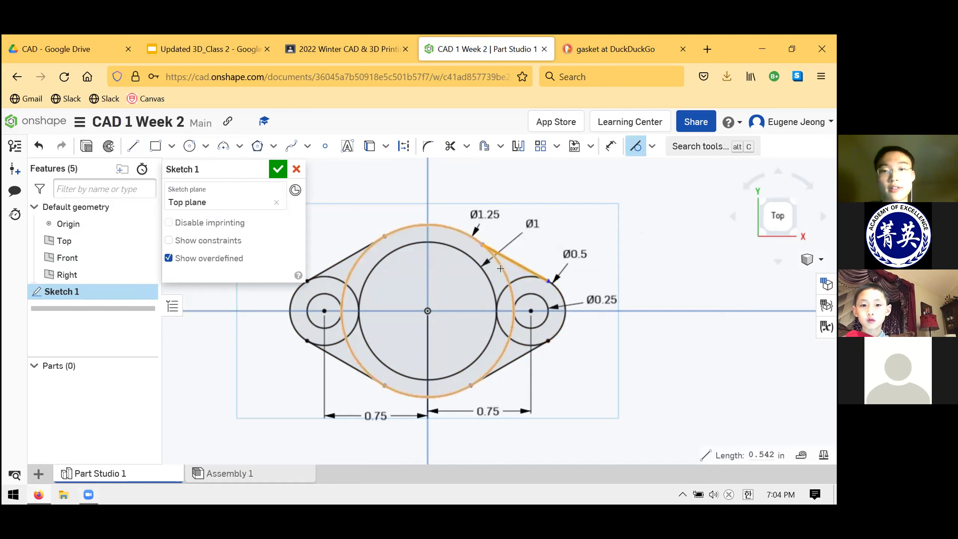
pyautogui.click(438, 225)
pyautogui.click(277, 170)
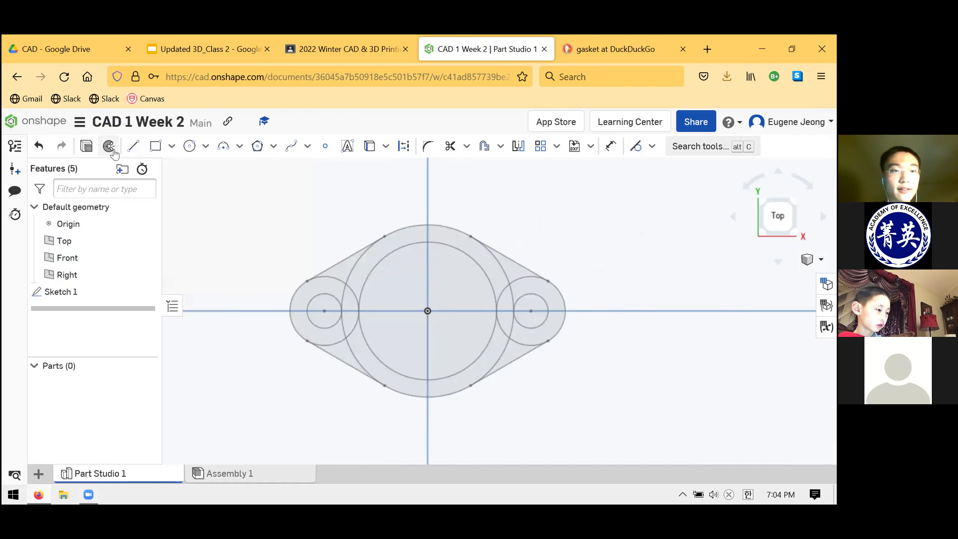
# - Cancel a stray Sketch 2, start an extrude, and select the top and right-side ring regions
pyautogui.click(91, 146)
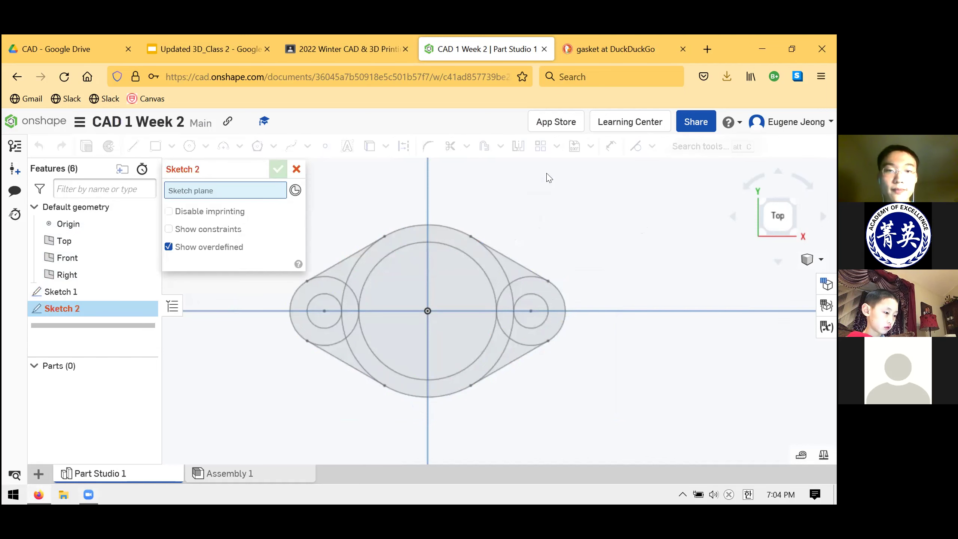
pyautogui.click(296, 169)
pyautogui.click(144, 146)
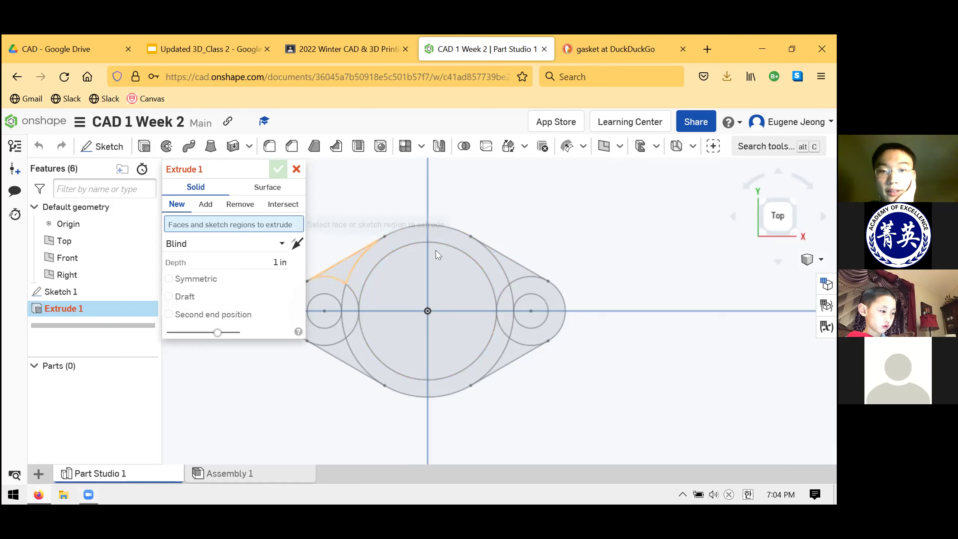
pyautogui.click(512, 271)
pyautogui.click(527, 282)
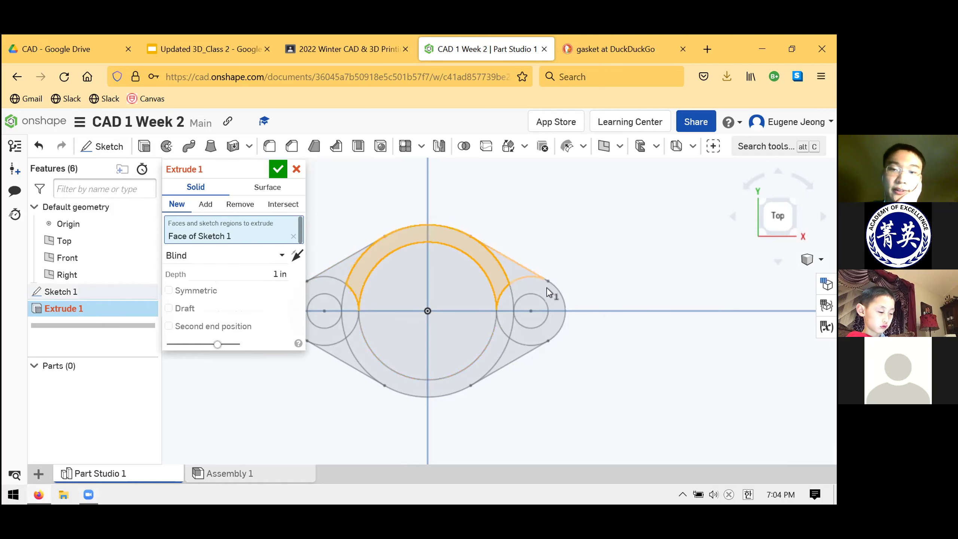
pyautogui.scroll(3, 540, 280)
pyautogui.click(608, 329)
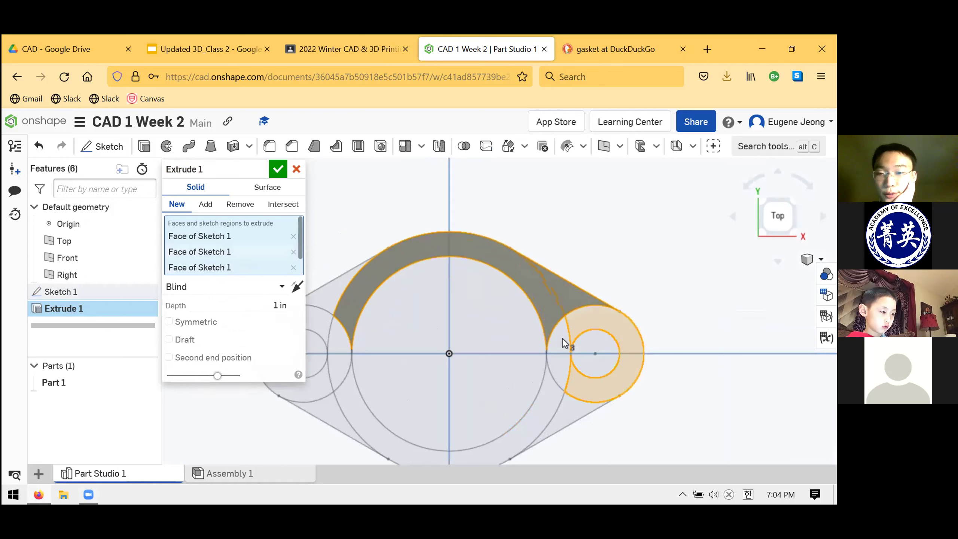
pyautogui.click(558, 343)
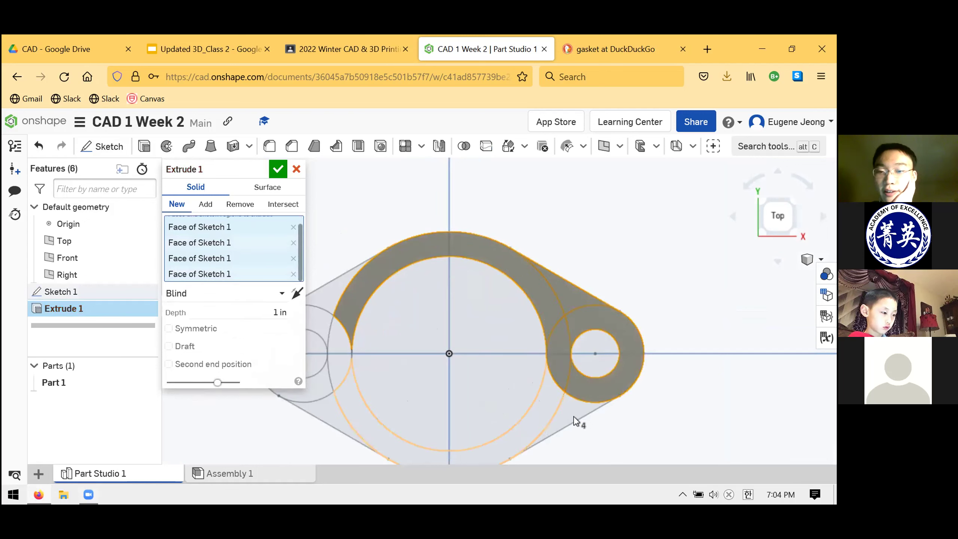
pyautogui.click(556, 408)
pyautogui.click(541, 406)
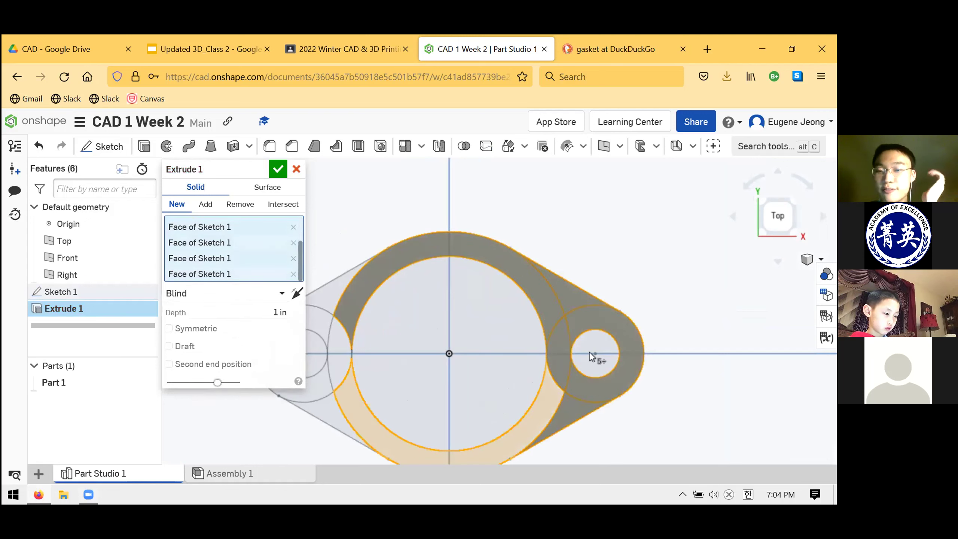
# - Add the left lobe, lens and tangent regions to the extrude selection
pyautogui.scroll(2, 614, 265)
pyautogui.scroll(-3, 582, 274)
pyautogui.scroll(1, 351, 332)
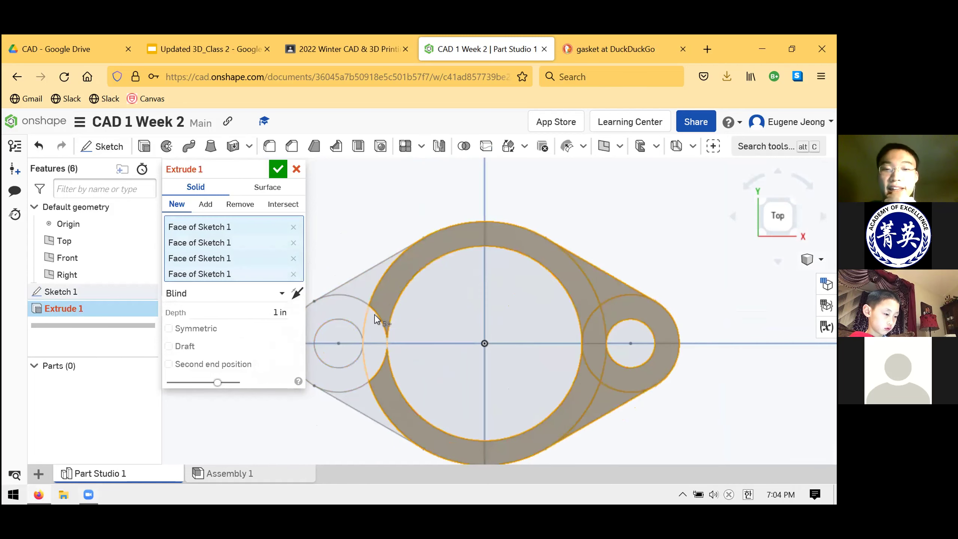
pyautogui.click(372, 330)
pyautogui.click(353, 298)
pyautogui.click(351, 312)
pyautogui.scroll(1, 517, 252)
pyautogui.scroll(-2, 445, 319)
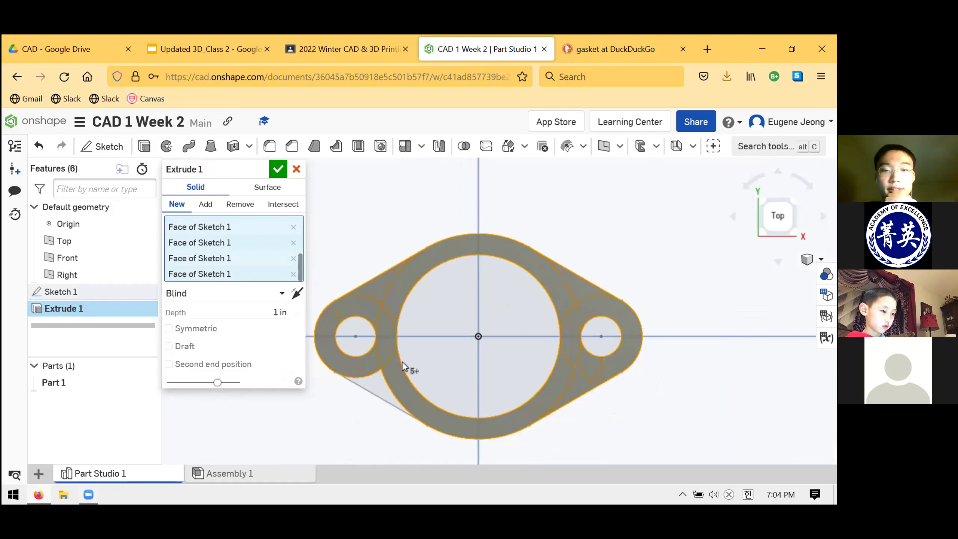
pyautogui.click(405, 405)
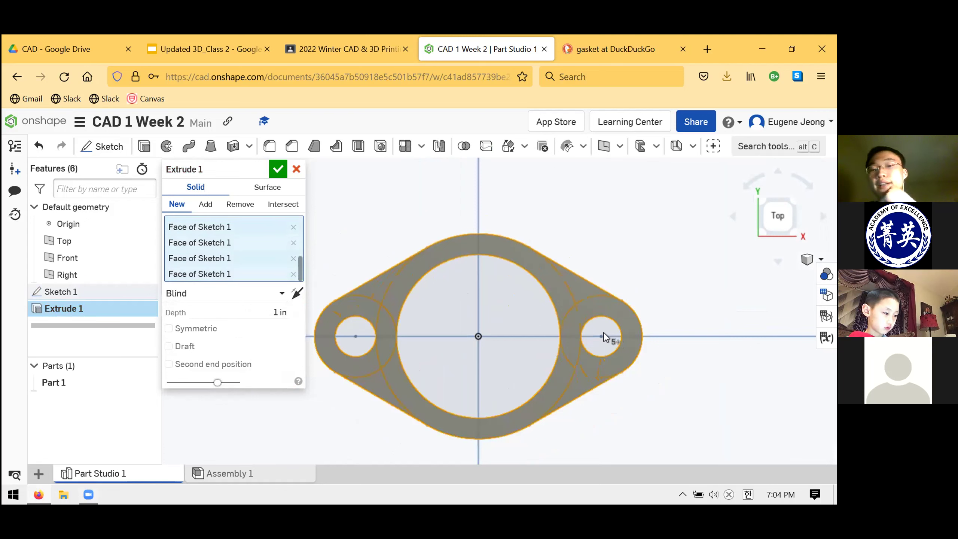
# - Remove the central circle face so the central hole stays open
pyautogui.click(454, 311)
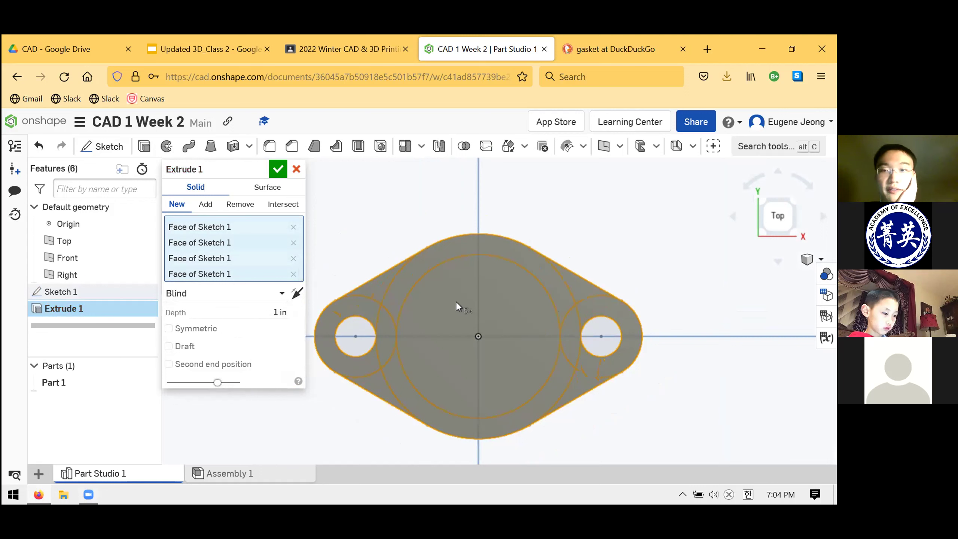
pyautogui.click(465, 308)
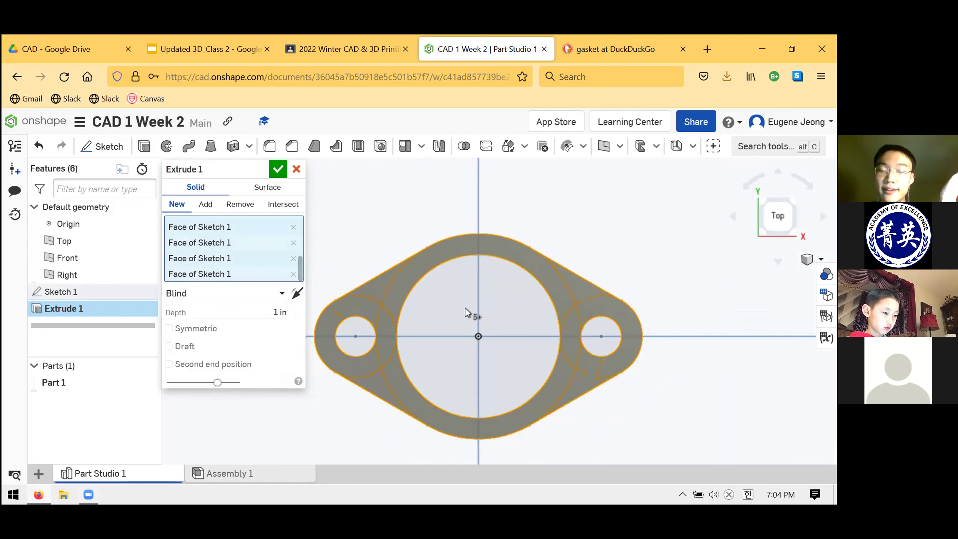
pyautogui.click(452, 326)
pyautogui.scroll(3, 213, 239)
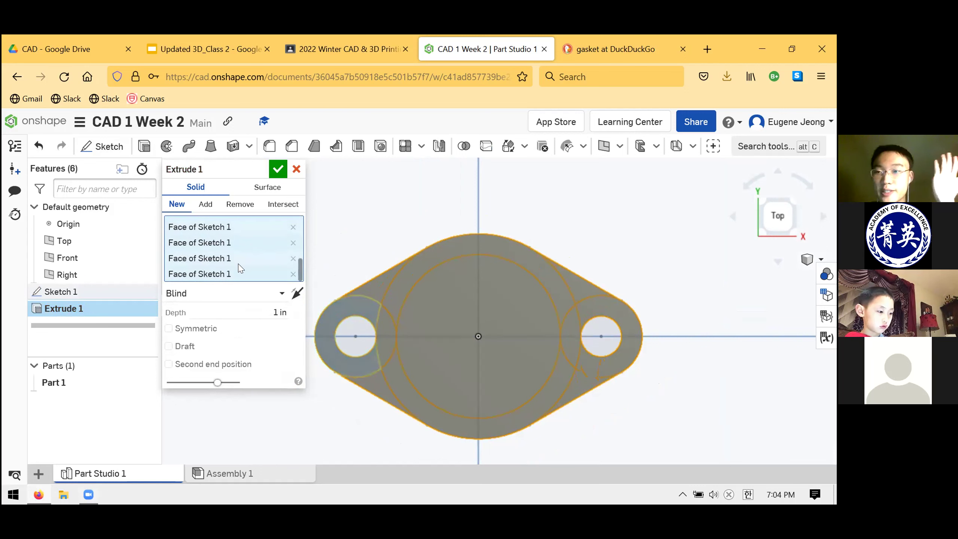
pyautogui.scroll(-3, 287, 277)
pyautogui.click(293, 274)
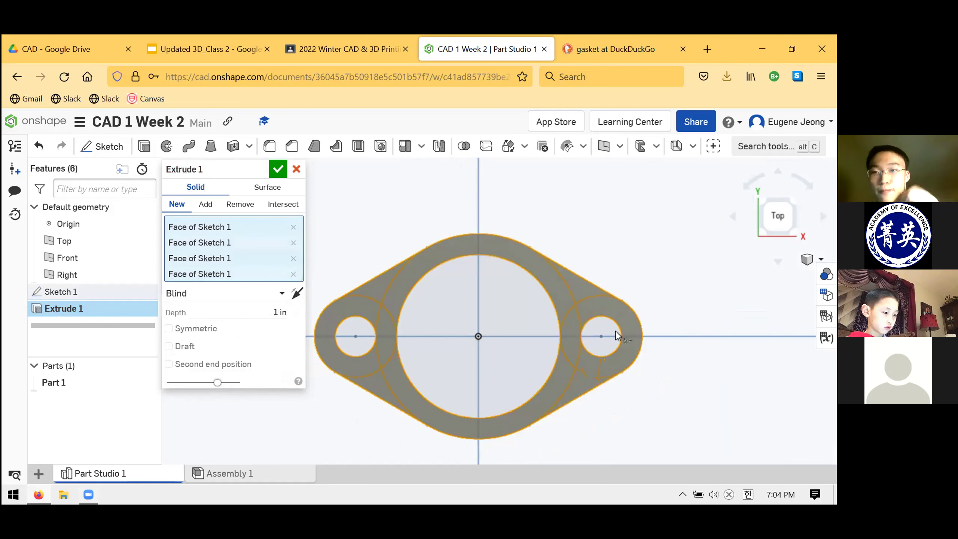
# - Keep the extrude end type as Blind and orbit to preview the solid
pyautogui.click(253, 292)
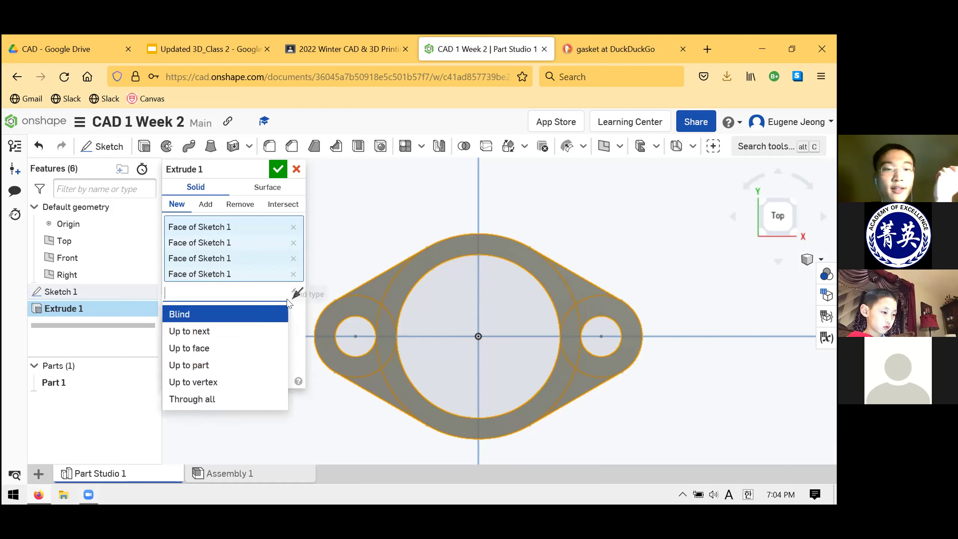
pyautogui.click(251, 301)
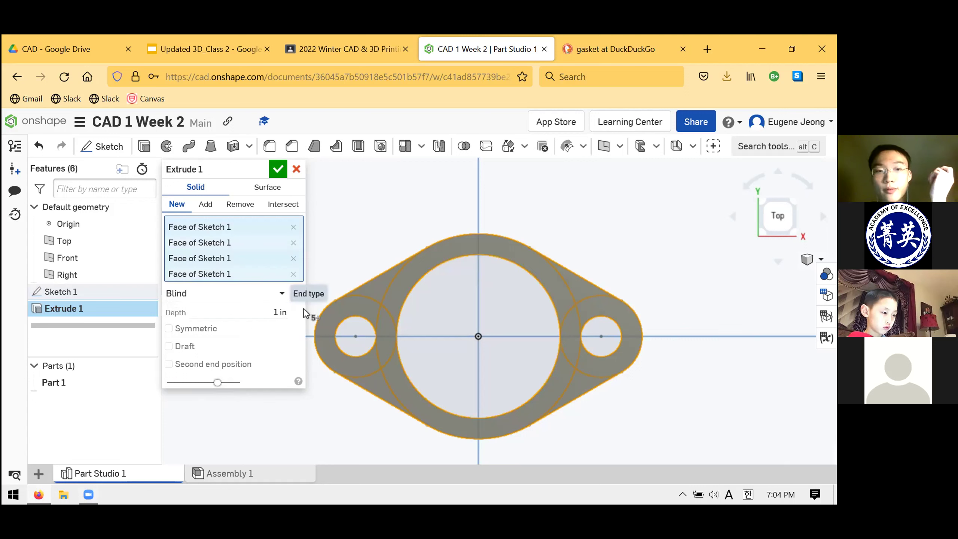
pyautogui.click(257, 298)
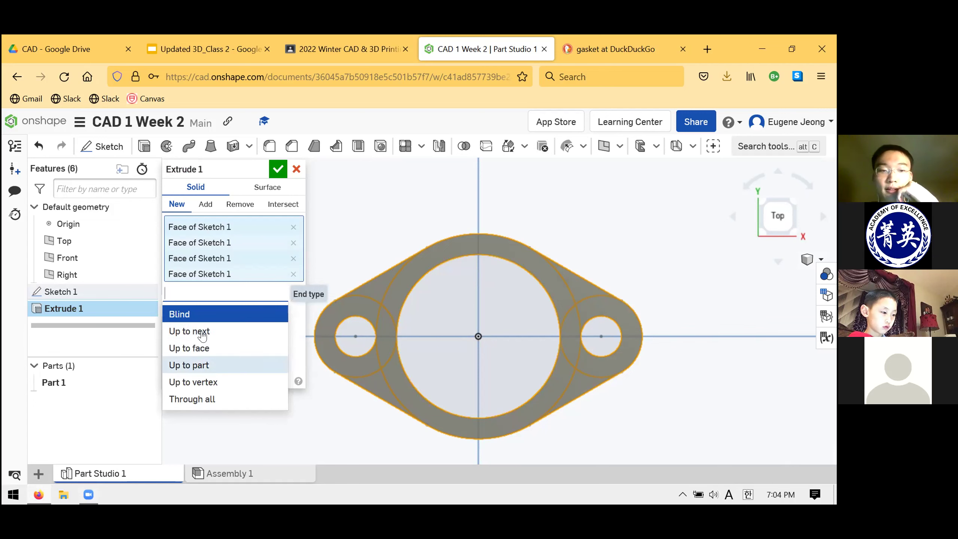
pyautogui.click(288, 313)
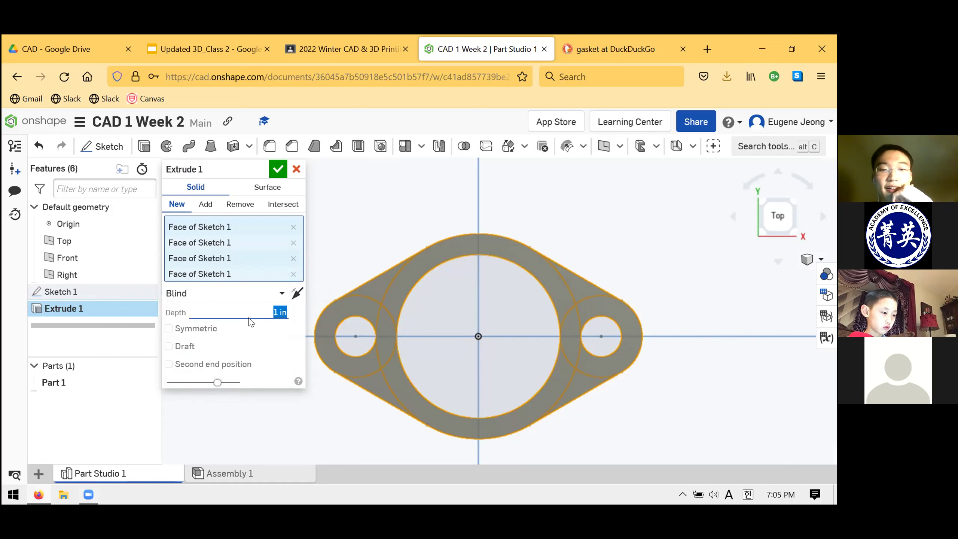
pyautogui.moveTo(507, 285); pyautogui.dragTo(519, 344, button='right')
pyautogui.scroll(-5, 518, 345)
pyautogui.scroll(4, 519, 345)
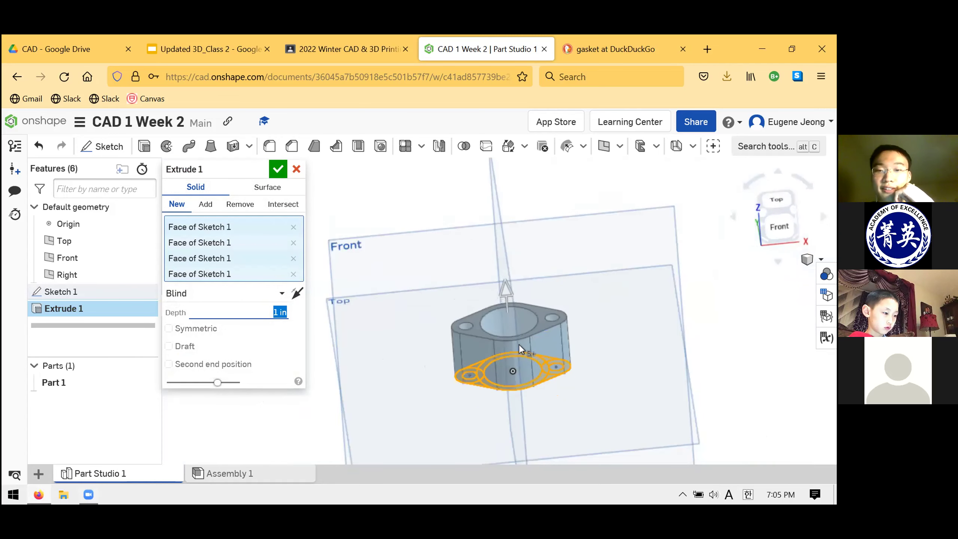
pyautogui.moveTo(595, 225); pyautogui.dragTo(470, 296, button='right')
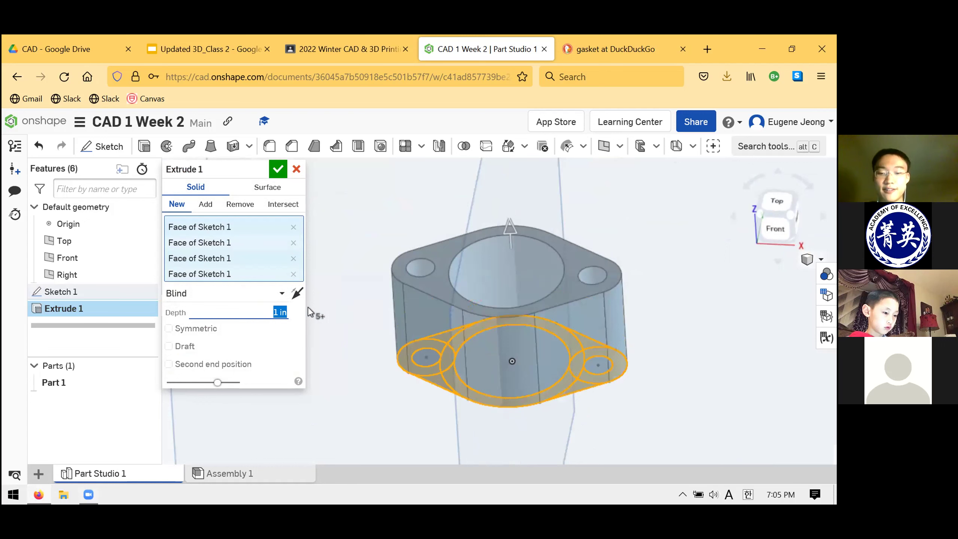
# - Set the extrude depth to 0.125 in and confirm Extrude 1
pyautogui.write('0.125')
pyautogui.press('Return')
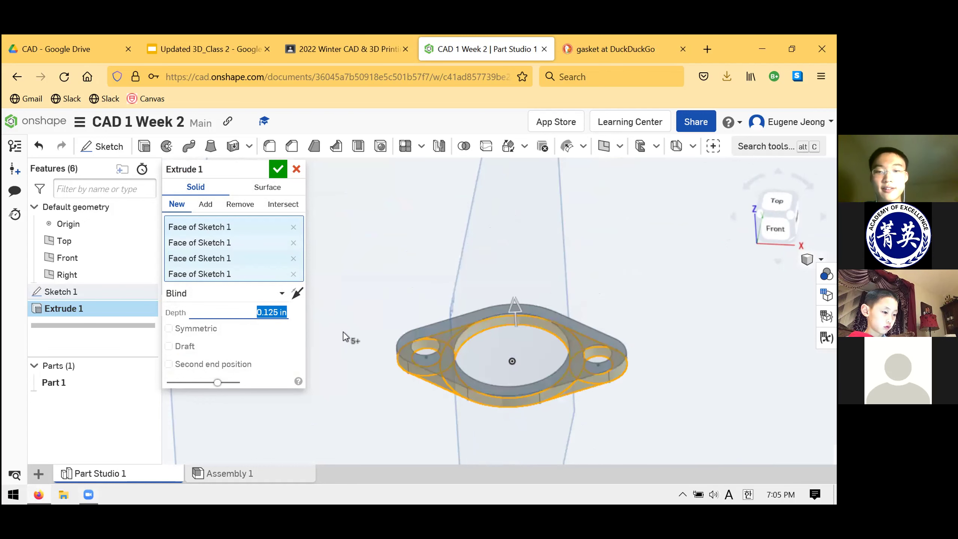
pyautogui.click(237, 306)
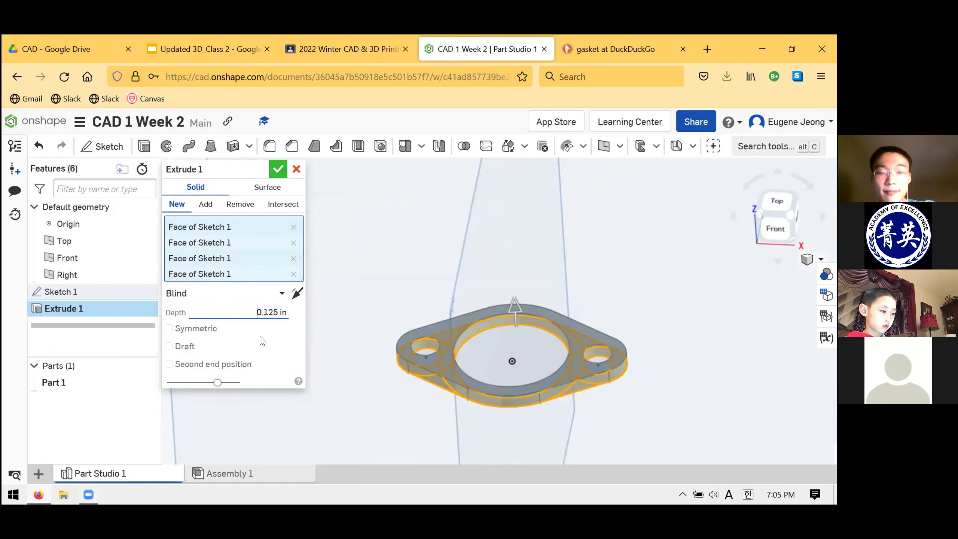
pyautogui.click(276, 167)
pyautogui.moveTo(567, 266); pyautogui.dragTo(623, 272, button='right')
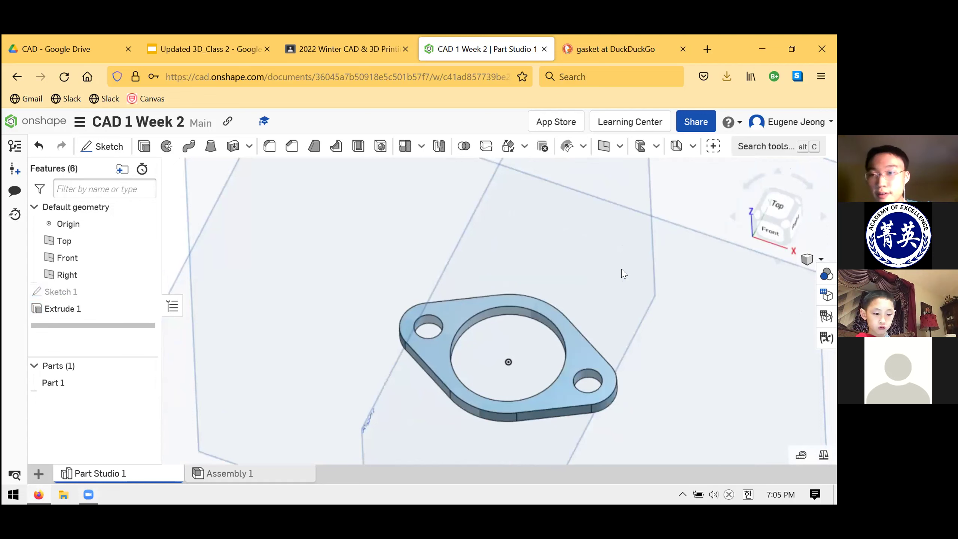
# - Edit Extrude 1, trying the central and left hole region selections, and accept it
pyautogui.hotkey('shift', '7')
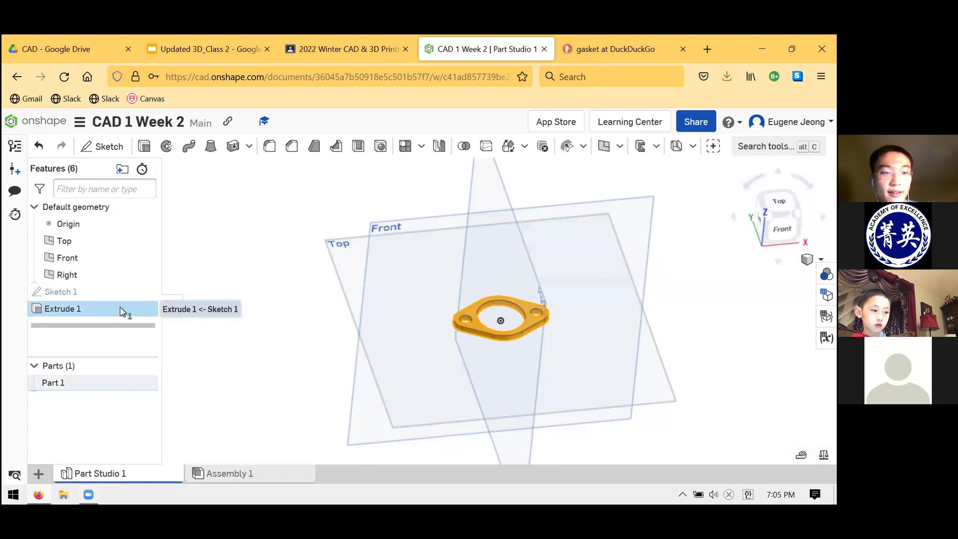
pyautogui.rightClick(127, 309)
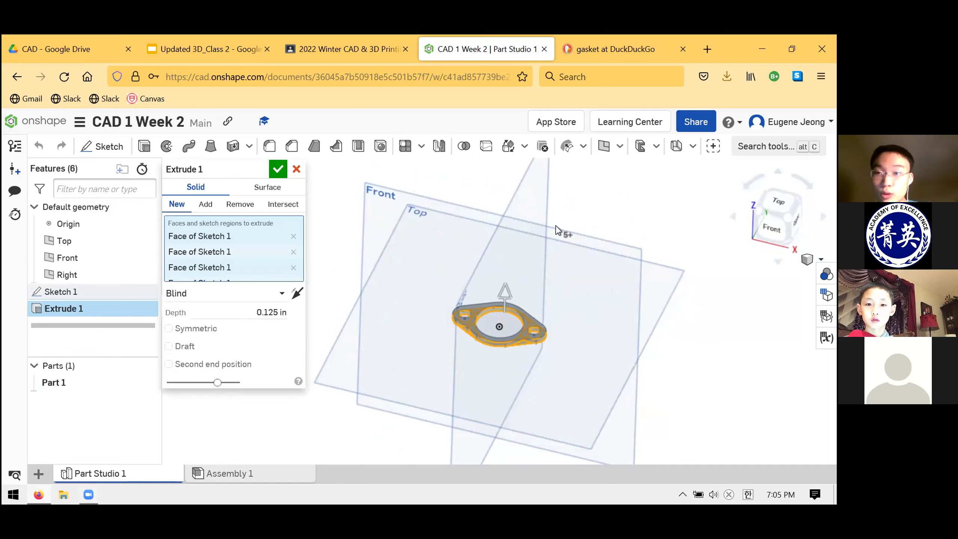
pyautogui.moveTo(557, 227); pyautogui.dragTo(540, 307, button='right')
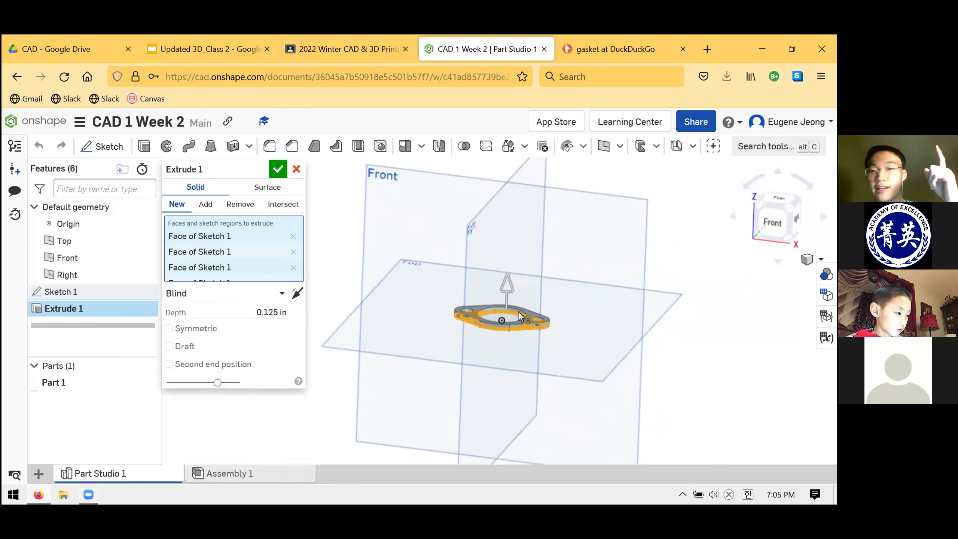
pyautogui.moveTo(403, 282); pyautogui.dragTo(526, 313, button='right')
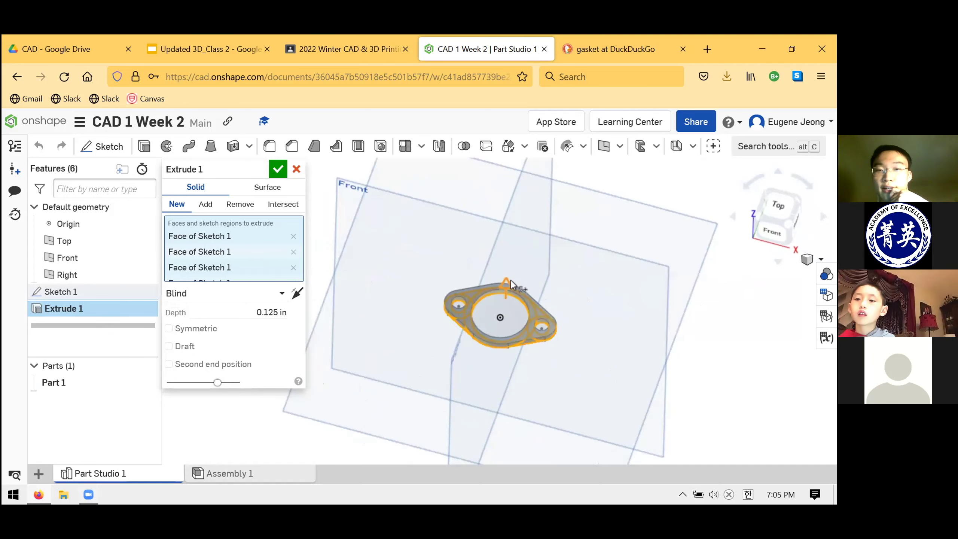
pyautogui.scroll(5, 510, 298)
pyautogui.click(536, 326)
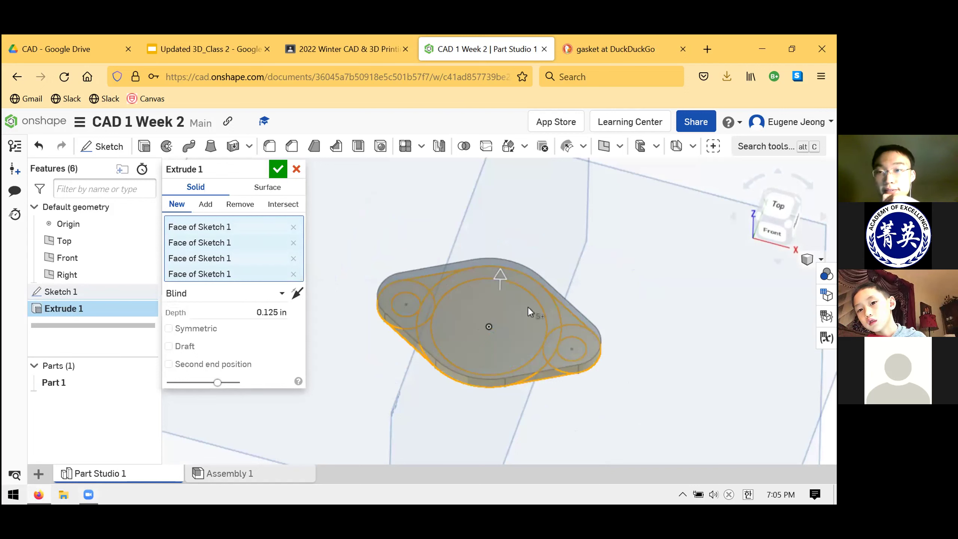
pyautogui.click(512, 331)
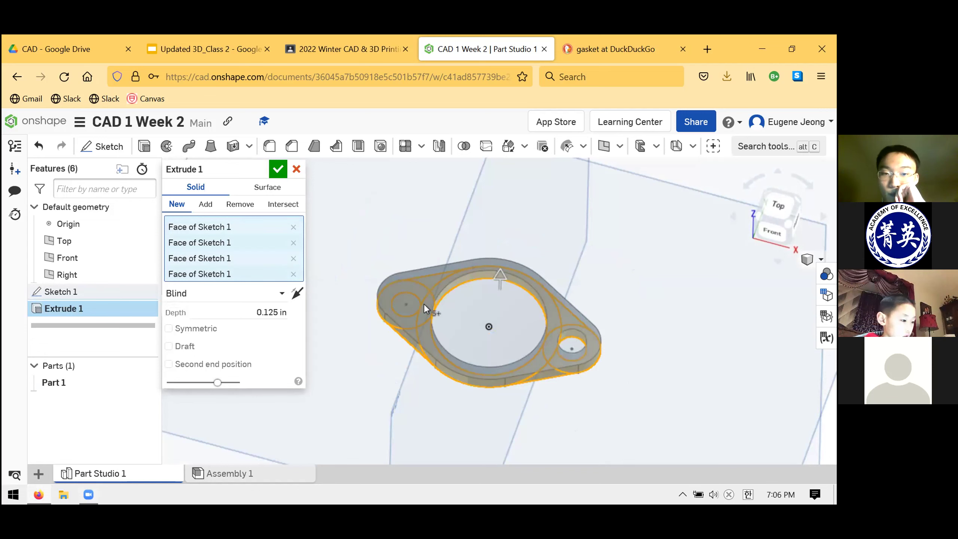
pyautogui.click(406, 300)
pyautogui.press('Return')
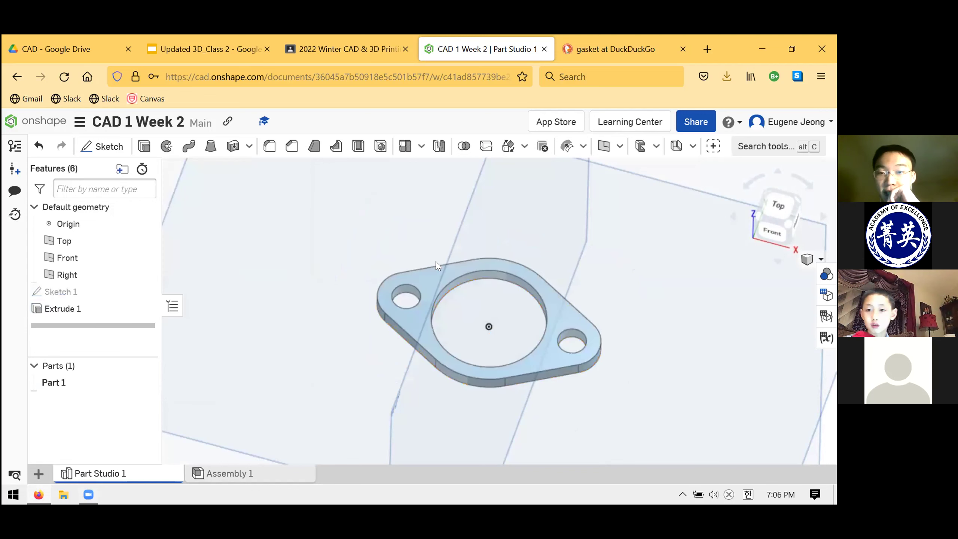
# - Delete Extrude 1, start a new extrude, and snap to the Top view
pyautogui.click(107, 310)
pyautogui.press('Delete')
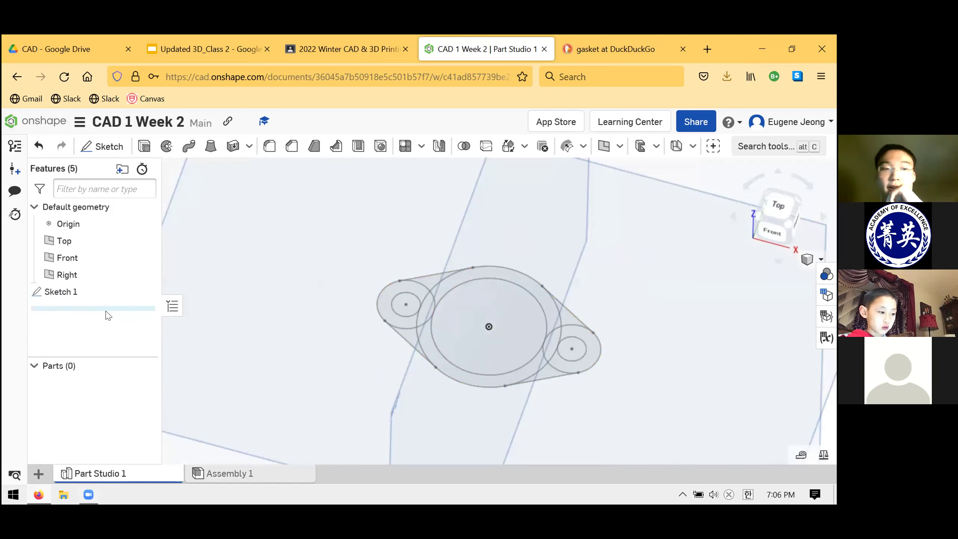
pyautogui.click(144, 146)
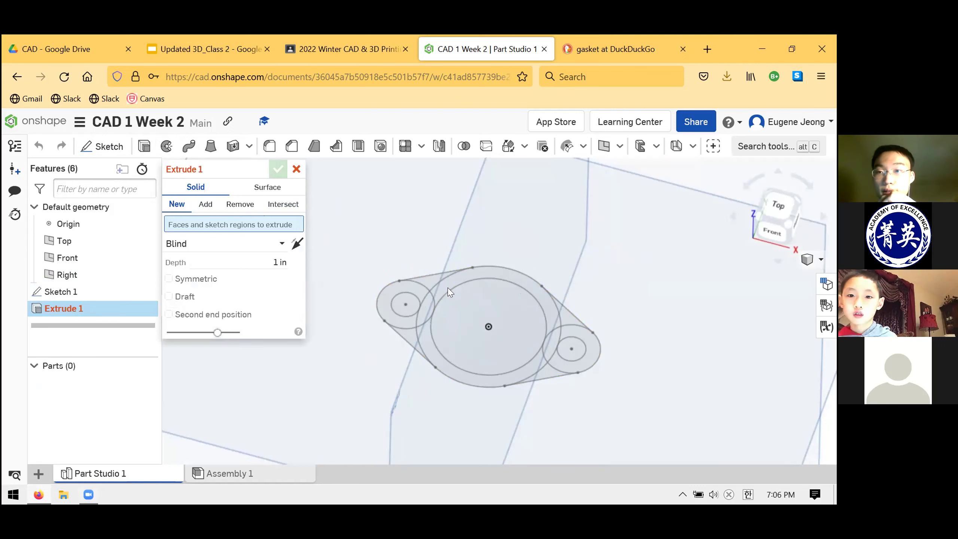
pyautogui.moveTo(537, 284)
pyautogui.mouseDown(button='right')
pyautogui.moveTo(573, 249)
pyautogui.moveTo(540, 208)
pyautogui.mouseUp(button='right')
pyautogui.hotkey('shift', '5')
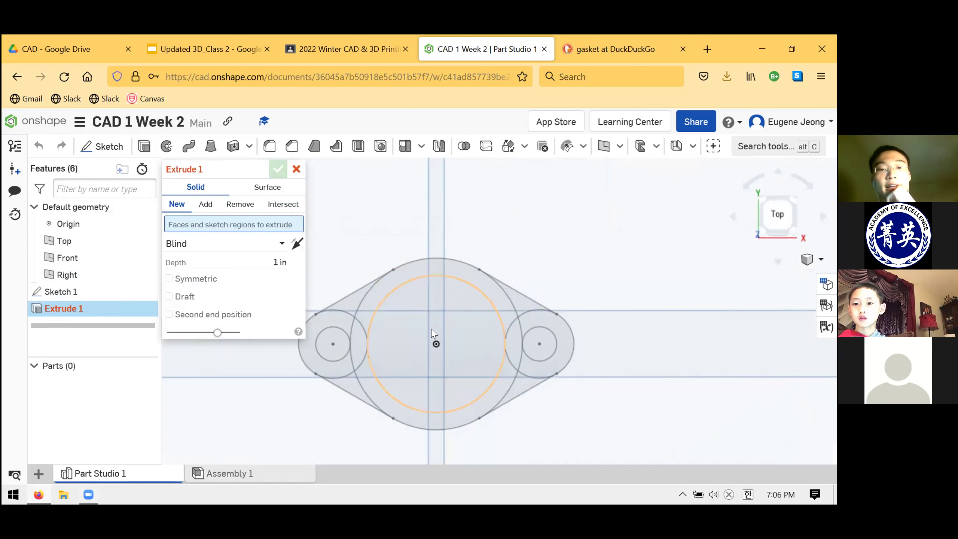
# - Select the ring, lobe and outer body regions of Sketch 1 for the new extrude
pyautogui.click(540, 318)
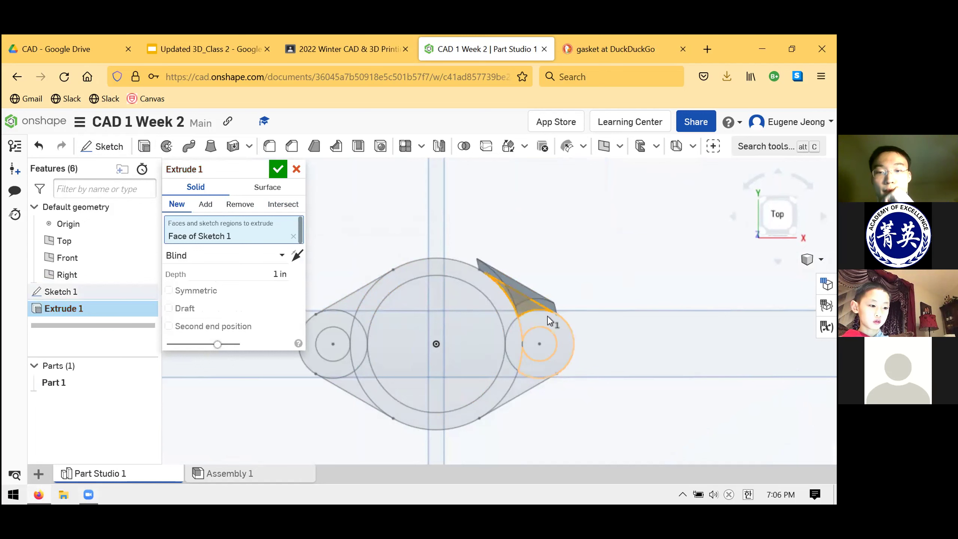
pyautogui.click(548, 316)
pyautogui.click(524, 377)
pyautogui.moveTo(520, 241)
pyautogui.mouseDown(button='right')
pyautogui.moveTo(516, 259)
pyautogui.moveTo(527, 253)
pyautogui.moveTo(513, 284)
pyautogui.mouseUp(button='right')
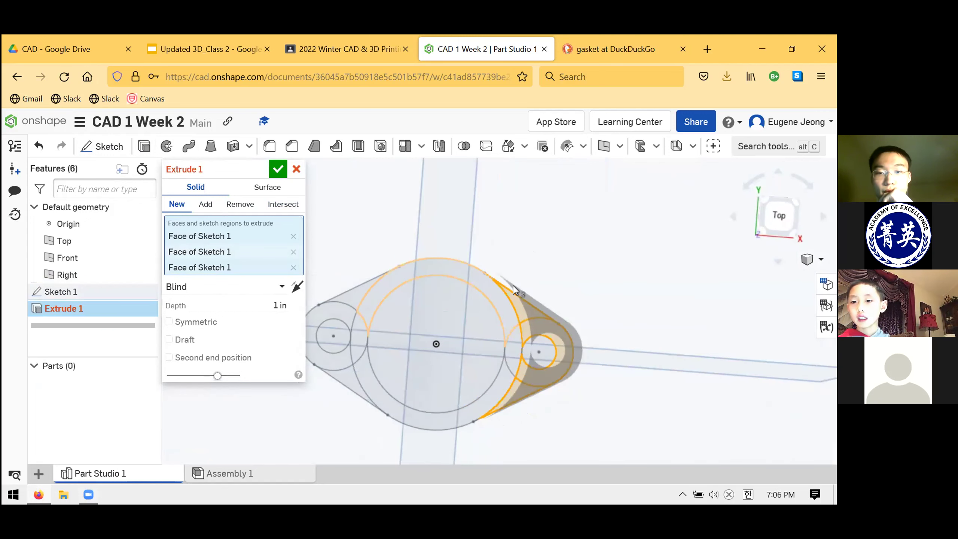
pyautogui.click(509, 335)
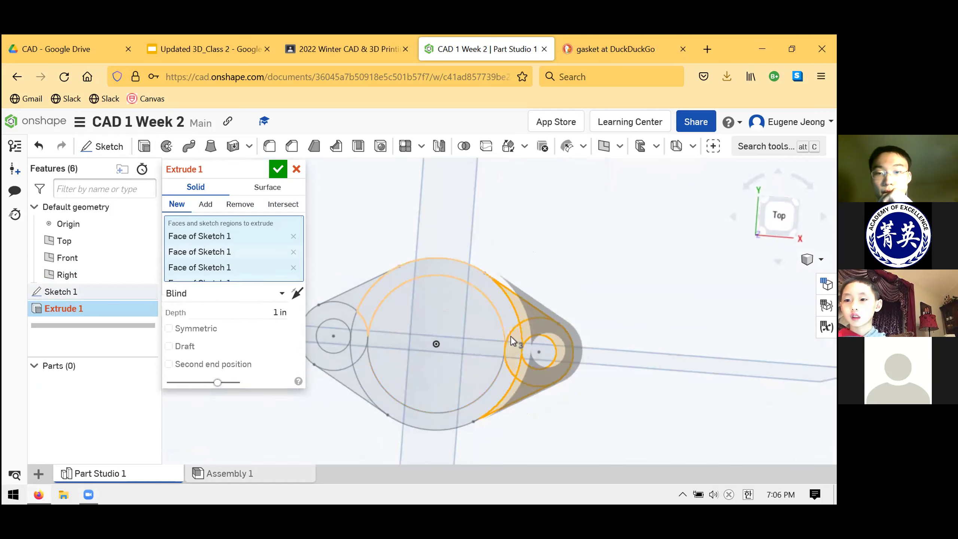
pyautogui.click(499, 388)
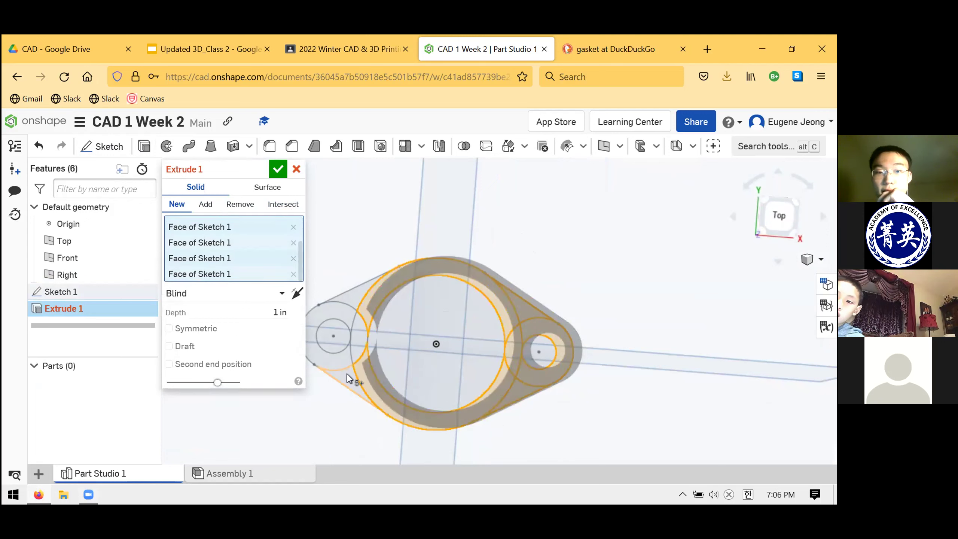
pyautogui.click(351, 298)
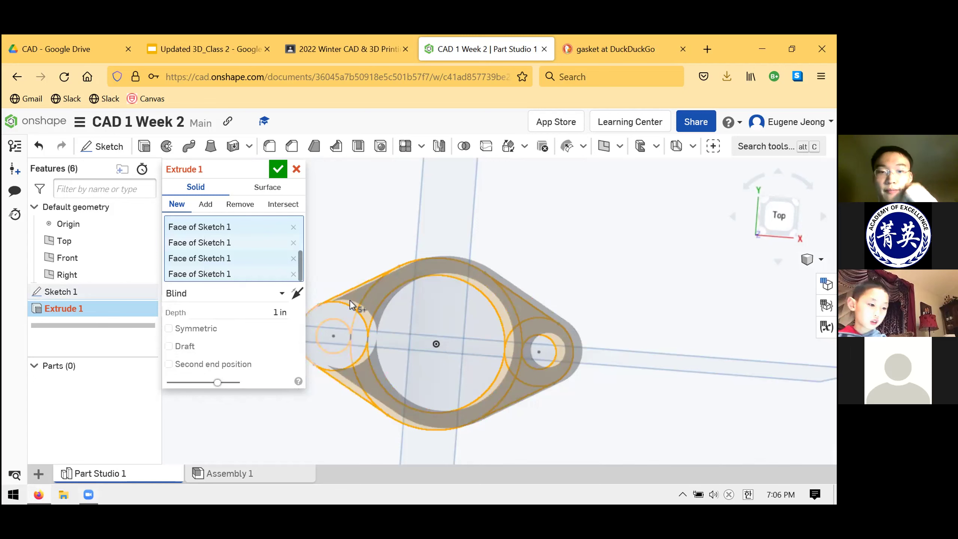
pyautogui.moveTo(392, 317); pyautogui.dragTo(355, 334, button='right')
pyautogui.click(357, 334)
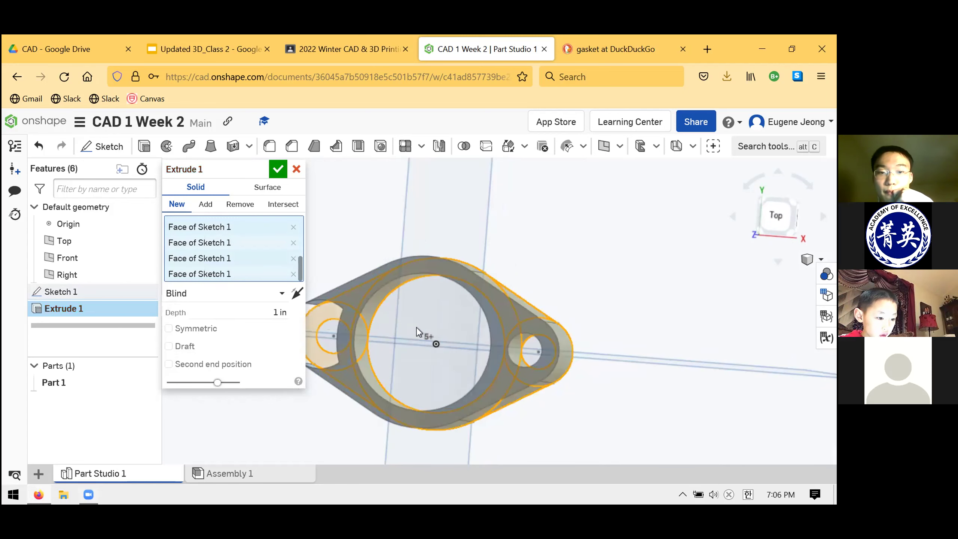
pyautogui.moveTo(508, 293); pyautogui.dragTo(502, 251, button='right')
# - Set the extrude depth to 0.125 in and confirm it
pyautogui.click(280, 312)
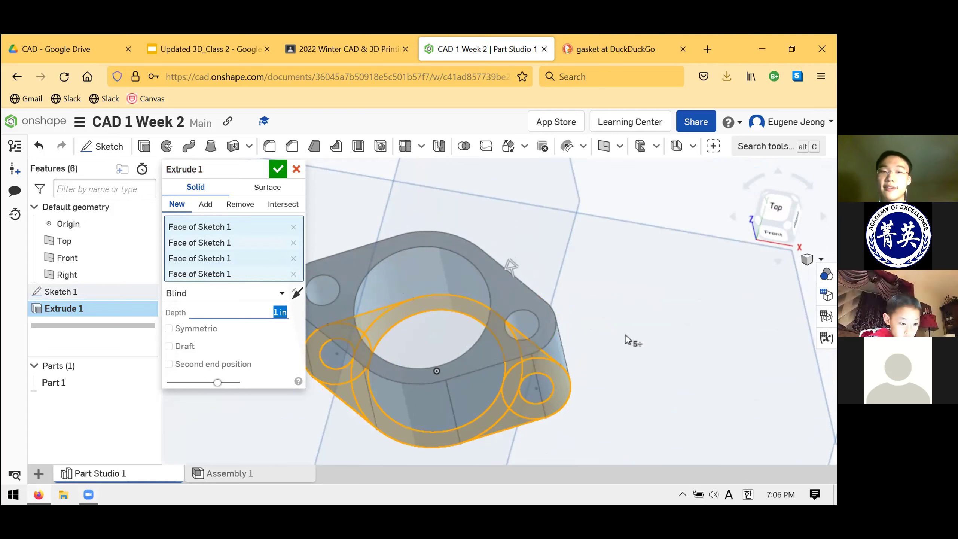
pyautogui.write('0.125')
pyautogui.press('Return')
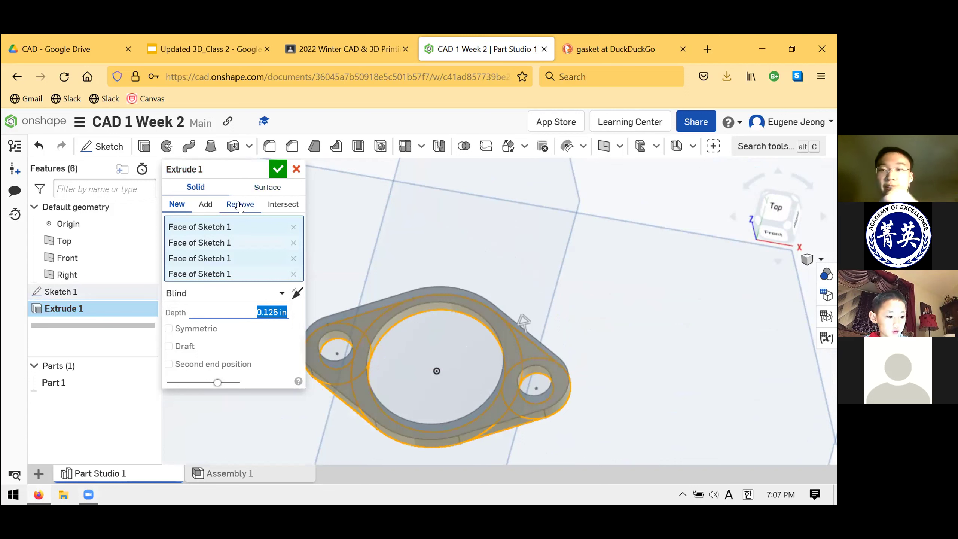
pyautogui.click(278, 170)
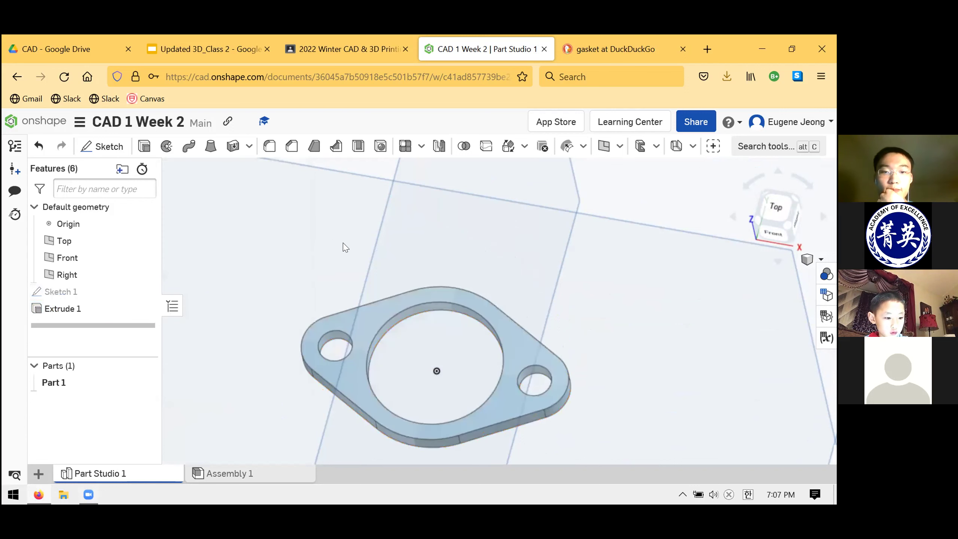
pyautogui.scroll(-3, 440, 269)
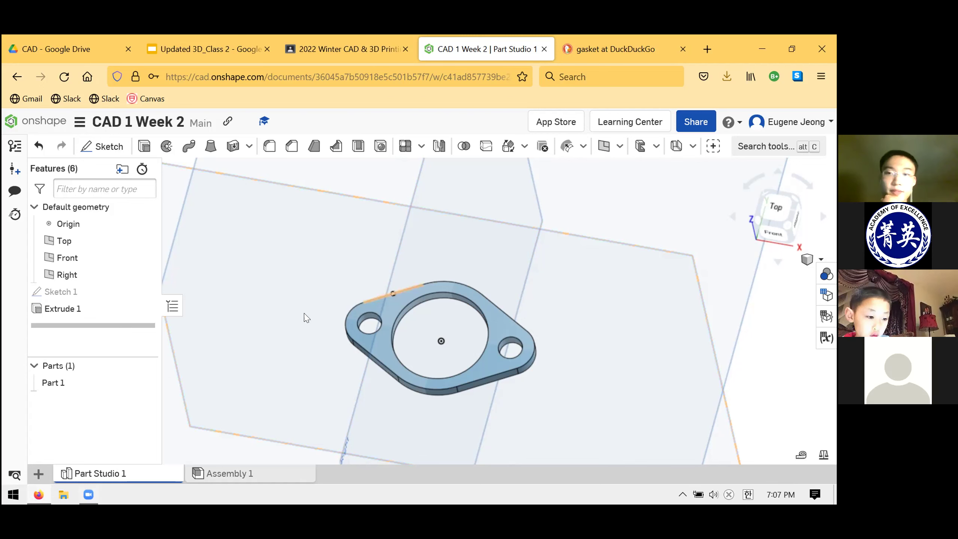
pyautogui.rightClick(76, 291)
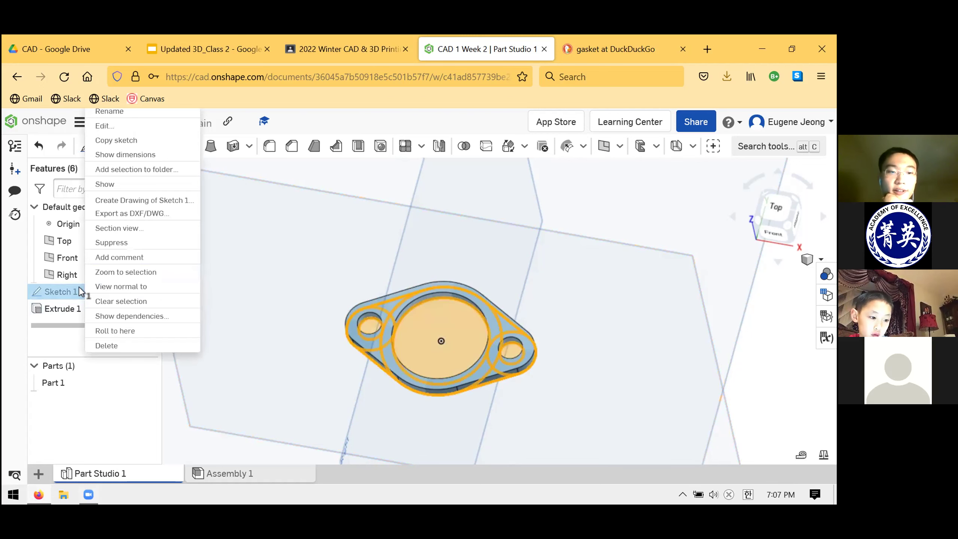
pyautogui.click(54, 291)
pyautogui.scroll(2, 335, 255)
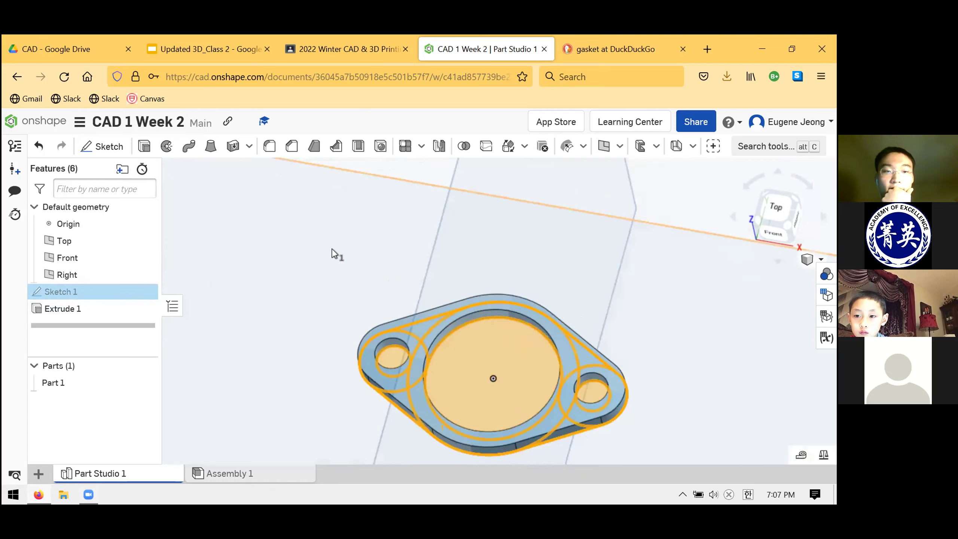
pyautogui.scroll(-4, 336, 255)
pyautogui.press('Escape')
pyautogui.scroll(5, 415, 271)
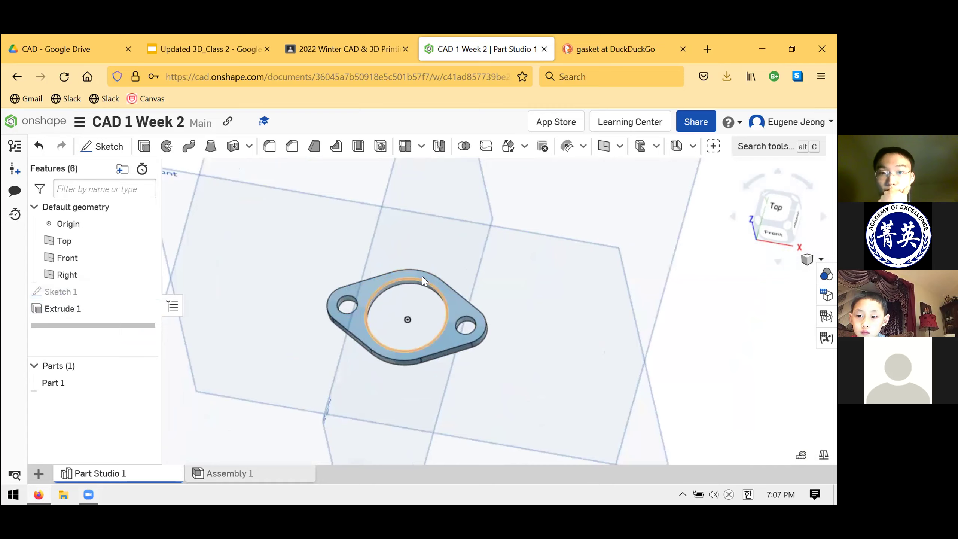
pyautogui.scroll(-4, 408, 340)
pyautogui.scroll(5, 403, 320)
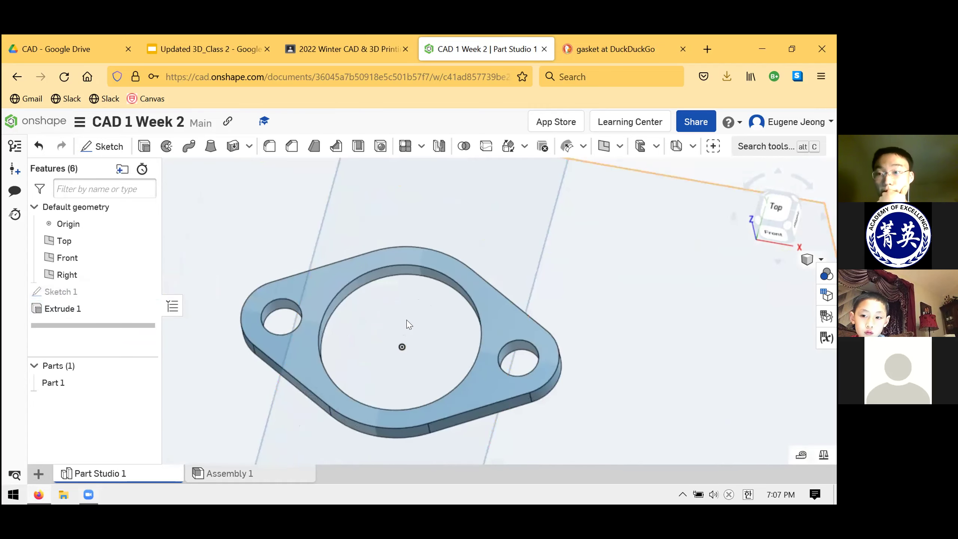
pyautogui.moveTo(400, 305); pyautogui.dragTo(410, 307, button='right')
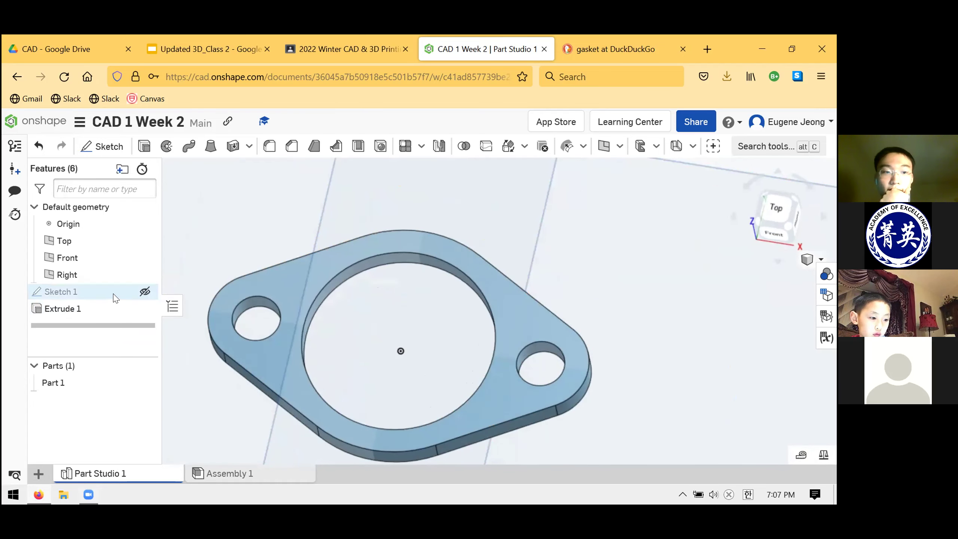
pyautogui.rightClick(143, 293)
pyautogui.click(158, 130)
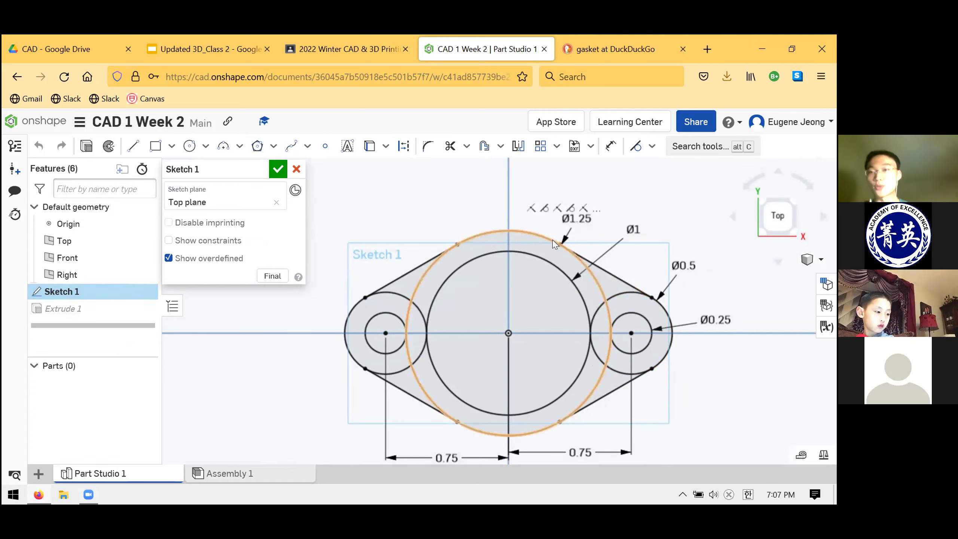
pyautogui.scroll(3, 555, 245)
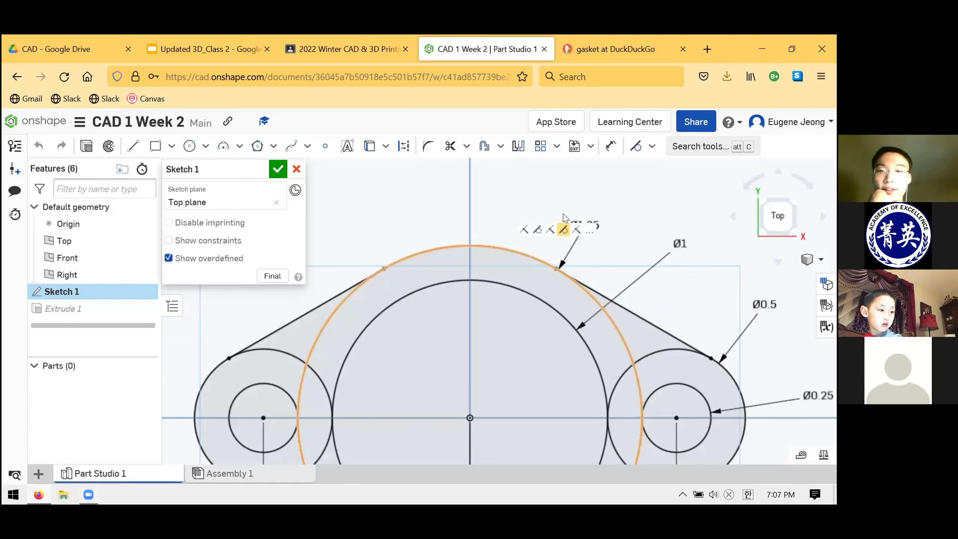
pyautogui.scroll(-3, 557, 261)
pyautogui.scroll(-2, 556, 263)
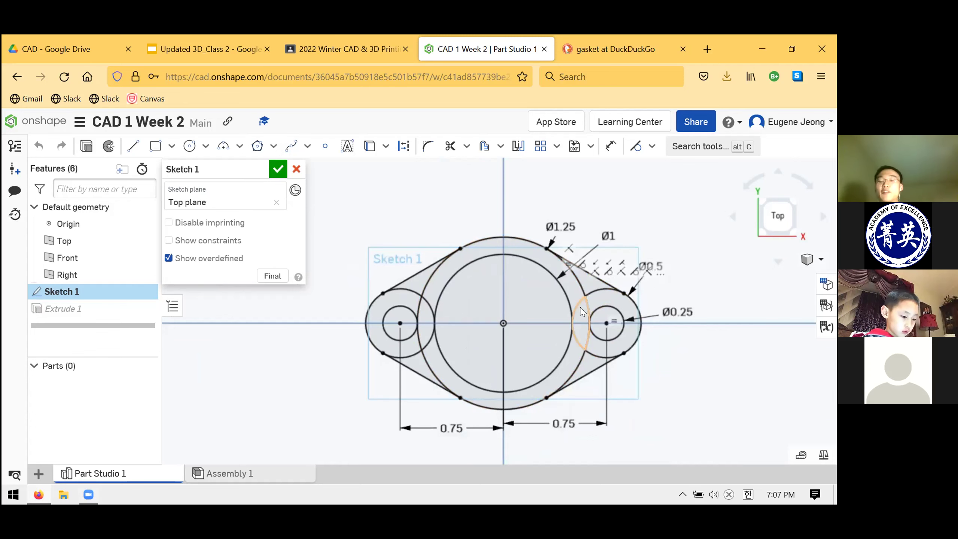
pyautogui.scroll(2, 582, 309)
pyautogui.scroll(-3, 569, 312)
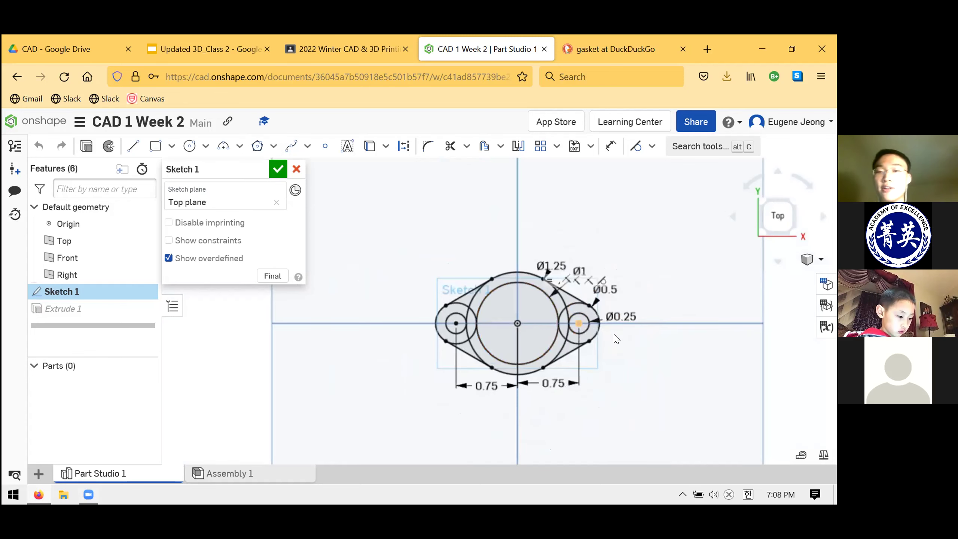
pyautogui.scroll(1, 606, 362)
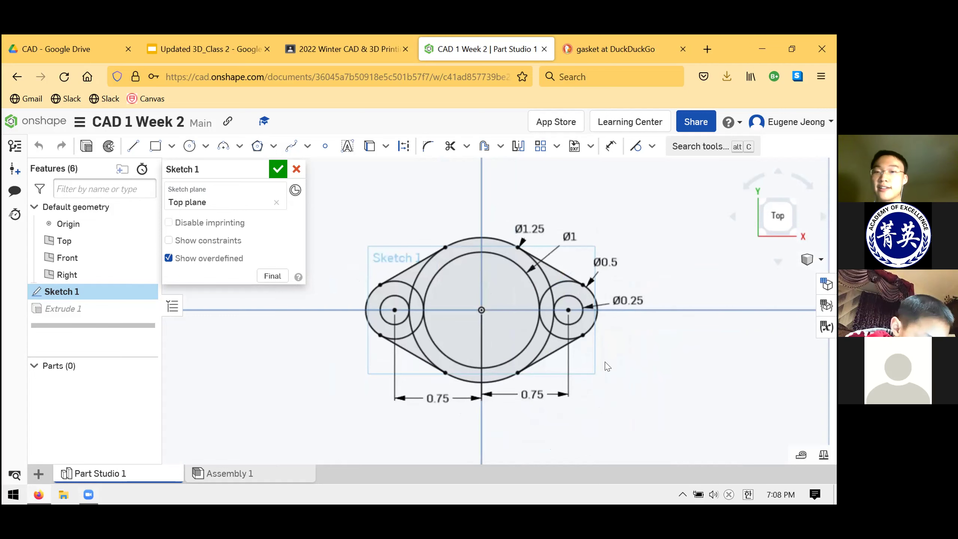
pyautogui.scroll(-1, 606, 366)
pyautogui.scroll(3, 535, 360)
pyautogui.scroll(-2, 535, 360)
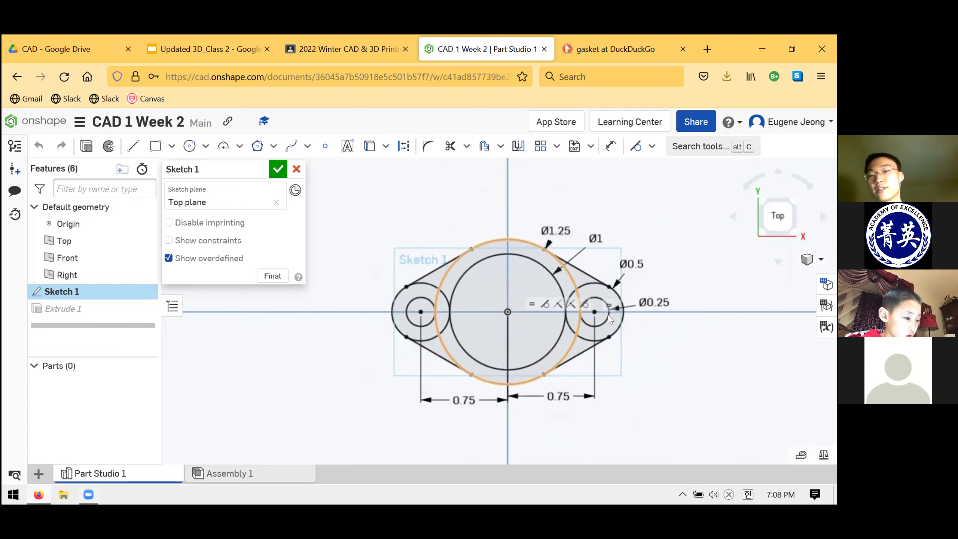
pyautogui.scroll(1, 640, 377)
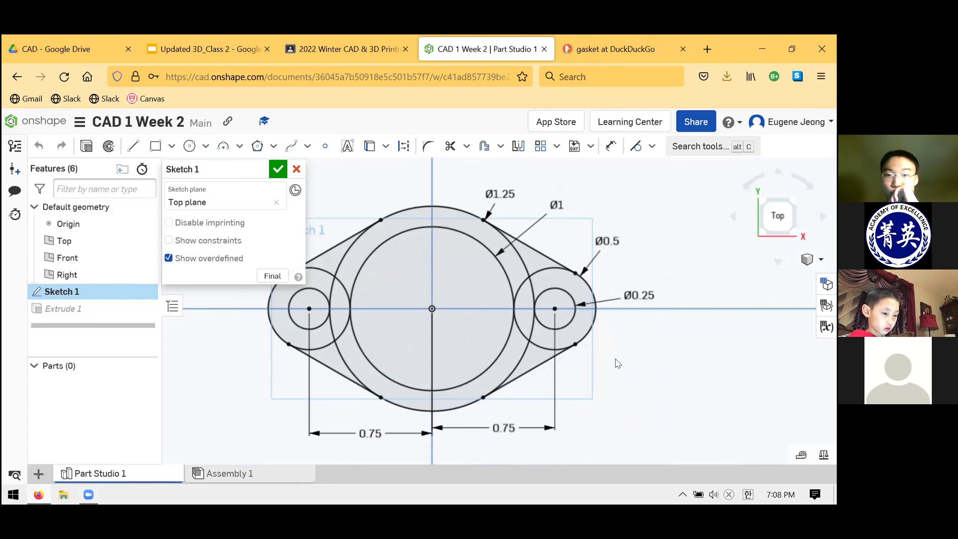
pyautogui.scroll(2, 616, 359)
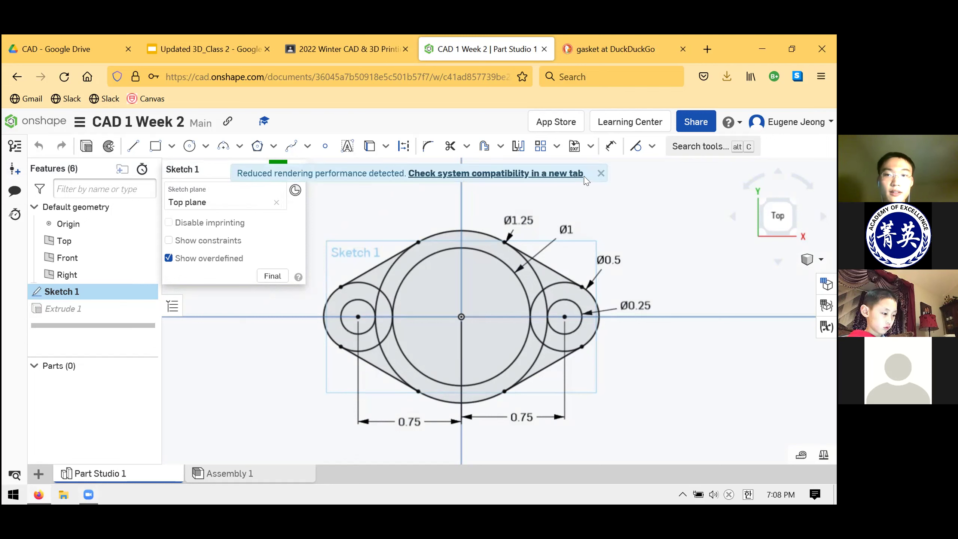
# - Dismiss the reduced rendering performance notice
pyautogui.click(600, 174)
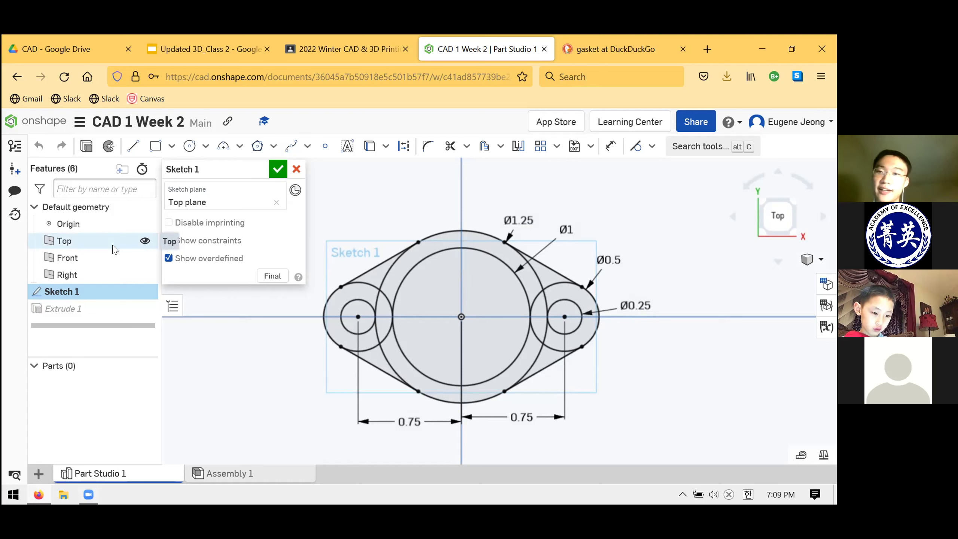
# - Exit the sketch, then reopen Sketch 1 for editing to show its Ø1.25–Ø0.25 dimensions
pyautogui.click(296, 169)
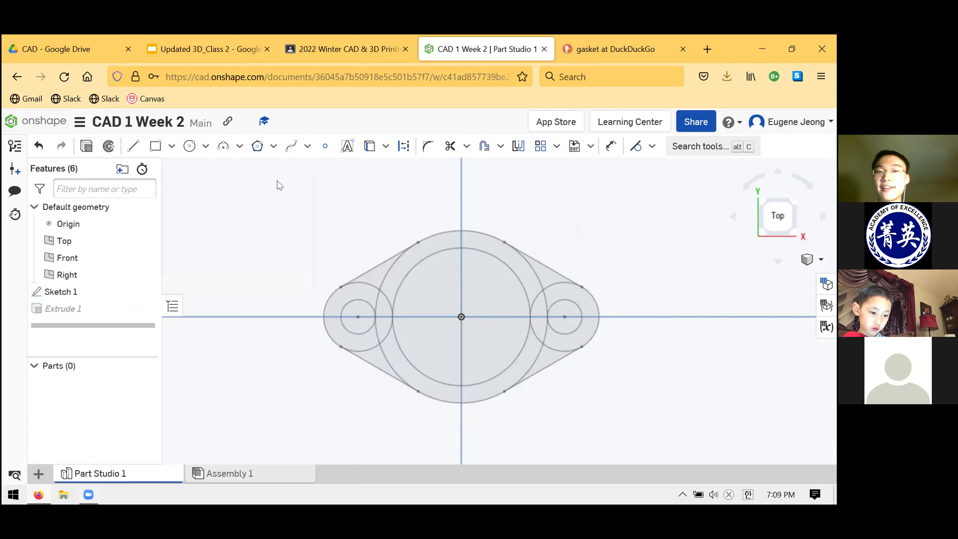
pyautogui.click(121, 288)
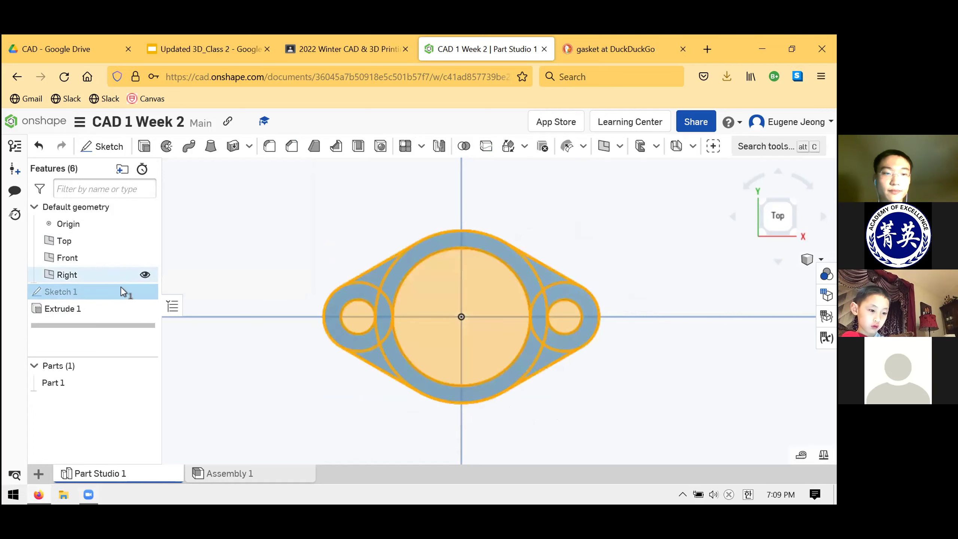
pyautogui.rightClick(120, 289)
pyautogui.click(172, 126)
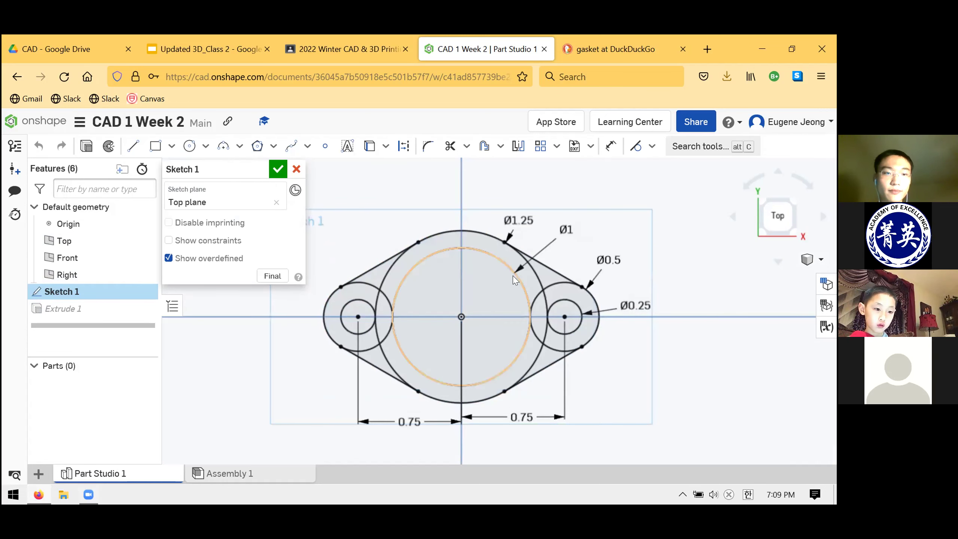
pyautogui.scroll(2, 526, 296)
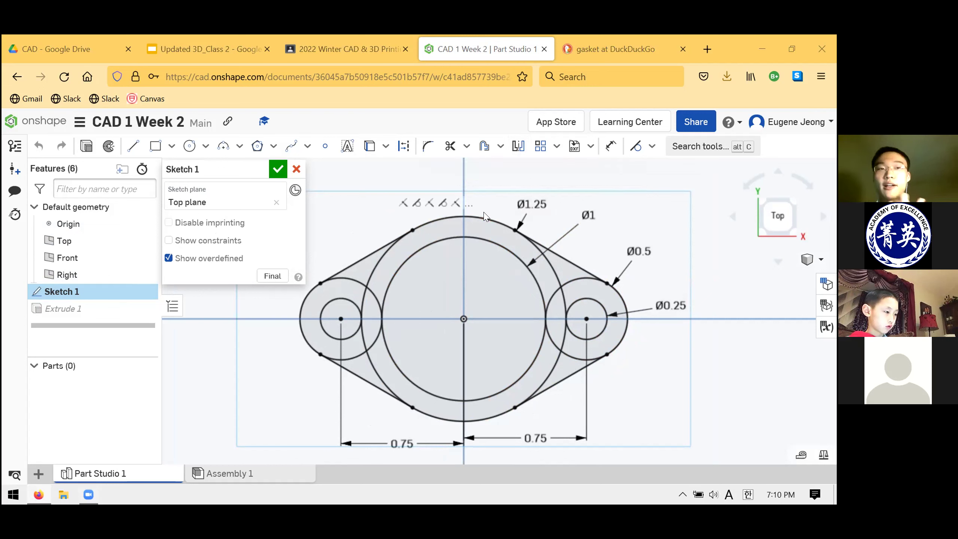
pyautogui.scroll(-2, 499, 286)
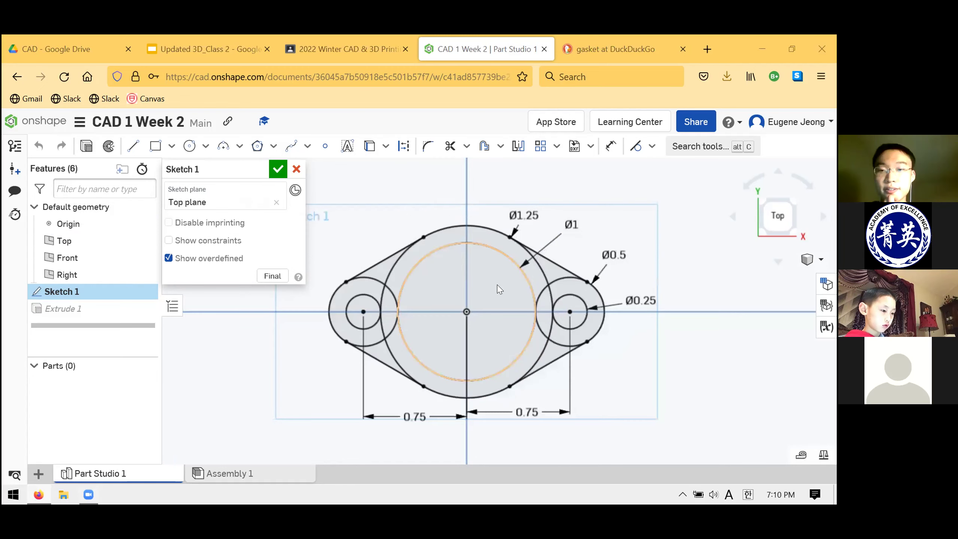
pyautogui.scroll(2, 503, 298)
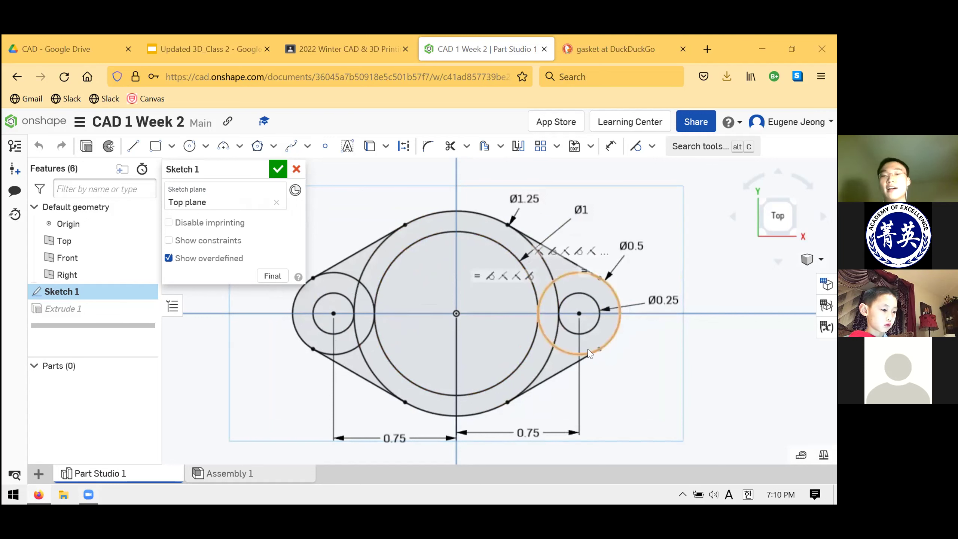
# - Measure the Ø1 region area (0.785 in²) and its 0.125 in minimum distance to the upper tangent line
pyautogui.click(403, 294)
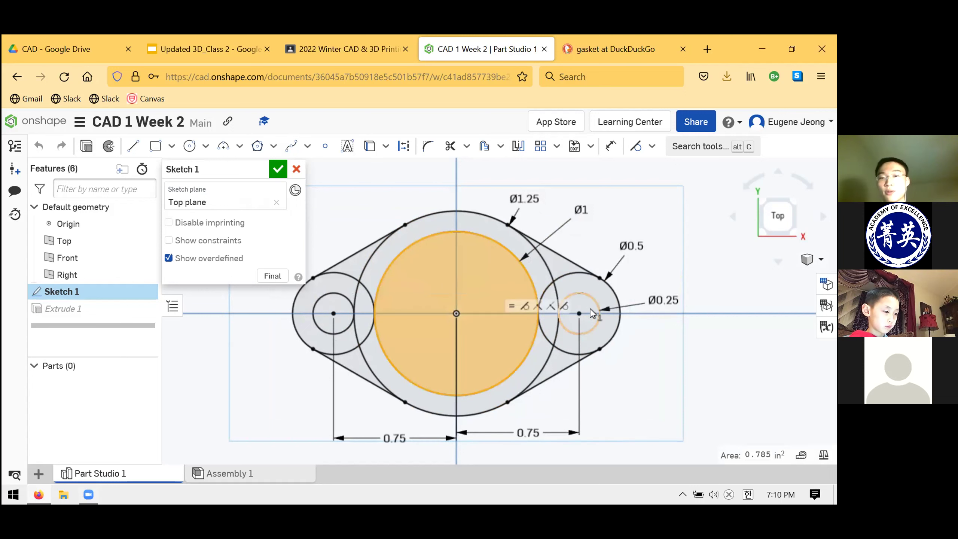
pyautogui.click(298, 381)
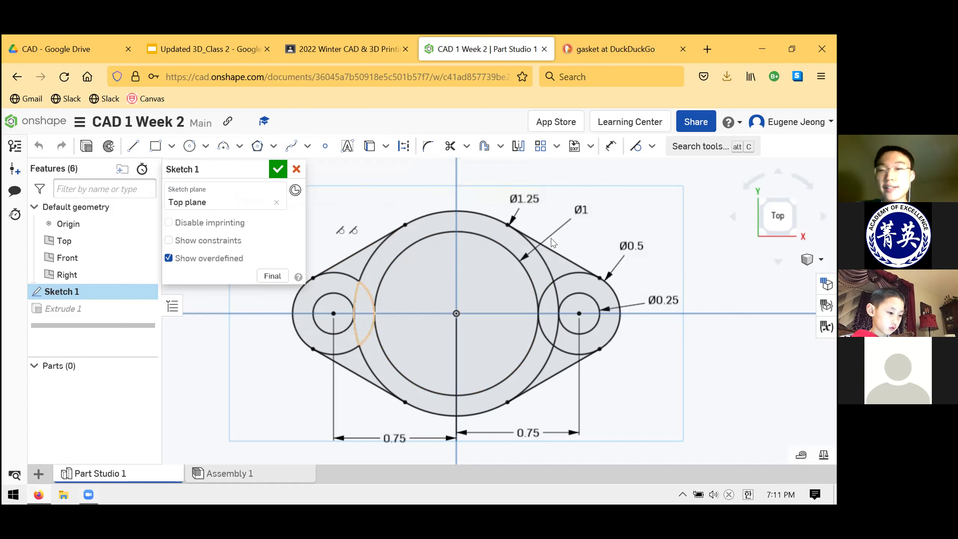
pyautogui.click(412, 243)
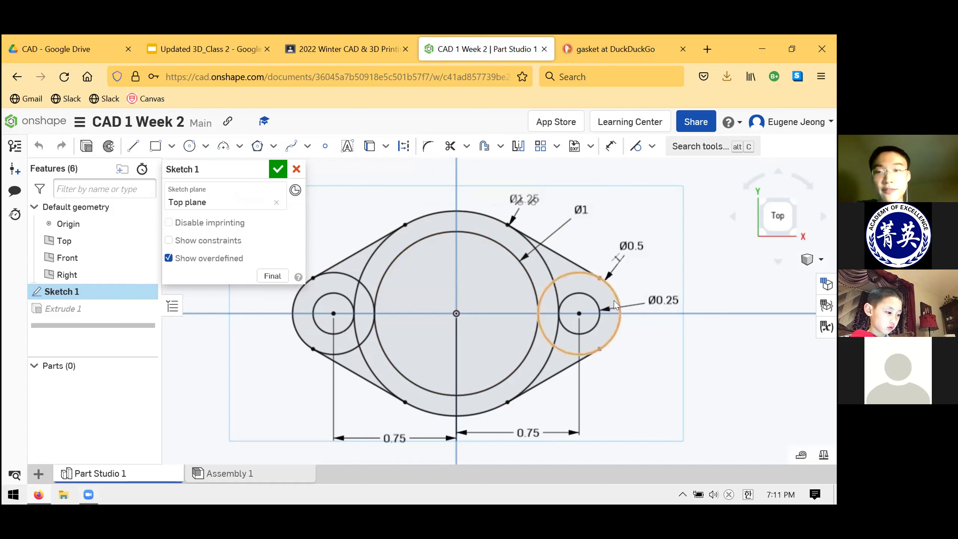
pyautogui.click(562, 259)
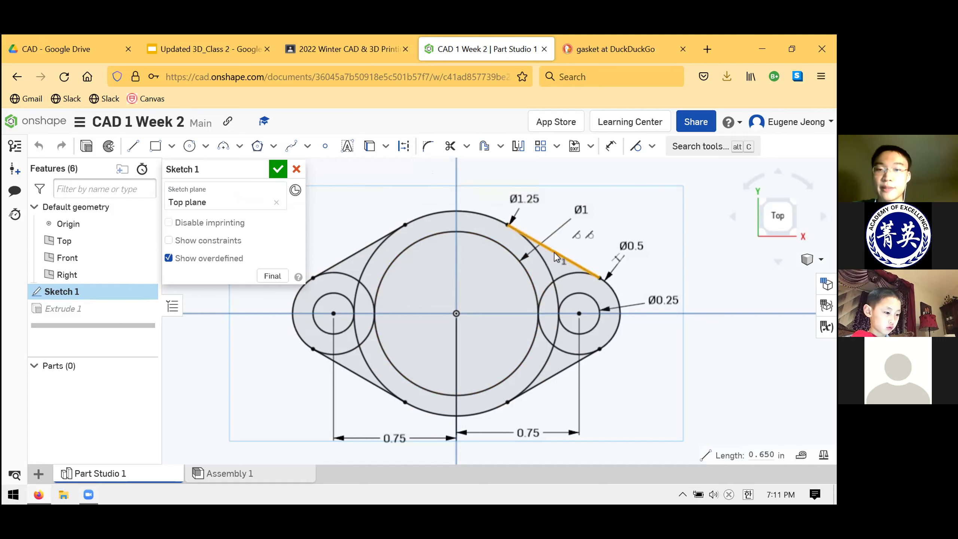
pyautogui.click(501, 248)
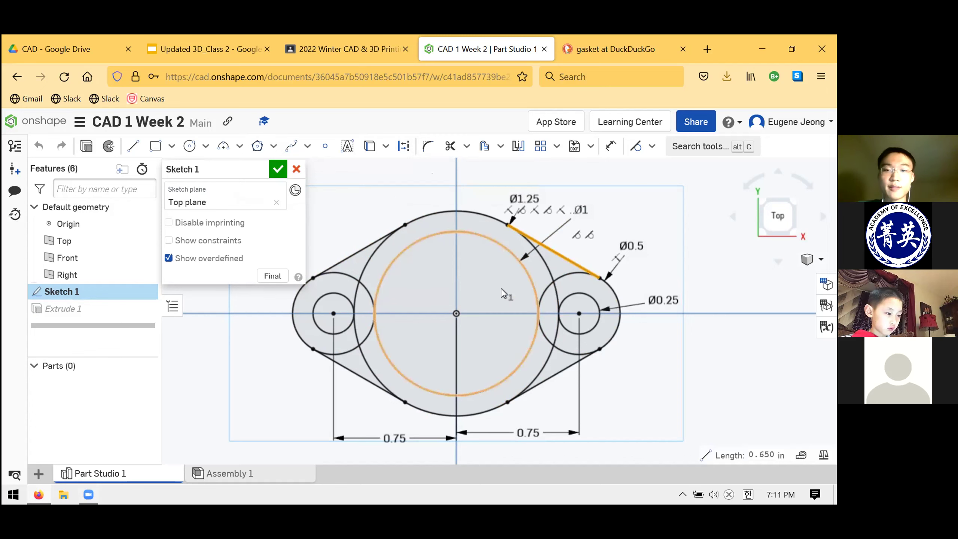
# - Switch to the DuckDuckGo gasket image search results
pyautogui.click(578, 44)
pyautogui.scroll(2, 316, 233)
pyautogui.scroll(2, 317, 233)
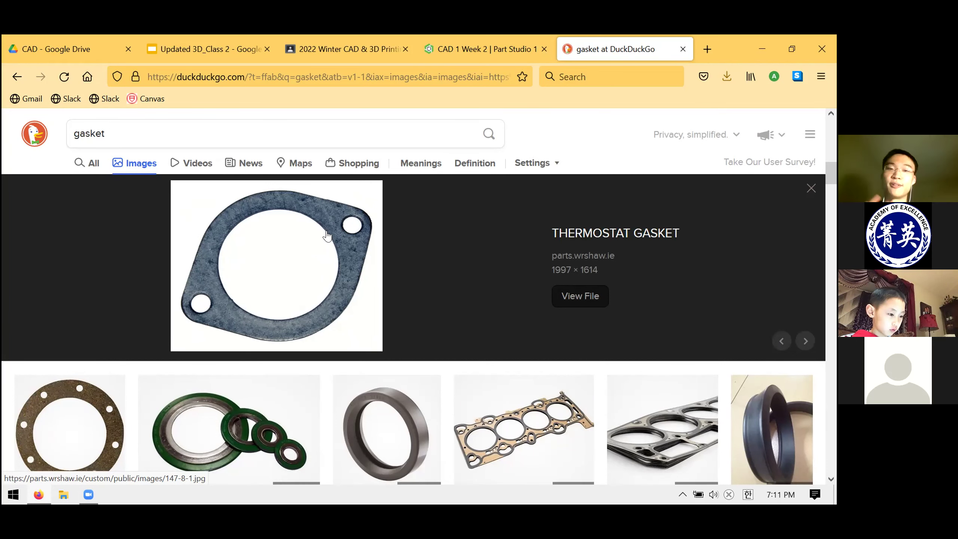
# - Return to the CAD 1 Week 2 Onshape tab with the gasket sketch
pyautogui.click(481, 41)
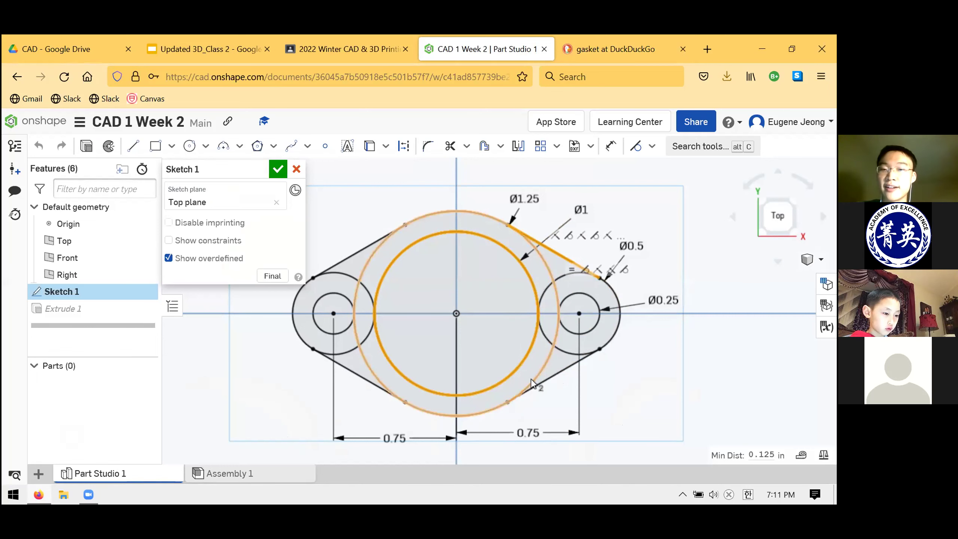
# - Reposition the right 0.75 dimension and pick the sketch origin
pyautogui.click(620, 404)
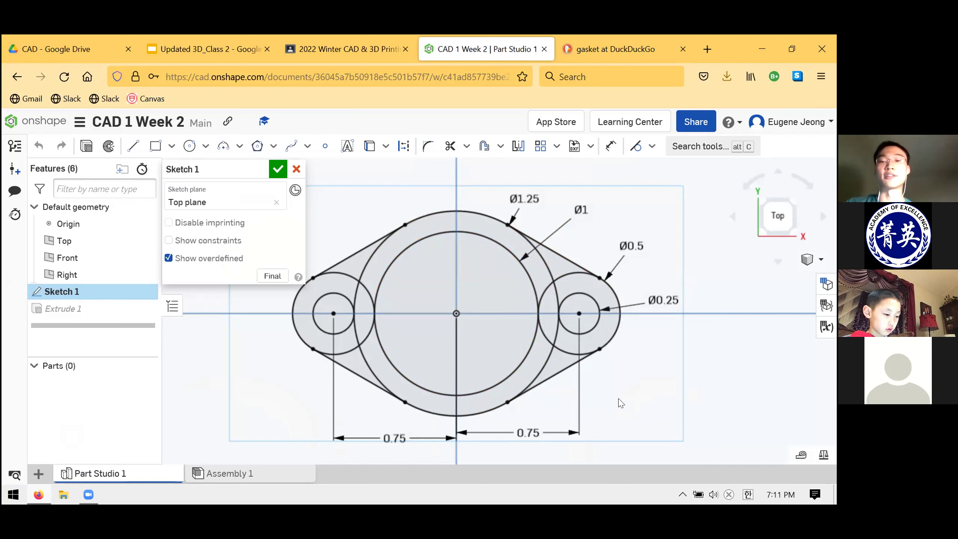
pyautogui.click(404, 146)
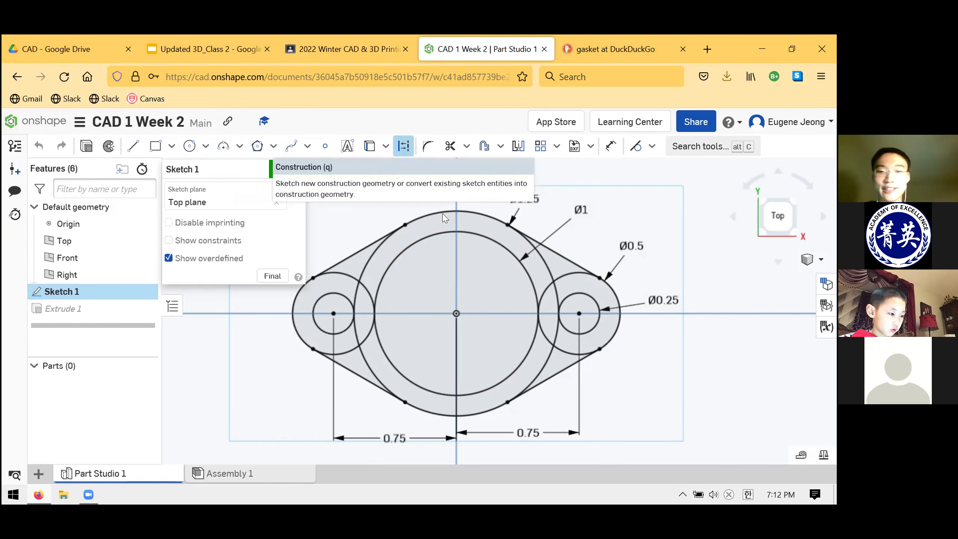
pyautogui.moveTo(503, 312); pyautogui.dragTo(432, 439)
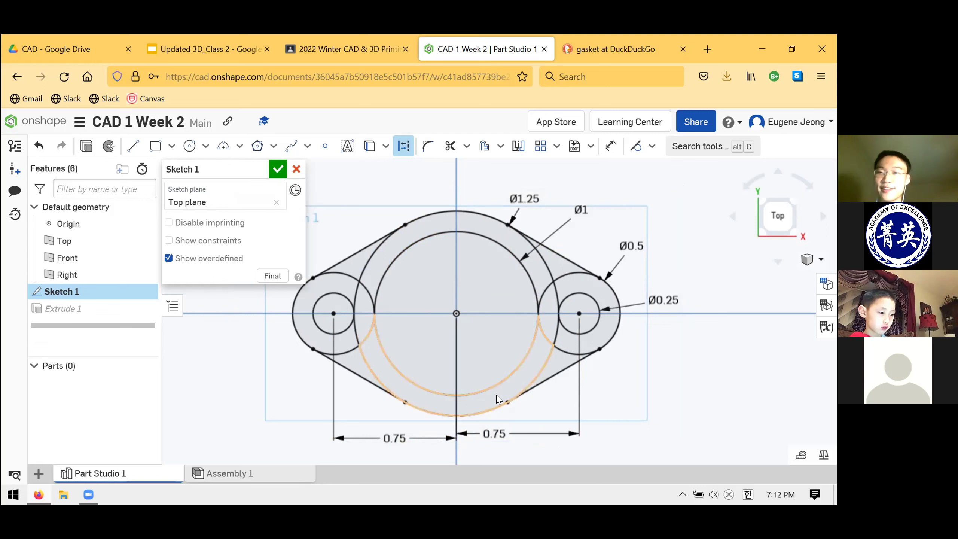
pyautogui.click(457, 313)
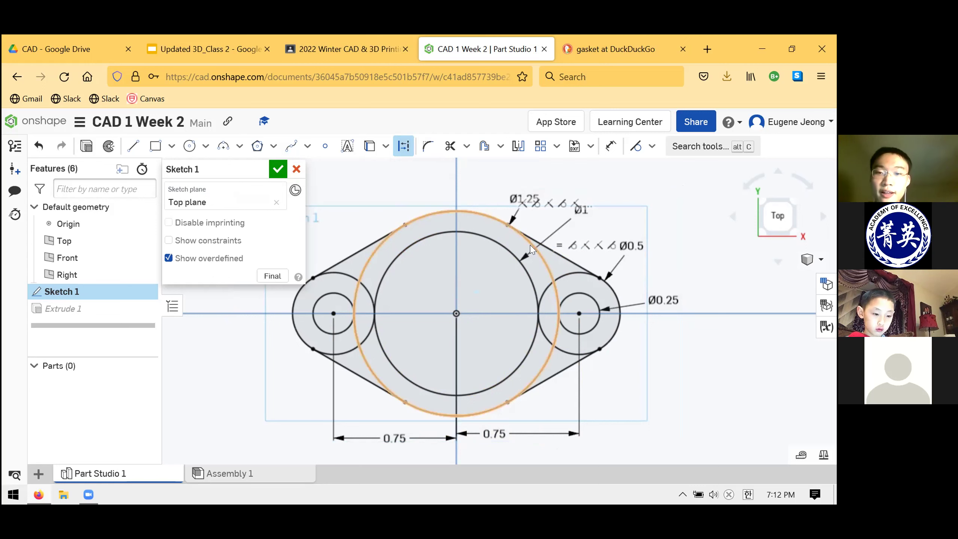
pyautogui.press('Escape')
# - Turn the Ø1.25 circle into construction geometry
pyautogui.click(541, 364)
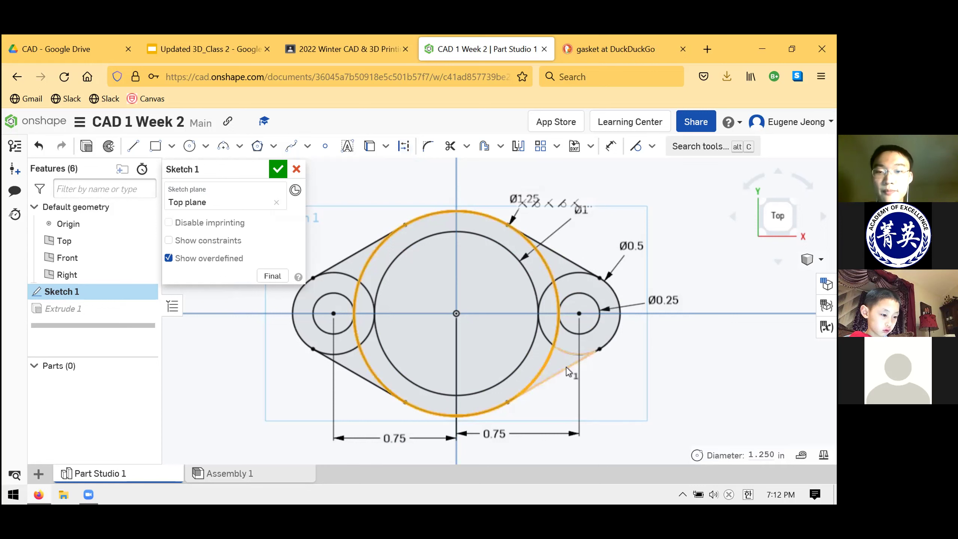
pyautogui.click(619, 403)
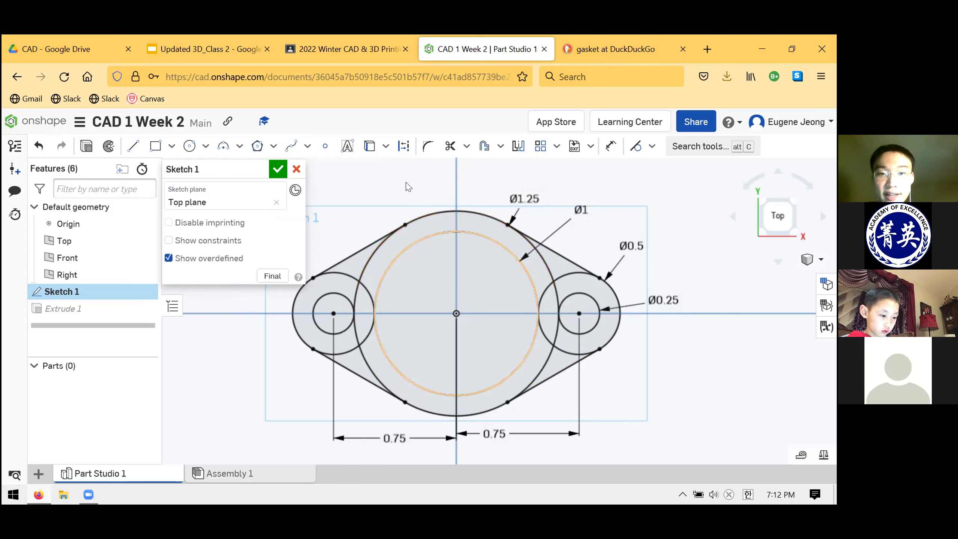
pyautogui.press('d')
pyautogui.click(478, 223)
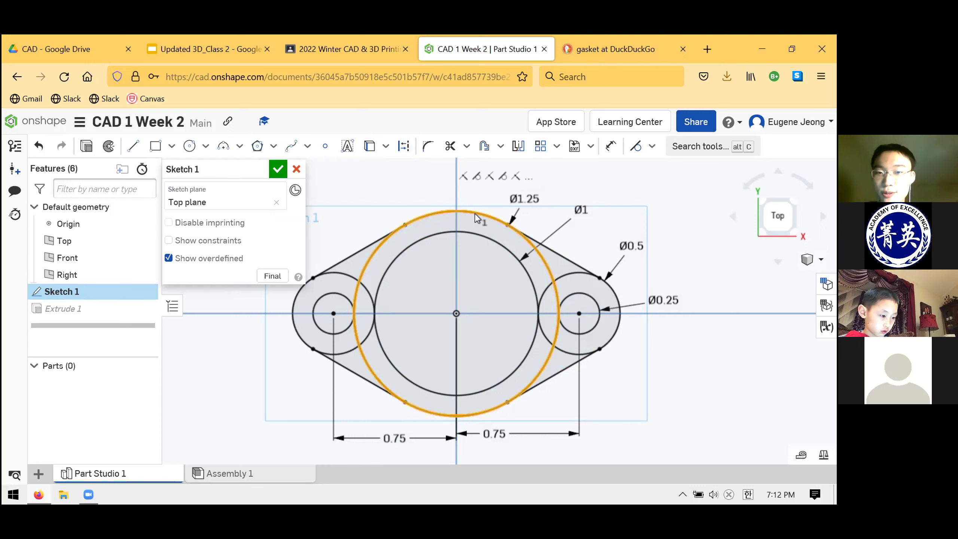
pyautogui.press('q')
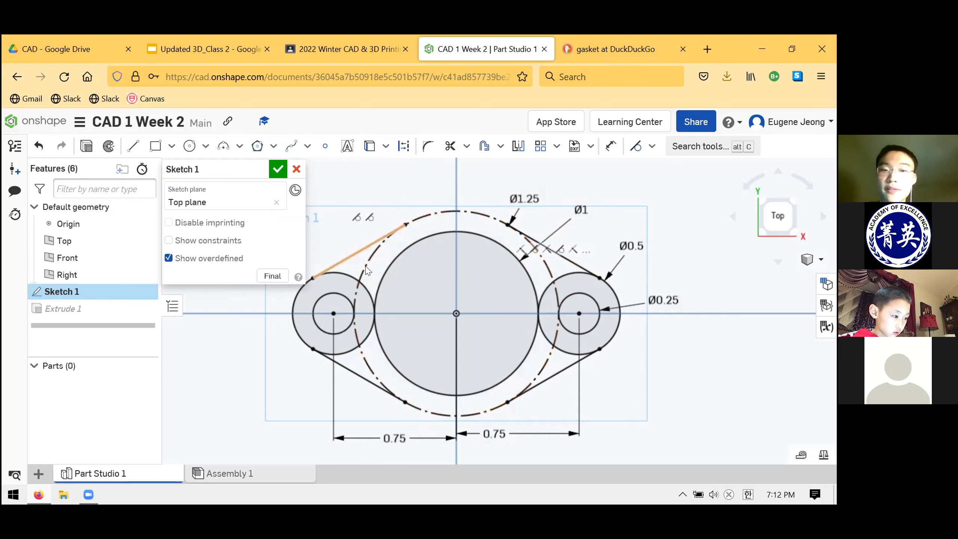
pyautogui.click(507, 223)
pyautogui.press('d')
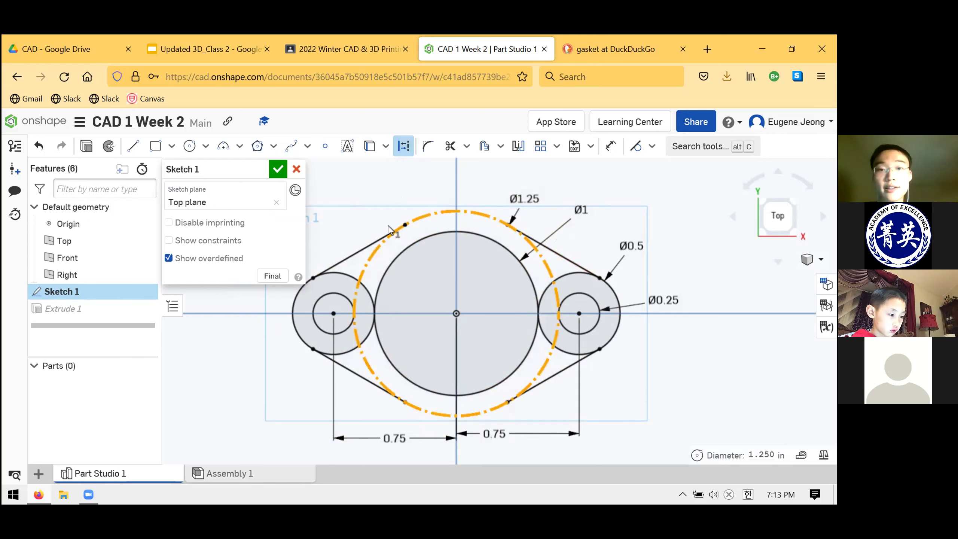
pyautogui.press('Escape')
# - Reselect the construction Ø1.25 circle and the Ø1 circle, then clear the selection
pyautogui.scroll(-2, 468, 230)
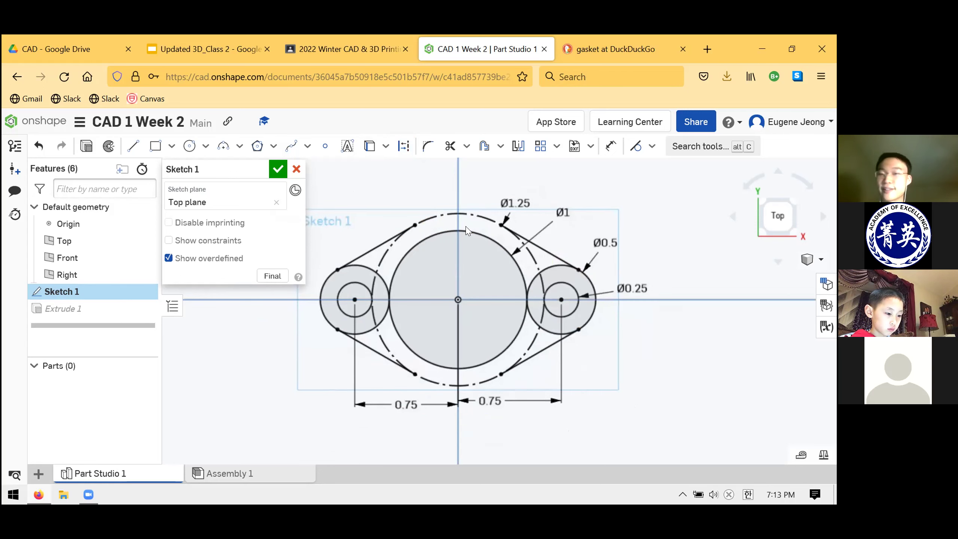
pyautogui.click(484, 217)
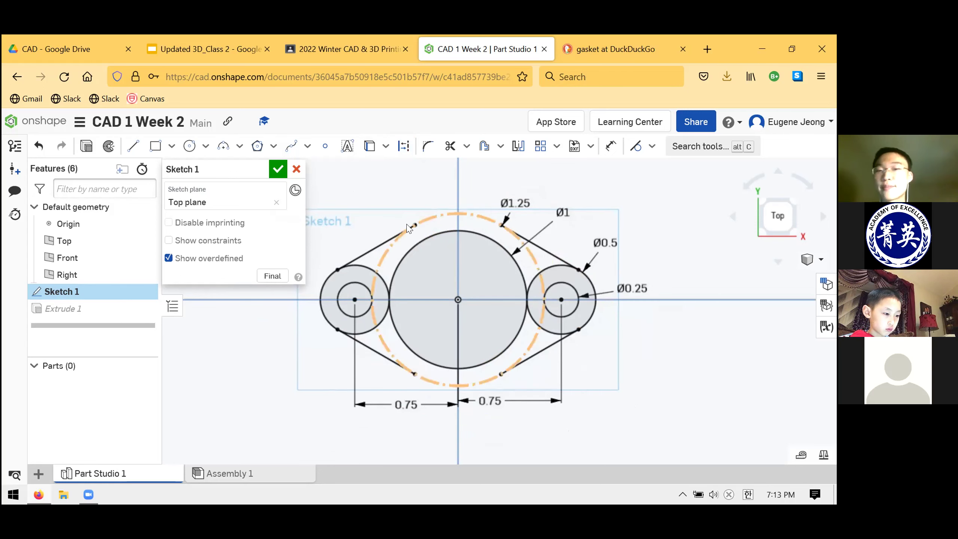
pyautogui.click(483, 234)
pyautogui.scroll(2, 479, 248)
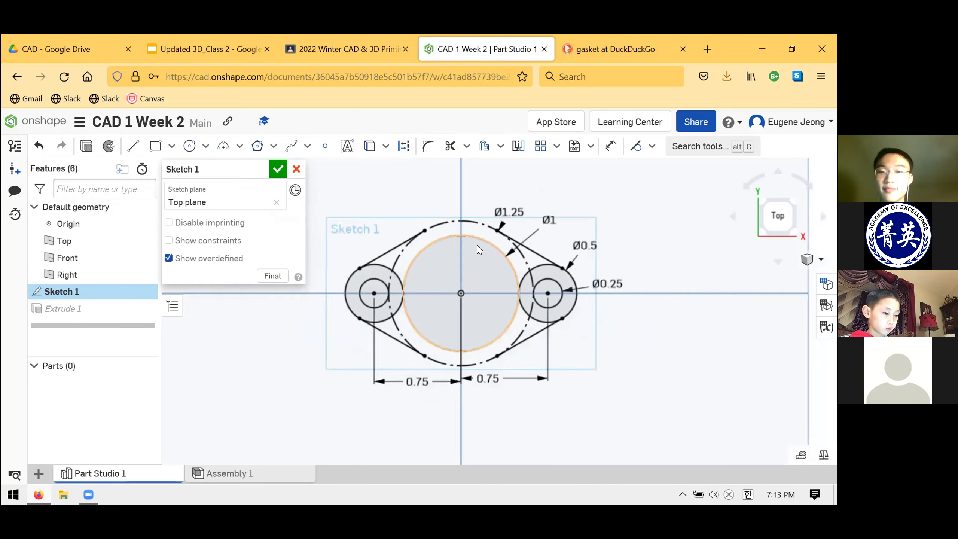
pyautogui.scroll(-2, 479, 251)
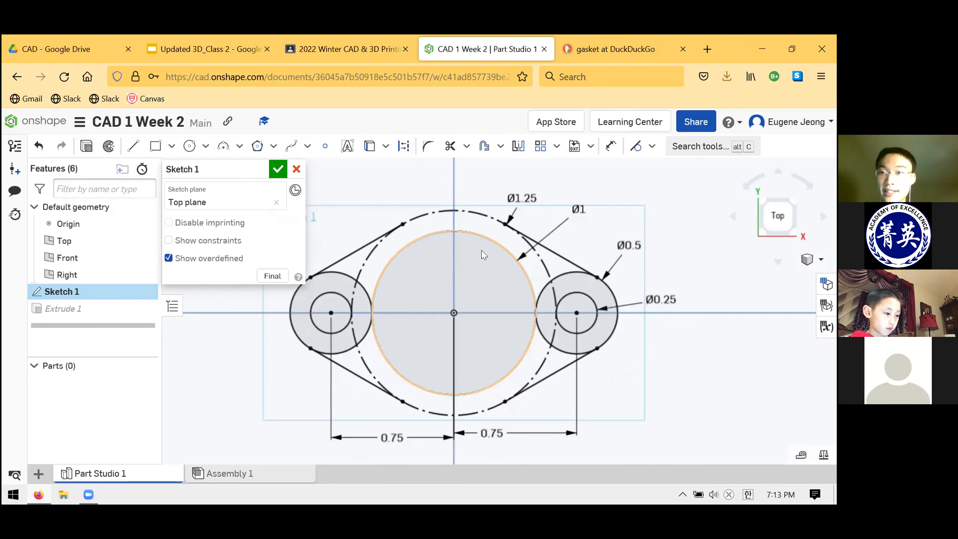
pyautogui.click(545, 261)
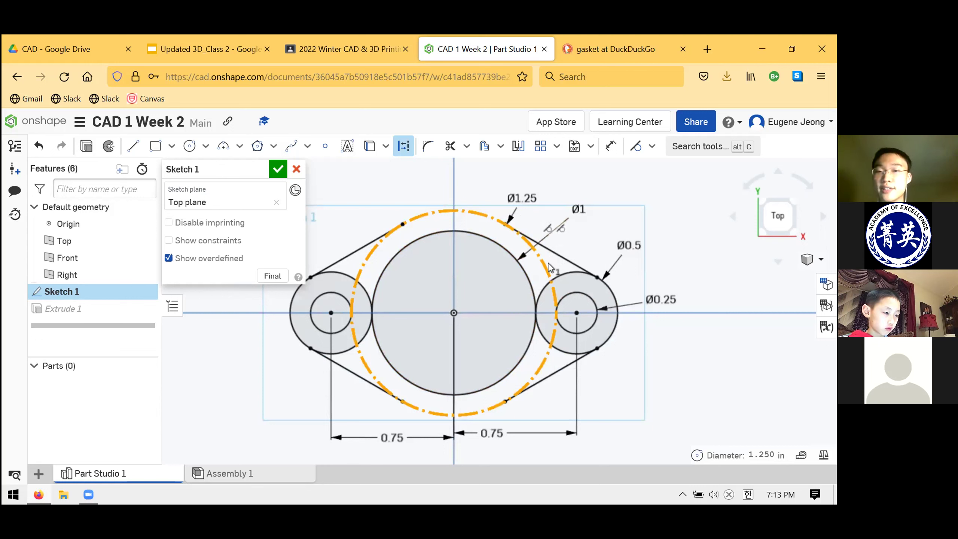
pyautogui.press('Escape')
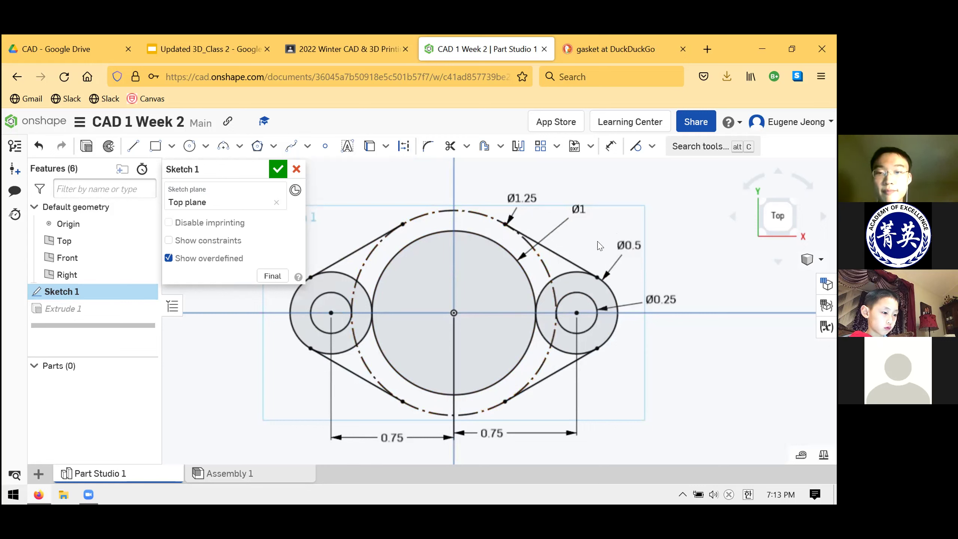
# - Convert the left Ø0.5 circle to construction geometry
pyautogui.click(404, 149)
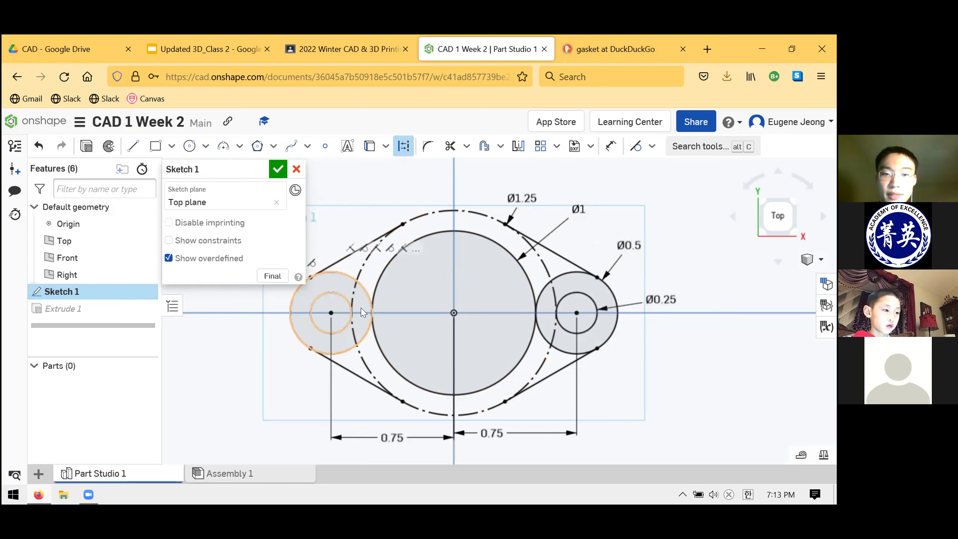
pyautogui.click(340, 278)
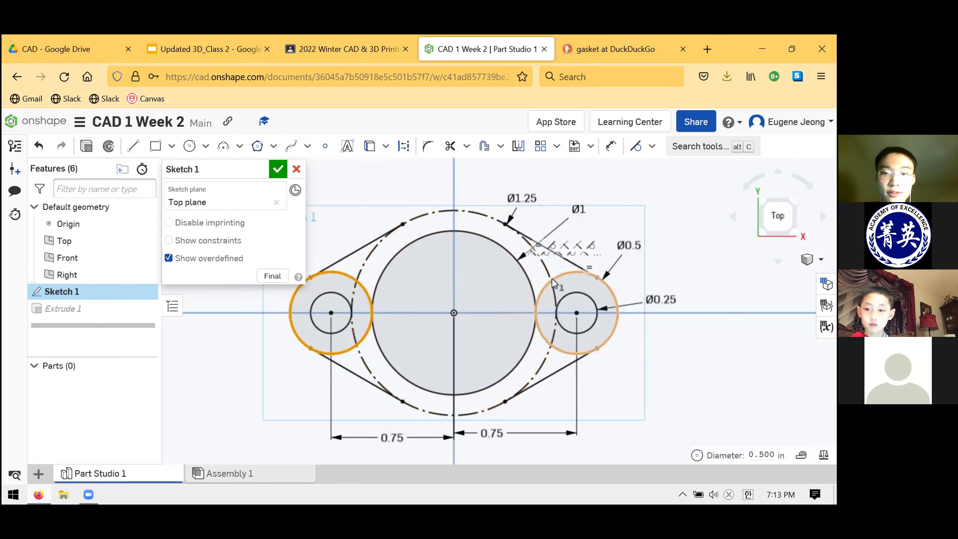
pyautogui.press('Escape')
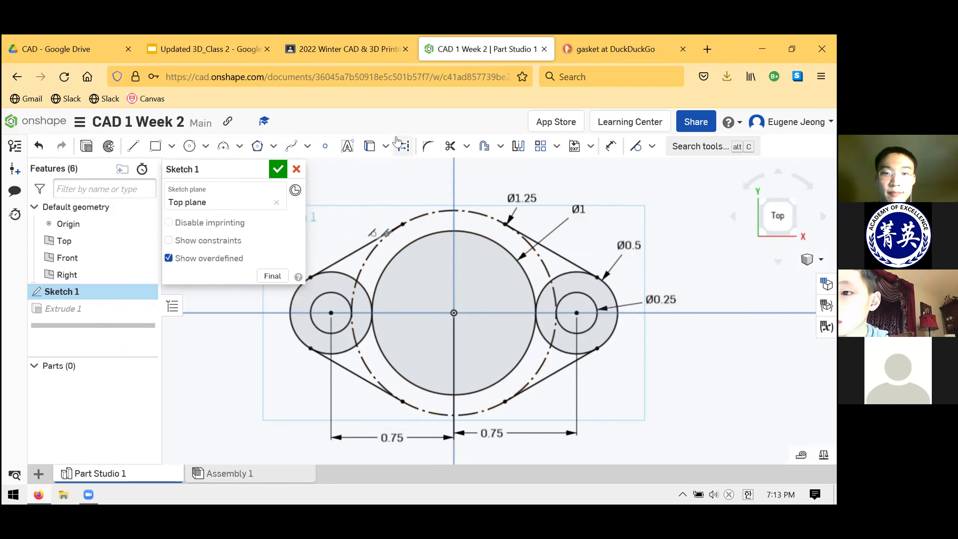
pyautogui.click(367, 293)
pyautogui.click(403, 146)
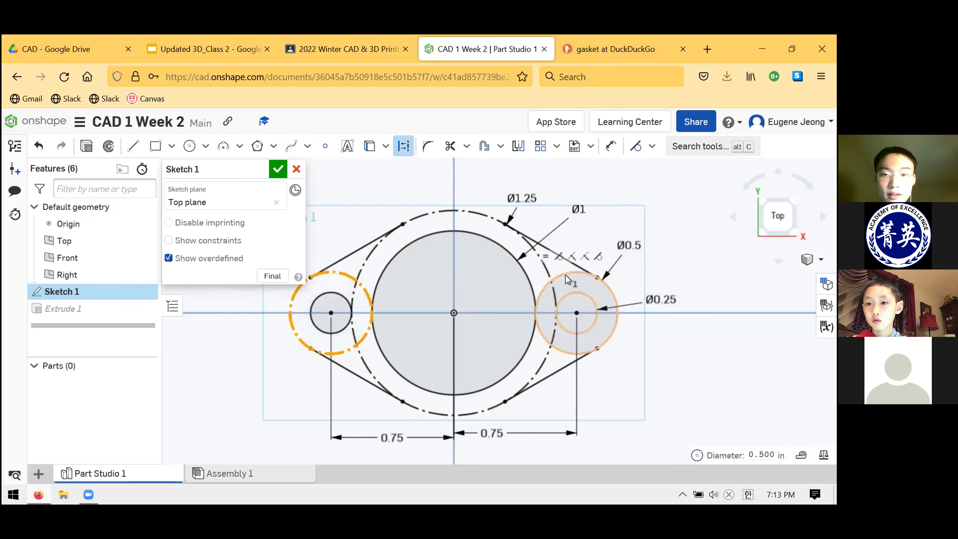
pyautogui.click(625, 336)
# - Convert the right Ø0.5 circle to construction, toggling it with Q a few times
pyautogui.click(618, 318)
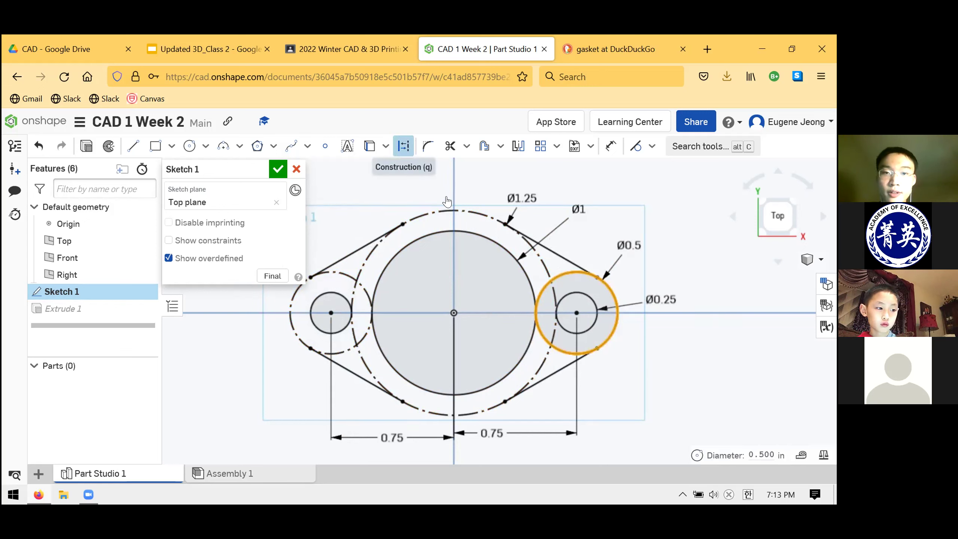
pyautogui.click(404, 149)
pyautogui.click(637, 368)
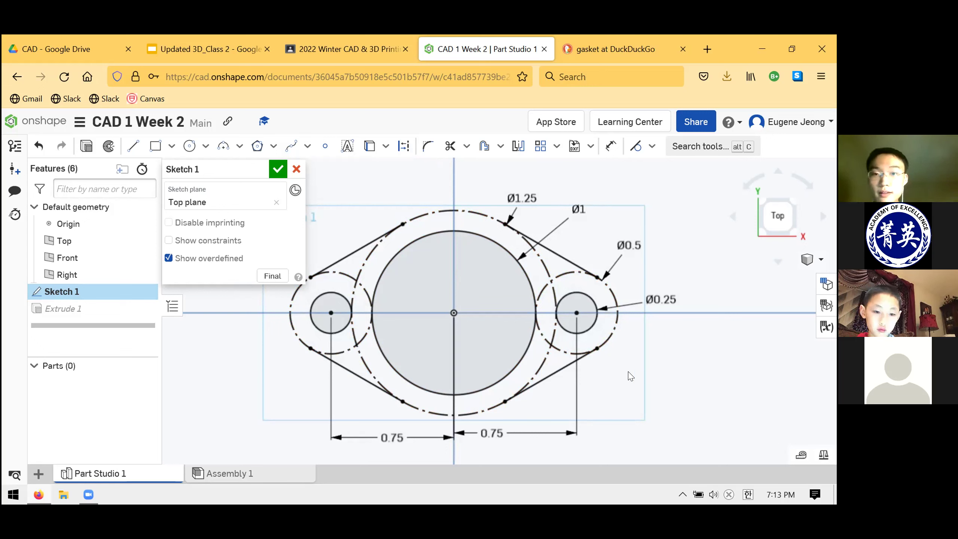
pyautogui.click(616, 329)
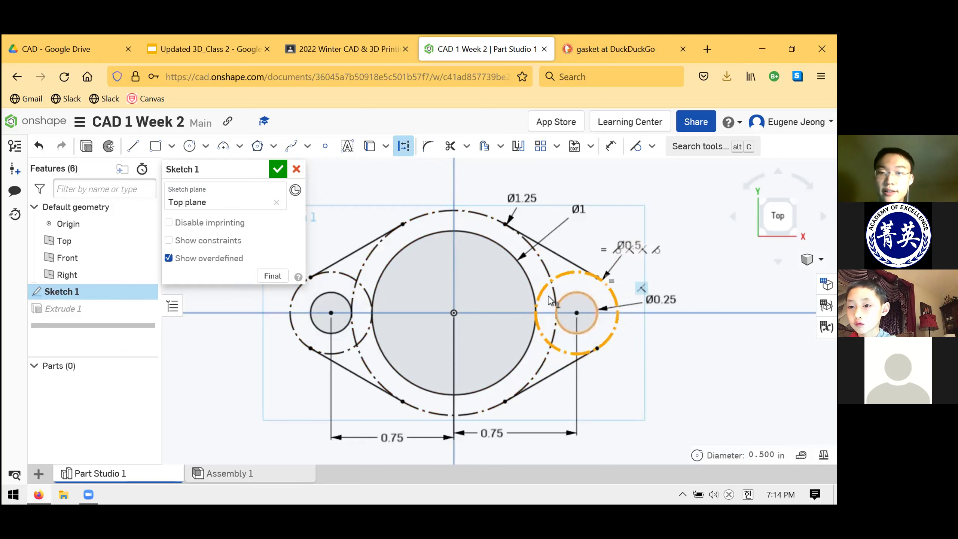
pyautogui.click(404, 146)
pyautogui.press('q')
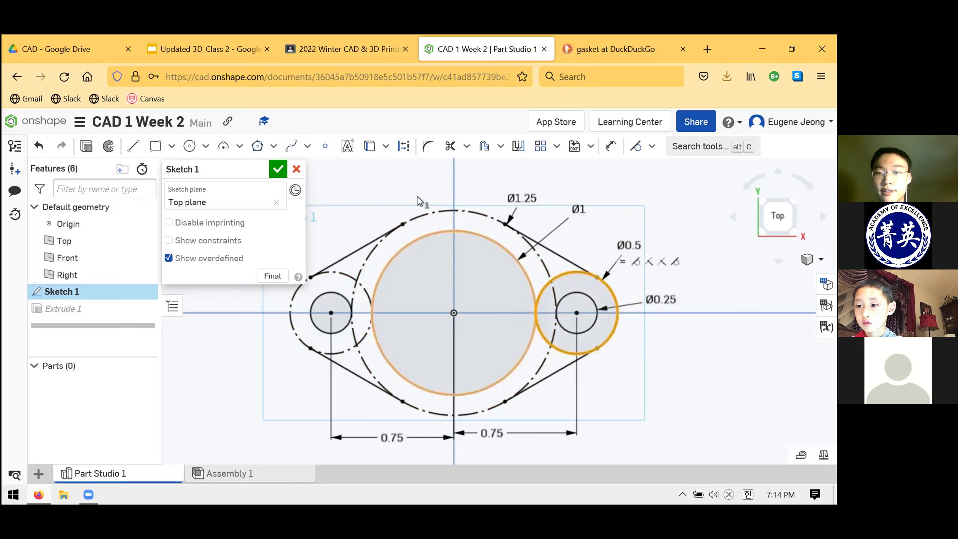
pyautogui.press('q')
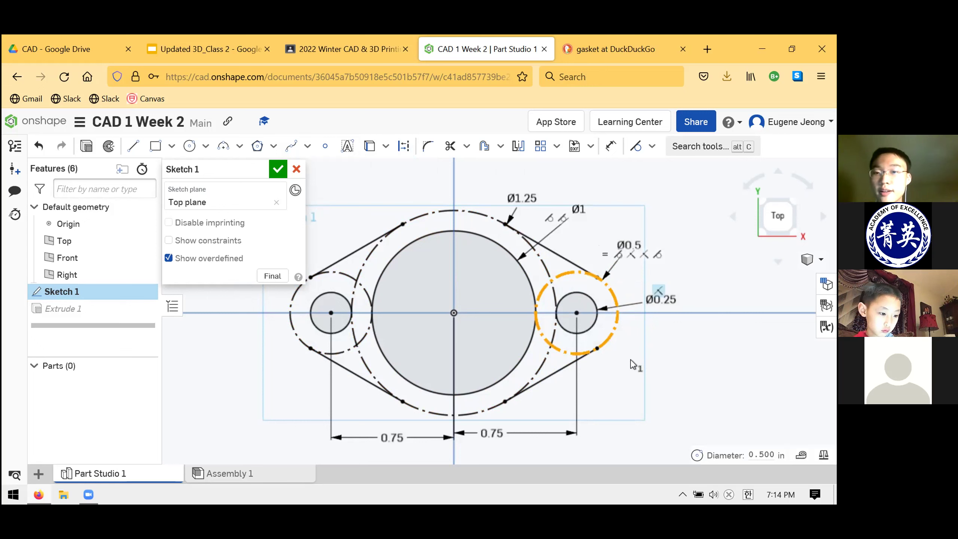
pyautogui.press('q')
pyautogui.press('q')
pyautogui.press('Escape')
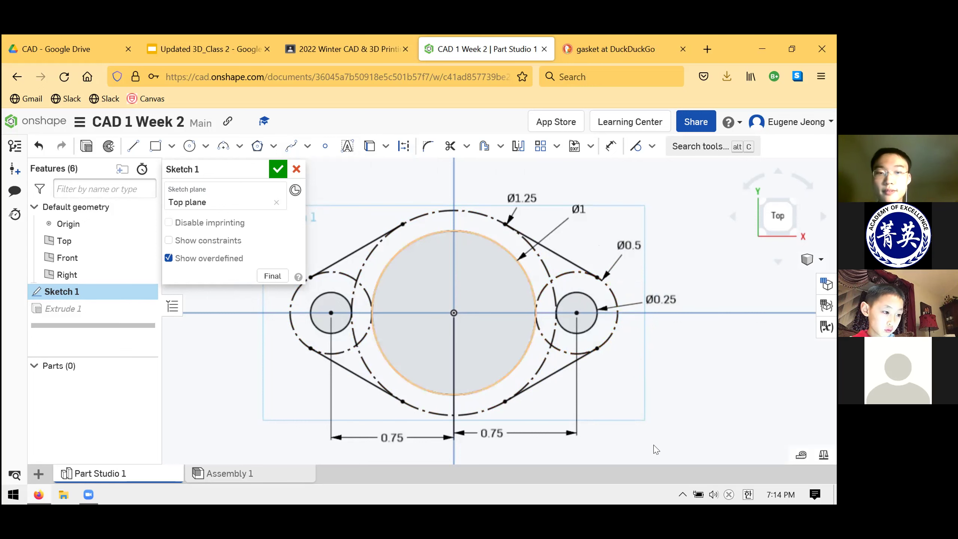
pyautogui.scroll(3, 621, 374)
pyautogui.scroll(-4, 604, 340)
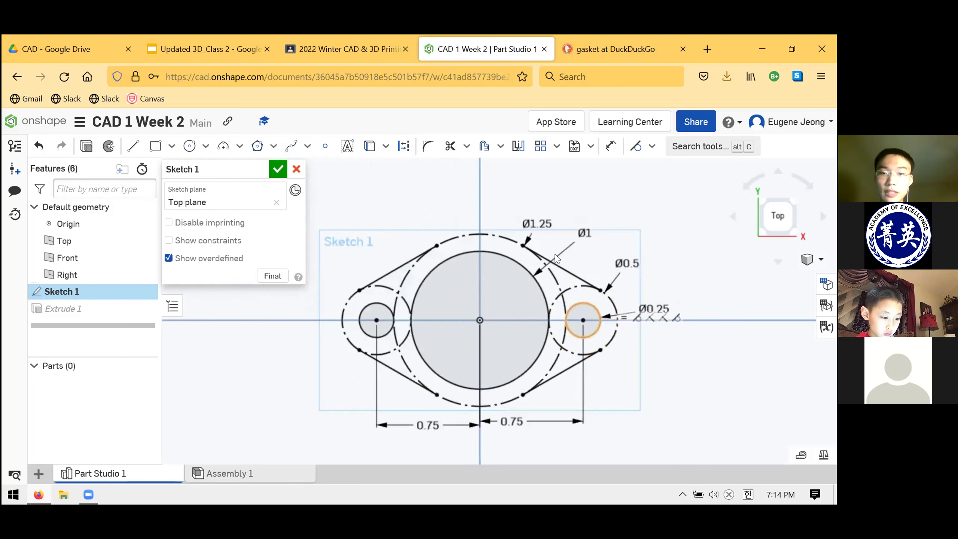
pyautogui.scroll(2, 581, 294)
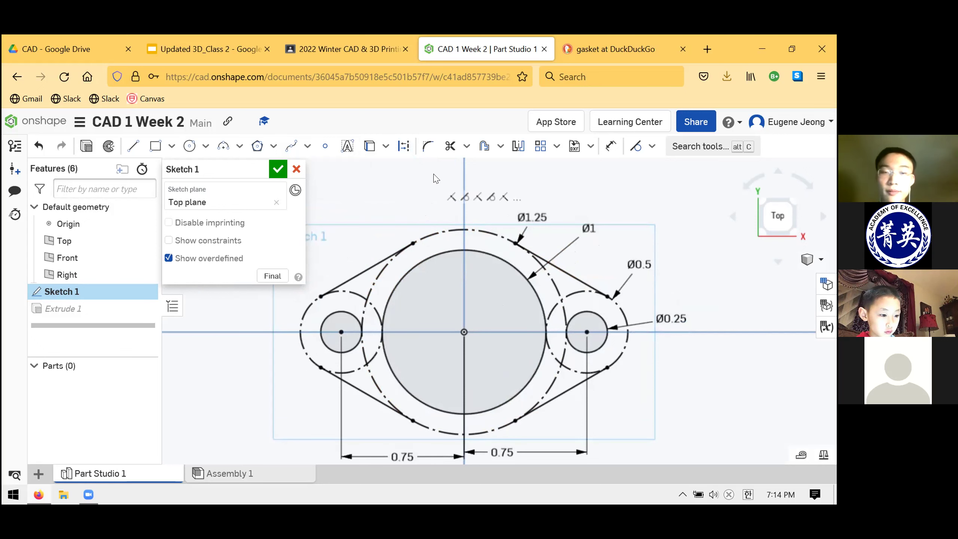
pyautogui.click(239, 147)
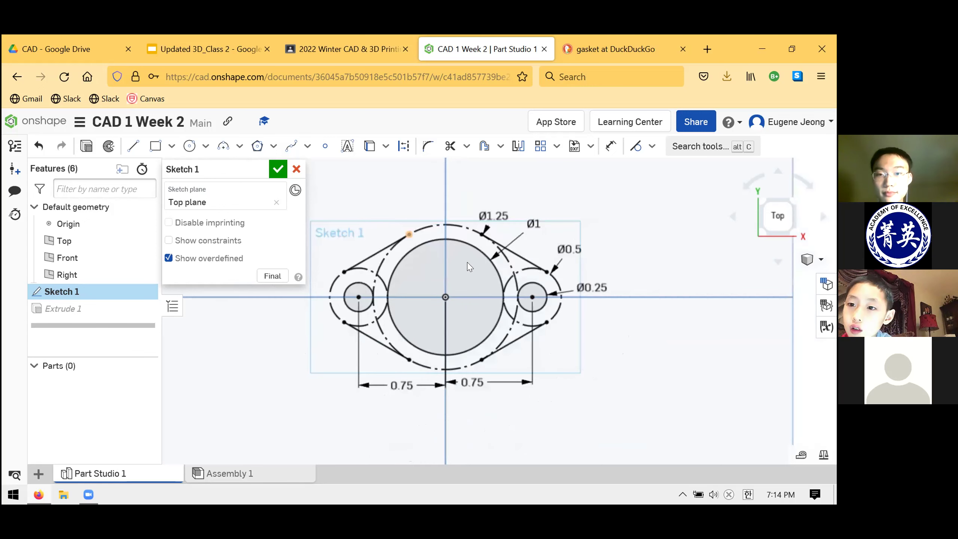
pyautogui.scroll(2, 430, 217)
pyautogui.scroll(-2, 433, 214)
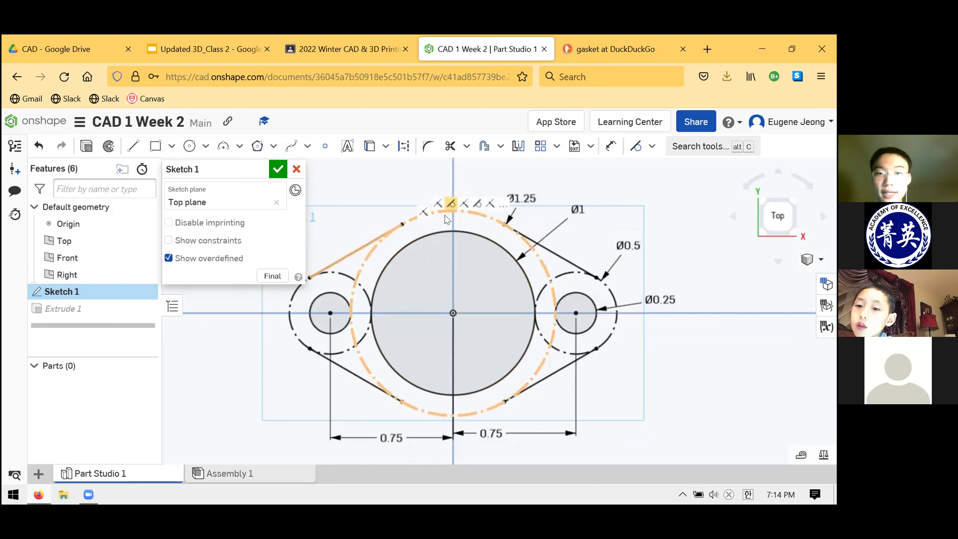
pyautogui.click(494, 224)
pyautogui.press('d')
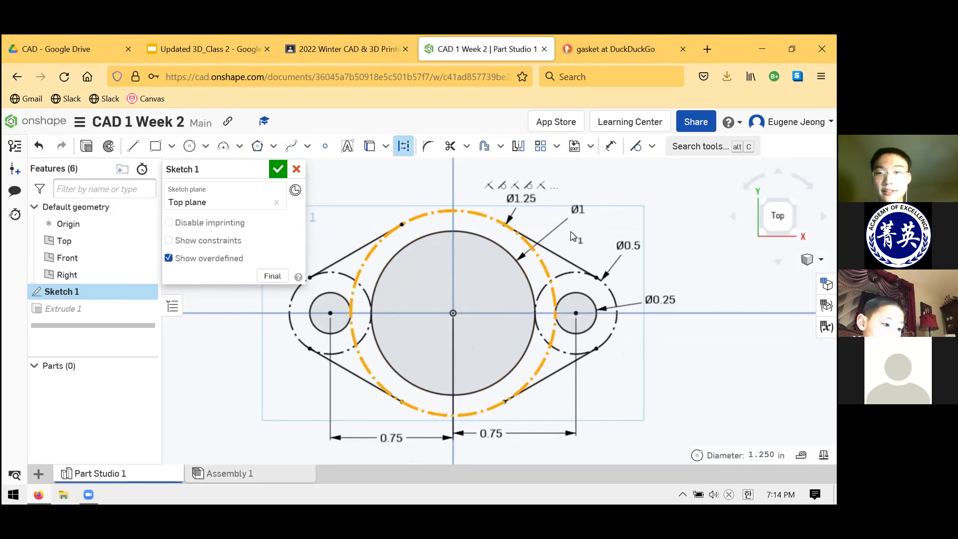
pyautogui.press('Escape')
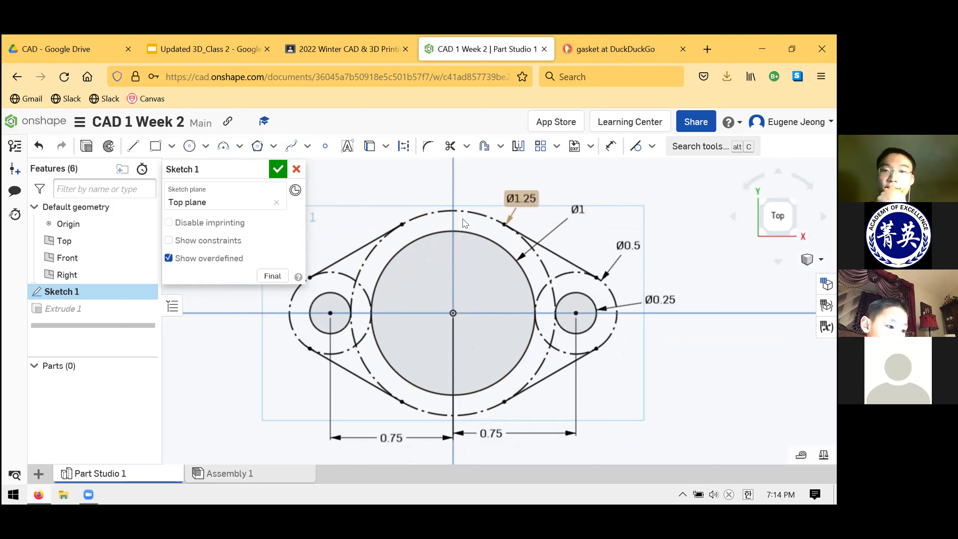
pyautogui.click(485, 216)
pyautogui.press('d')
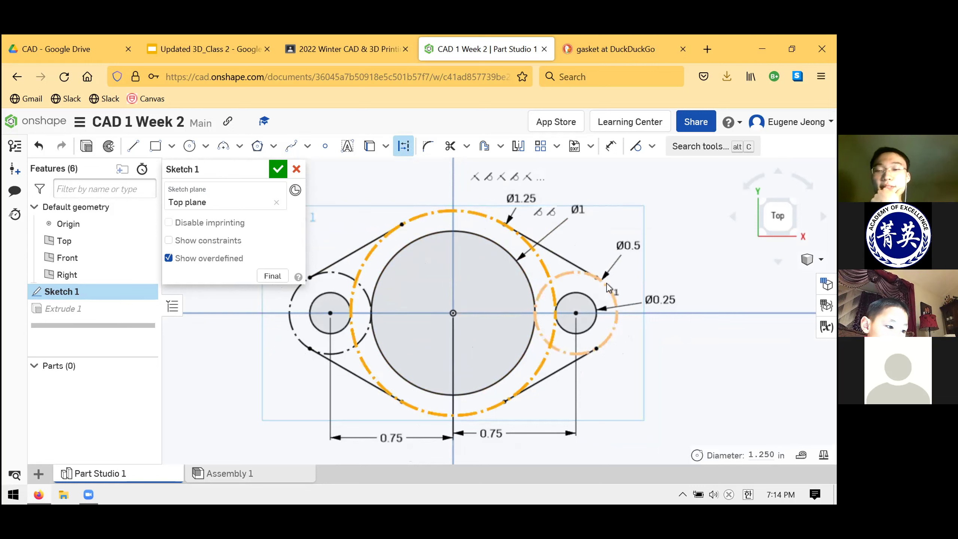
pyautogui.press('Escape')
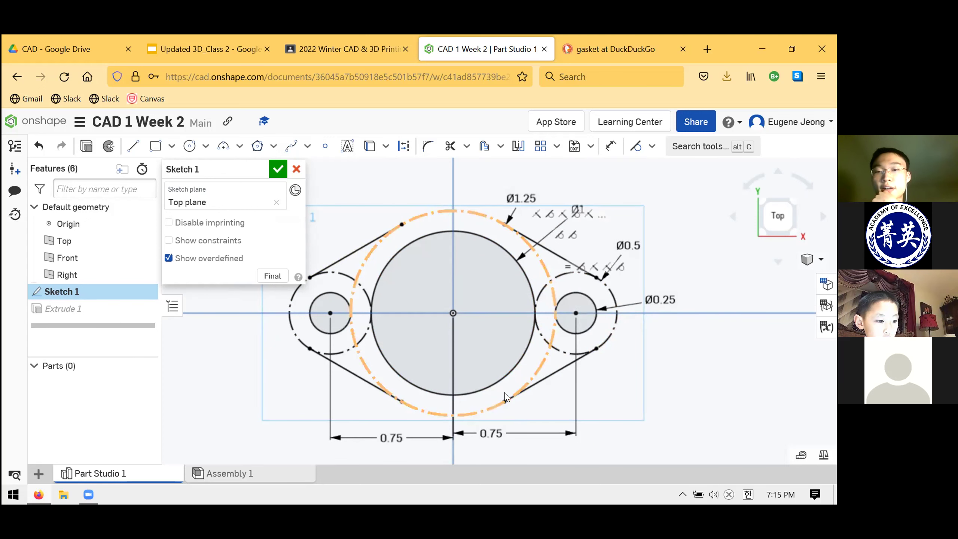
pyautogui.click(615, 49)
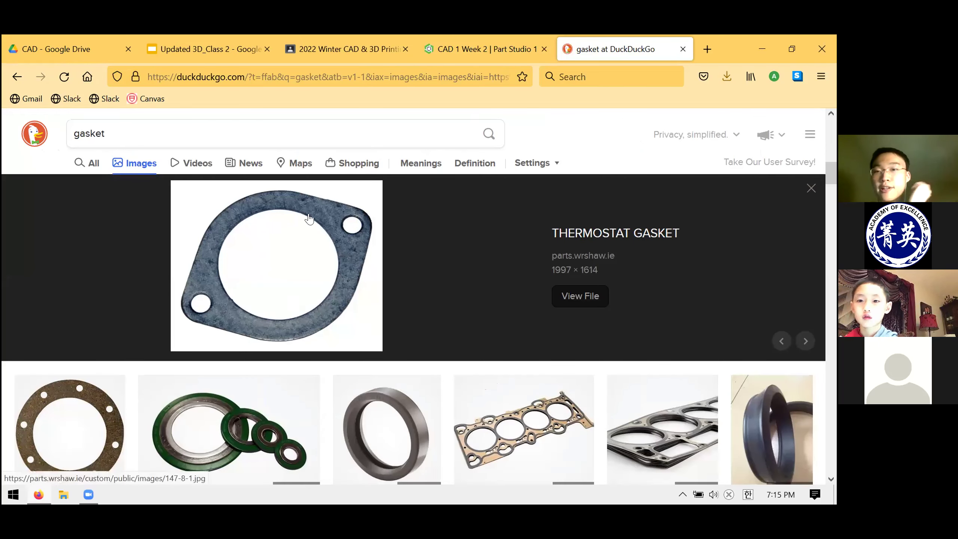
pyautogui.click(459, 39)
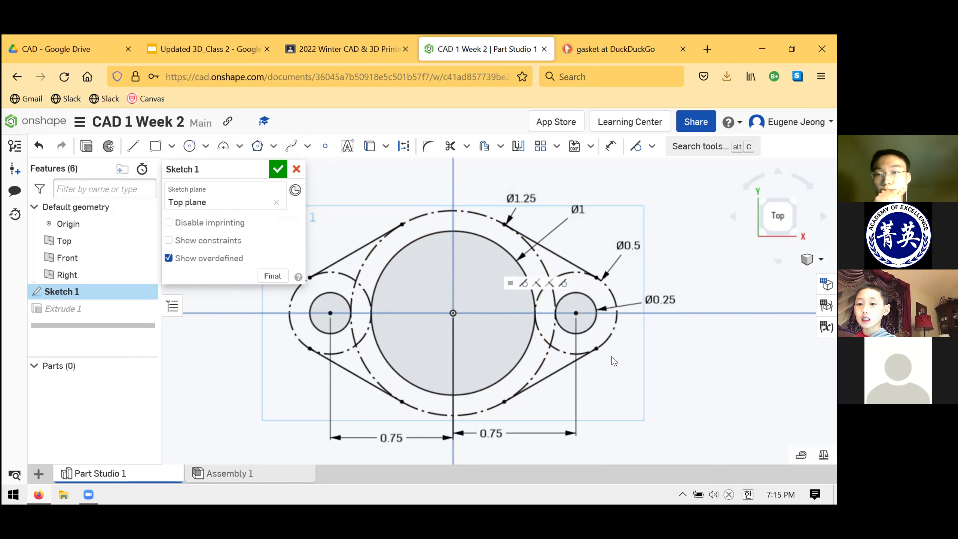
# - Toggle the Ø1.25 circle to solid and back to construction geometry
pyautogui.scroll(-1, 618, 361)
pyautogui.scroll(1, 619, 362)
pyautogui.scroll(1, 619, 364)
pyautogui.scroll(-1, 619, 366)
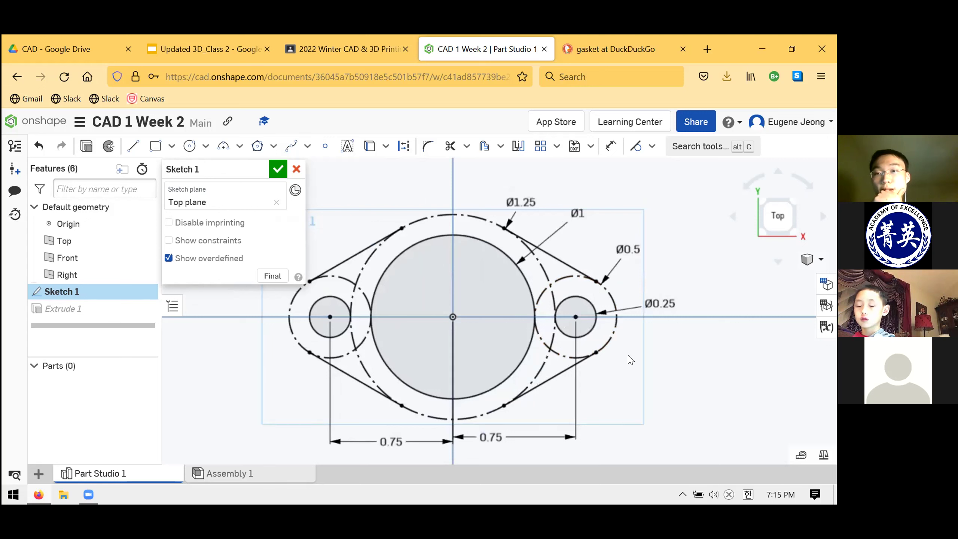
pyautogui.click(409, 151)
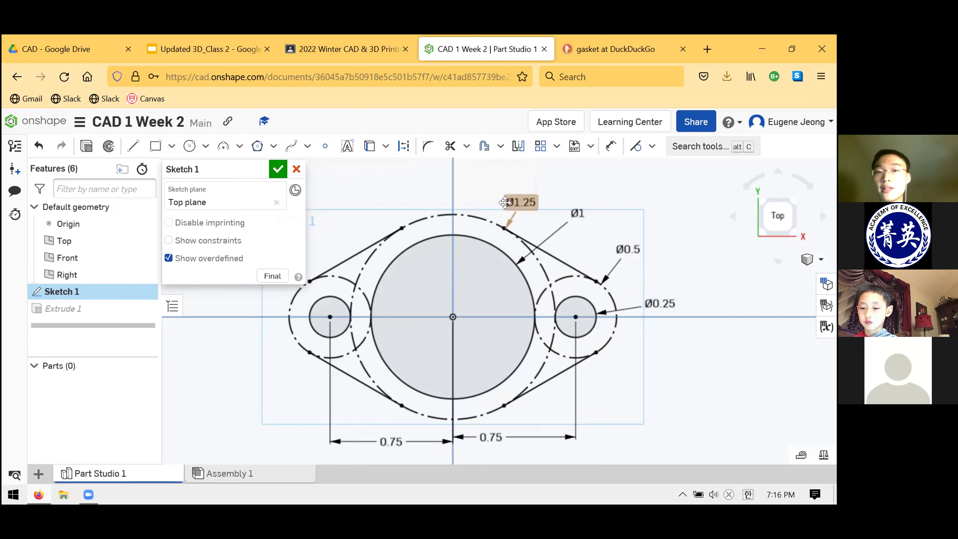
pyautogui.click(474, 217)
pyautogui.click(401, 147)
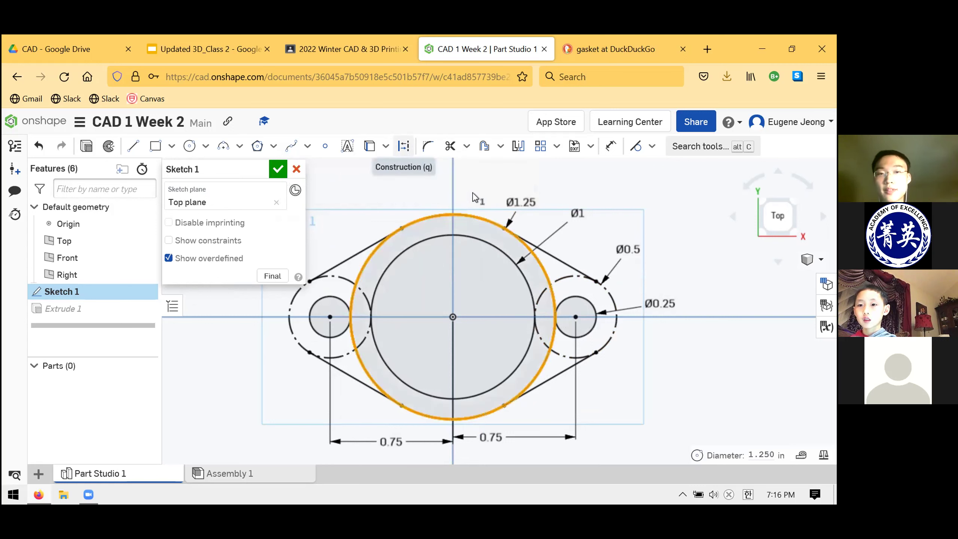
pyautogui.press('Escape')
pyautogui.click(478, 218)
pyautogui.click(403, 146)
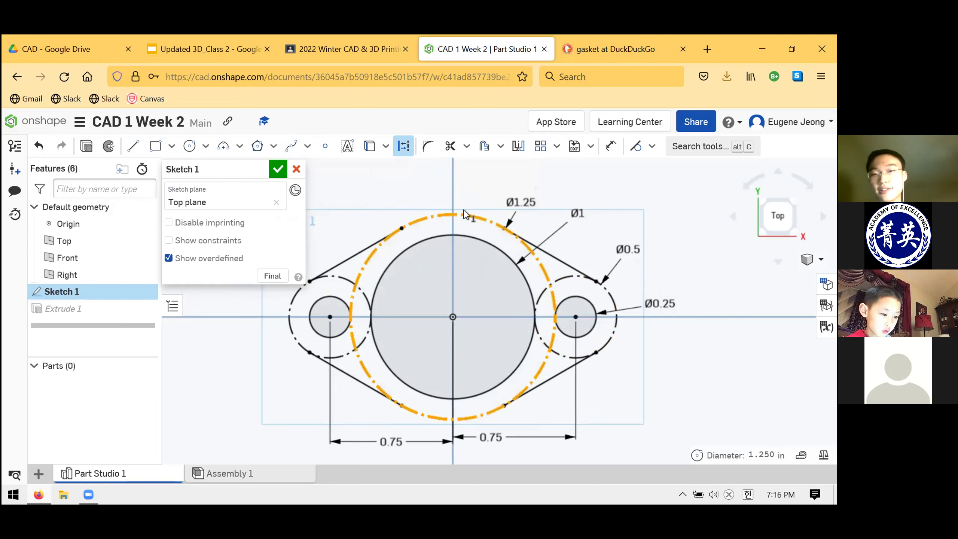
pyautogui.press('Escape')
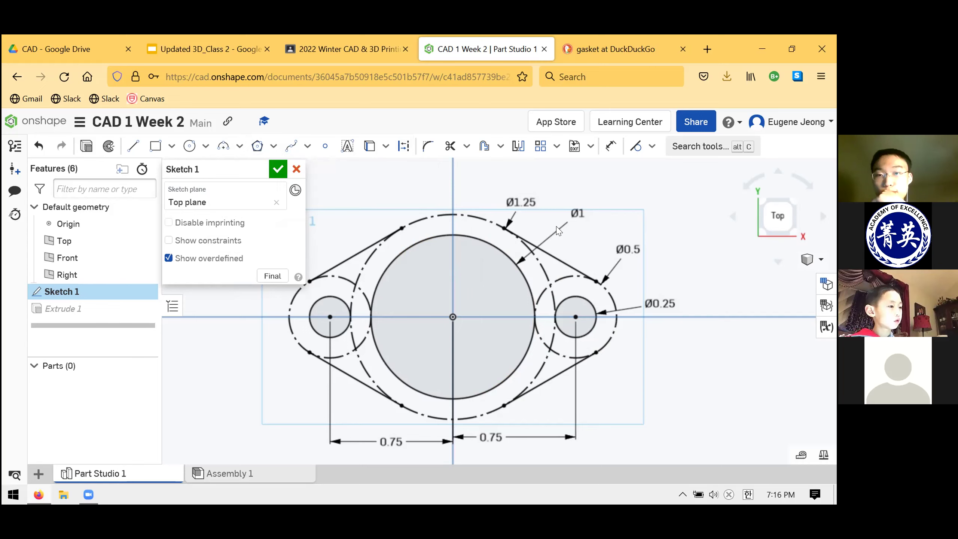
# - Delete the existing right 0.75 dimension
pyautogui.scroll(-3, 490, 265)
pyautogui.scroll(2, 453, 306)
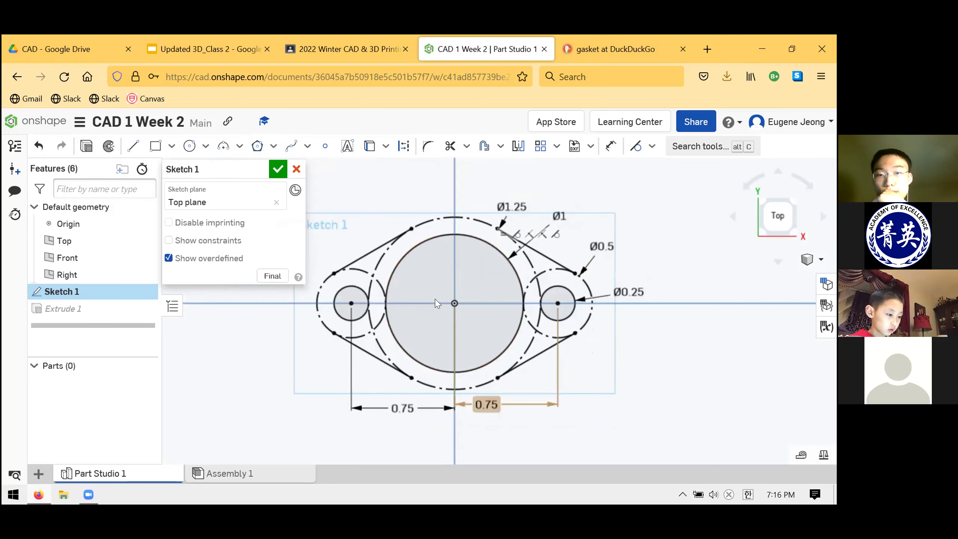
pyautogui.scroll(2, 437, 309)
pyautogui.scroll(-2, 441, 321)
pyautogui.scroll(2, 445, 332)
pyautogui.scroll(-2, 449, 350)
pyautogui.scroll(1, 449, 349)
pyautogui.scroll(-1, 532, 415)
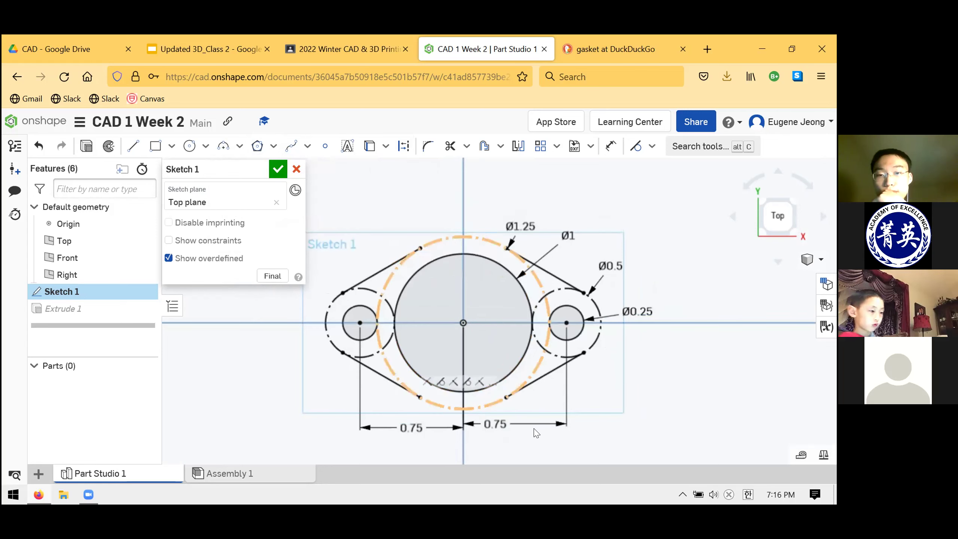
pyautogui.scroll(1, 545, 400)
pyautogui.moveTo(513, 419)
pyautogui.mouseDown()
pyautogui.moveTo(491, 422)
pyautogui.moveTo(543, 430)
pyautogui.moveTo(496, 425)
pyautogui.moveTo(525, 433)
pyautogui.moveTo(514, 424)
pyautogui.mouseUp()
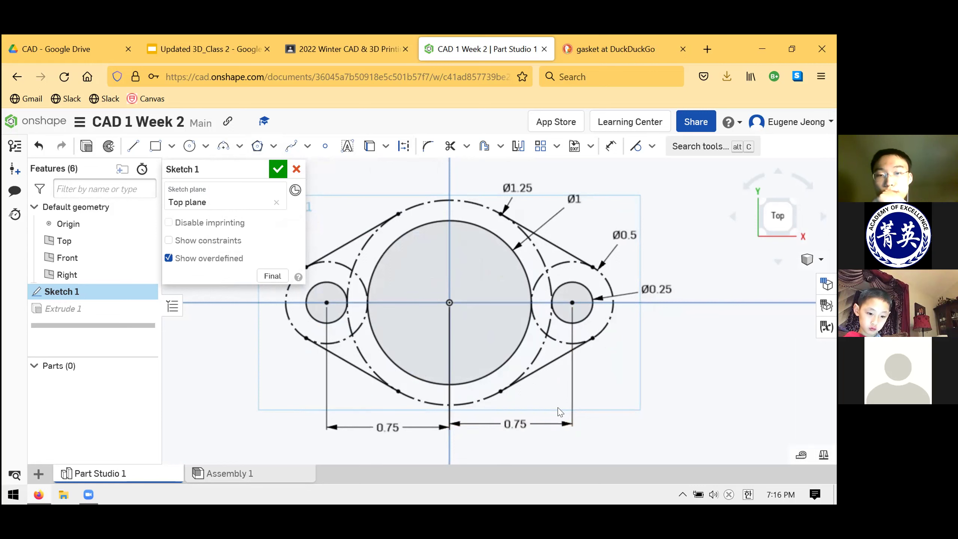
pyautogui.click(526, 419)
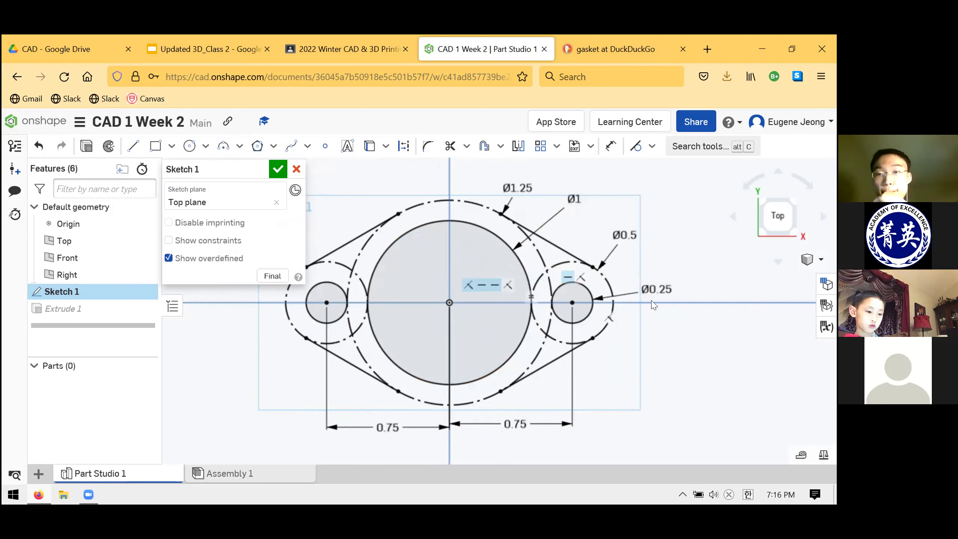
pyautogui.click(510, 423)
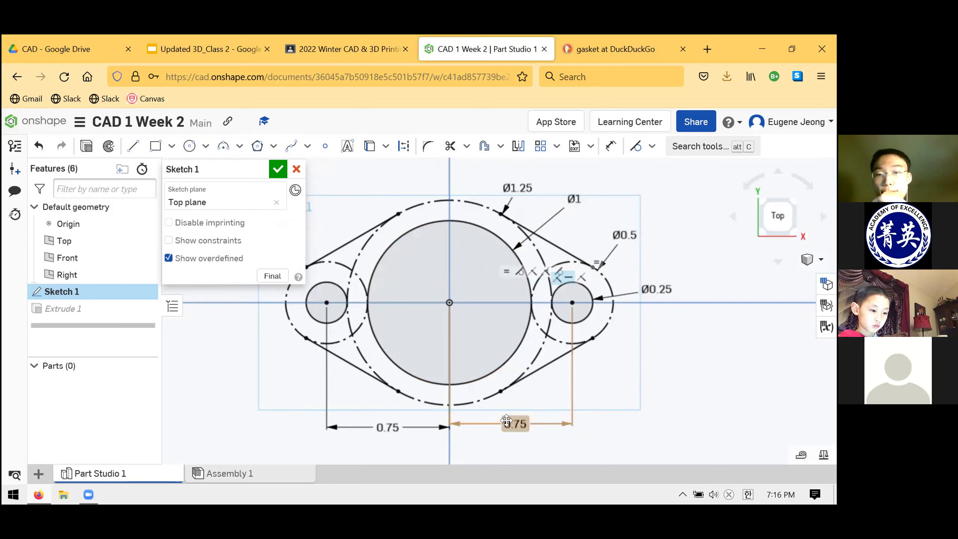
pyautogui.press('Delete')
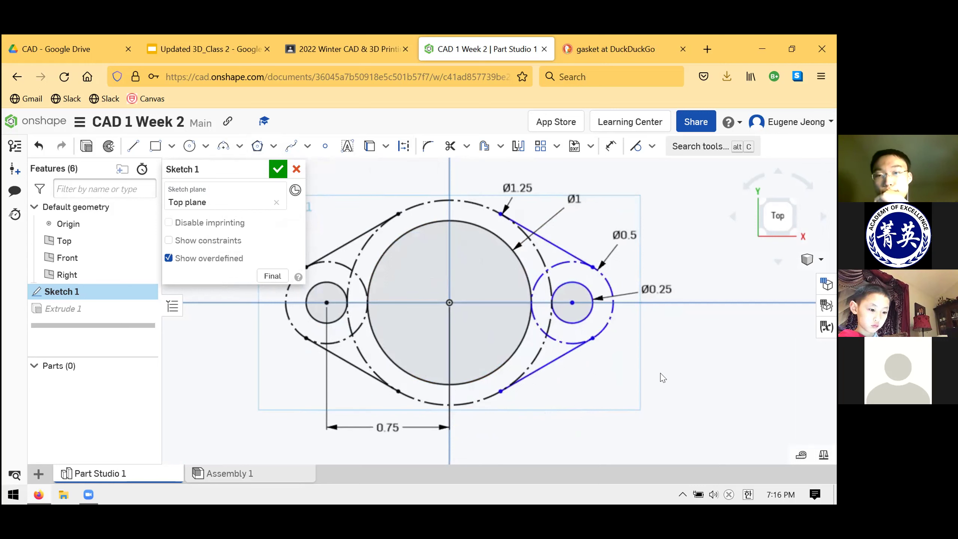
# - Dimension the right bolt hole centre 0.75 in horizontally from the origin
pyautogui.click(611, 145)
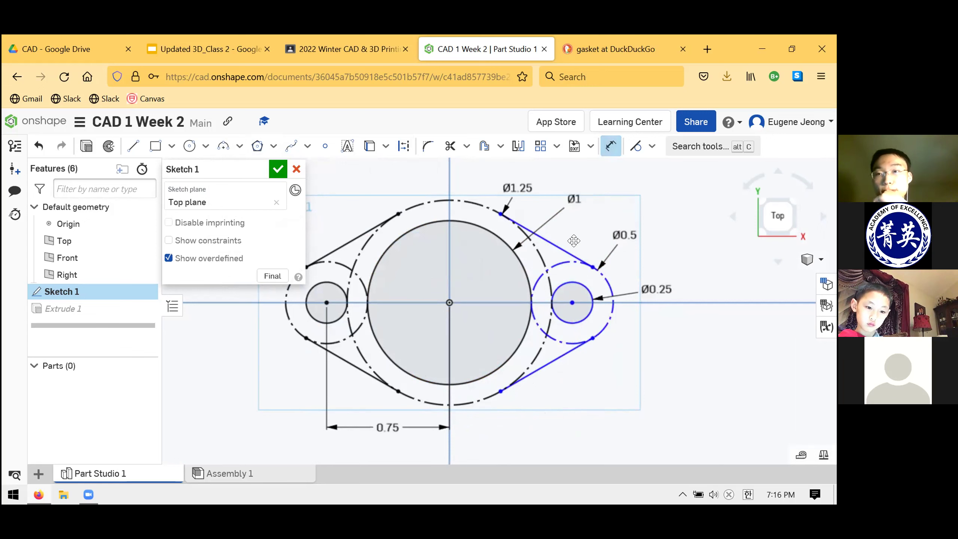
pyautogui.click(571, 302)
pyautogui.click(449, 303)
pyautogui.click(554, 425)
pyautogui.press('Return')
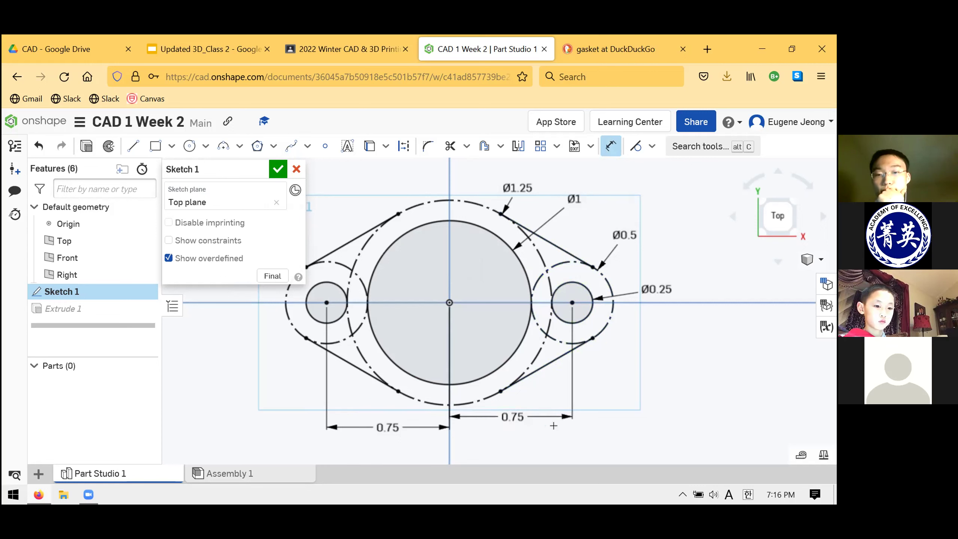
pyautogui.press('Escape')
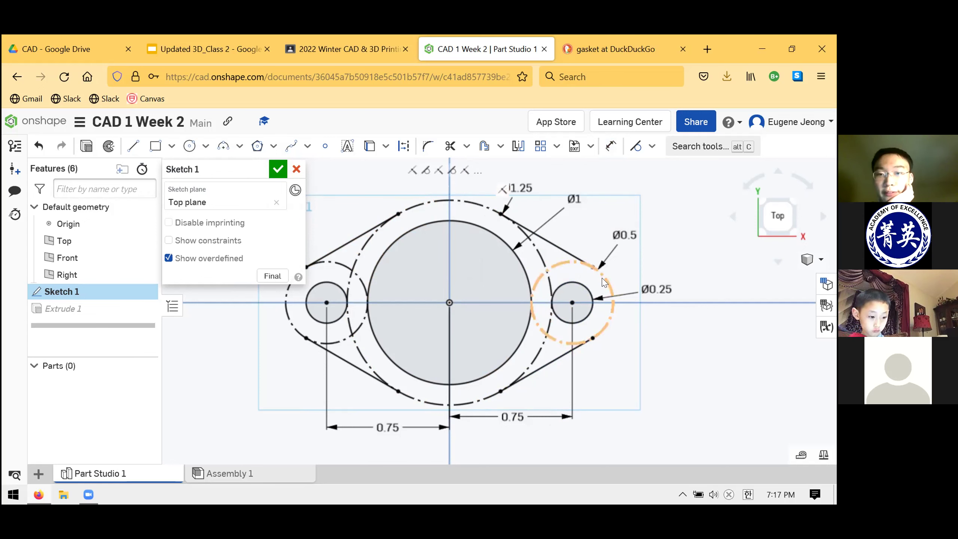
pyautogui.click(547, 241)
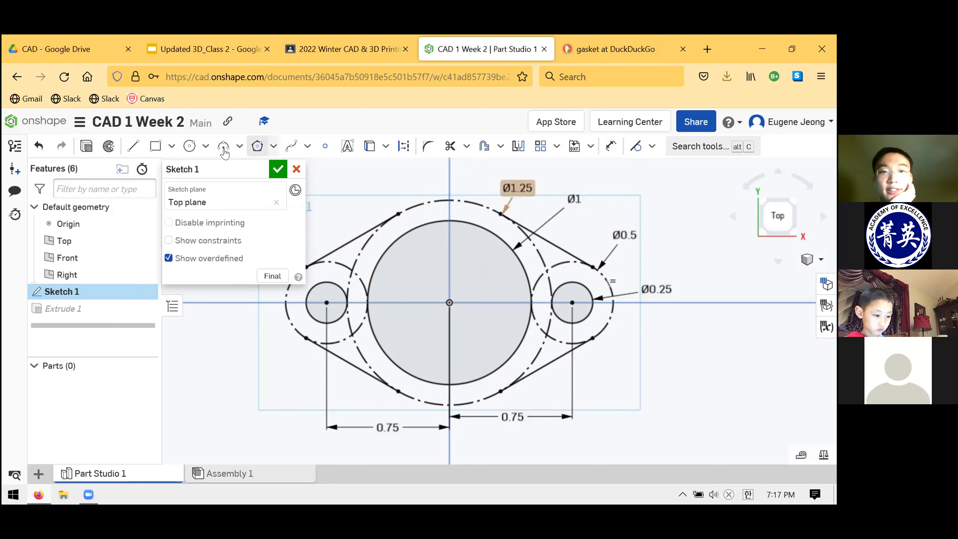
pyautogui.click(239, 146)
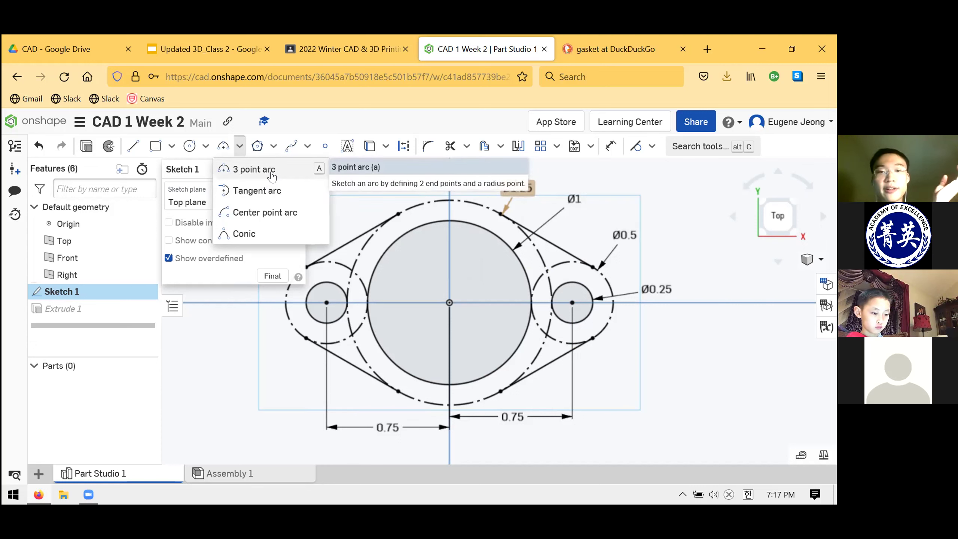
pyautogui.click(239, 147)
pyautogui.click(239, 147)
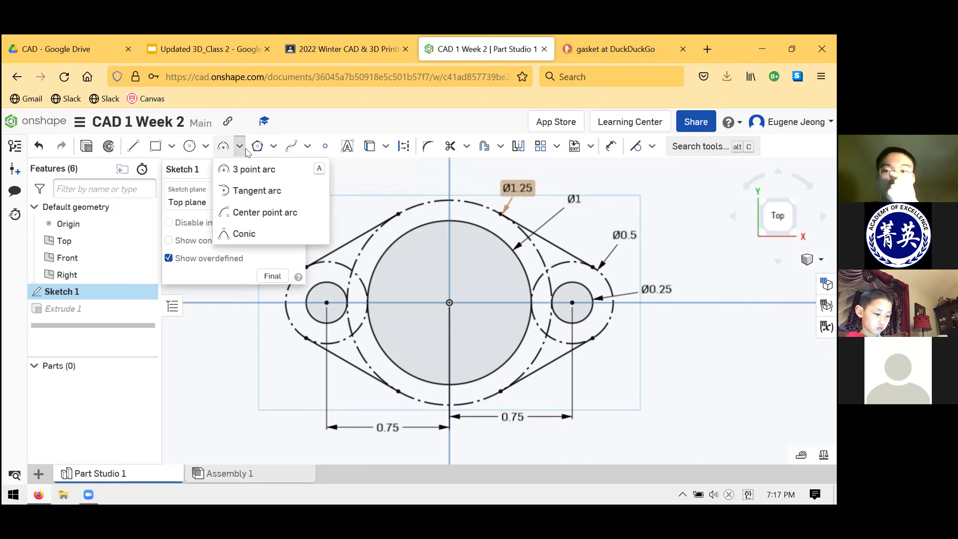
pyautogui.click(239, 147)
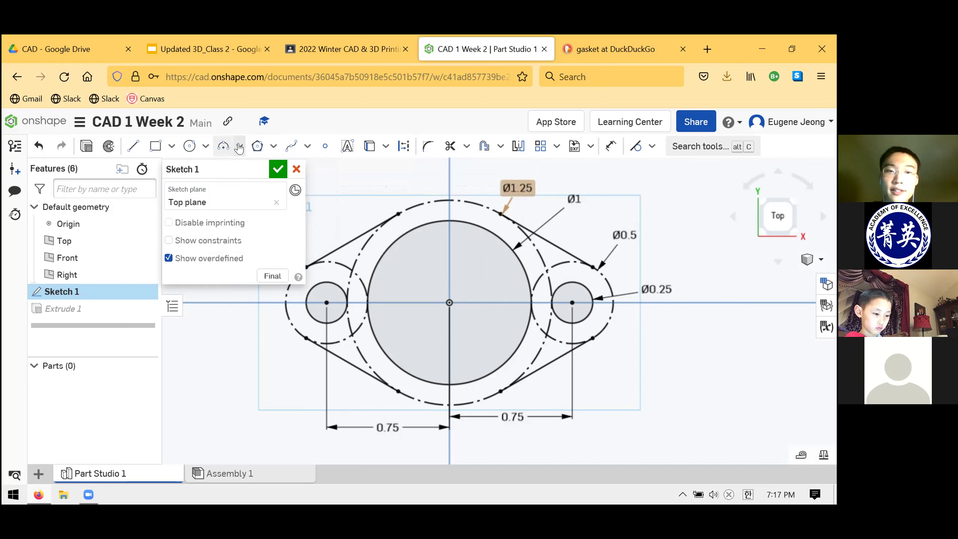
pyautogui.click(240, 147)
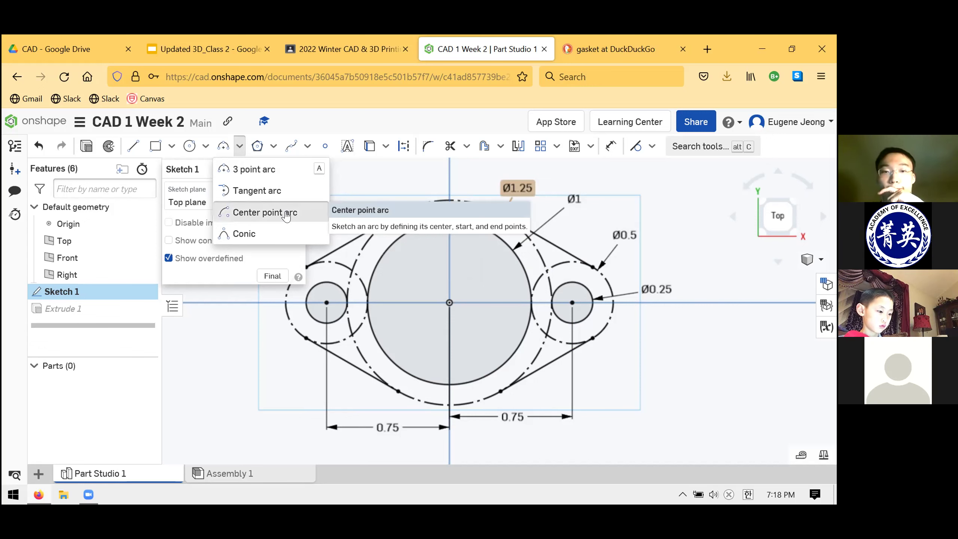
# - Draw an upper centre-point arc on the Ø1.25 circle, centred at the origin
pyautogui.click(286, 214)
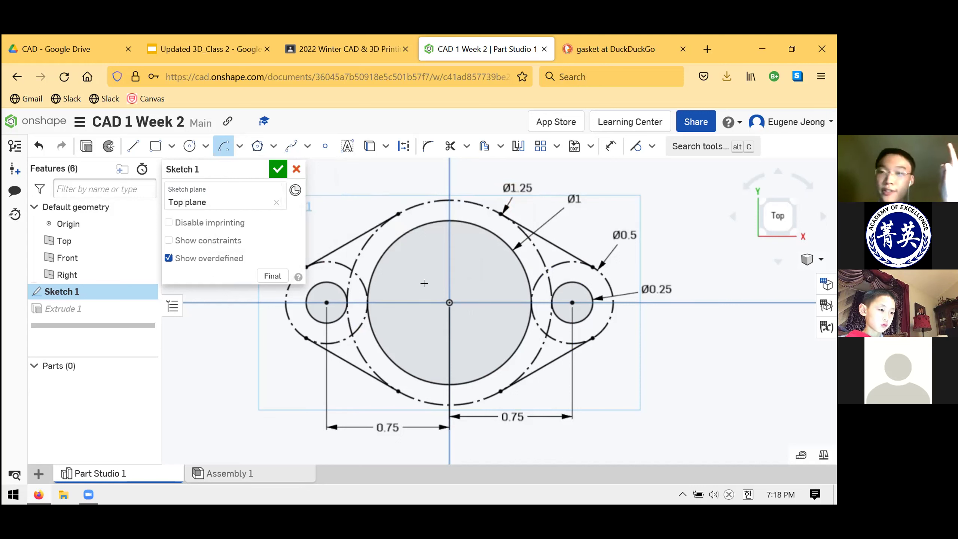
pyautogui.click(449, 302)
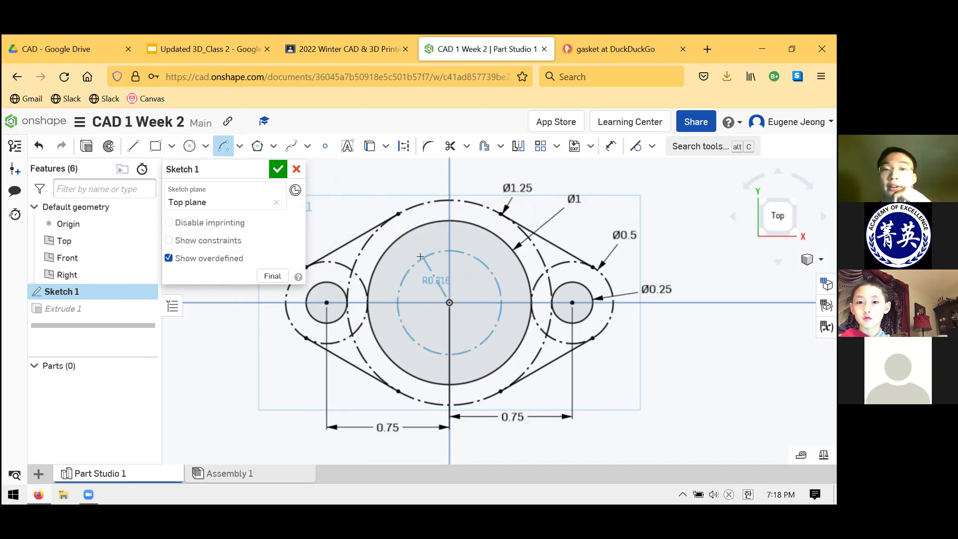
pyautogui.click(396, 214)
pyautogui.click(497, 212)
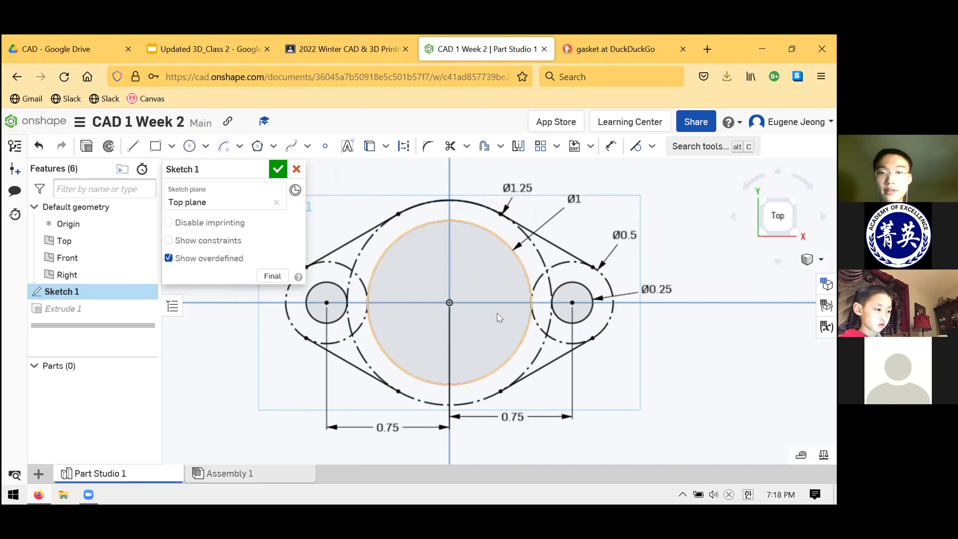
pyautogui.click(217, 150)
pyautogui.click(218, 149)
pyautogui.click(449, 303)
pyautogui.press('Escape')
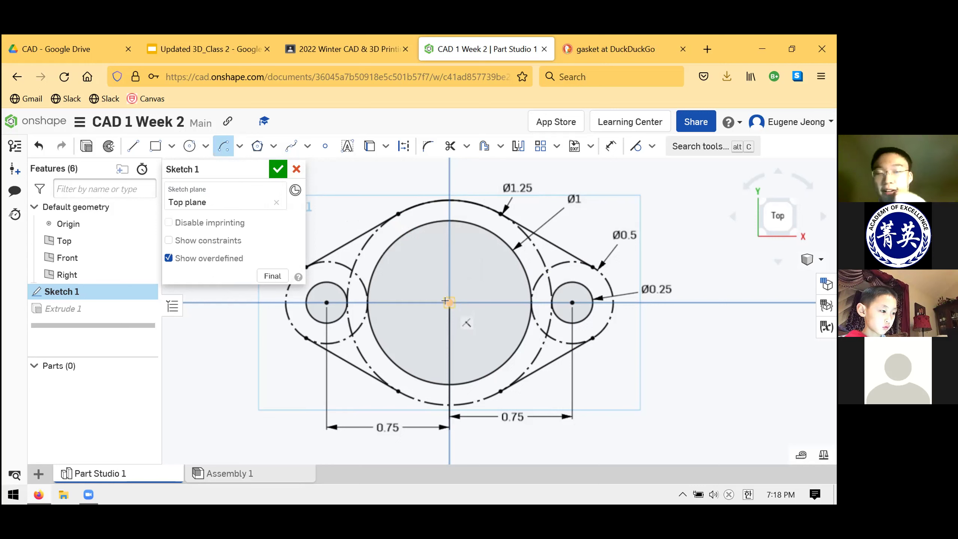
# - Draw the lower Ø1.25 arc and the right bolt-hole arc between tangent points
pyautogui.click(445, 300)
pyautogui.click(500, 391)
pyautogui.click(398, 391)
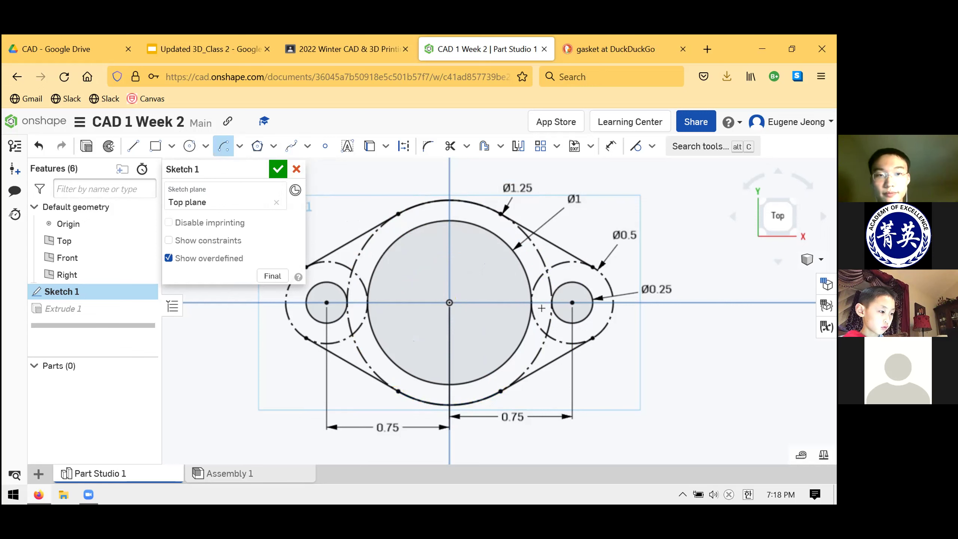
pyautogui.click(571, 302)
pyautogui.click(593, 267)
pyautogui.click(599, 338)
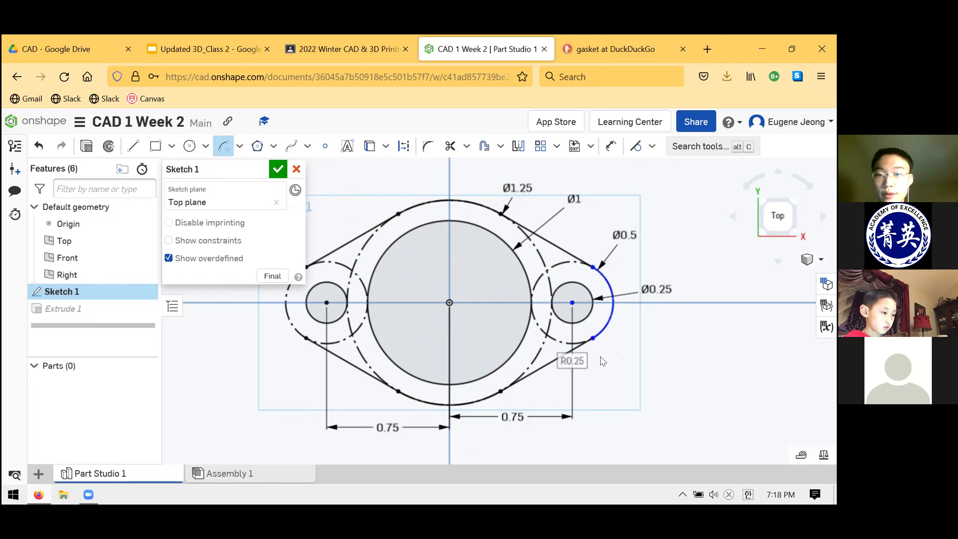
# - Draw the left bolt-hole arc between its upper and lower tangent points
pyautogui.click(327, 302)
pyautogui.scroll(5, 324, 279)
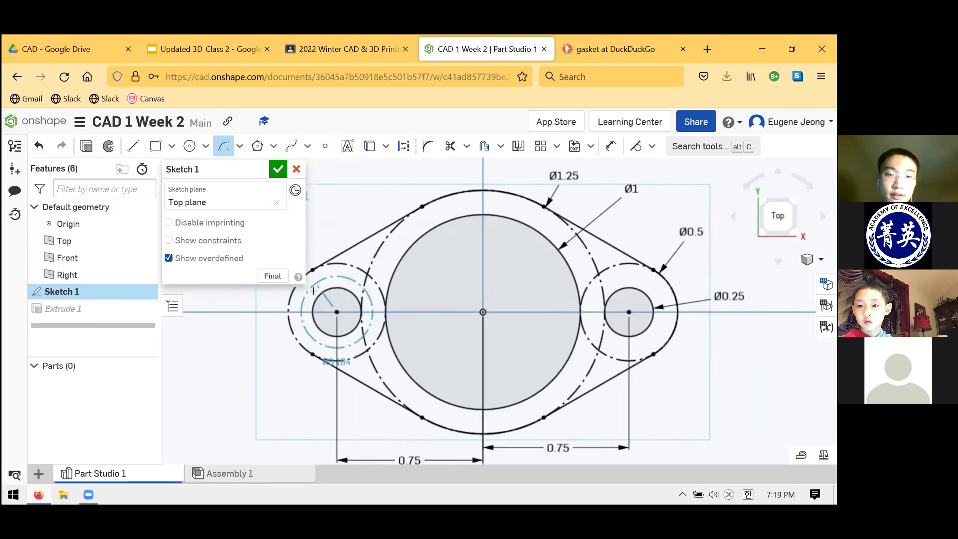
pyautogui.click(310, 254)
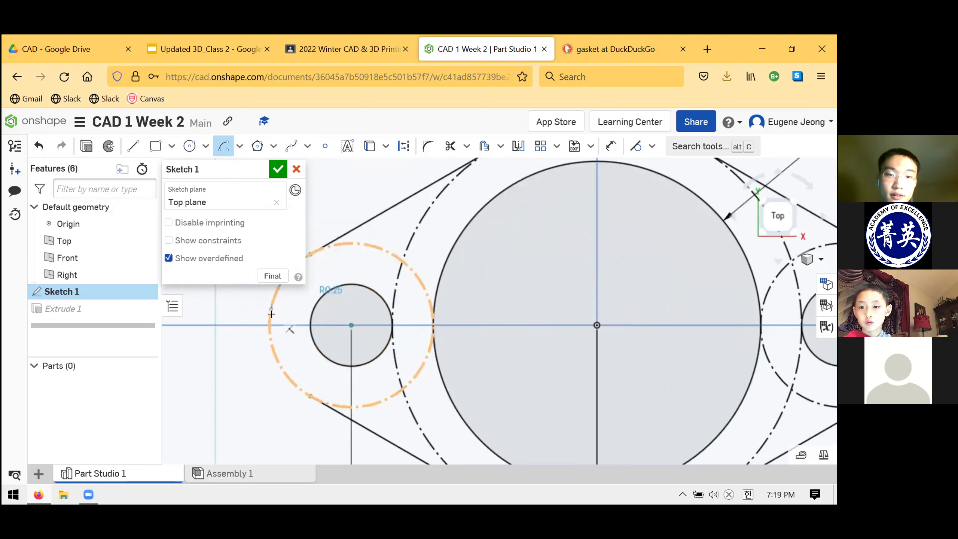
pyautogui.click(308, 394)
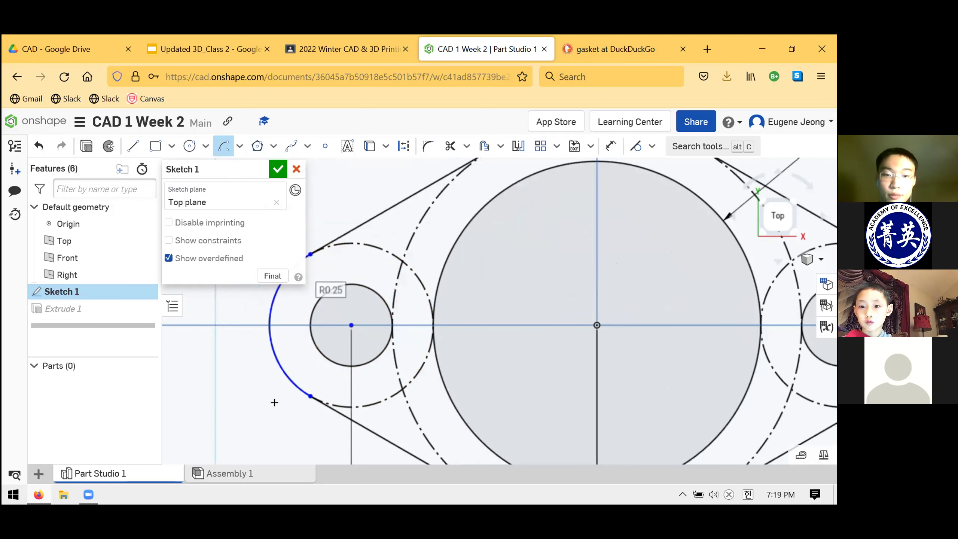
pyautogui.press('Escape')
pyautogui.scroll(-6, 284, 402)
pyautogui.scroll(2, 421, 373)
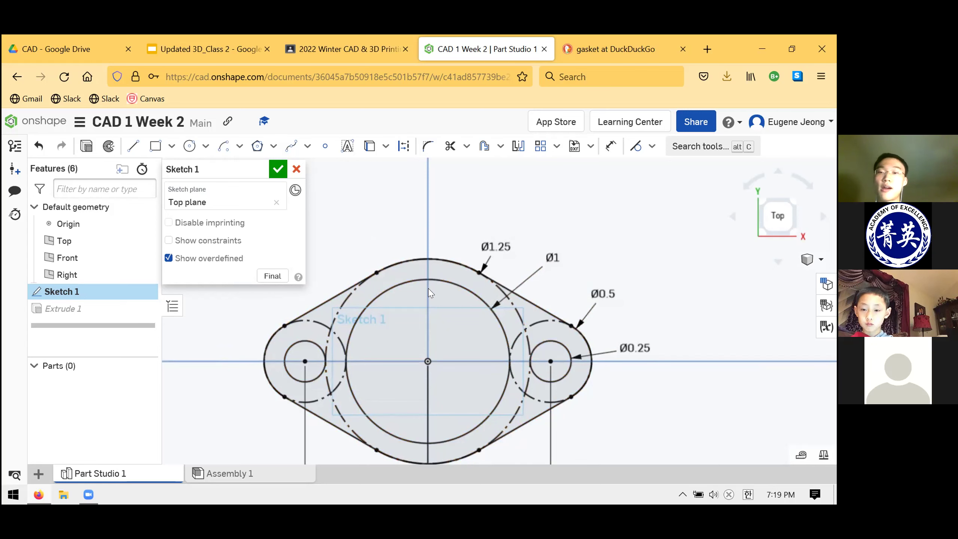
pyautogui.scroll(-2, 597, 266)
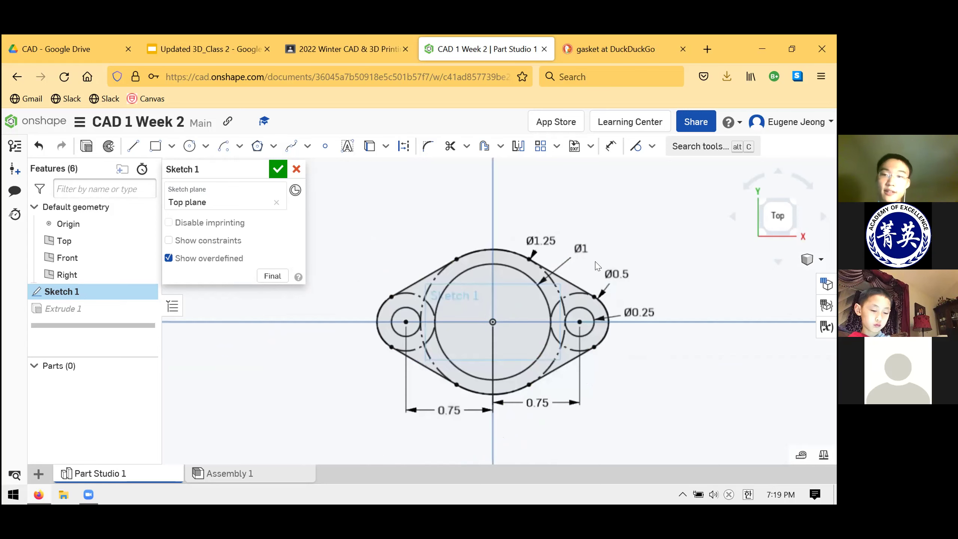
pyautogui.scroll(2, 556, 344)
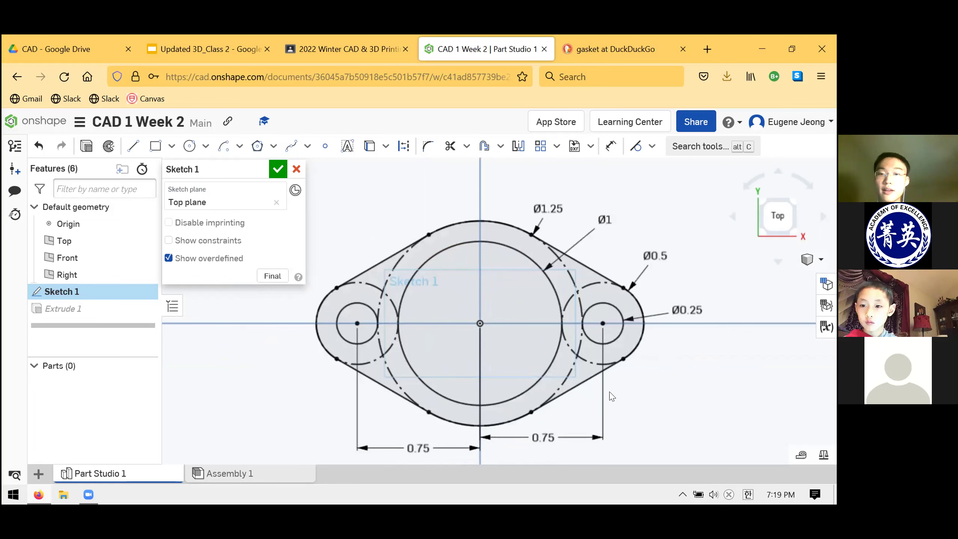
pyautogui.click(584, 379)
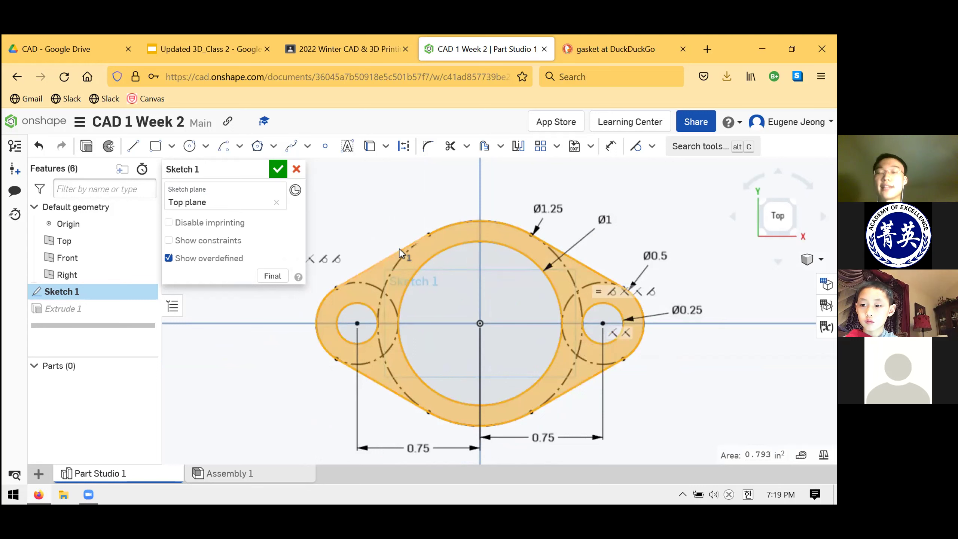
pyautogui.click(638, 423)
pyautogui.click(602, 356)
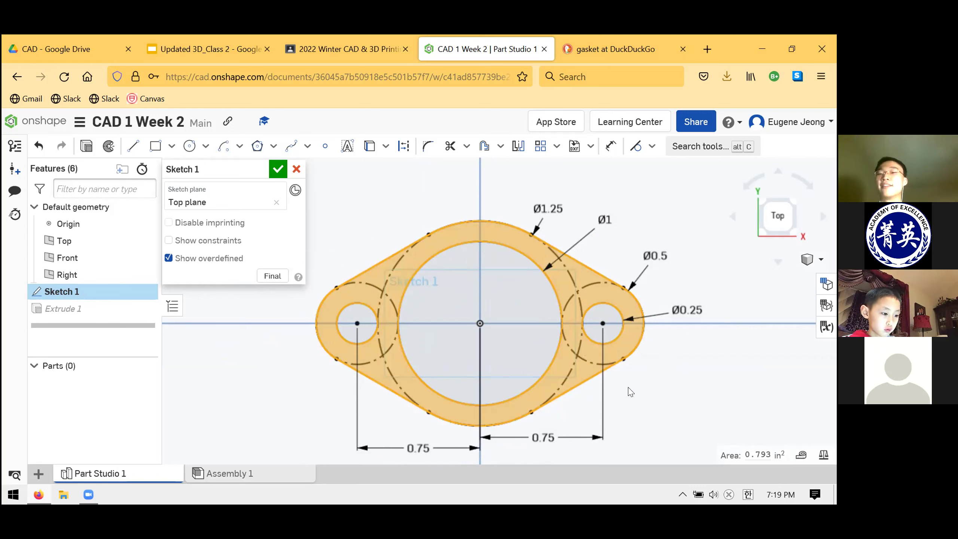
pyautogui.click(634, 392)
pyautogui.click(581, 372)
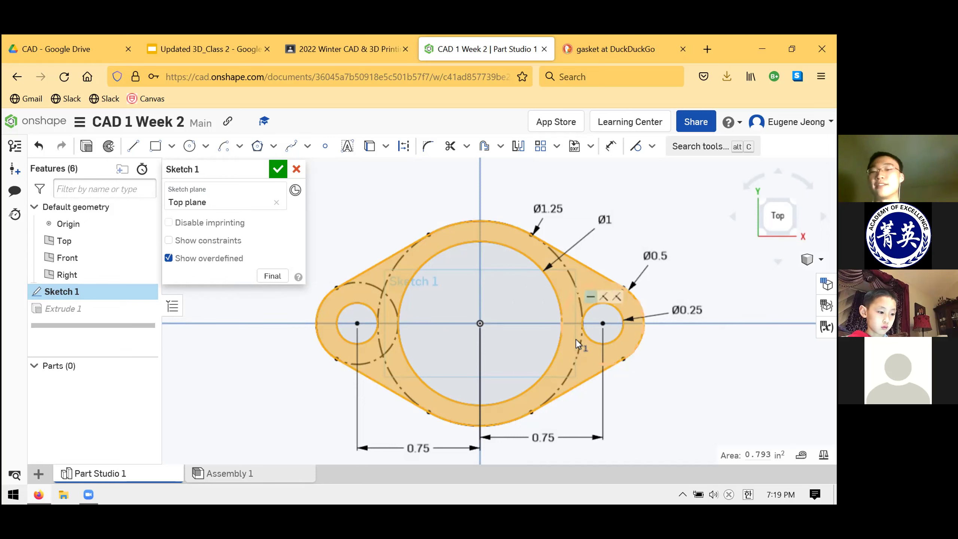
pyautogui.click(642, 410)
pyautogui.click(573, 365)
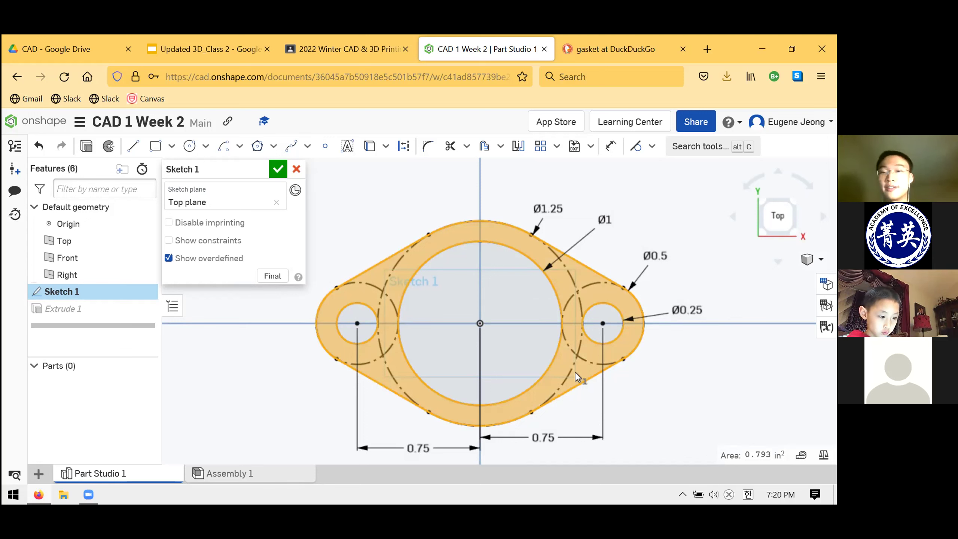
pyautogui.click(630, 386)
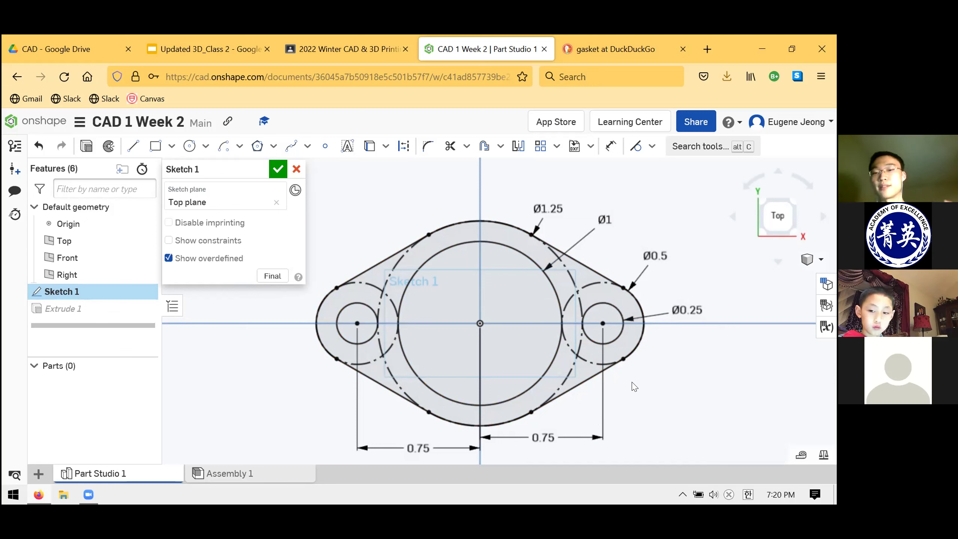
# - Finish Sketch 1 and open Extrude 1 for editing
pyautogui.click(271, 174)
pyautogui.moveTo(480, 332); pyautogui.dragTo(492, 263, button='right')
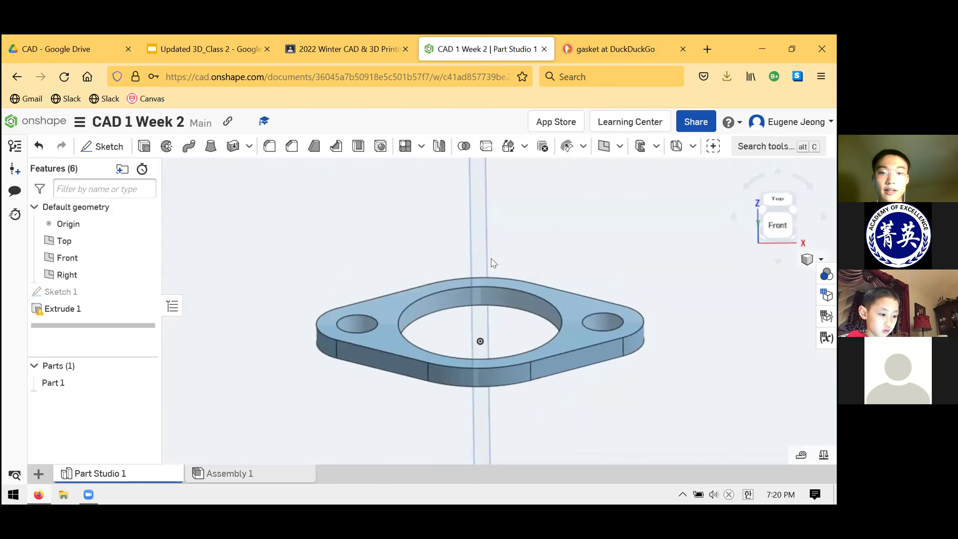
pyautogui.rightClick(84, 306)
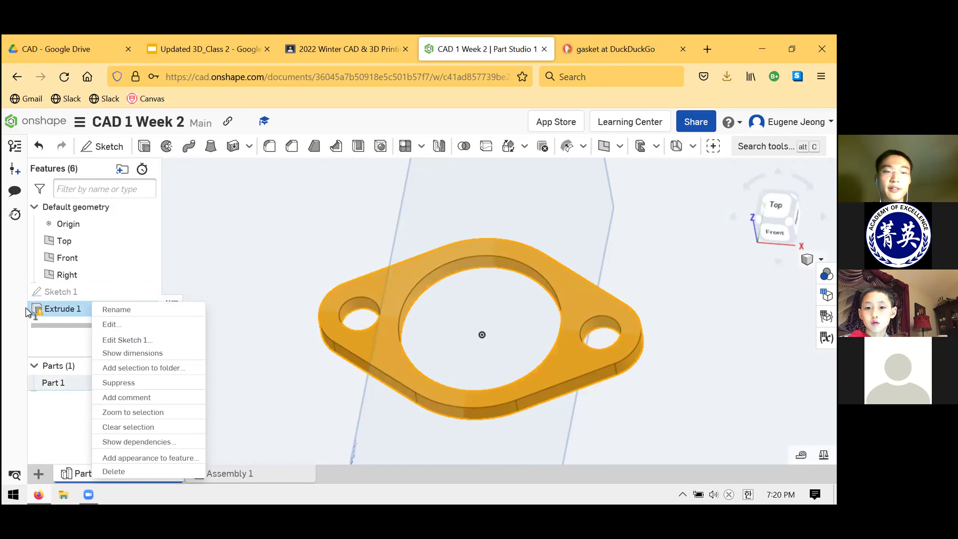
pyautogui.click(121, 327)
# - Remove all four faces from Extrude 1, then delete the feature
pyautogui.scroll(-4, 299, 249)
pyautogui.click(292, 238)
pyautogui.click(292, 237)
pyautogui.click(293, 237)
pyautogui.click(292, 237)
pyautogui.click(292, 238)
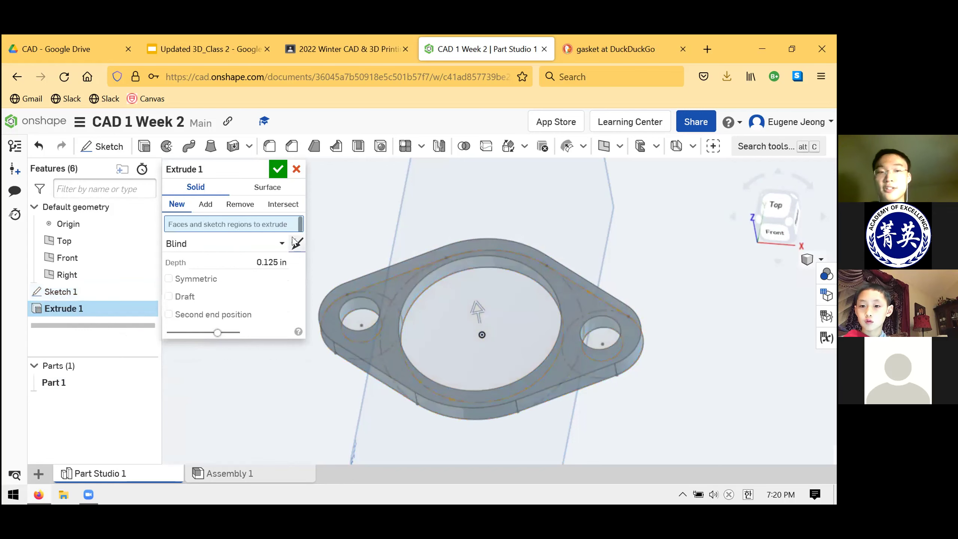
pyautogui.click(297, 169)
pyautogui.rightClick(99, 311)
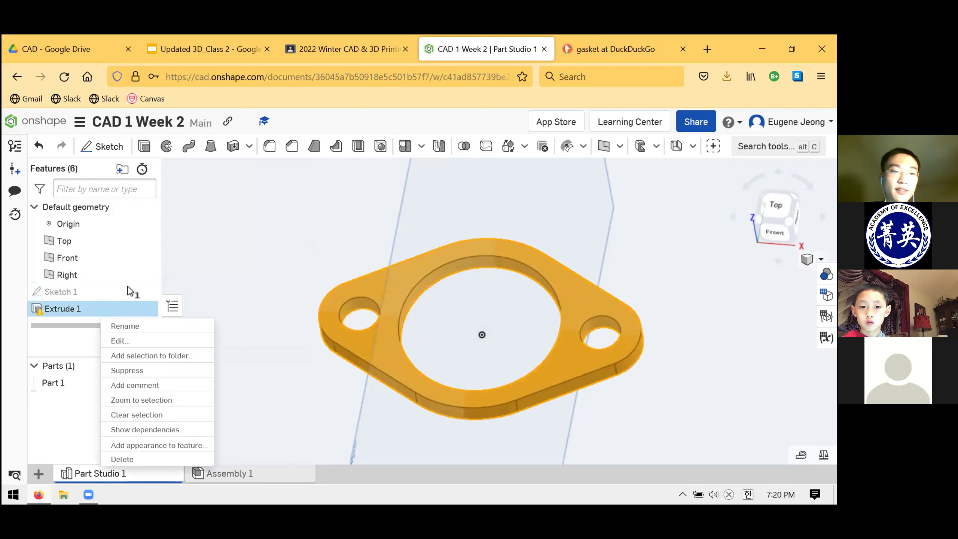
pyautogui.click(125, 459)
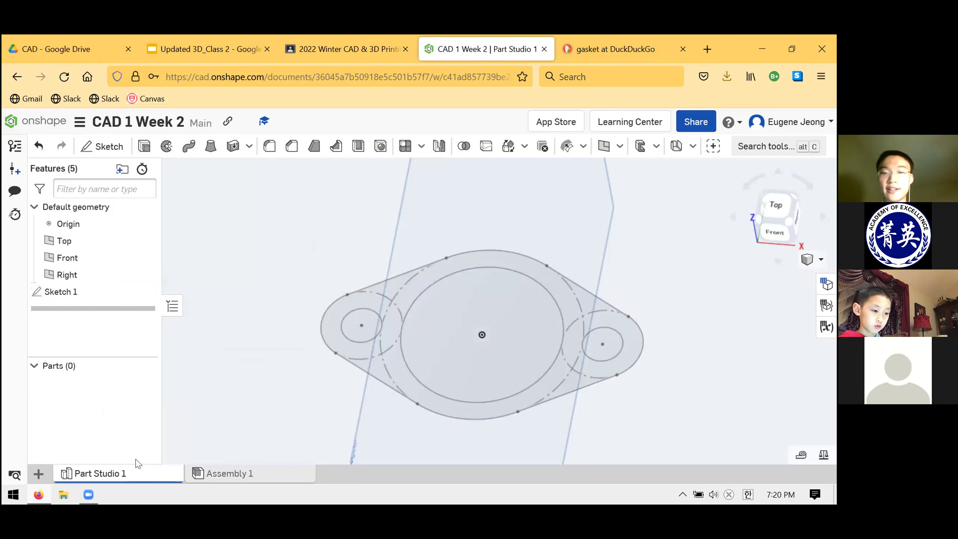
# - Start a new extrude using the gasket sketch region as its face
pyautogui.moveTo(309, 242)
pyautogui.mouseDown(button='right')
pyautogui.moveTo(321, 261)
pyautogui.moveTo(434, 287)
pyautogui.moveTo(457, 279)
pyautogui.moveTo(469, 360)
pyautogui.moveTo(402, 294)
pyautogui.mouseUp(button='right')
pyautogui.scroll(2, 401, 294)
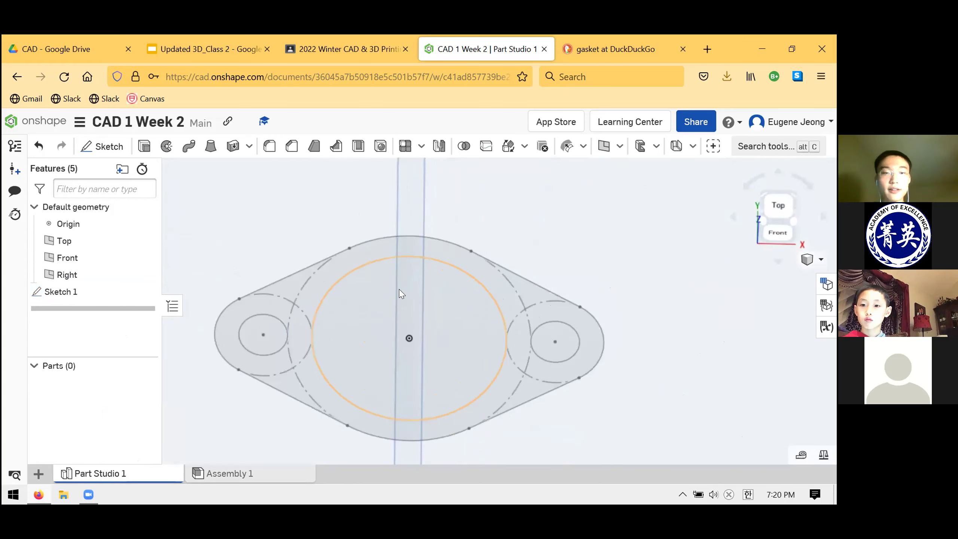
pyautogui.click(136, 149)
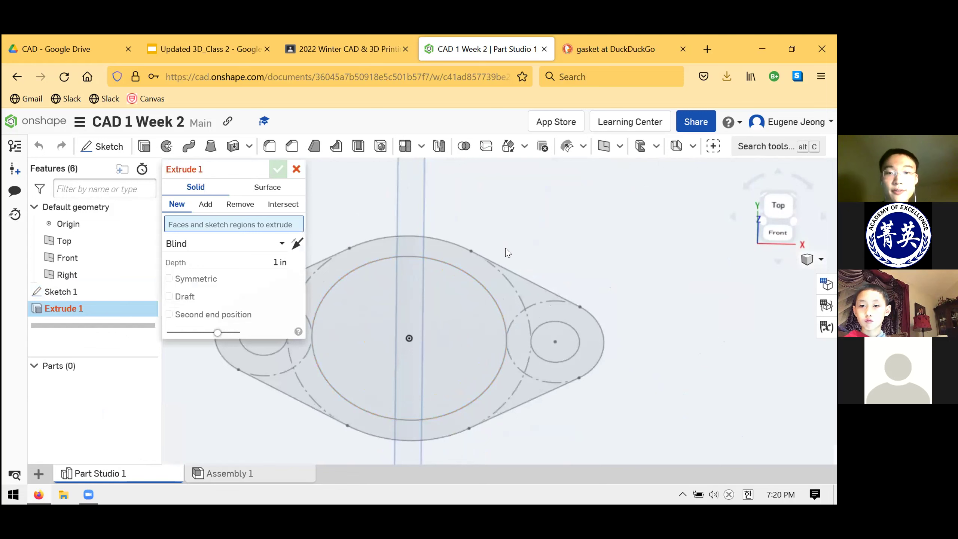
pyautogui.scroll(-1, 595, 243)
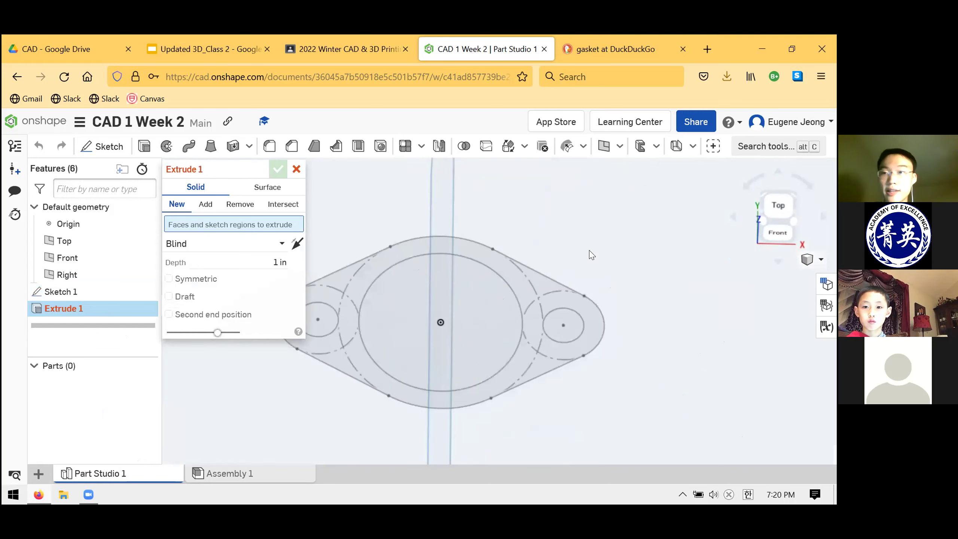
pyautogui.scroll(-1, 587, 252)
pyautogui.scroll(1, 486, 211)
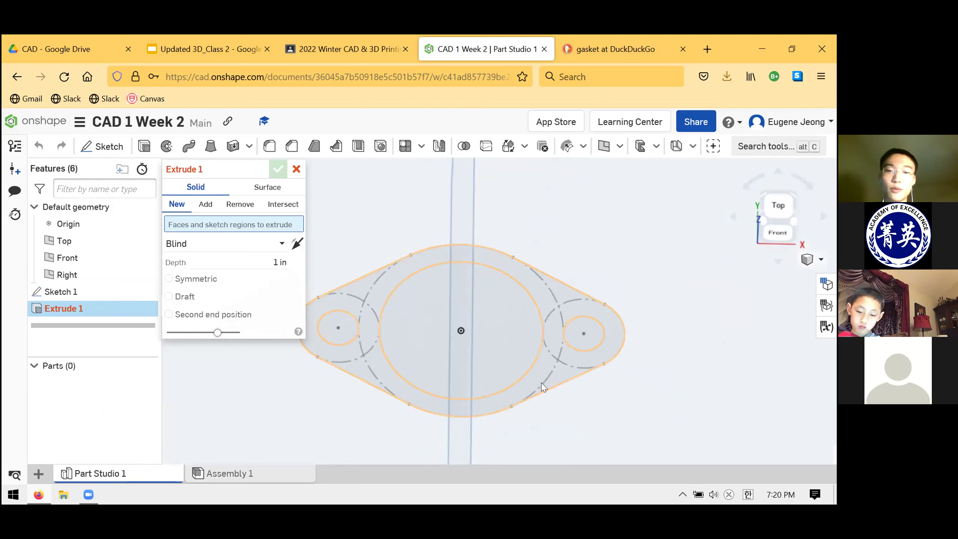
pyautogui.click(549, 355)
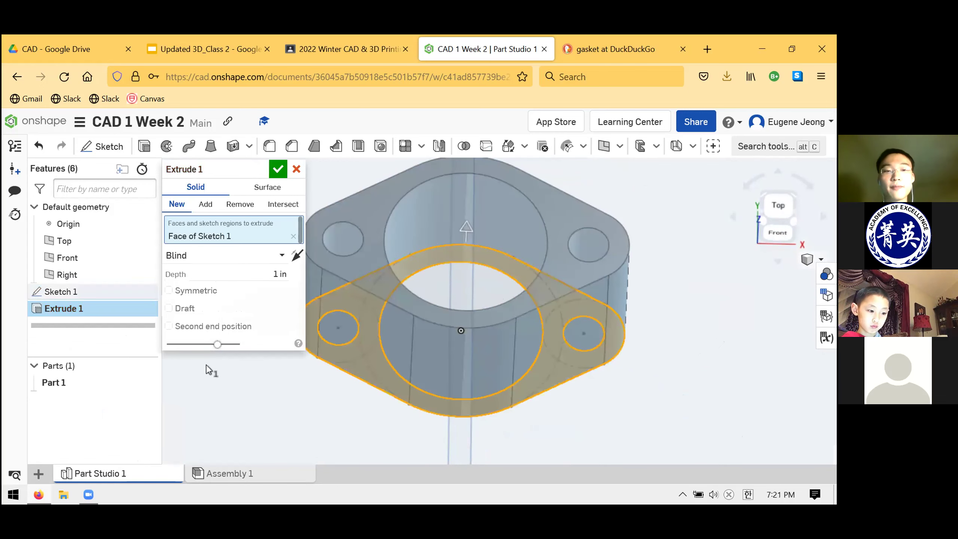
# - Set the extrude depth to 0.125 in and confirm it
pyautogui.click(239, 273)
pyautogui.write('0.125')
pyautogui.press('Return')
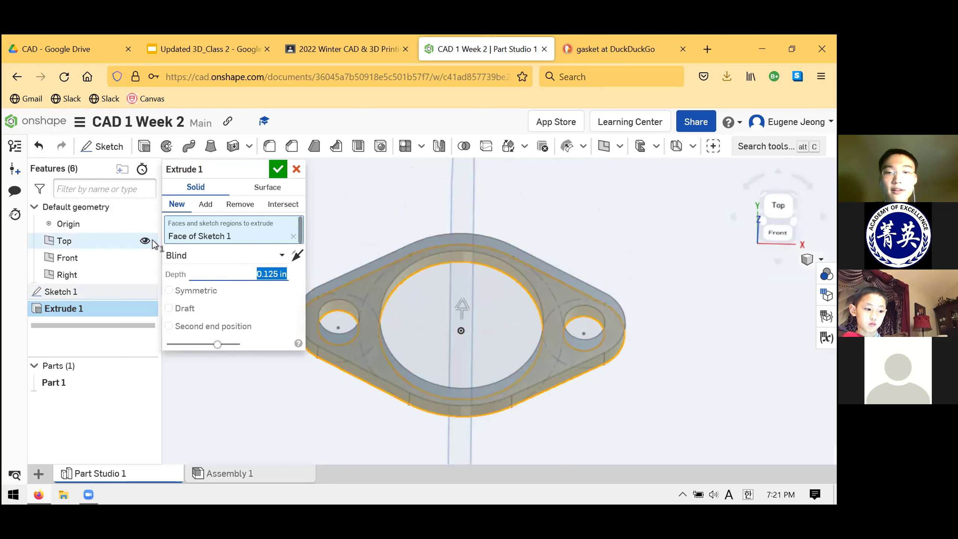
pyautogui.click(227, 277)
pyautogui.moveTo(636, 330); pyautogui.dragTo(604, 268, button='right')
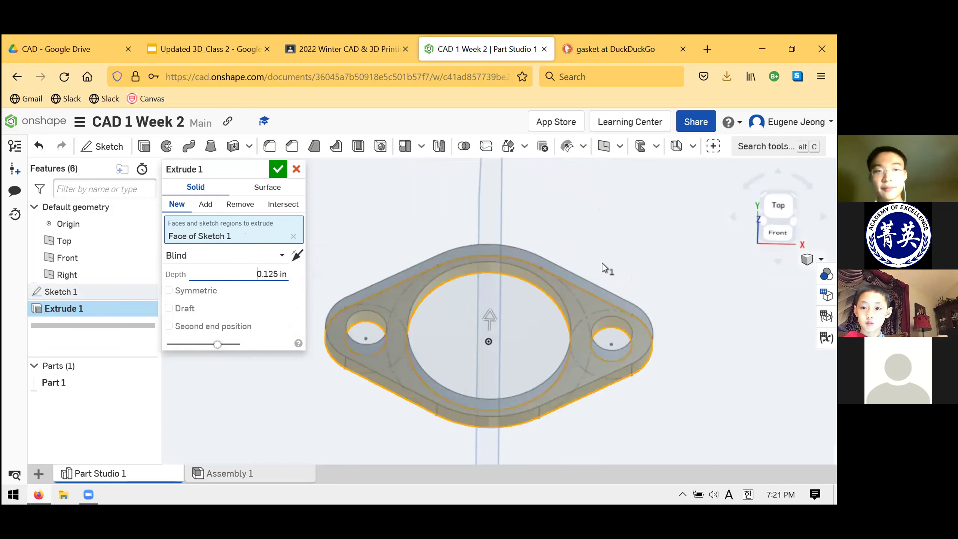
pyautogui.click(391, 295)
pyautogui.click(390, 294)
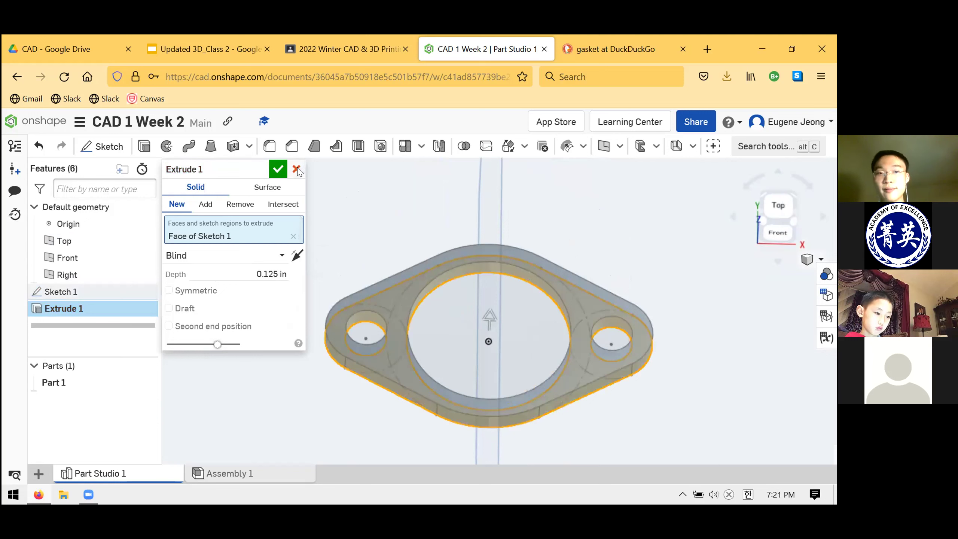
pyautogui.click(277, 170)
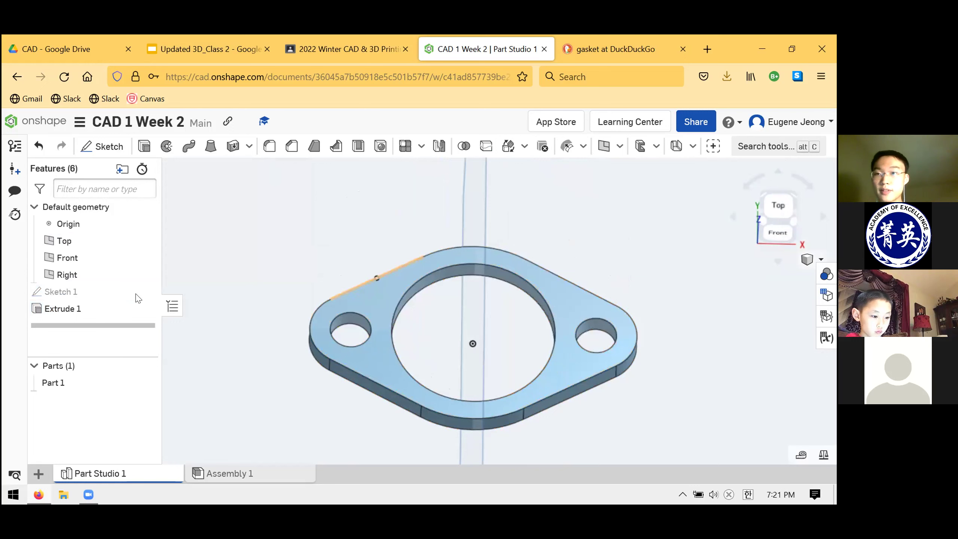
# - Open the Extrude 1 context menu in the Features list, closing and reopening it once
pyautogui.click(80, 312)
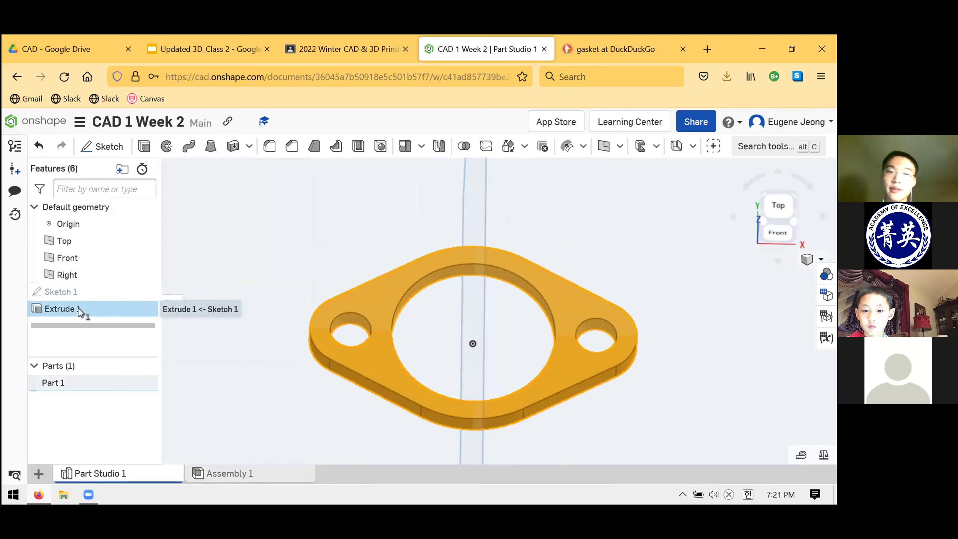
pyautogui.rightClick(79, 309)
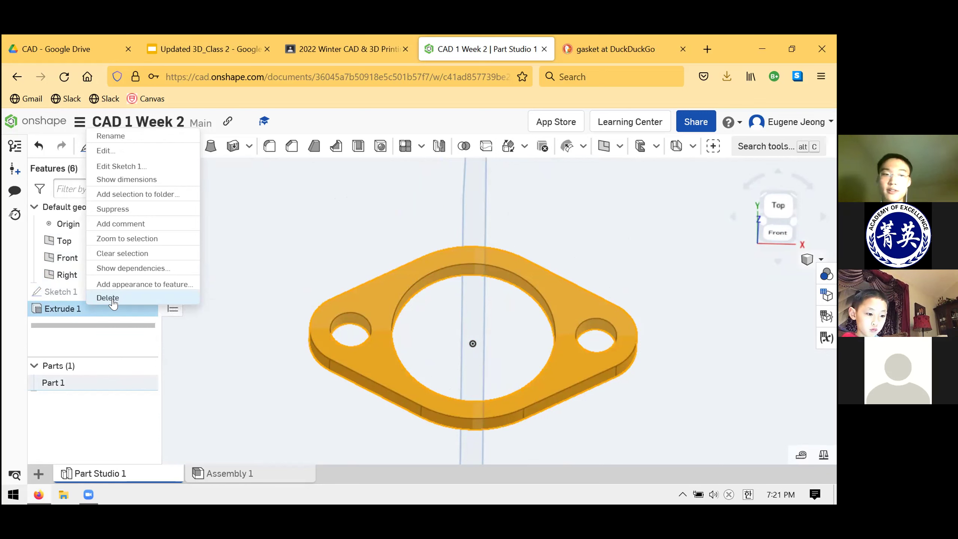
pyautogui.click(207, 306)
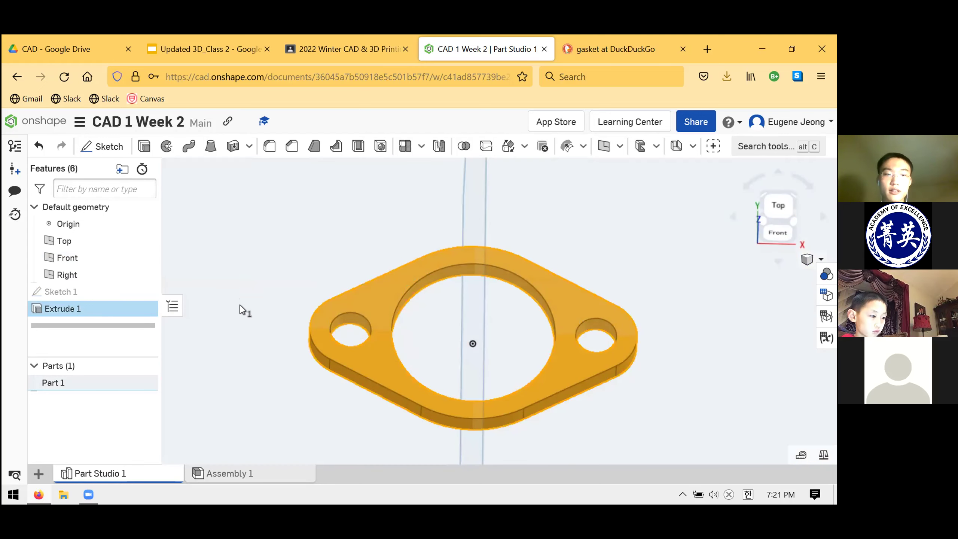
pyautogui.click(245, 307)
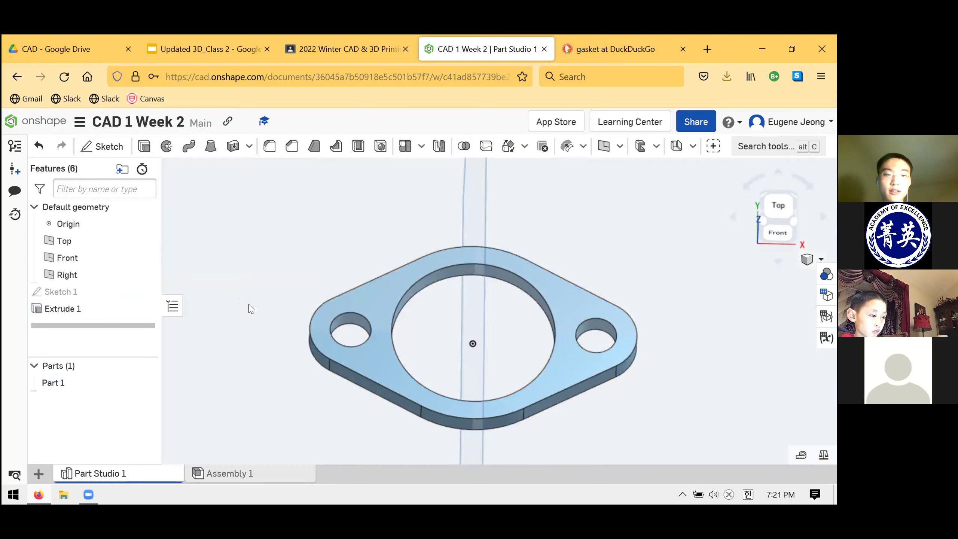
pyautogui.click(107, 308)
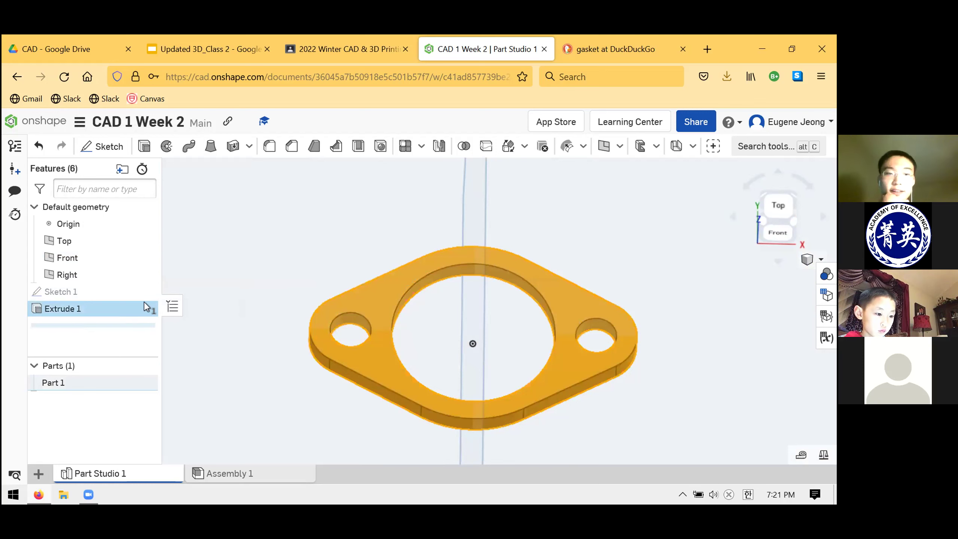
pyautogui.rightClick(117, 314)
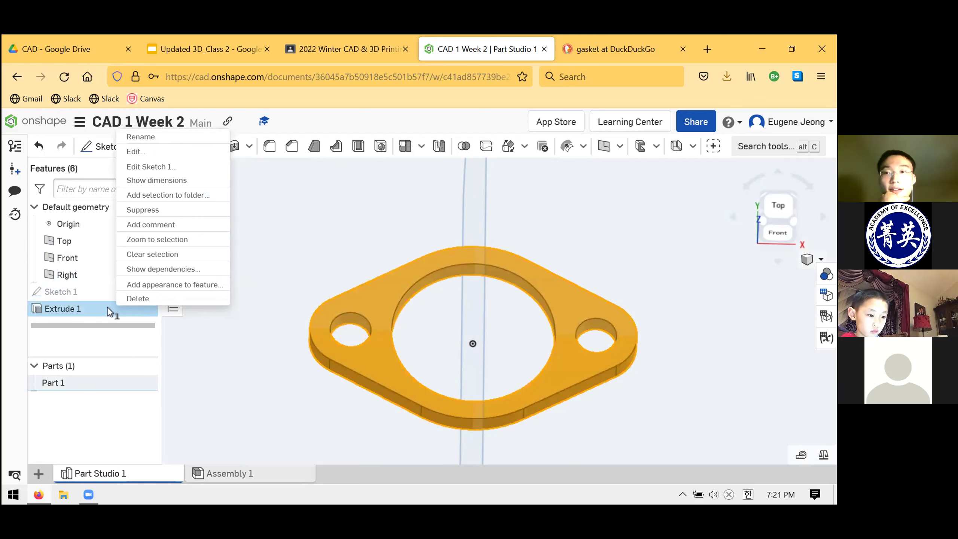
pyautogui.click(84, 306)
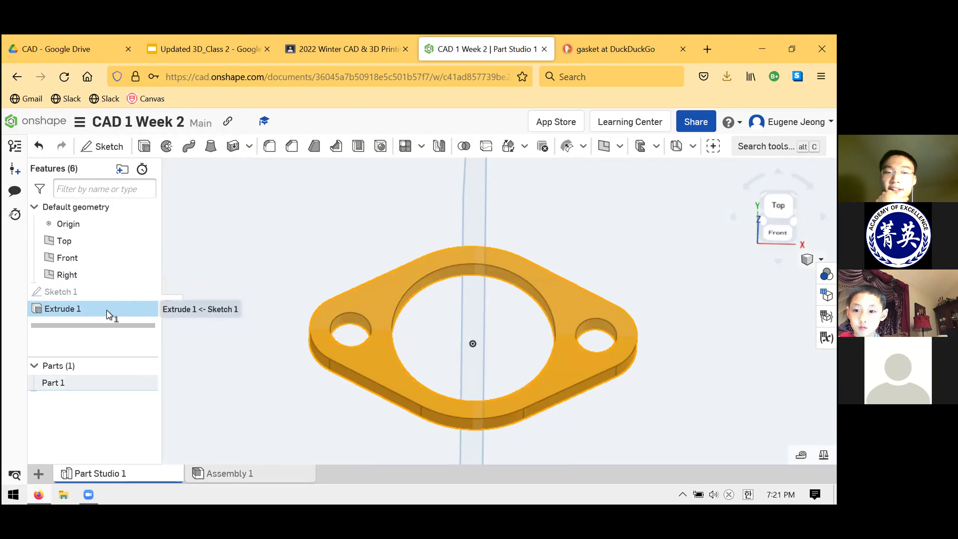
pyautogui.press('Delete')
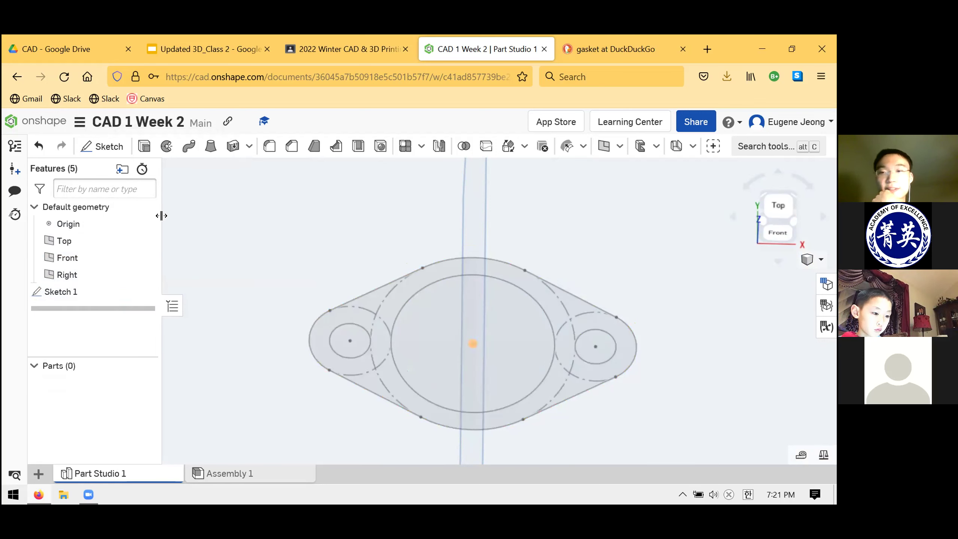
pyautogui.hotkey('ctrl', 'z')
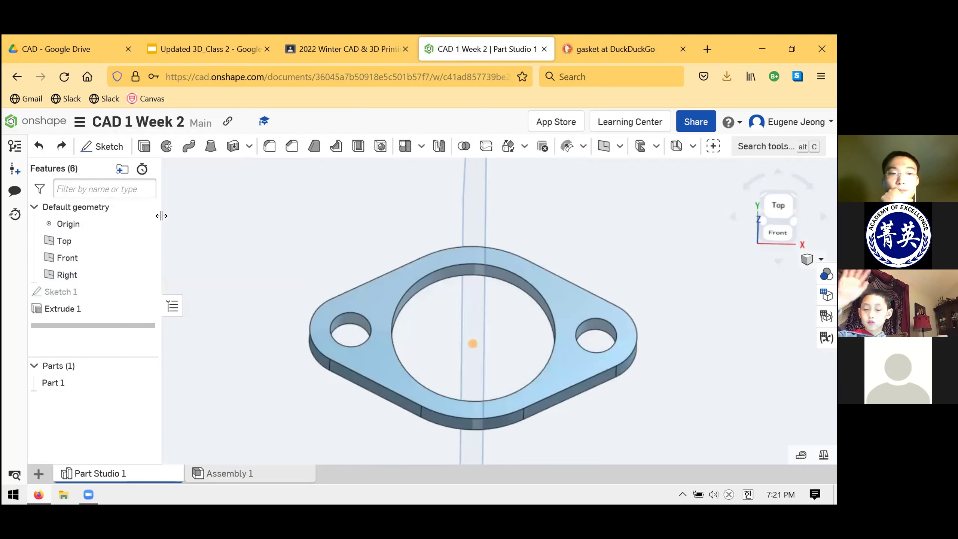
pyautogui.scroll(3, 347, 276)
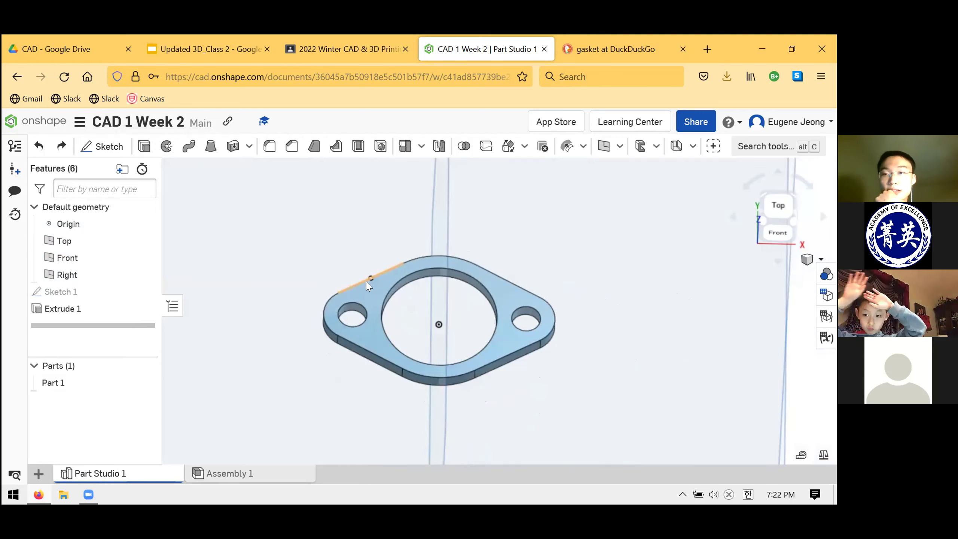
pyautogui.scroll(-3, 479, 291)
pyautogui.scroll(2, 475, 342)
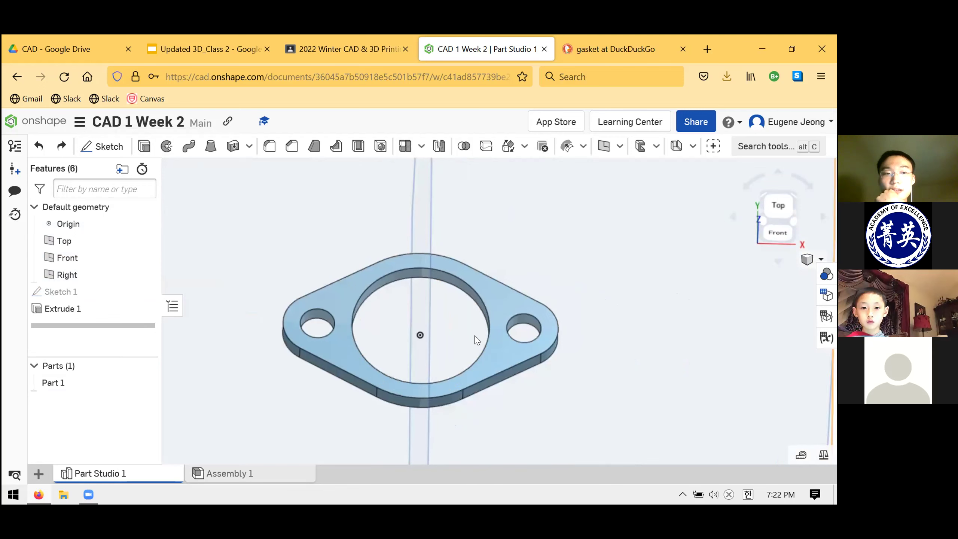
pyautogui.moveTo(520, 250); pyautogui.dragTo(578, 242, button='right')
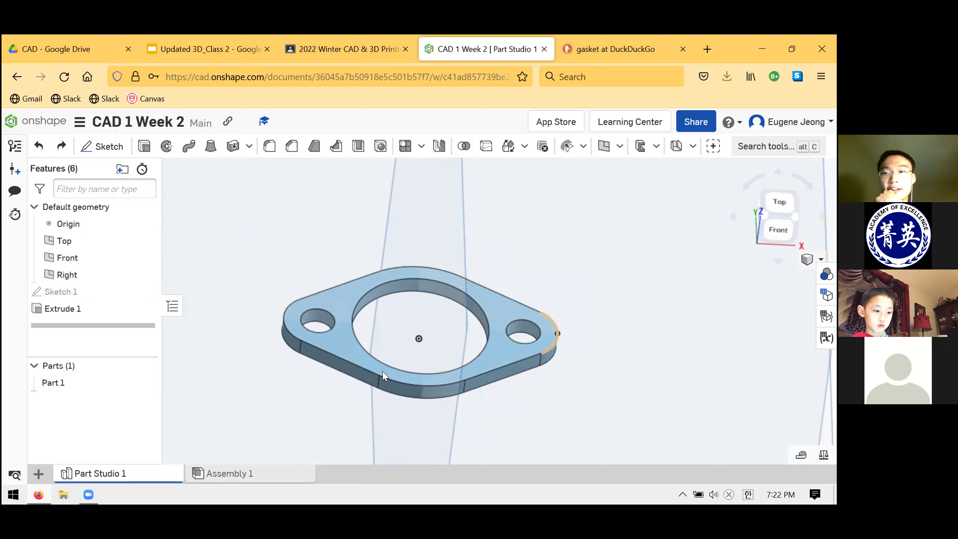
pyautogui.moveTo(576, 266); pyautogui.dragTo(604, 271, button='right')
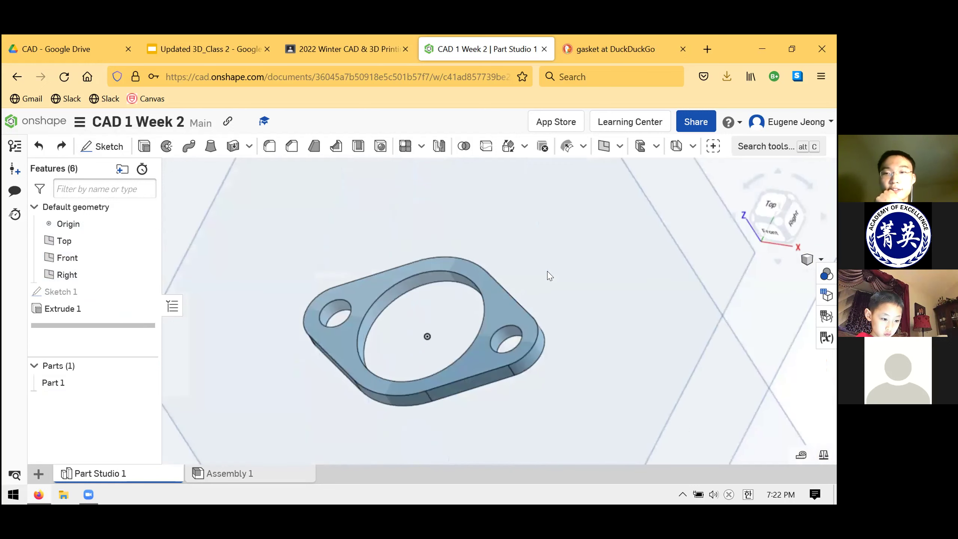
pyautogui.moveTo(550, 225); pyautogui.dragTo(494, 243, button='right')
pyautogui.moveTo(417, 262); pyautogui.dragTo(452, 293, button='right')
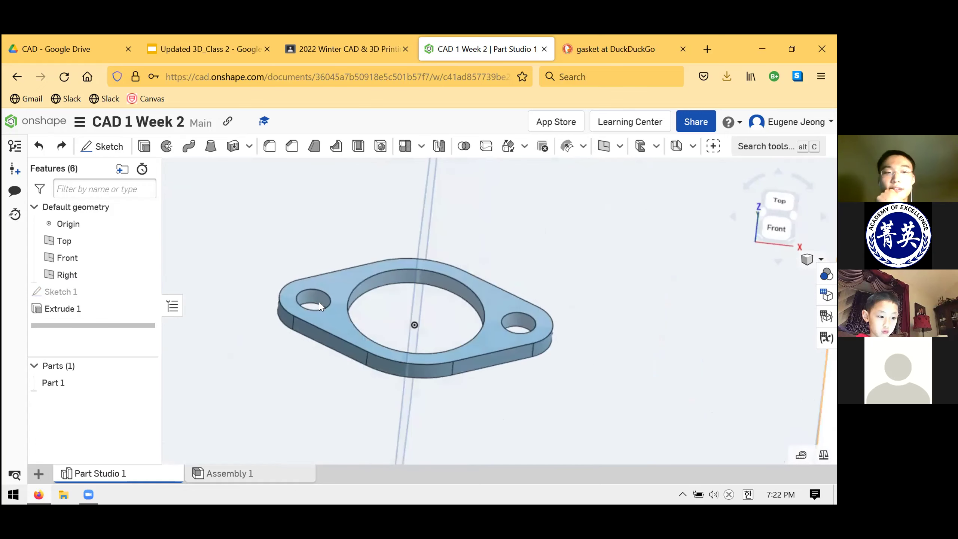
pyautogui.click(76, 308)
pyautogui.moveTo(344, 222); pyautogui.dragTo(370, 221, button='right')
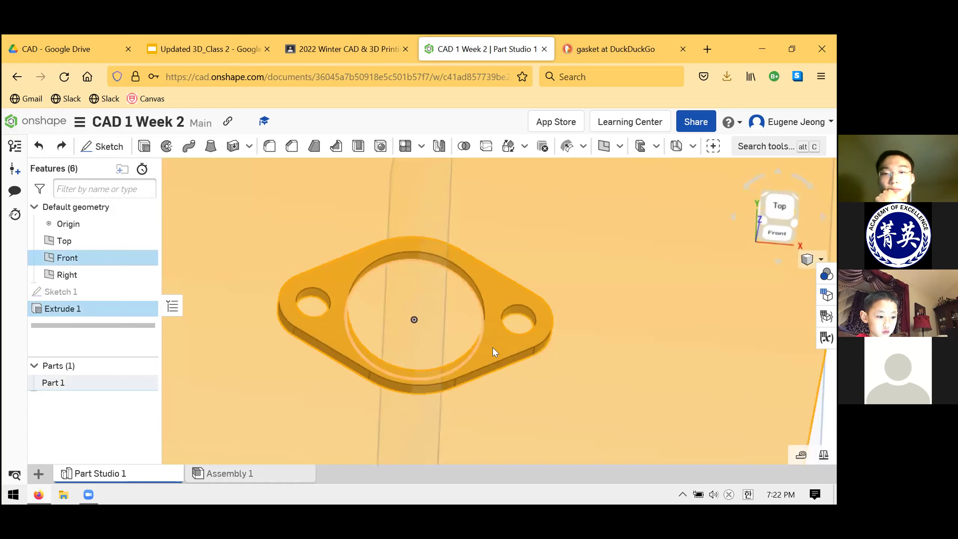
pyautogui.press('Escape')
pyautogui.moveTo(493, 348); pyautogui.dragTo(453, 302, button='right')
pyautogui.click(452, 292)
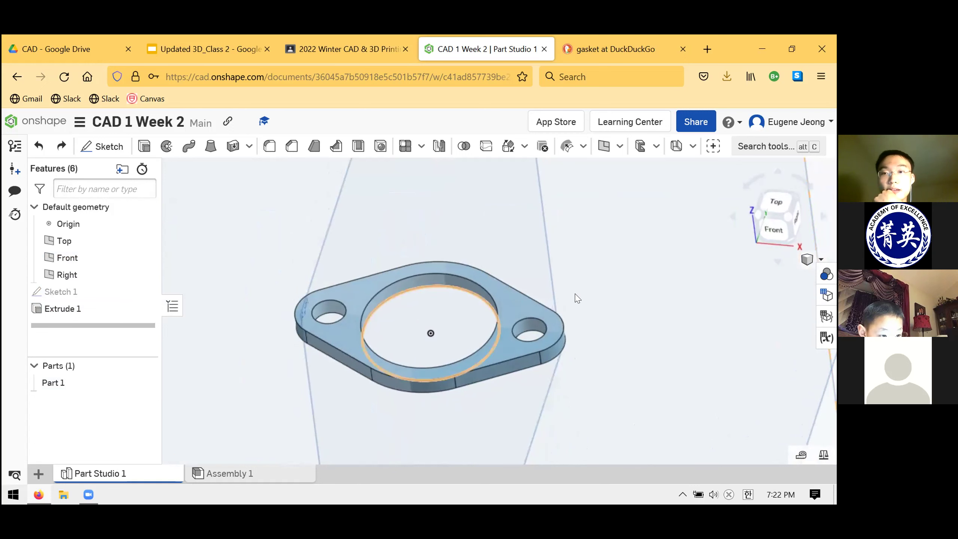
pyautogui.press('Escape')
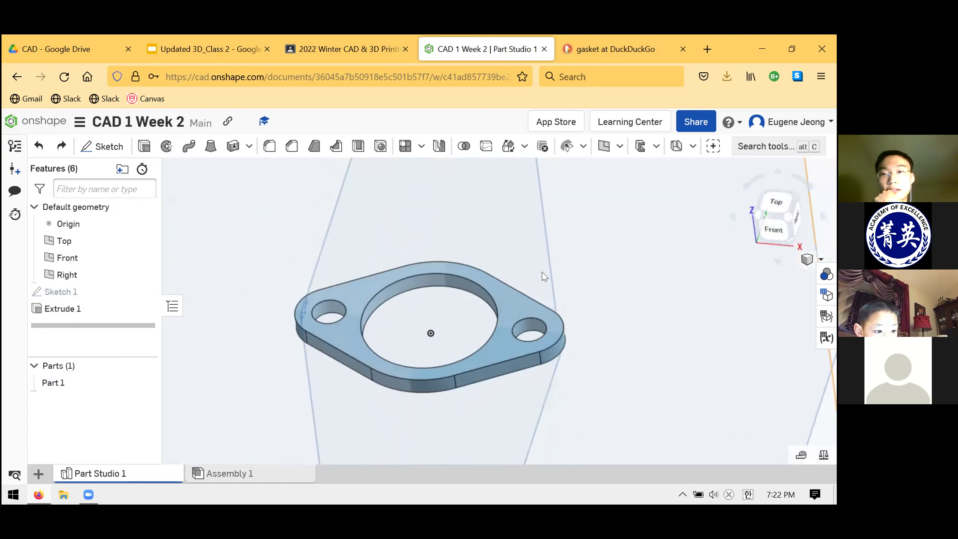
pyautogui.moveTo(398, 353); pyautogui.dragTo(449, 339, button='right')
pyautogui.scroll(-3, 415, 326)
pyautogui.scroll(4, 456, 359)
pyautogui.scroll(-5, 456, 360)
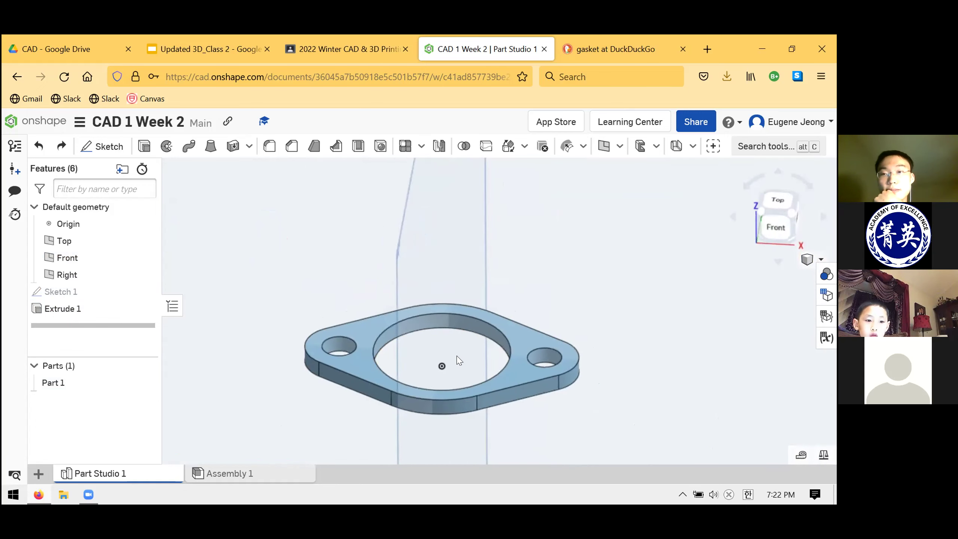
pyautogui.scroll(5, 448, 355)
pyautogui.moveTo(467, 335); pyautogui.dragTo(486, 339, button='right')
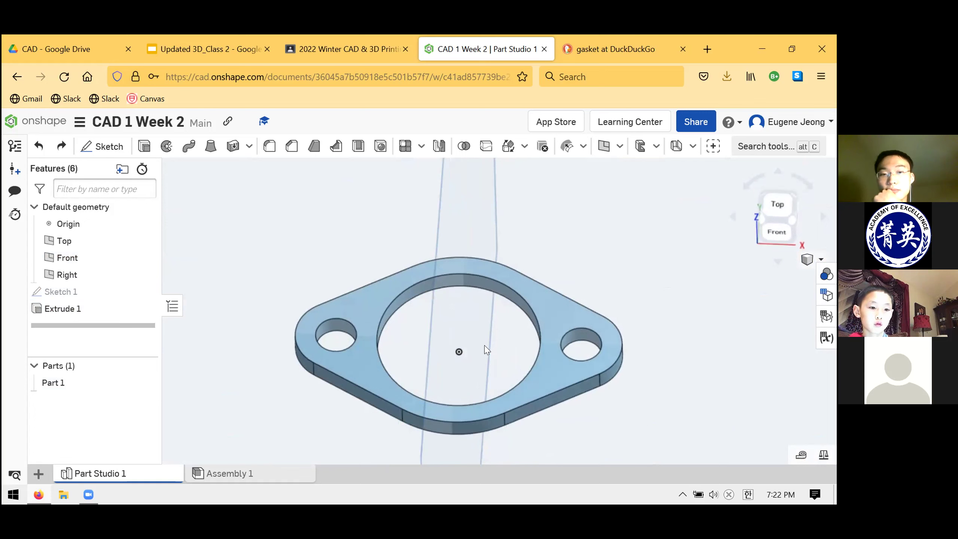
pyautogui.moveTo(486, 350); pyautogui.dragTo(488, 356, button='right')
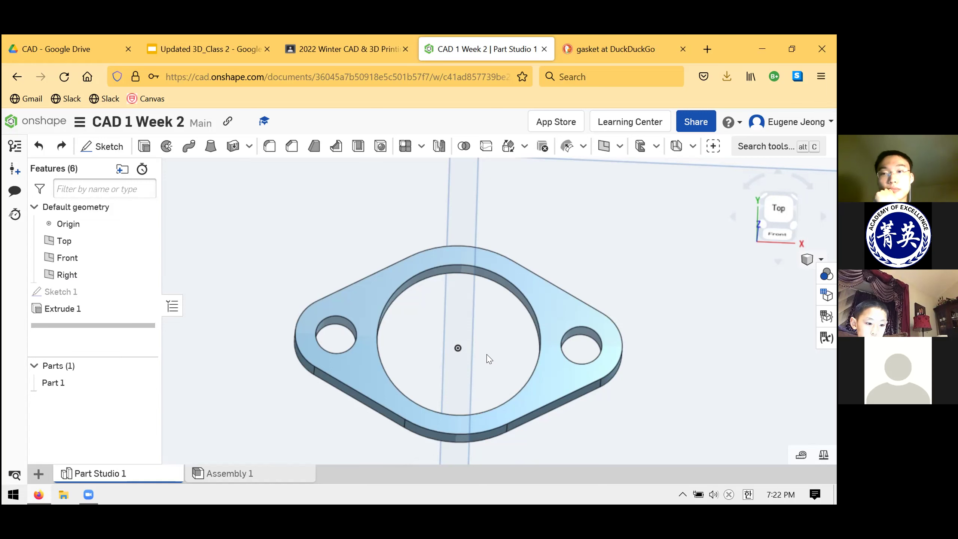
pyautogui.moveTo(489, 359); pyautogui.dragTo(255, 342, button='right')
# - Review Extrude 1's 0.125 in depth and close it unchanged
pyautogui.click(75, 309)
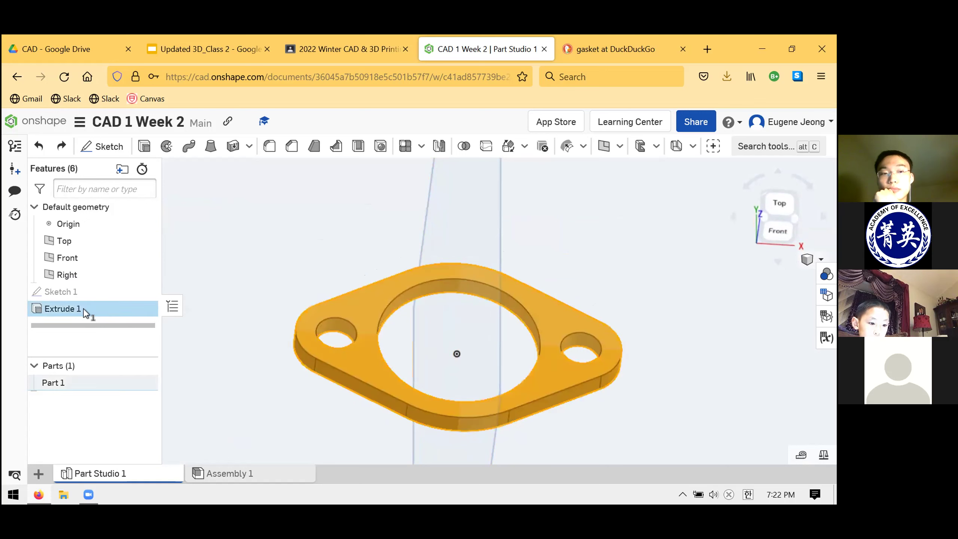
pyautogui.rightClick(85, 310)
pyautogui.click(122, 150)
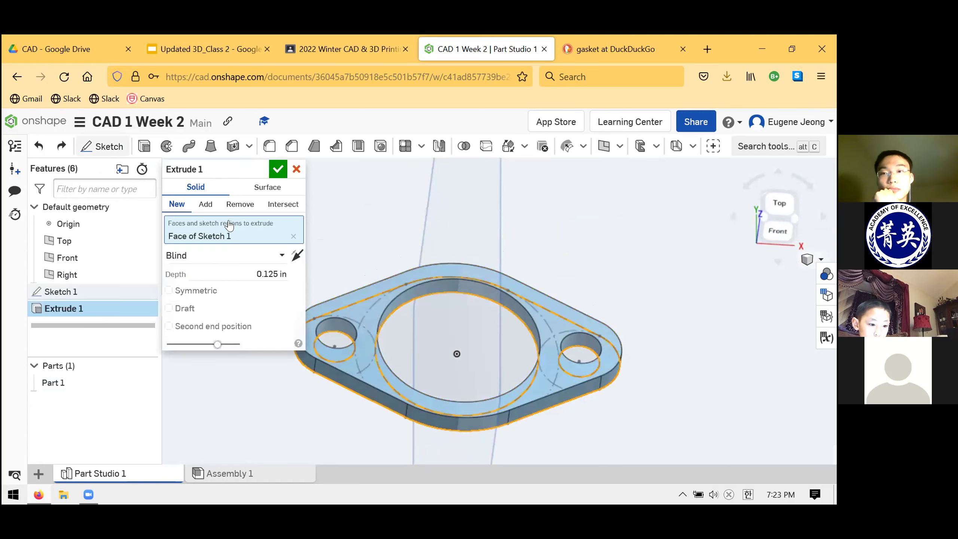
pyautogui.click(278, 170)
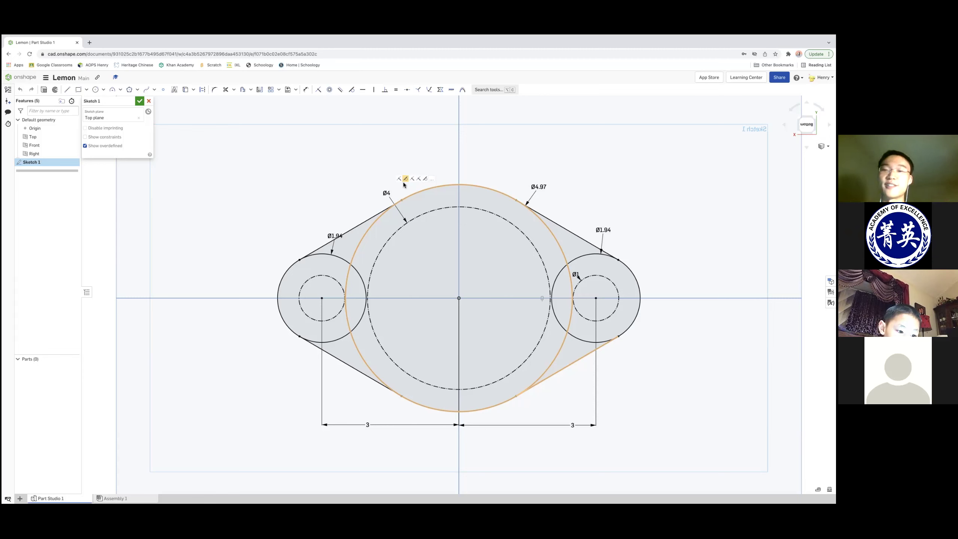
# - Make the right bolt-hole circle and dashed central circle regular geometry, then start an extrude
pyautogui.press('Escape')
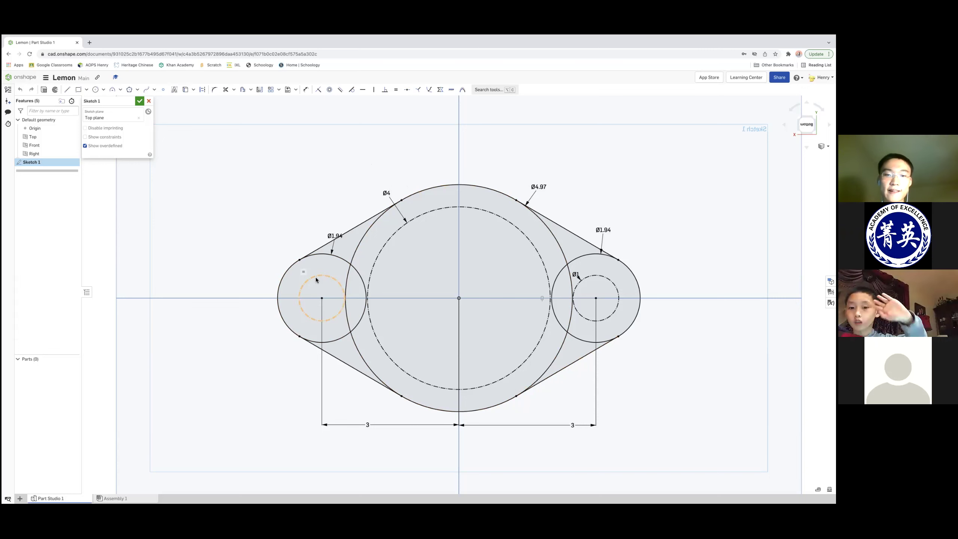
pyautogui.click(316, 279)
pyautogui.click(202, 91)
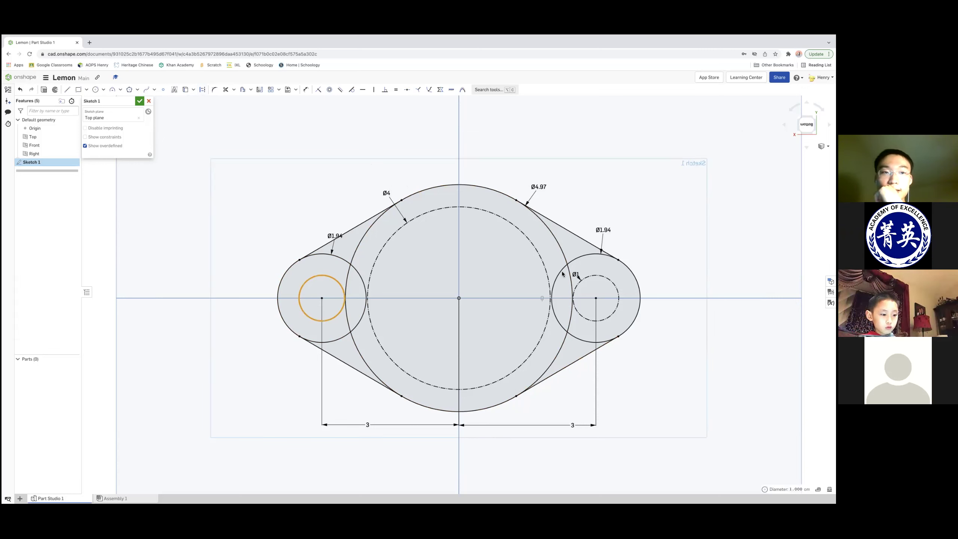
pyautogui.click(582, 283)
pyautogui.click(202, 90)
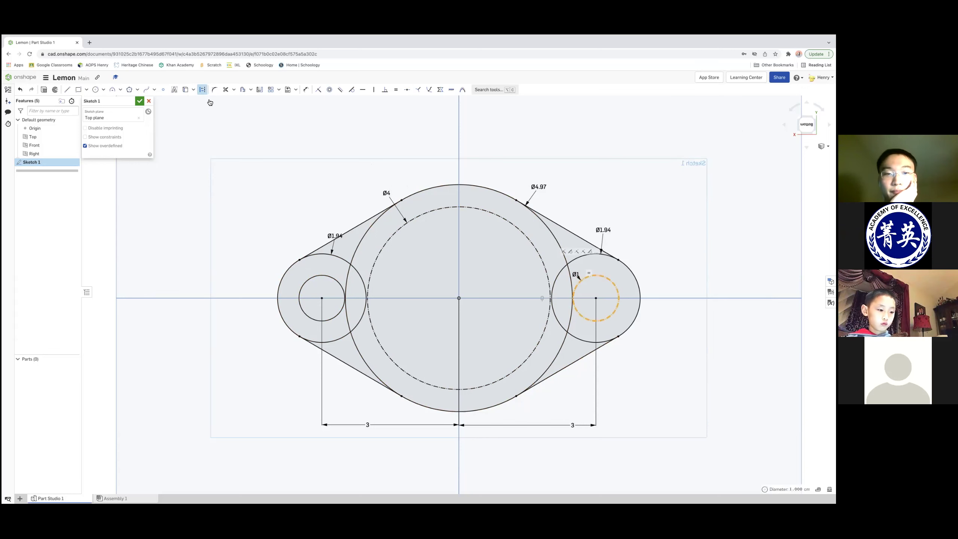
pyautogui.click(388, 245)
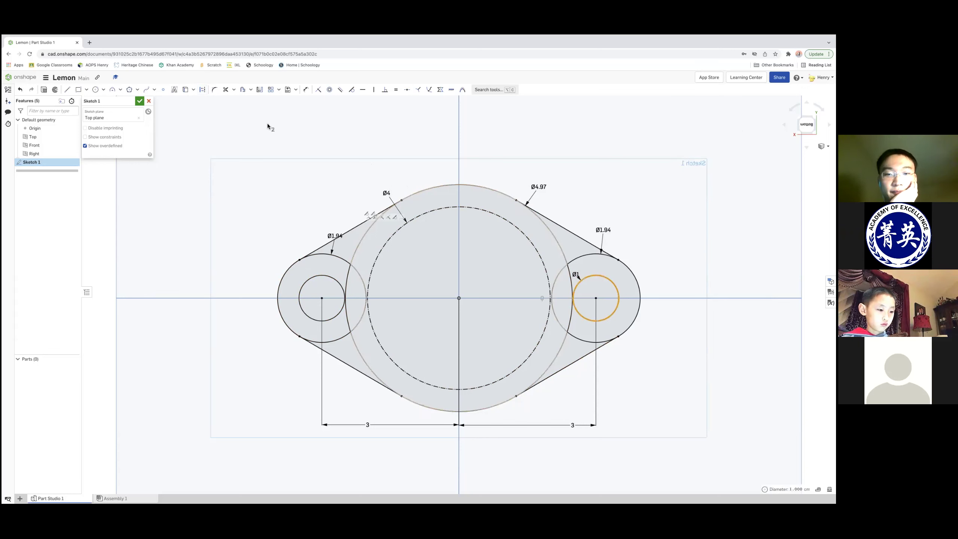
pyautogui.click(202, 90)
pyautogui.press('super+z')
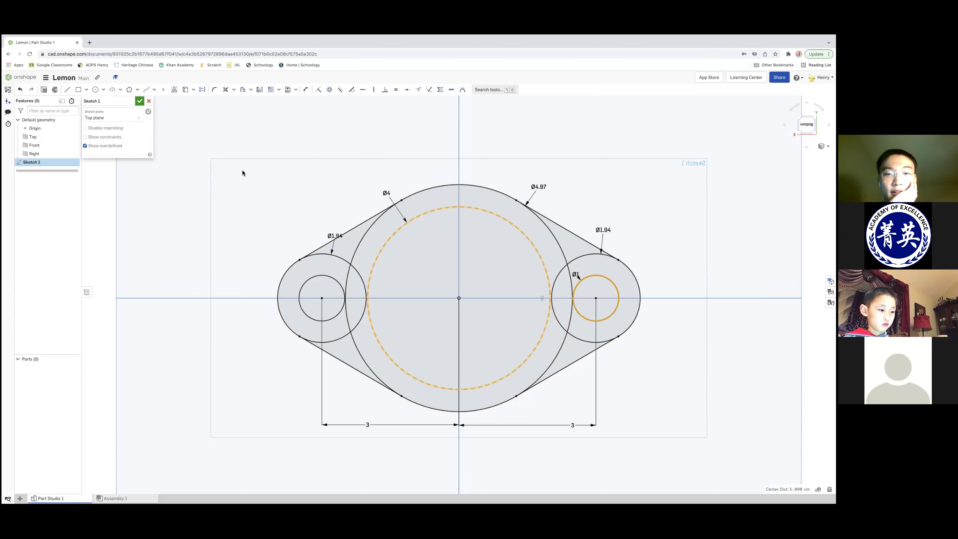
pyautogui.click(48, 90)
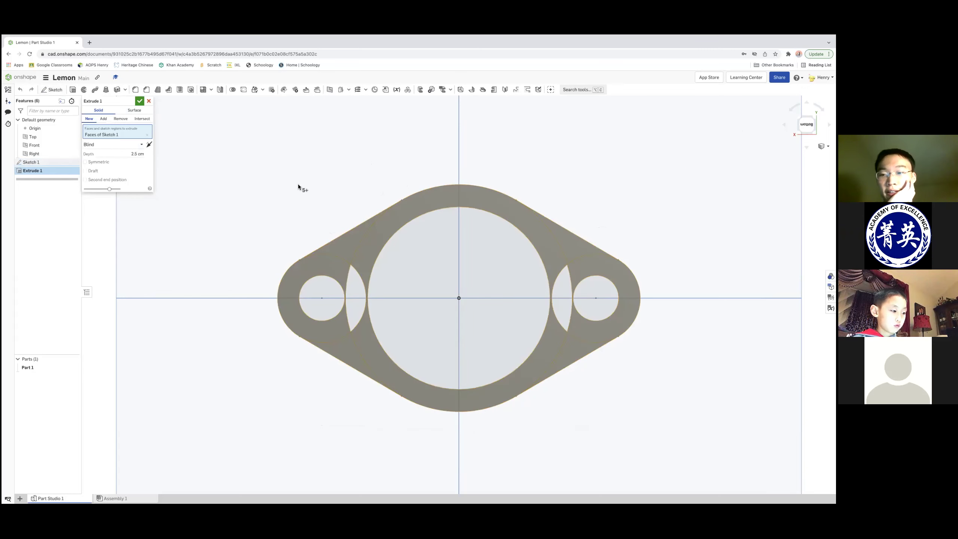
# - Orbit the Extrude 1 preview and snap to the bottom view to inspect the gasket
pyautogui.moveTo(550, 191); pyautogui.dragTo(401, 198, button='right')
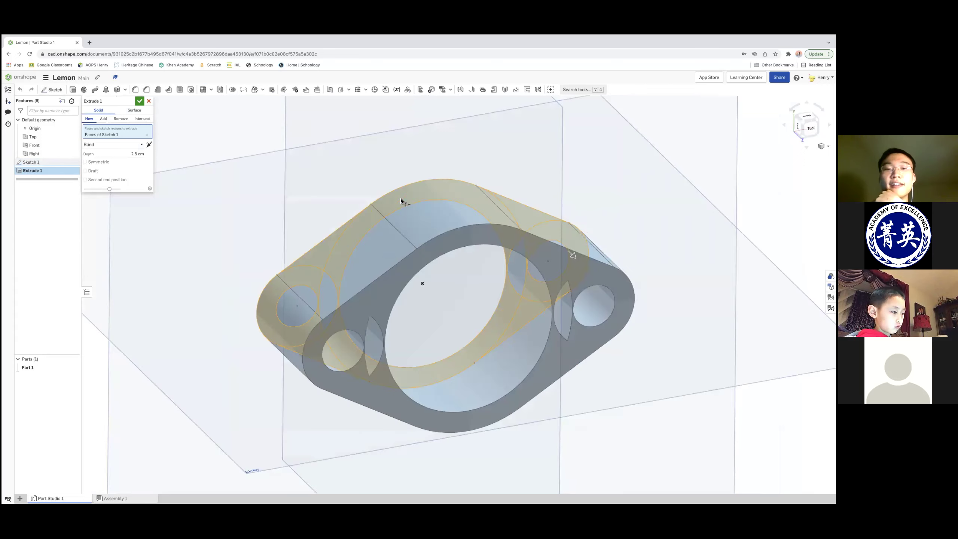
pyautogui.moveTo(291, 183); pyautogui.dragTo(263, 176, button='right')
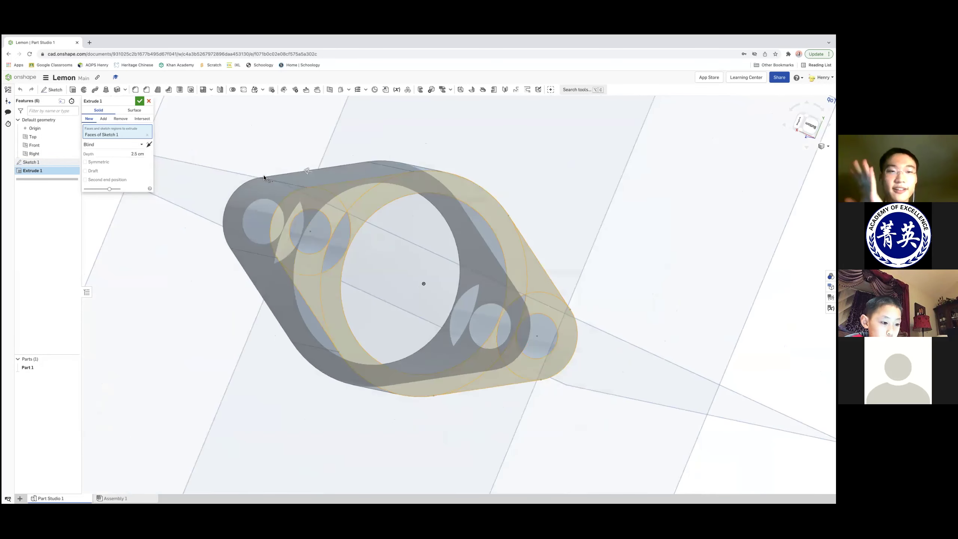
pyautogui.press('n')
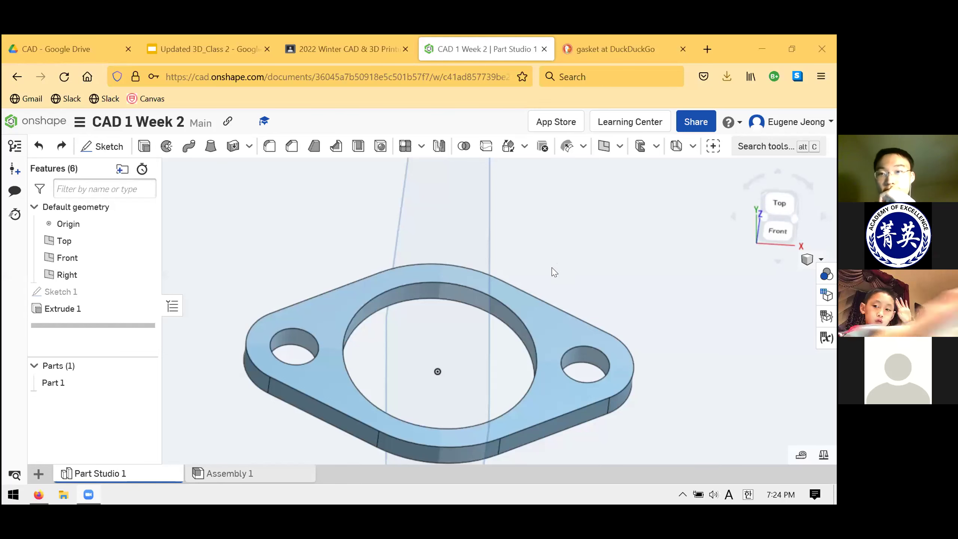
pyautogui.scroll(-3, 554, 291)
pyautogui.scroll(-2, 554, 293)
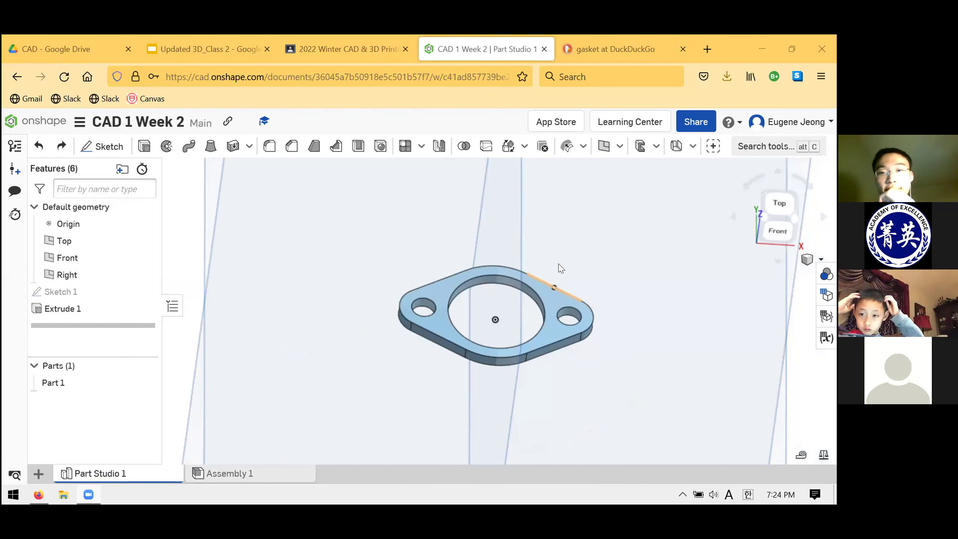
pyautogui.moveTo(555, 274); pyautogui.dragTo(555, 262, button='right')
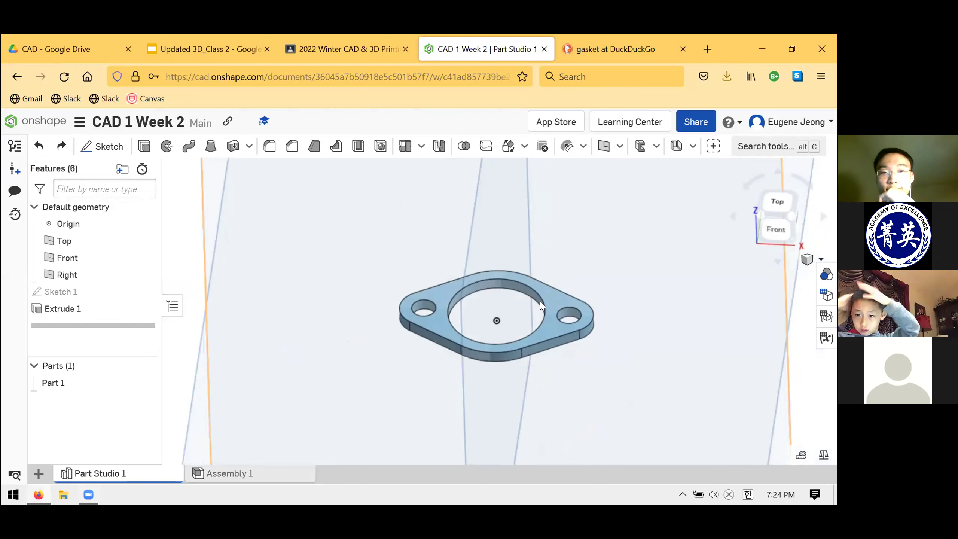
pyautogui.scroll(-2, 589, 266)
pyautogui.scroll(4, 627, 270)
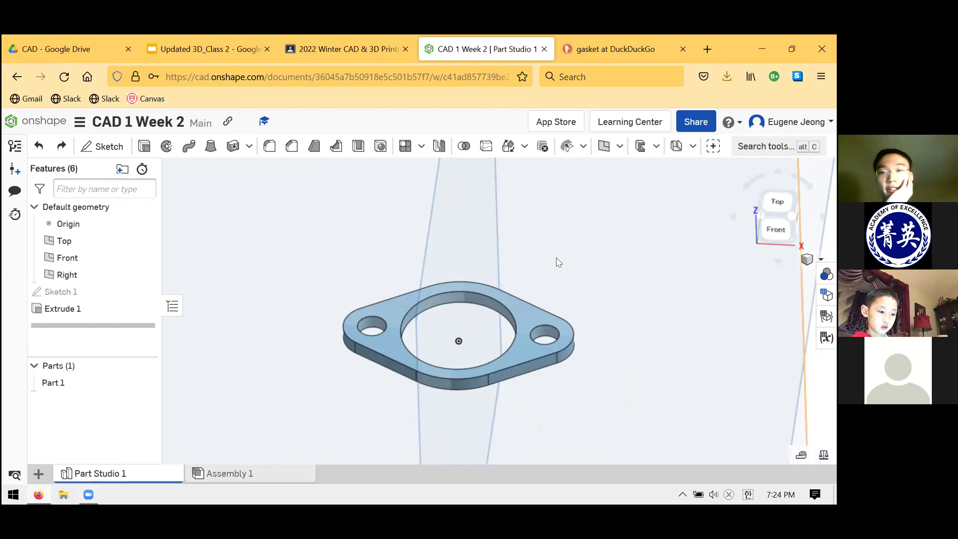
pyautogui.press('Up')
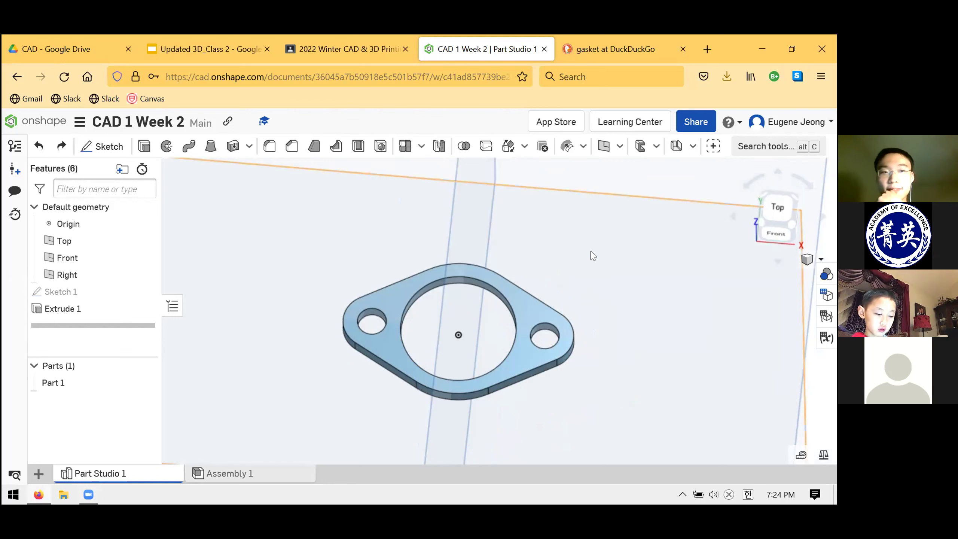
pyautogui.press('Down')
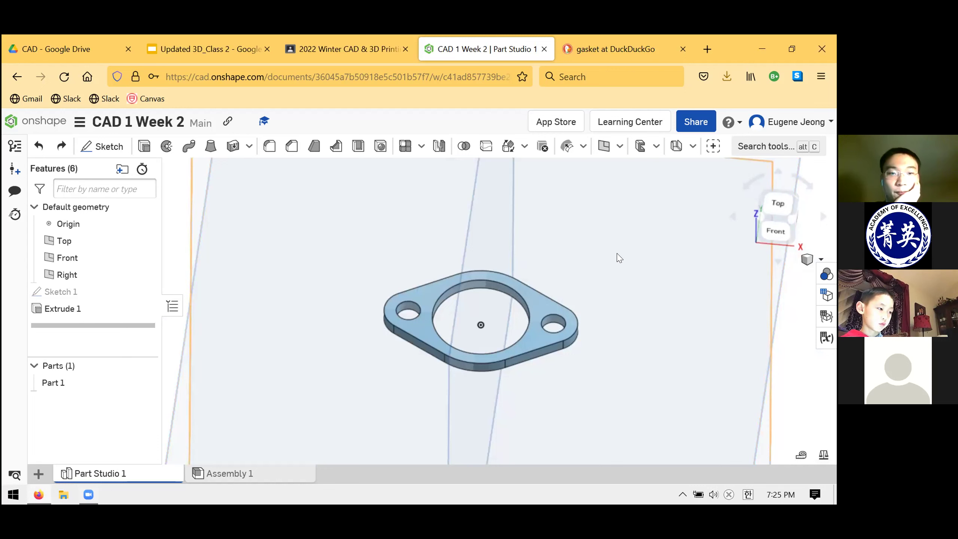
pyautogui.press('Down')
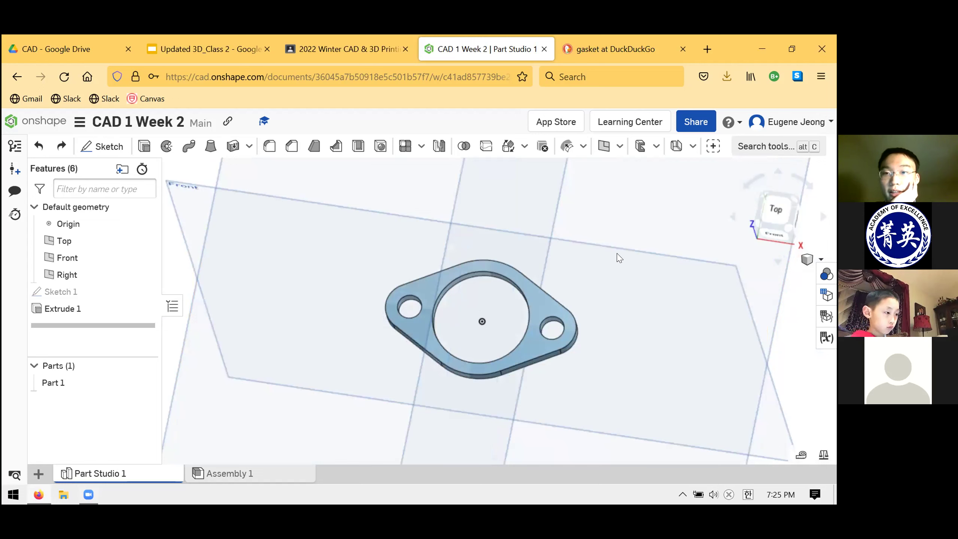
pyautogui.hotkey('shift', '7')
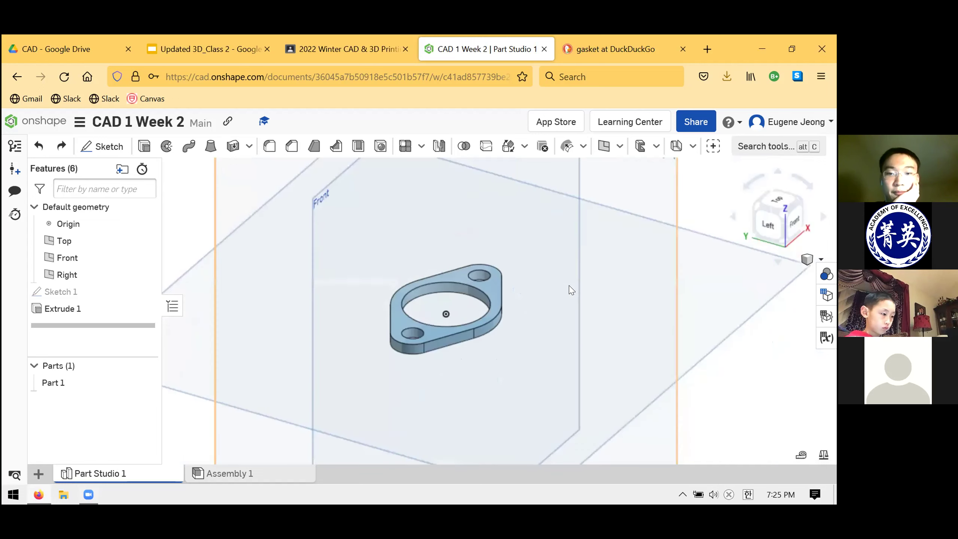
pyautogui.press('Up')
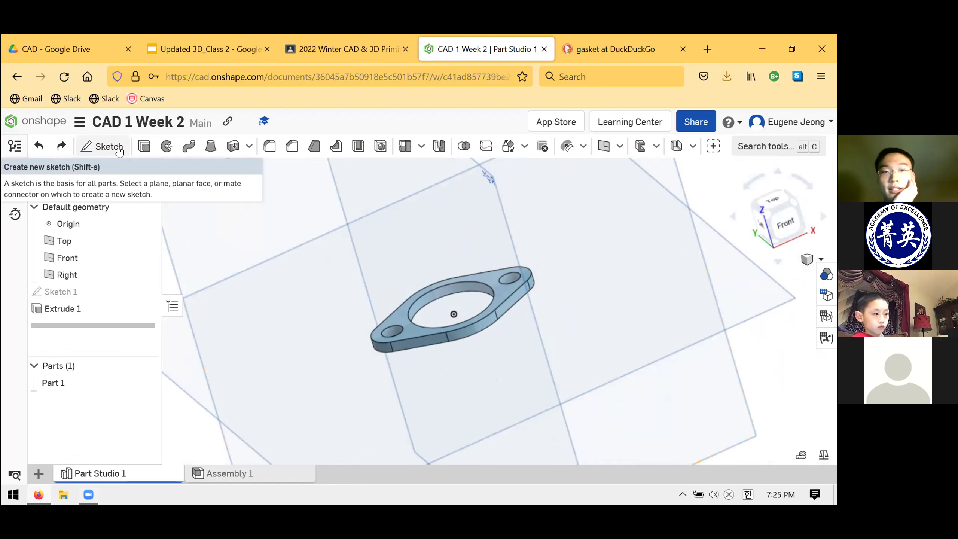
# - Orbit the gasket to view it from above, then show the Project Choices slide in the class deck
pyautogui.moveTo(438, 215); pyautogui.dragTo(539, 235, button='right')
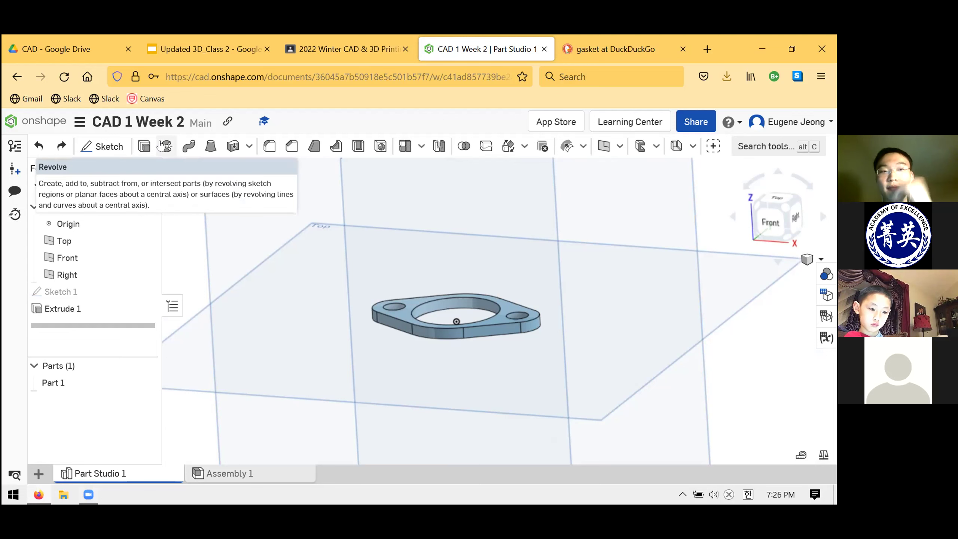
pyautogui.click(204, 49)
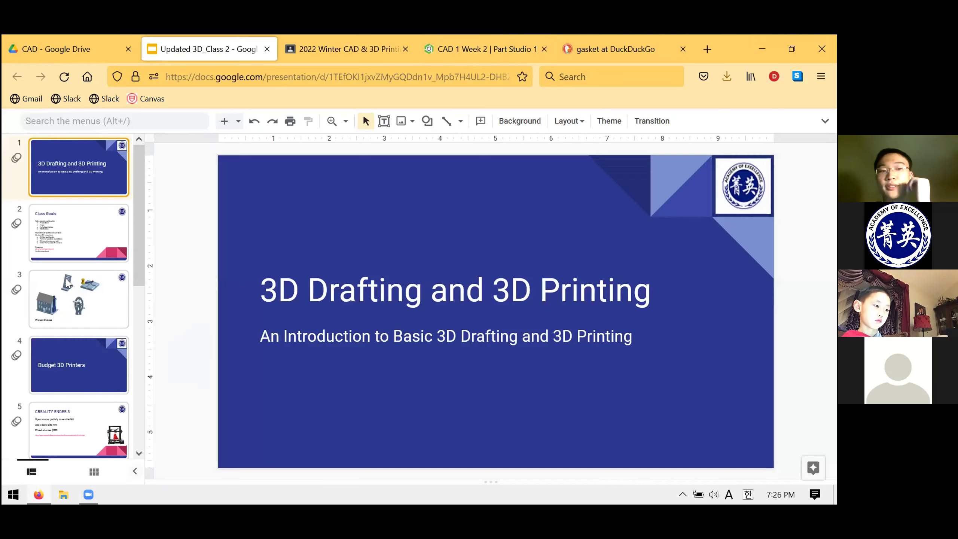
pyautogui.click(66, 283)
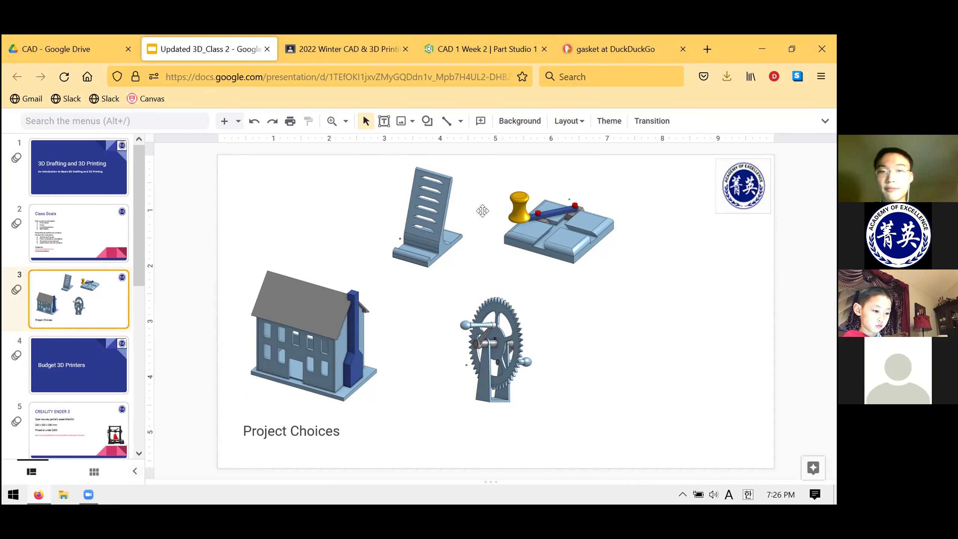
# - Return to the gasket model in the Onshape CAD 1 Week 2 tab
pyautogui.click(439, 55)
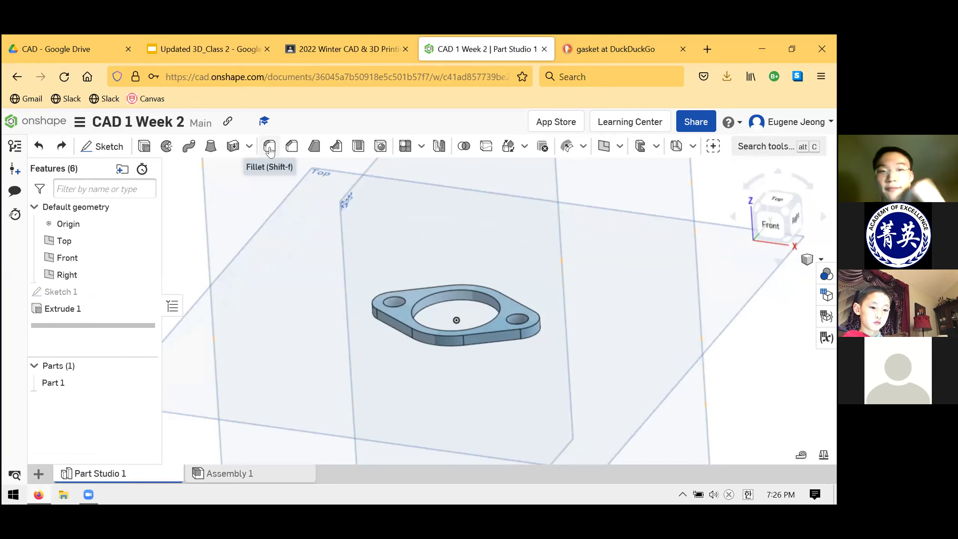
pyautogui.scroll(2, 441, 261)
pyautogui.scroll(-1, 522, 299)
pyautogui.scroll(3, 484, 313)
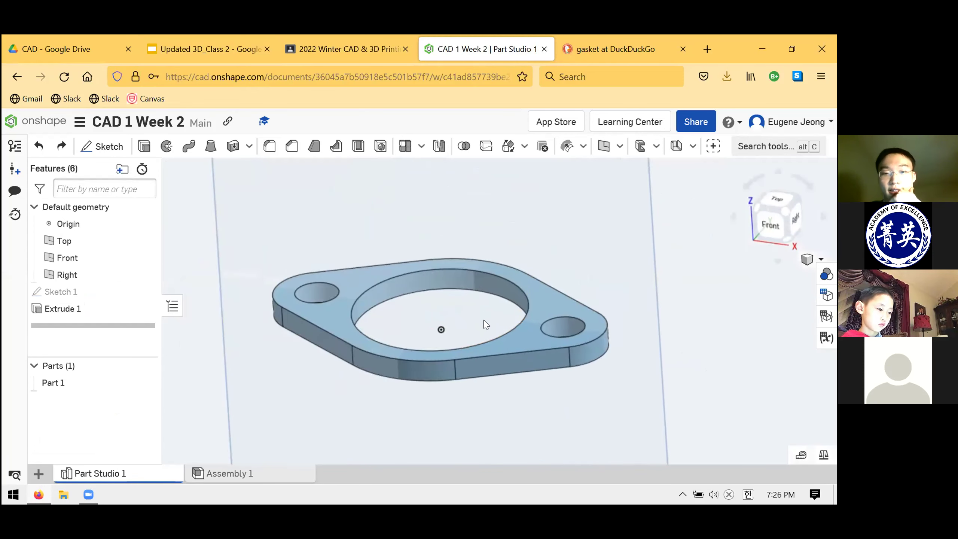
pyautogui.moveTo(488, 297); pyautogui.dragTo(488, 306, button='right')
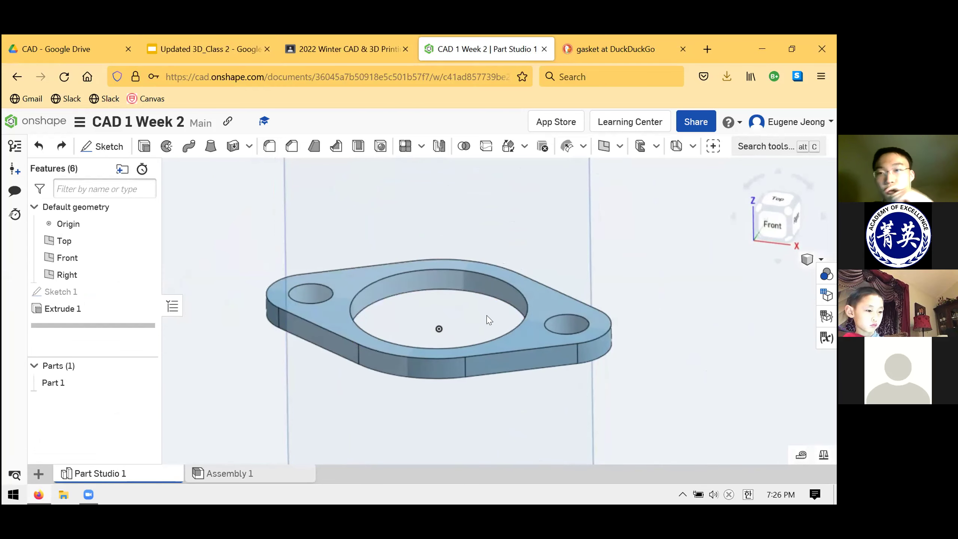
pyautogui.click(514, 296)
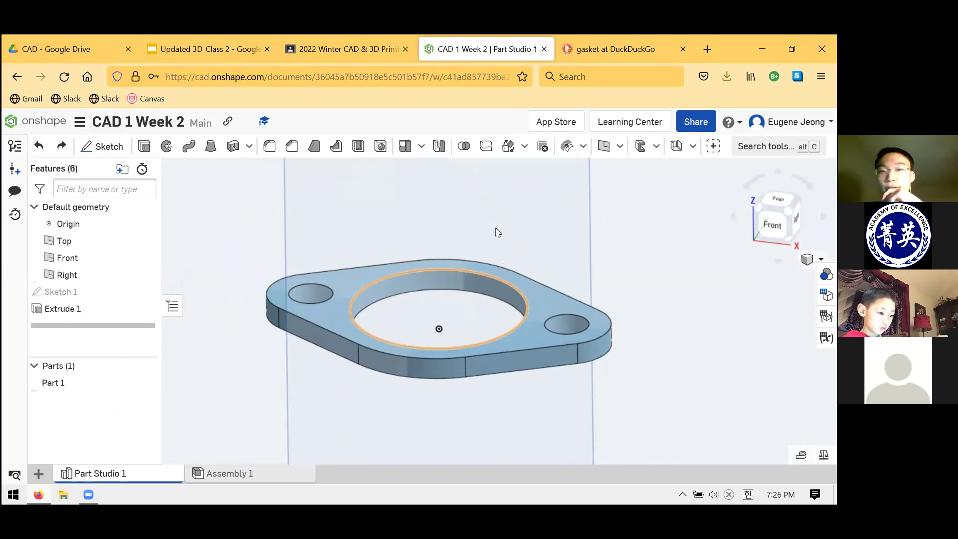
pyautogui.press('Escape')
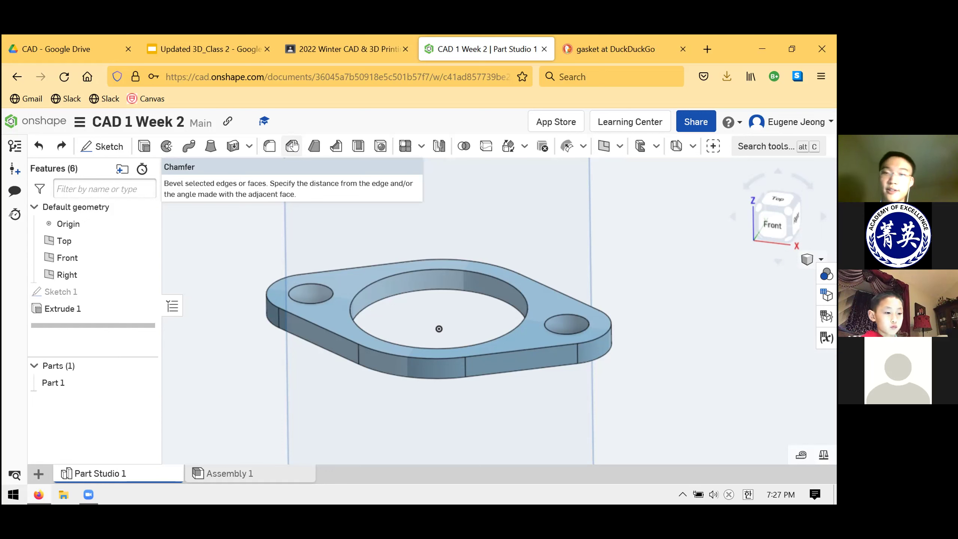
# - Start a fillet on the central hole edge with a 0.05 in radius
pyautogui.click(270, 146)
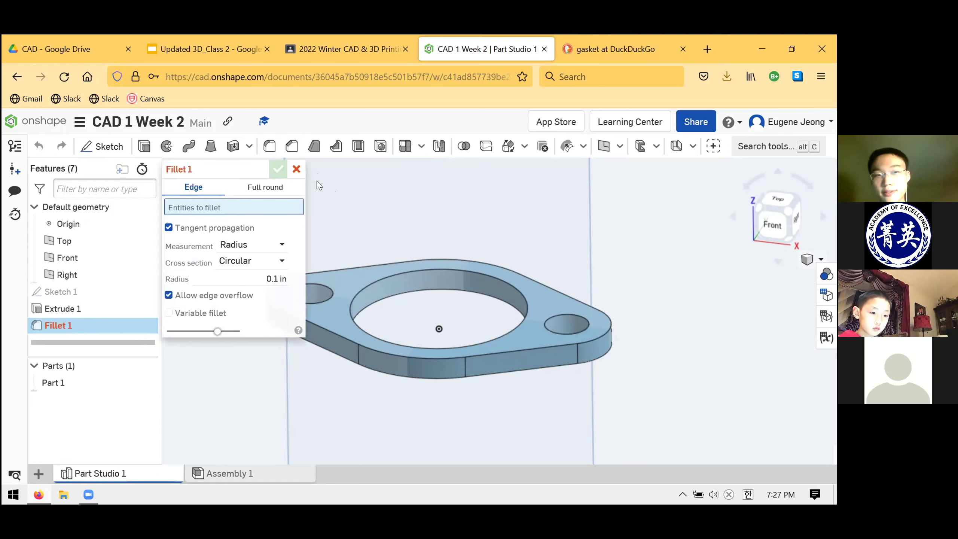
pyautogui.press('f')
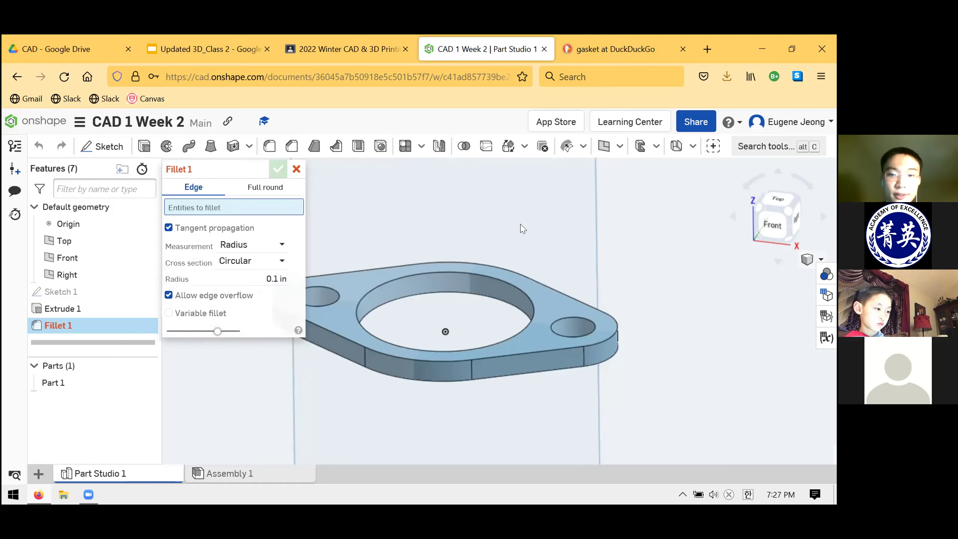
pyautogui.press('Up')
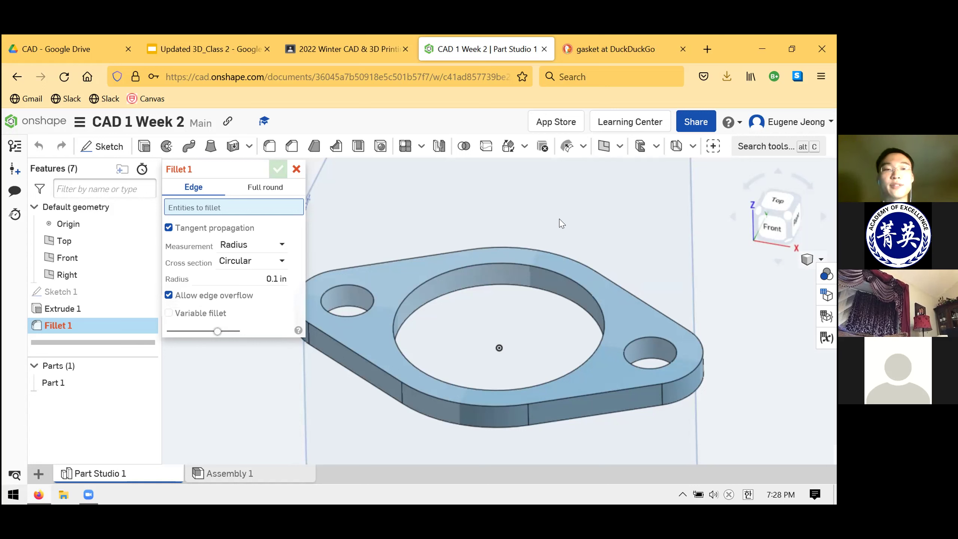
pyautogui.click(463, 266)
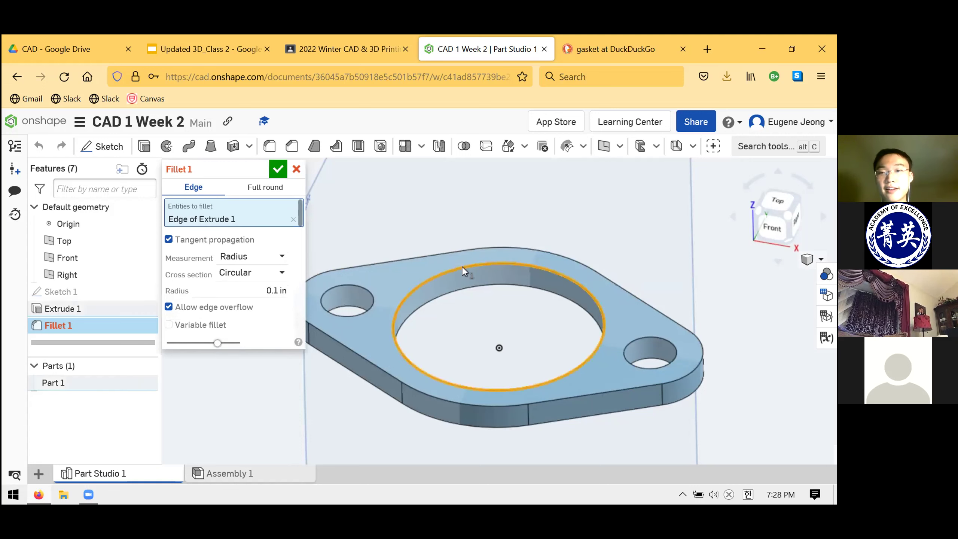
pyautogui.doubleClick(276, 290)
pyautogui.write('0.05')
pyautogui.press('Return')
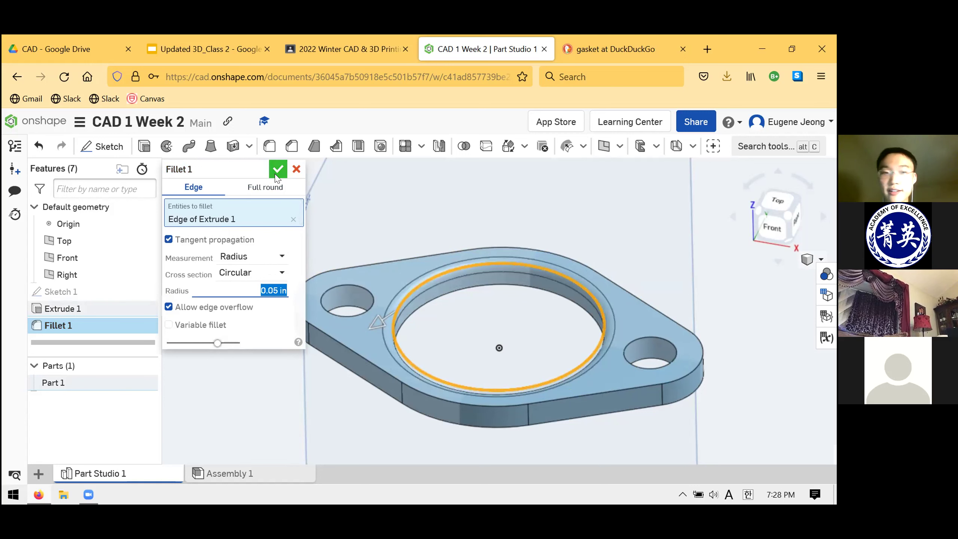
# - Add the top outer edge and both bolt-hole edges to the fillet, then apply Fillet 1
pyautogui.click(382, 262)
pyautogui.click(354, 285)
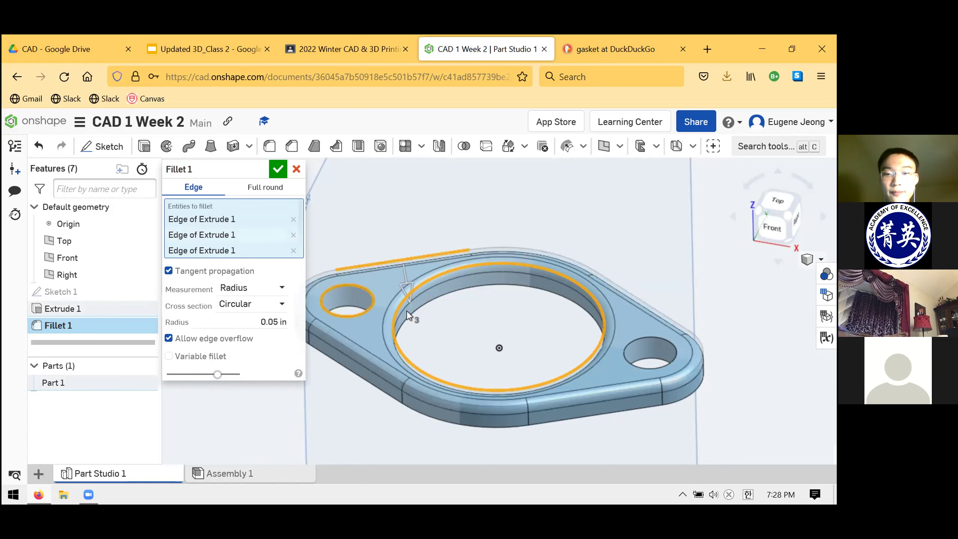
pyautogui.scroll(3, 384, 310)
pyautogui.scroll(-5, 506, 328)
pyautogui.scroll(3, 545, 327)
pyautogui.click(548, 330)
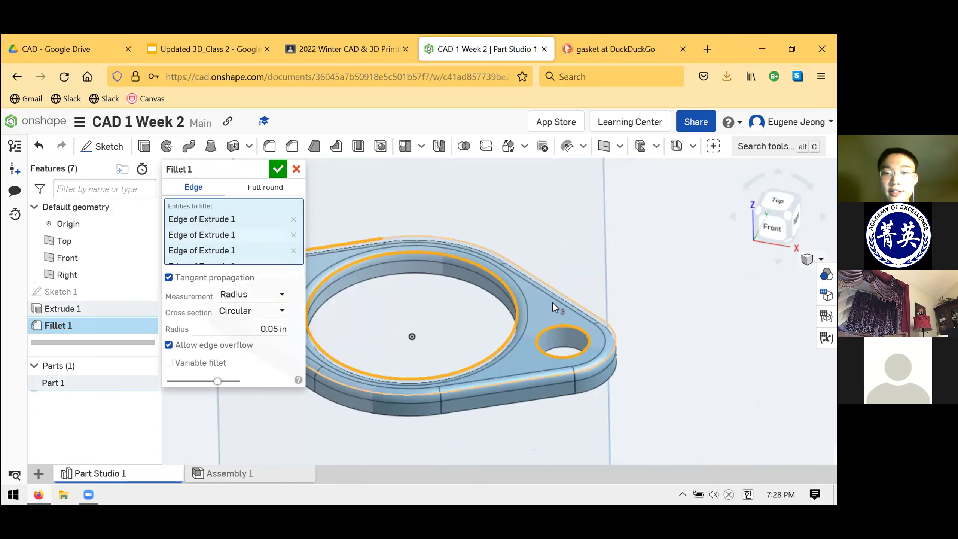
pyautogui.scroll(-2, 552, 303)
pyautogui.scroll(3, 483, 225)
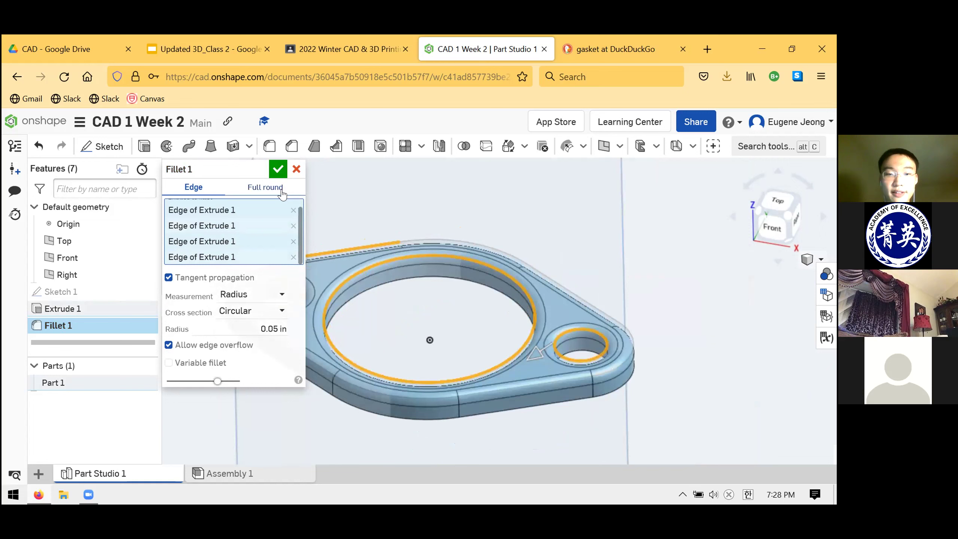
pyautogui.click(279, 169)
pyautogui.scroll(-2, 374, 238)
pyautogui.scroll(-1, 406, 260)
pyautogui.scroll(-1, 381, 242)
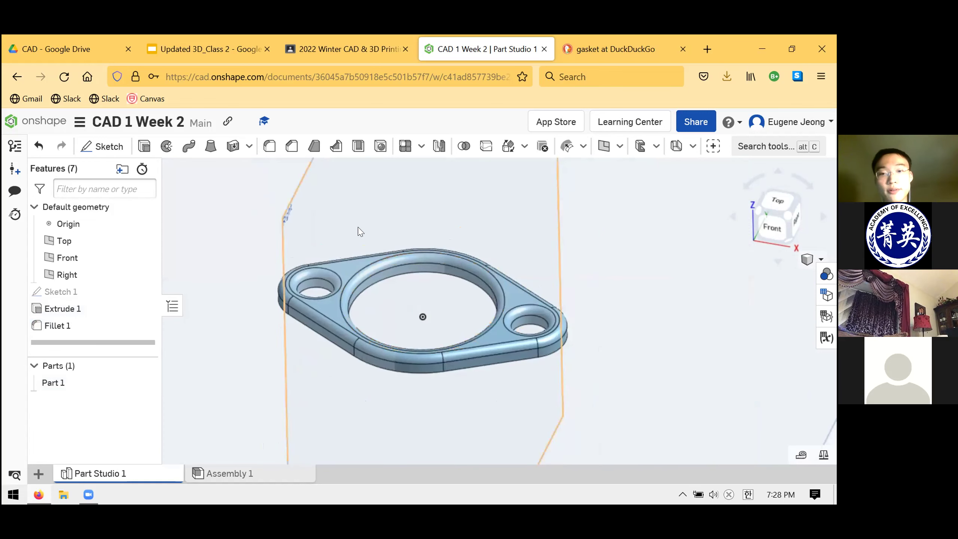
pyautogui.scroll(1, 359, 229)
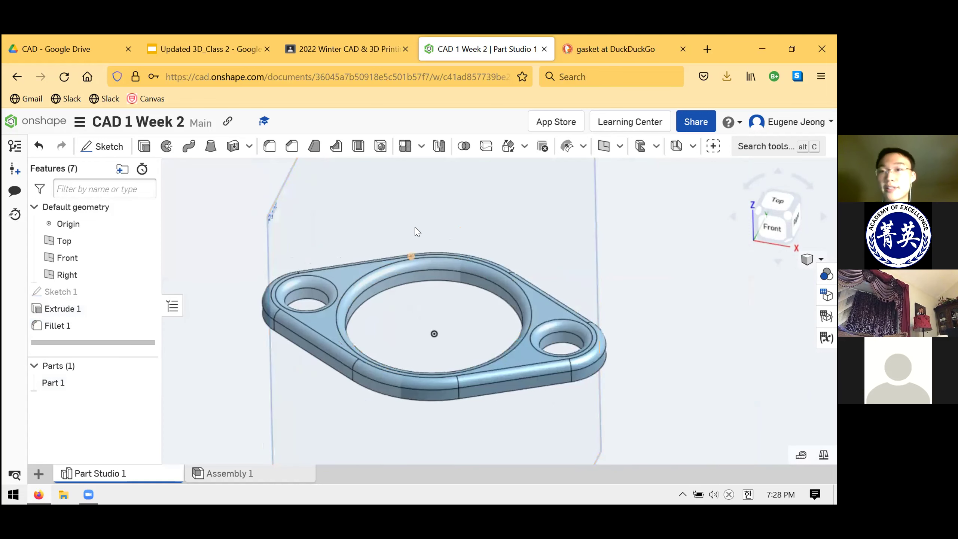
# - Delete Fillet 1 from the feature list, leaving only Extrude 1
pyautogui.moveTo(424, 239); pyautogui.dragTo(635, 300, button='right')
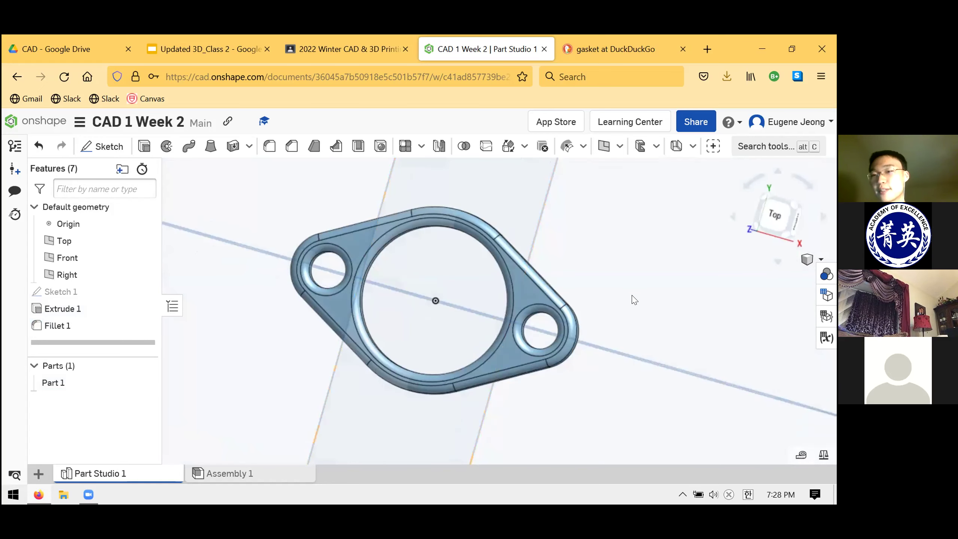
pyautogui.hotkey('shift', '7')
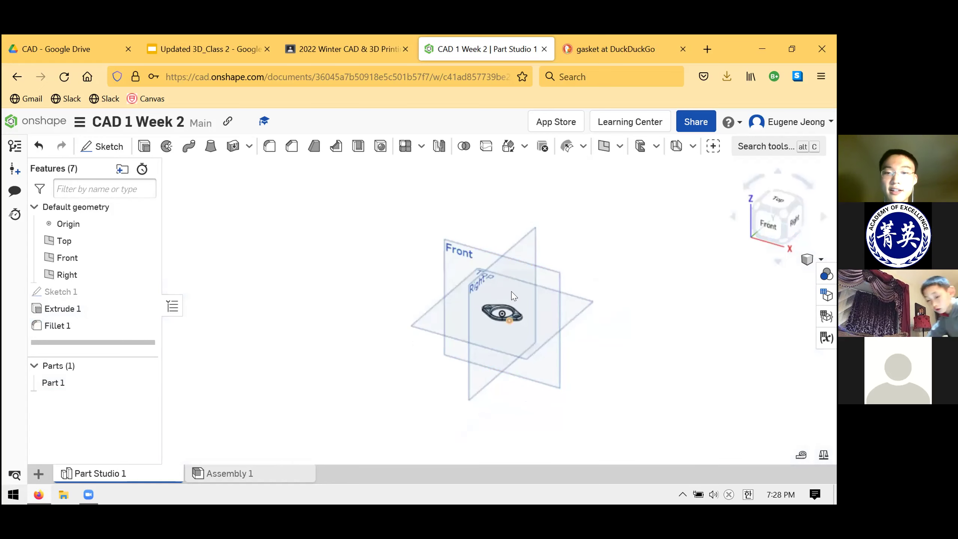
pyautogui.scroll(5, 488, 373)
pyautogui.scroll(5, 489, 373)
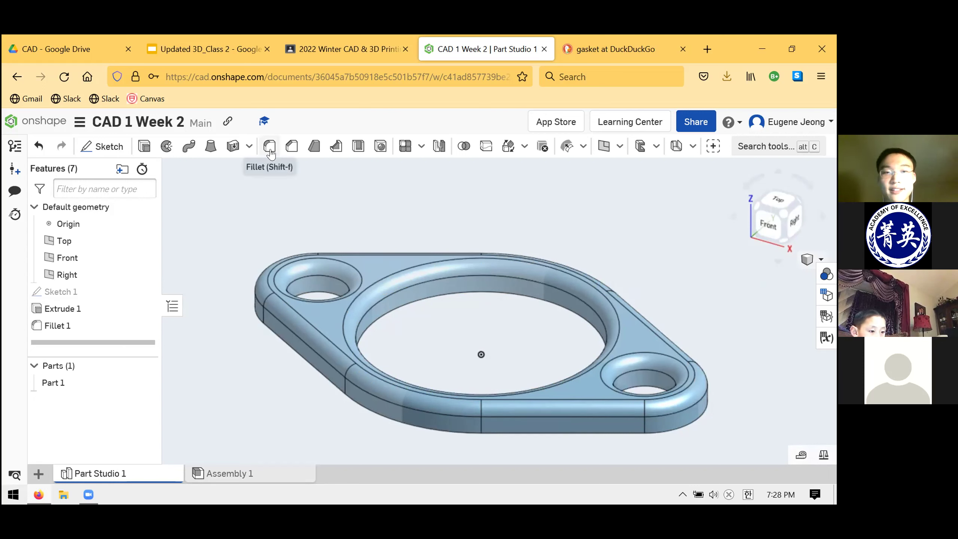
pyautogui.click(46, 325)
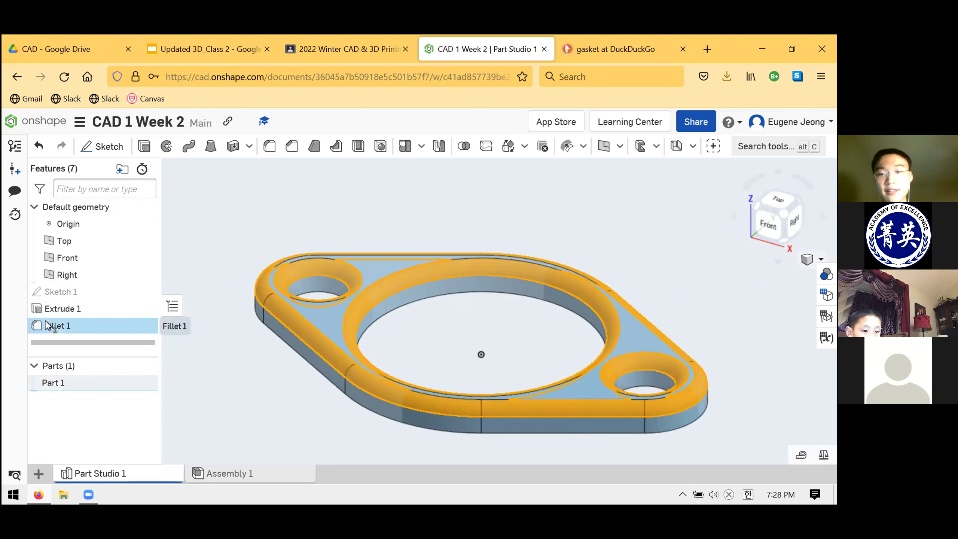
pyautogui.press('Delete')
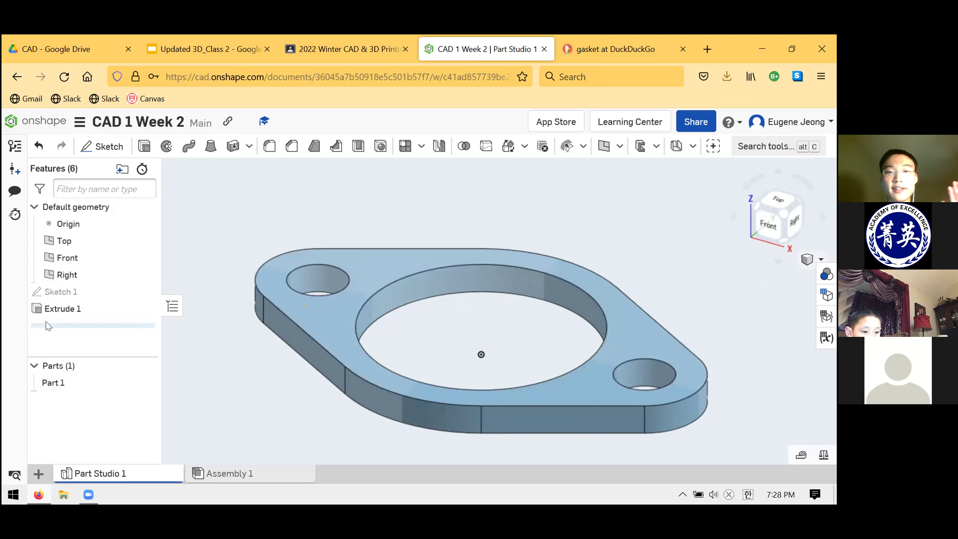
# - Start a chamfer on the centre hole and top outer edges with 0.05 in distance
pyautogui.click(287, 153)
pyautogui.scroll(-2, 562, 234)
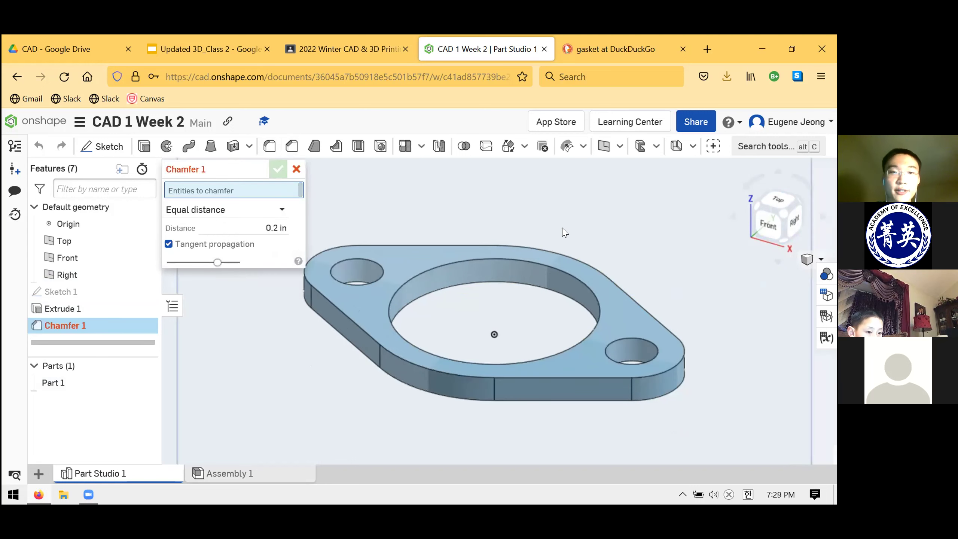
pyautogui.scroll(2, 514, 202)
pyautogui.scroll(-2, 505, 218)
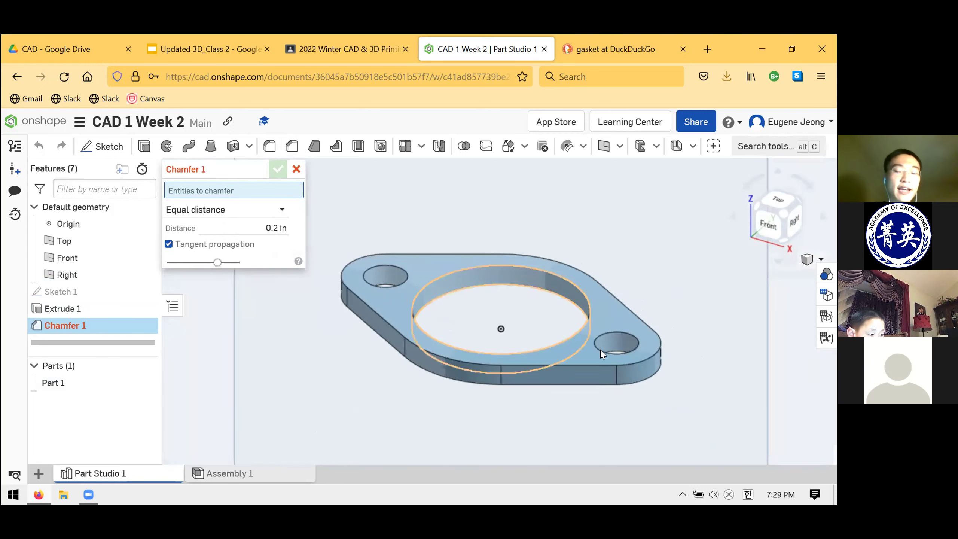
pyautogui.click(514, 298)
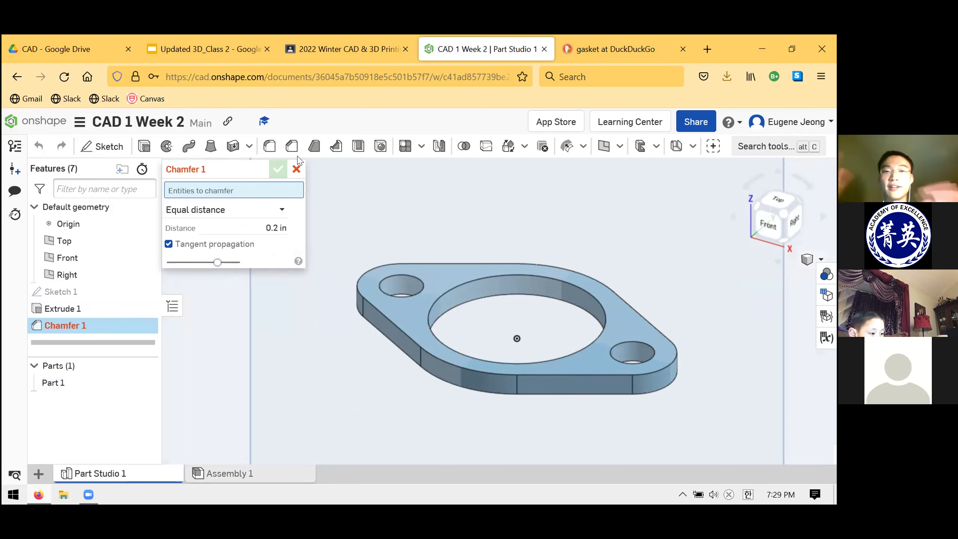
pyautogui.click(452, 263)
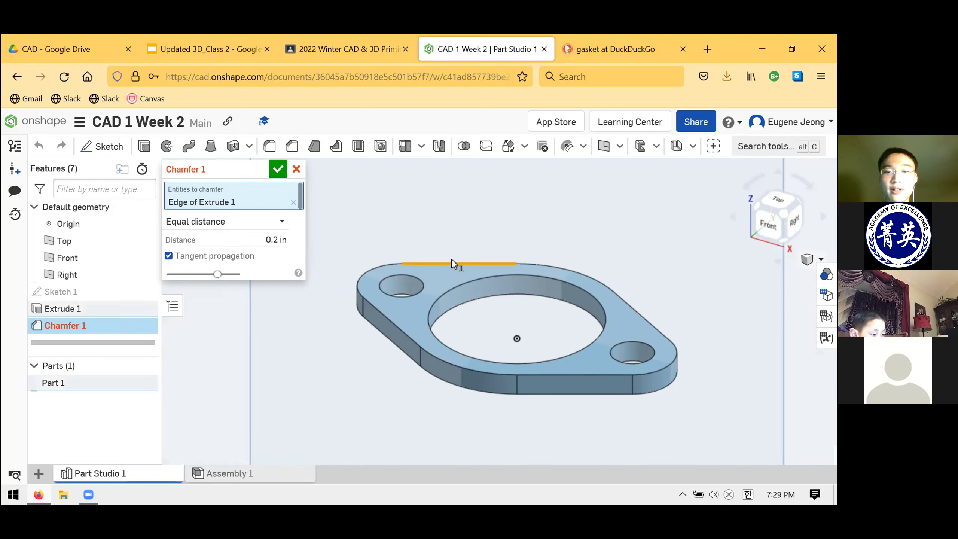
pyautogui.click(272, 240)
pyautogui.write('0.05')
pyautogui.press('Return')
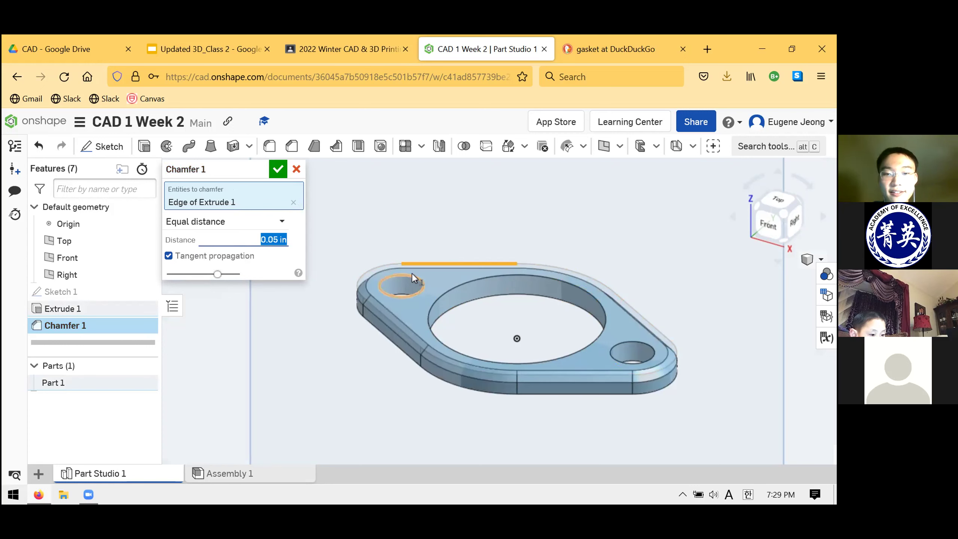
# - Add the upper-left, lower-right and large centre hole edges, then confirm the chamfer
pyautogui.click(412, 274)
pyautogui.click(626, 338)
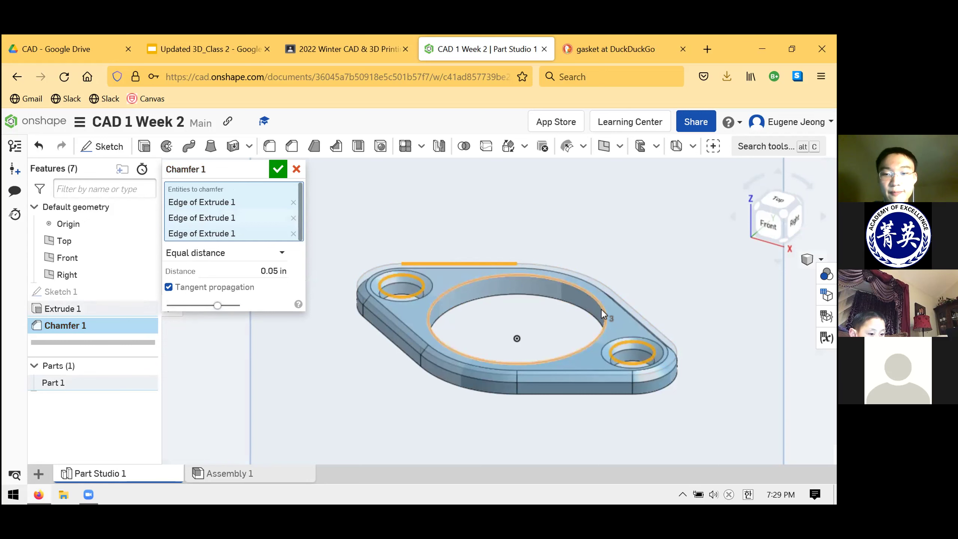
pyautogui.click(600, 307)
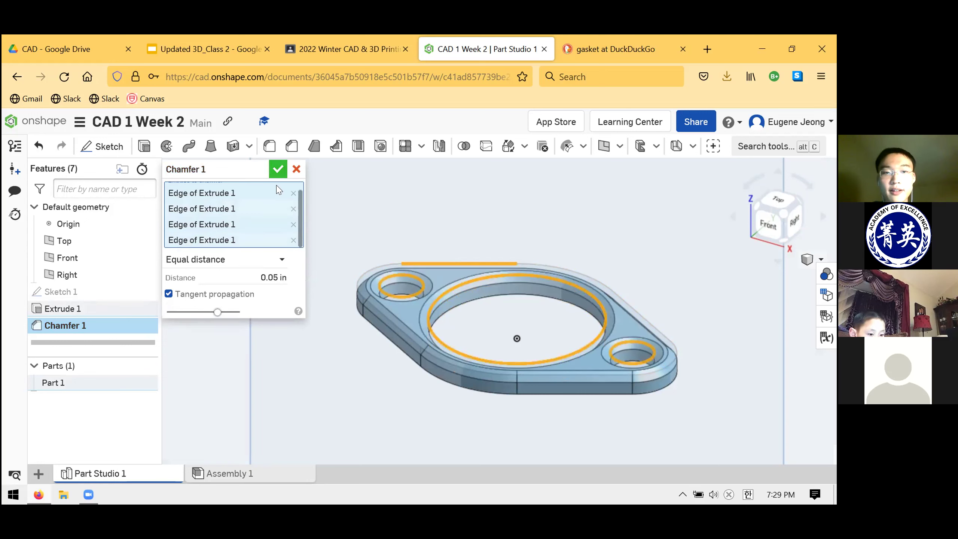
pyautogui.click(278, 169)
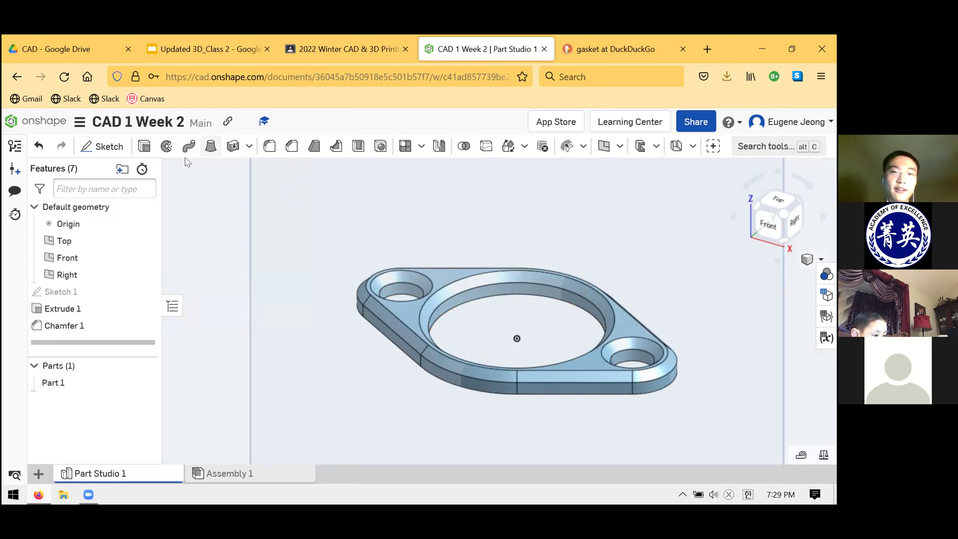
# - Delete Chamfer 1 from the feature tree and orbit the gasket to a top-down angle
pyautogui.click(104, 331)
pyautogui.click(138, 329)
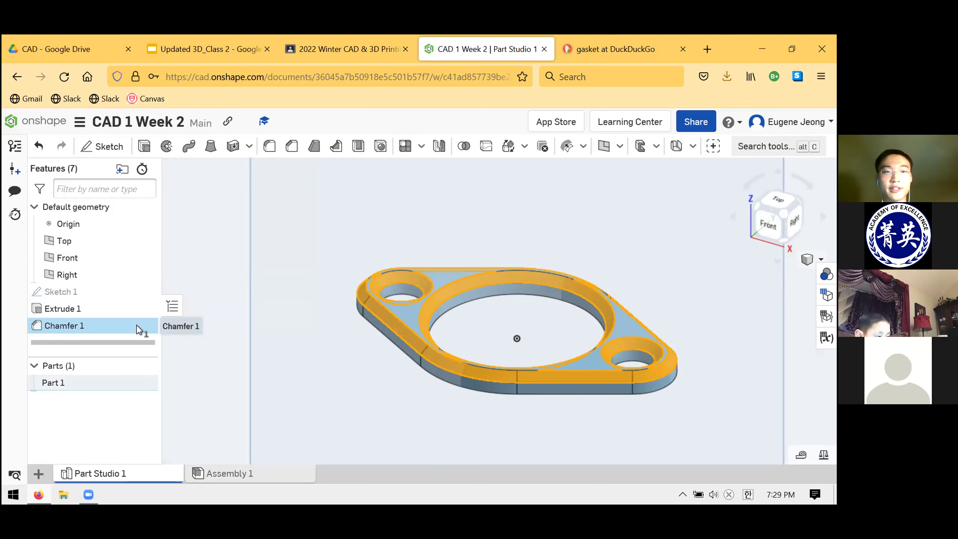
pyautogui.press('Delete')
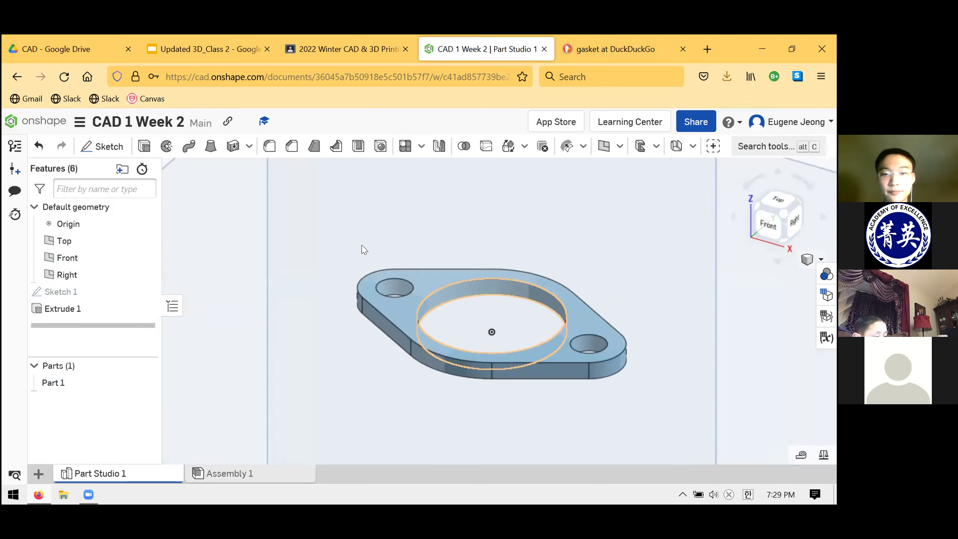
pyautogui.moveTo(512, 252); pyautogui.dragTo(720, 270, button='right')
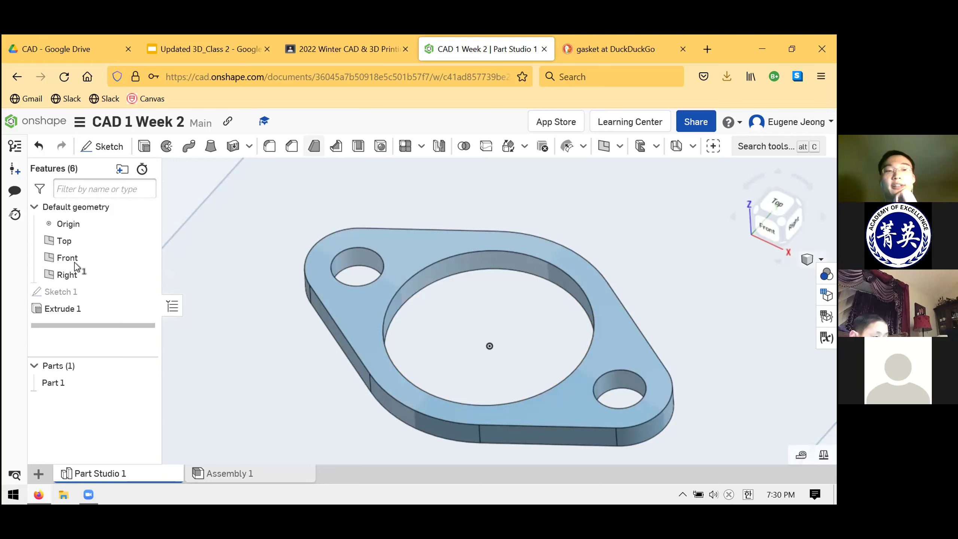
pyautogui.rightClick(76, 309)
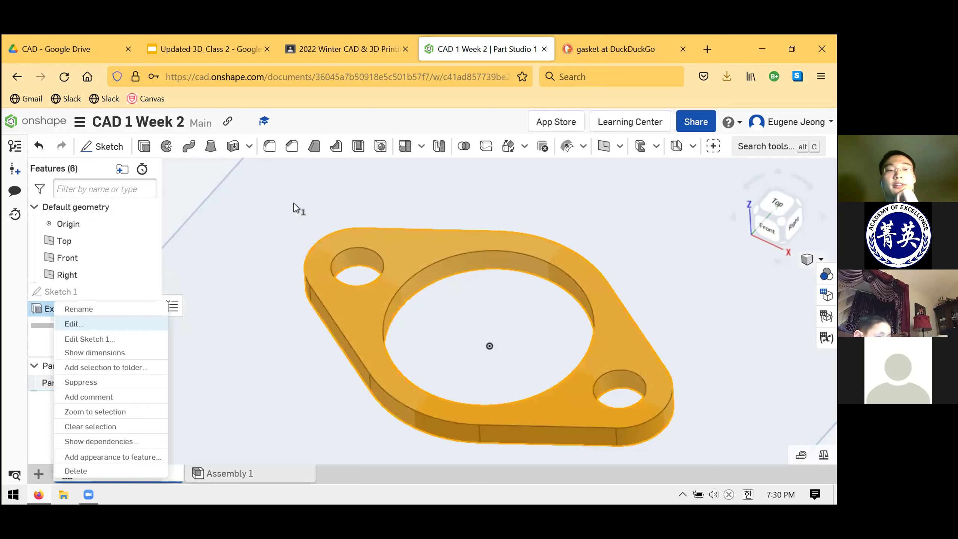
pyautogui.click(74, 324)
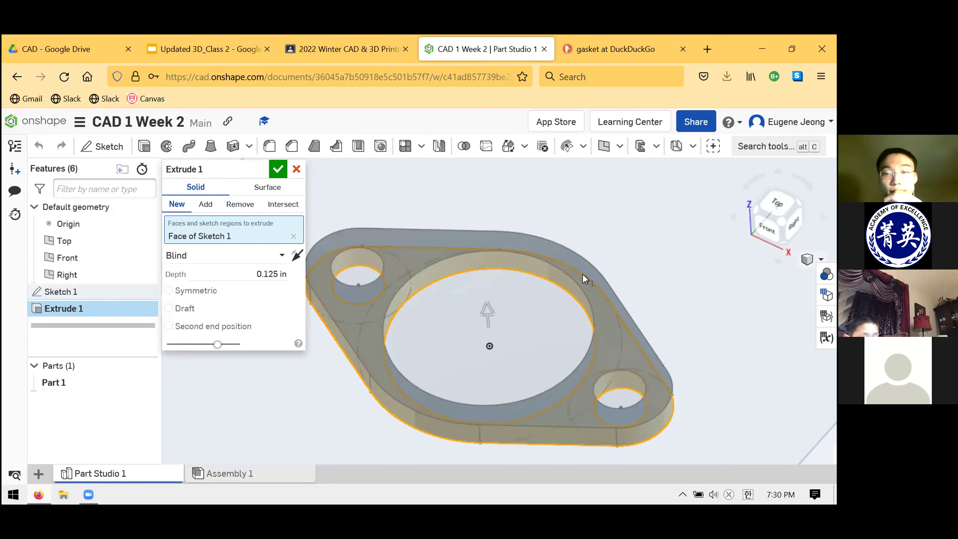
pyautogui.click(332, 289)
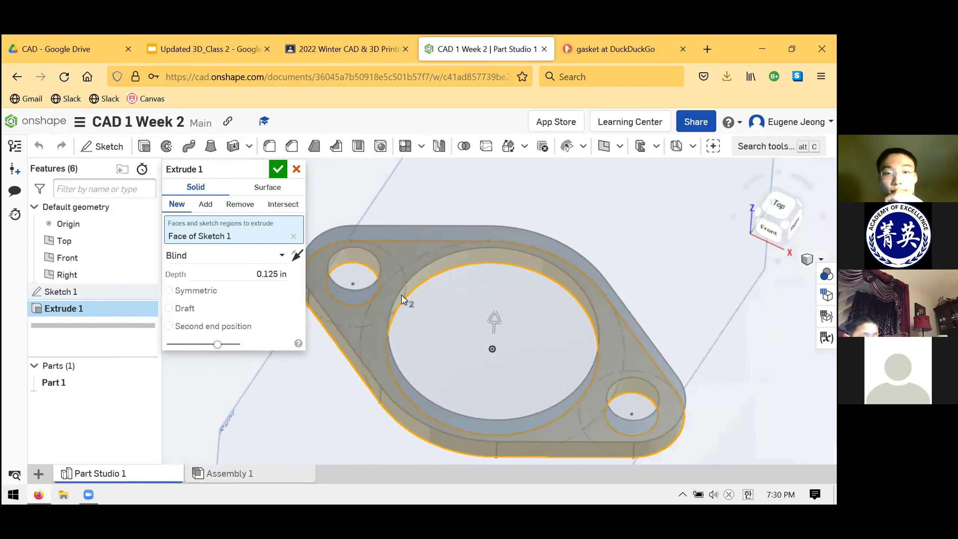
pyautogui.click(535, 296)
pyautogui.click(626, 403)
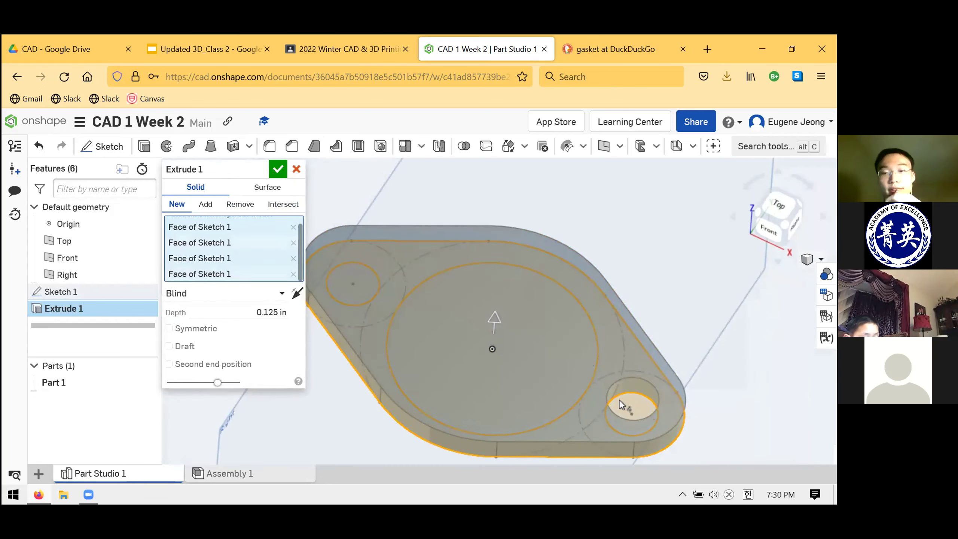
pyautogui.click(523, 333)
pyautogui.click(378, 283)
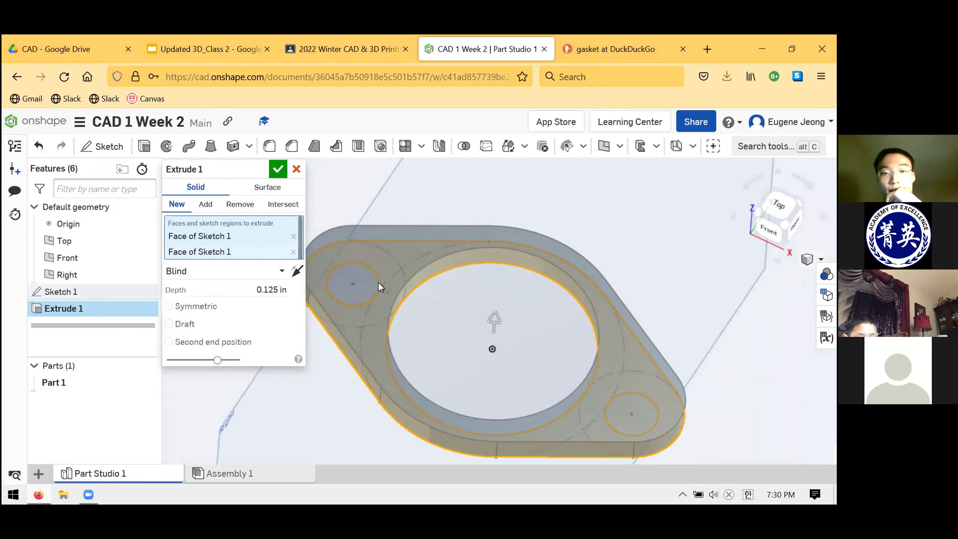
pyautogui.click(636, 404)
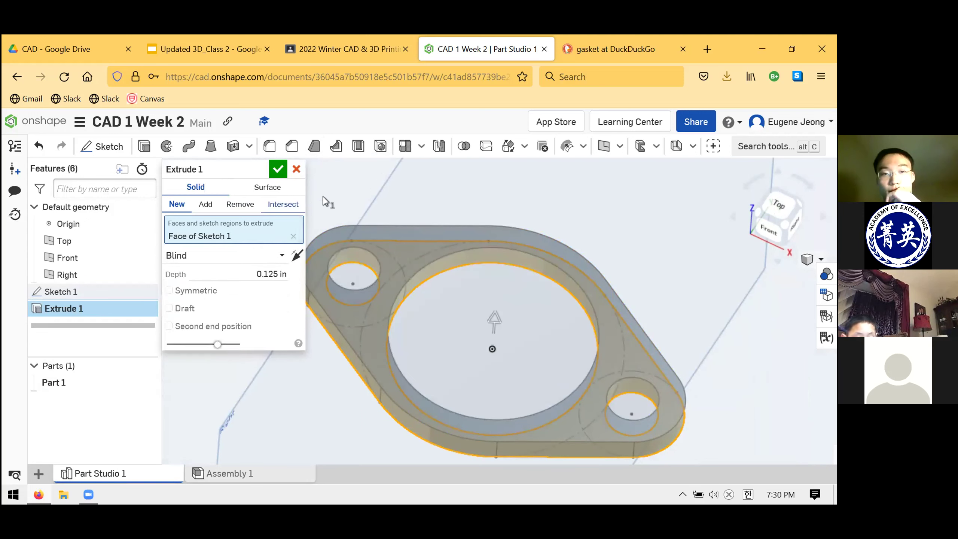
pyautogui.click(278, 170)
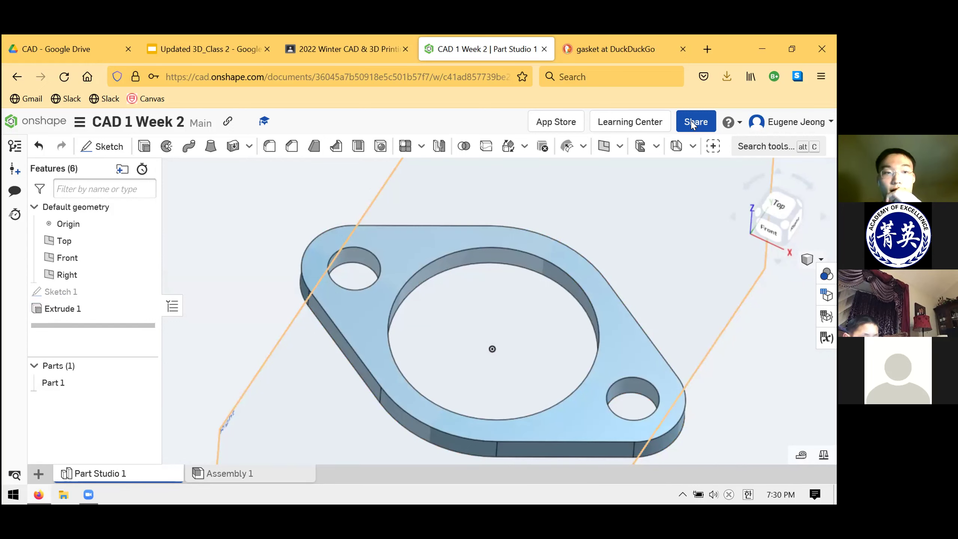
pyautogui.rightClick(131, 165)
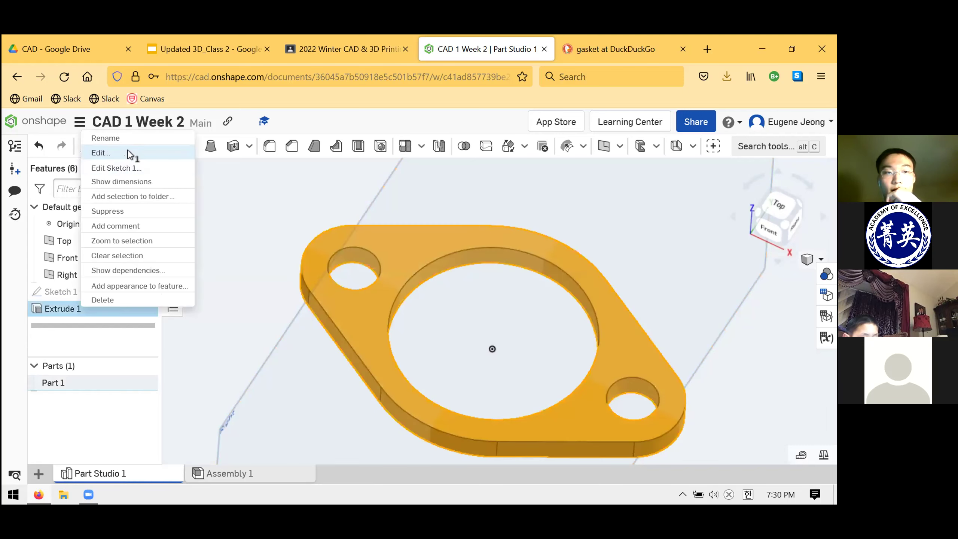
pyautogui.click(130, 154)
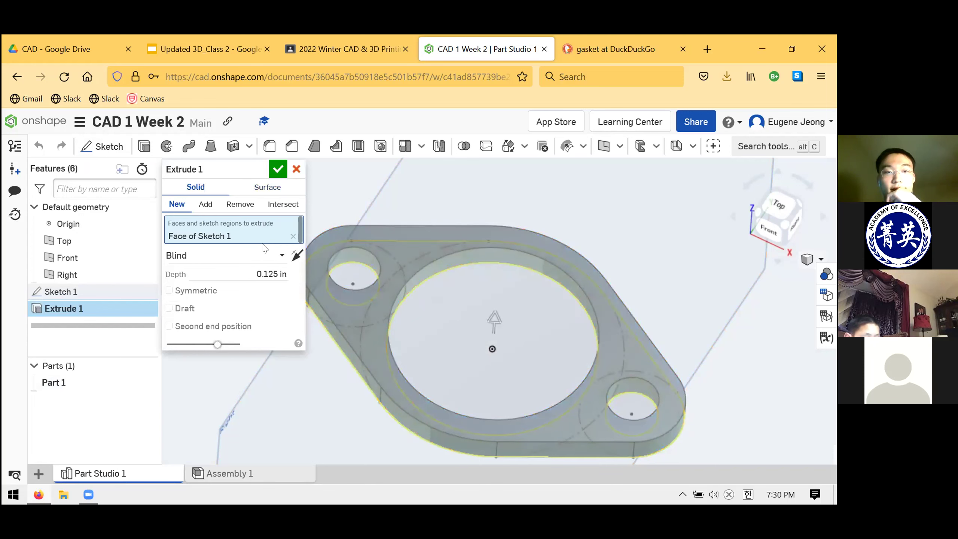
pyautogui.click(278, 171)
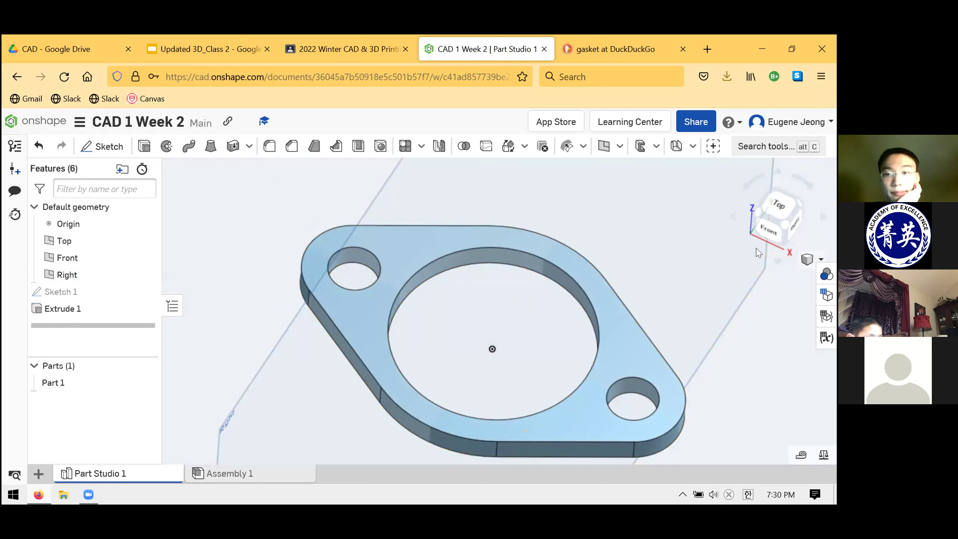
# - Reset to the isometric view, zoom in on the gasket, then switch to the Updated 3D_Class 2 slides
pyautogui.click(780, 217)
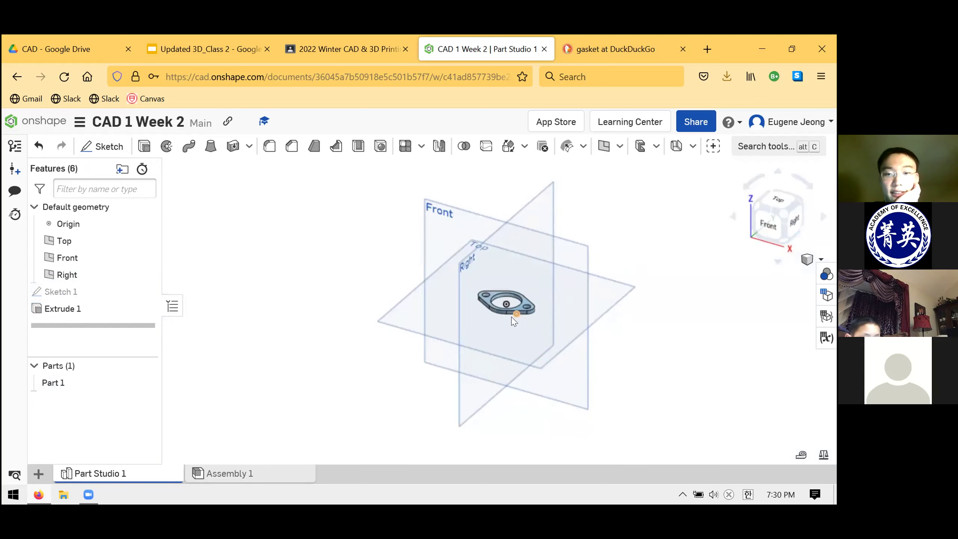
pyautogui.scroll(-5, 514, 321)
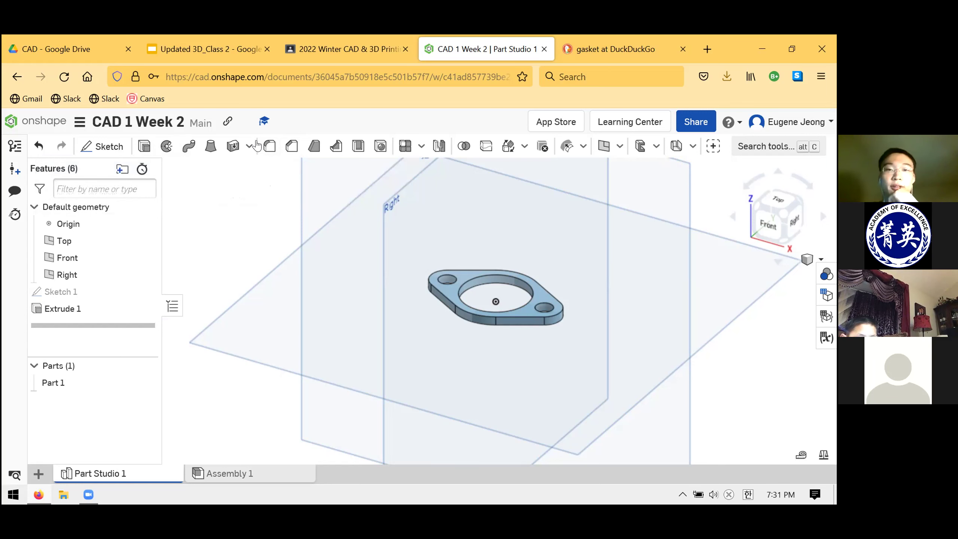
pyautogui.click(202, 38)
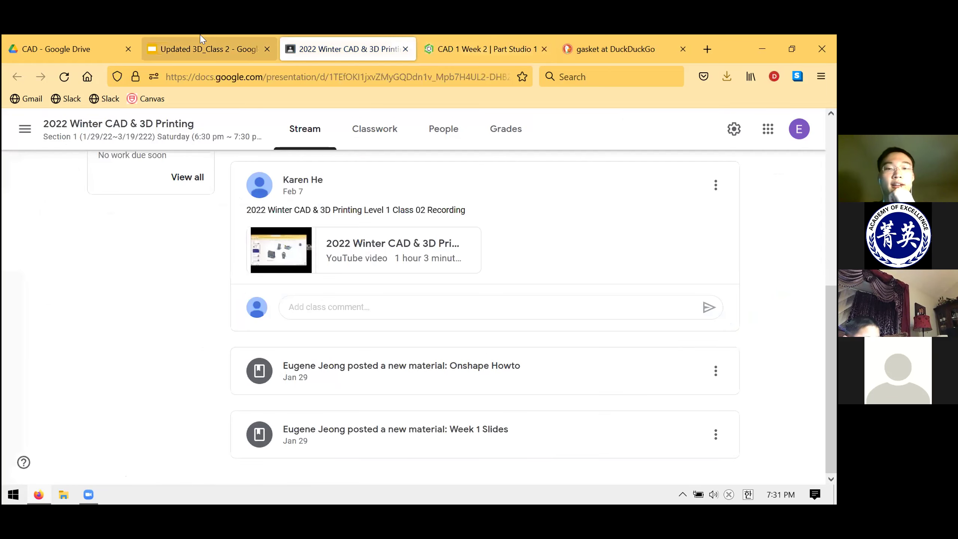